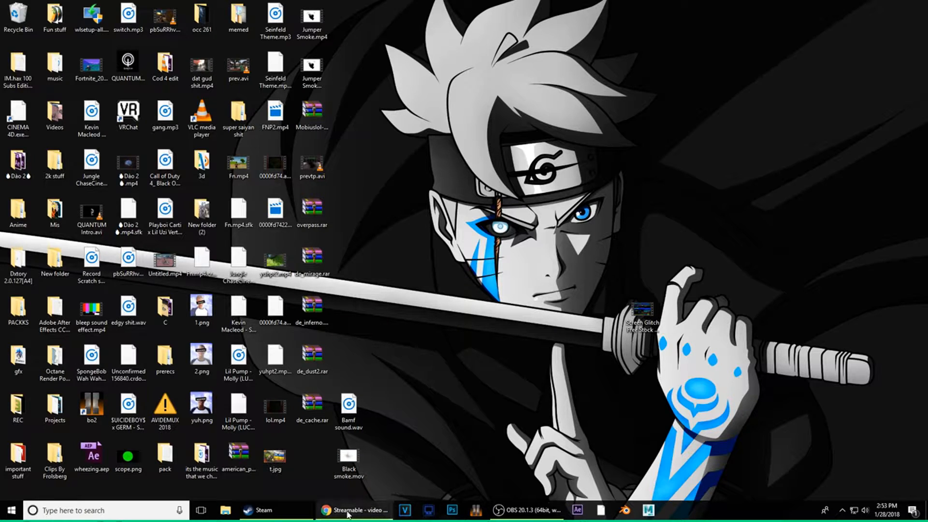
# - Bring the Chrome window back up and open a new tab
pyautogui.click(354, 510)
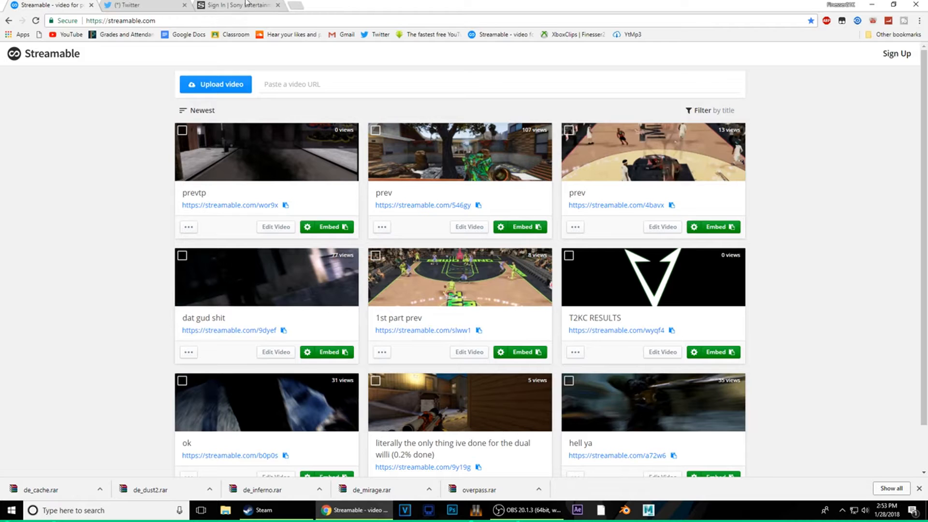
pyautogui.click(298, 7)
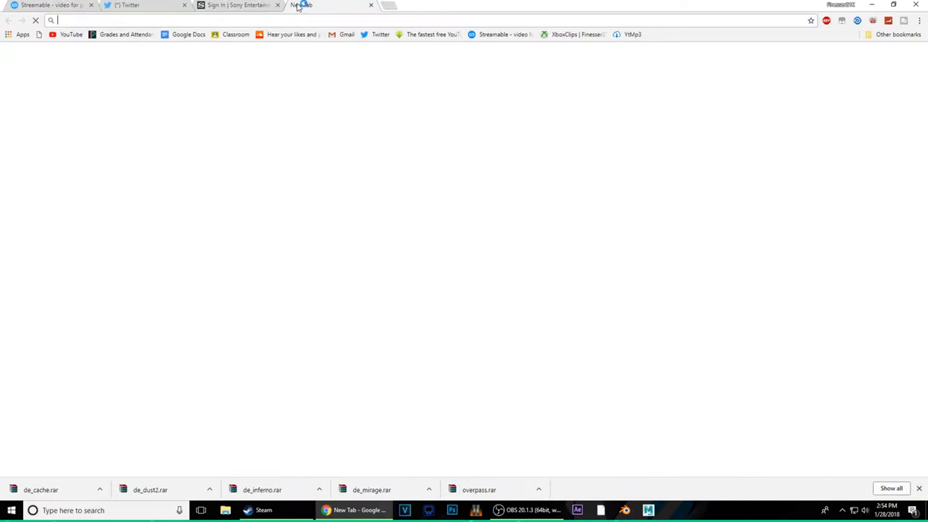
pyautogui.click(504, 382)
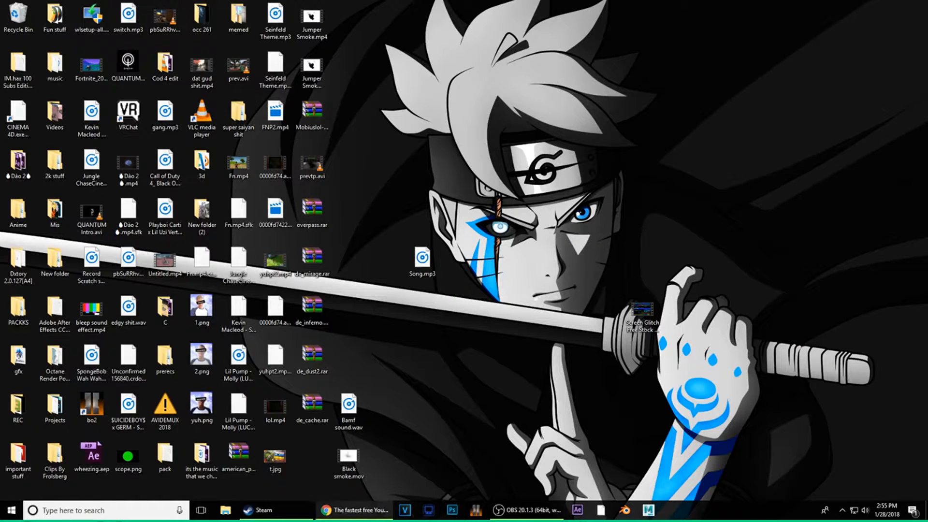
# - Close Steam and the Chrome window from their taskbar thumbnails
pyautogui.moveTo(263, 510)
pyautogui.click(300, 448)
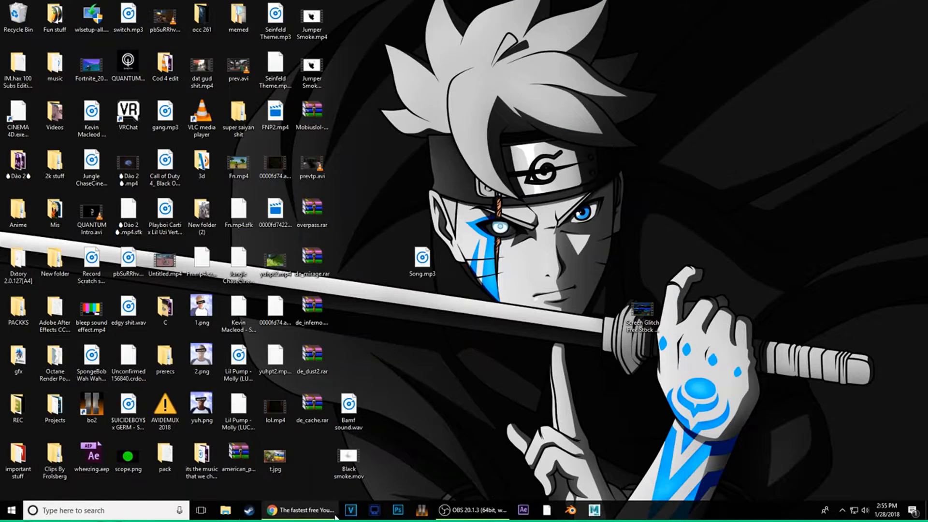
pyautogui.moveTo(334, 512)
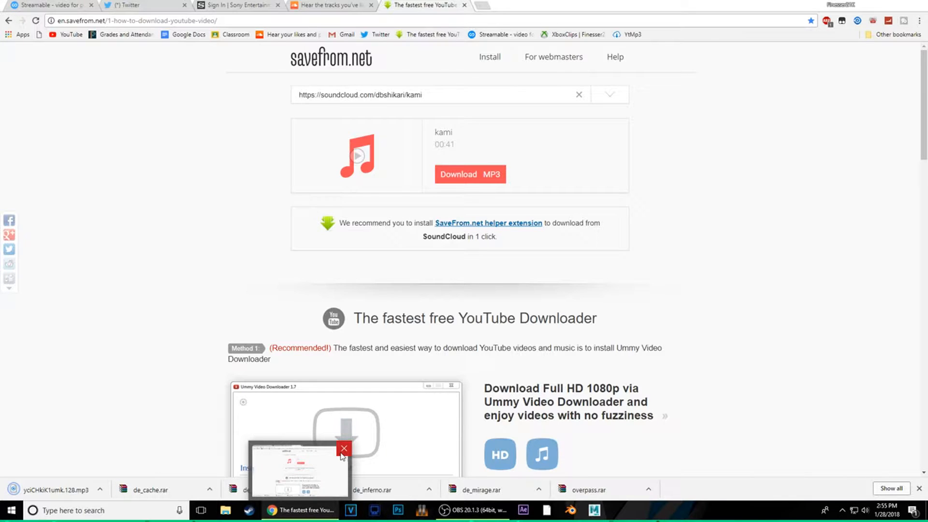
pyautogui.click(343, 449)
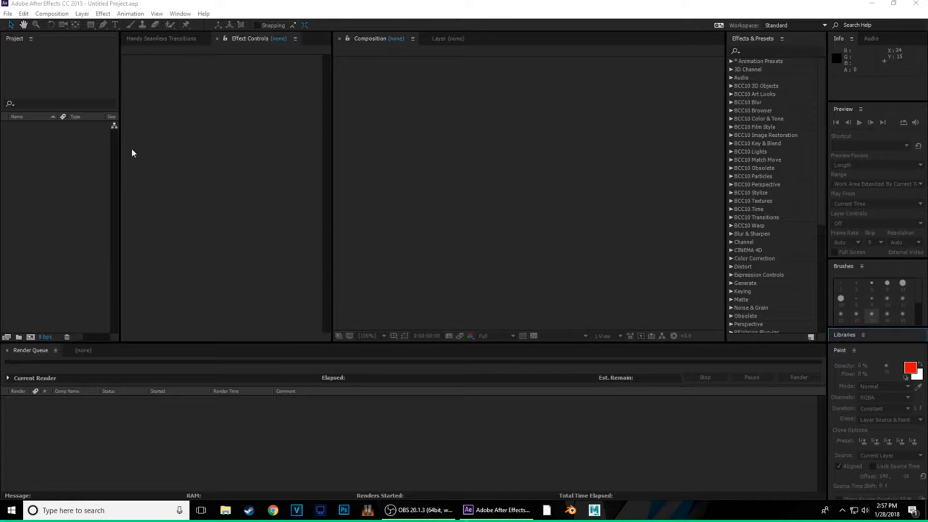
# - Widen the Project panel to show more columns
pyautogui.click(5, 13)
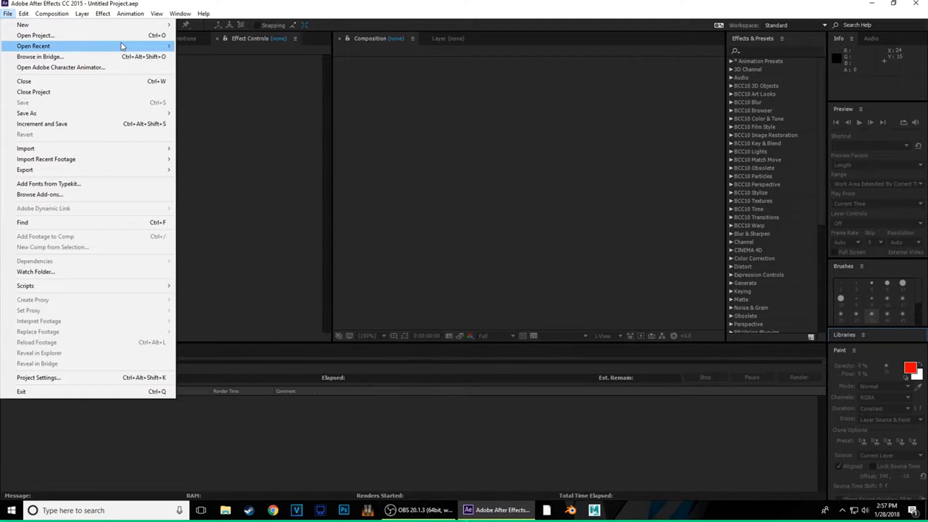
pyautogui.click(269, 155)
pyautogui.click(82, 189)
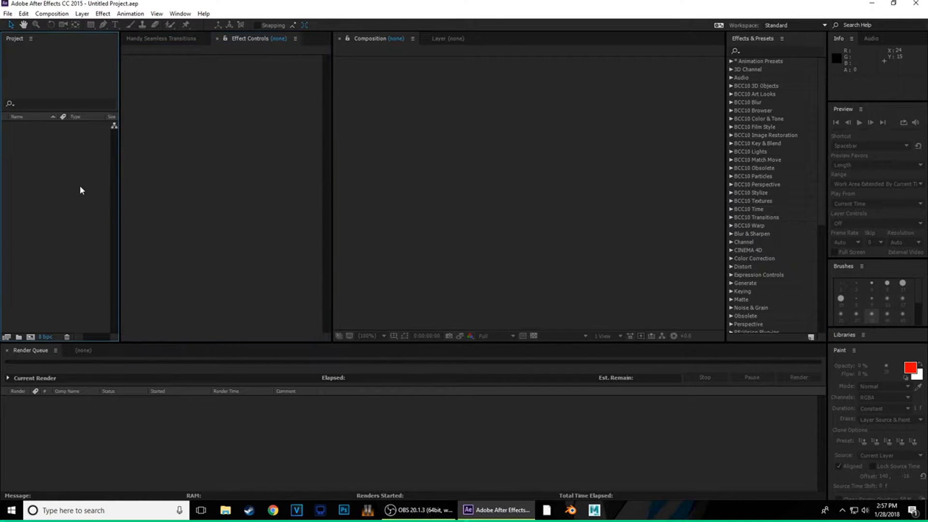
pyautogui.moveTo(121, 191); pyautogui.dragTo(155, 192)
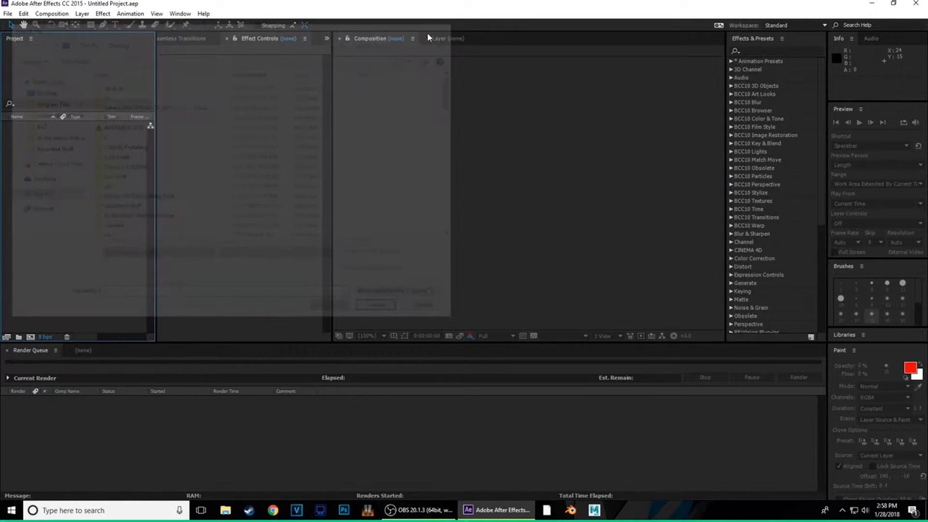
# - Import every clip from the 2k stuff > 2k16 clips folder
pyautogui.rightClick(79, 200)
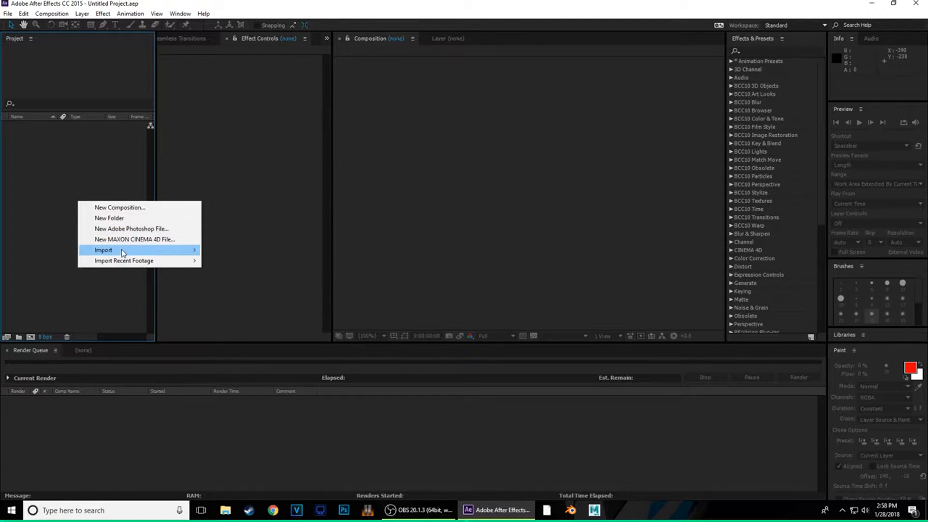
pyautogui.moveTo(182, 251)
pyautogui.click(231, 253)
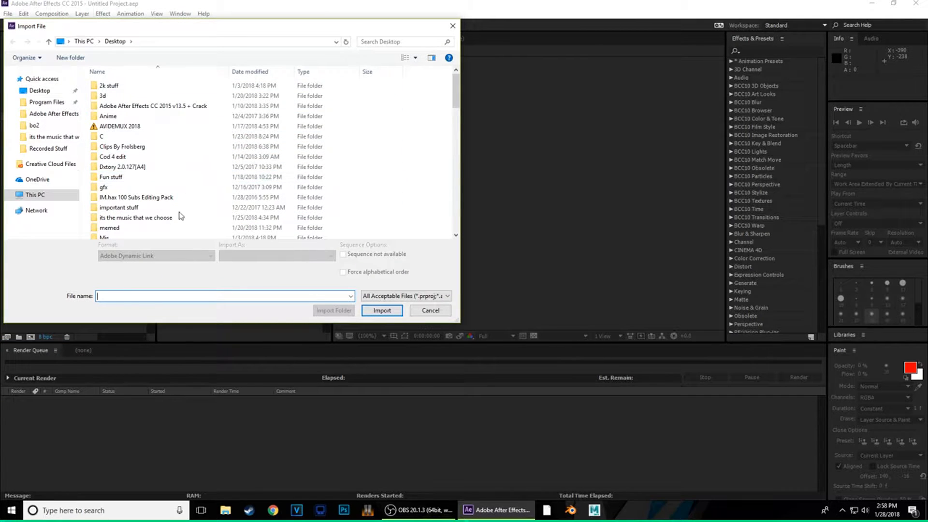
pyautogui.doubleClick(126, 86)
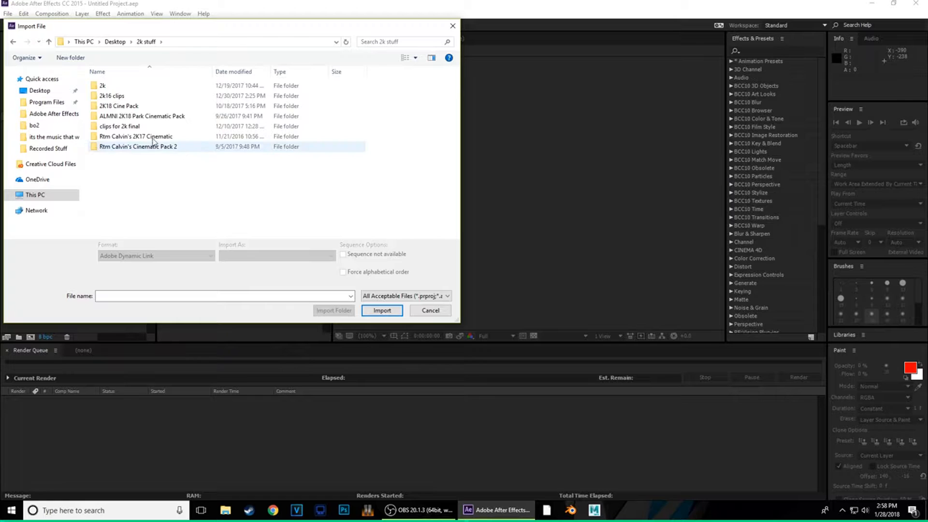
pyautogui.doubleClick(114, 96)
pyautogui.moveTo(119, 226); pyautogui.dragTo(458, 119)
pyautogui.click(382, 311)
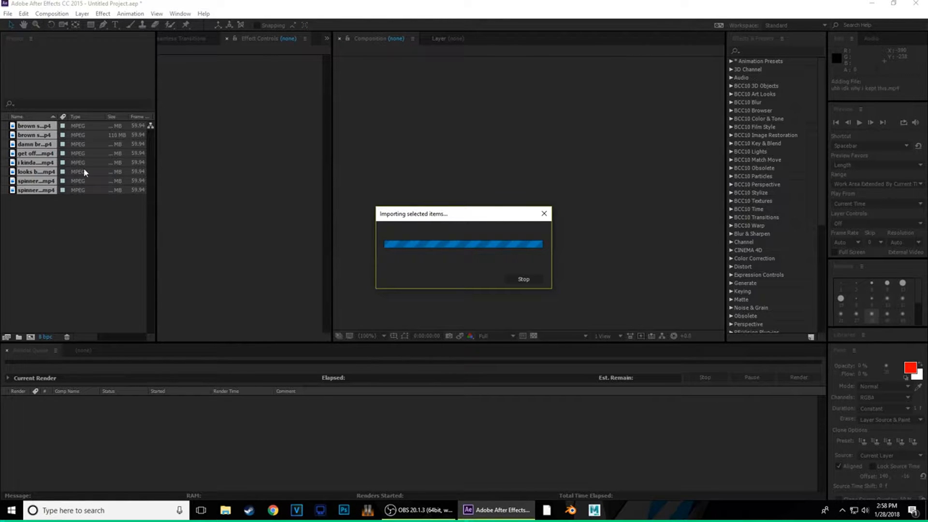
# - Import Song.mp3 from the Desktop into the project
pyautogui.rightClick(49, 249)
pyautogui.moveTo(131, 299)
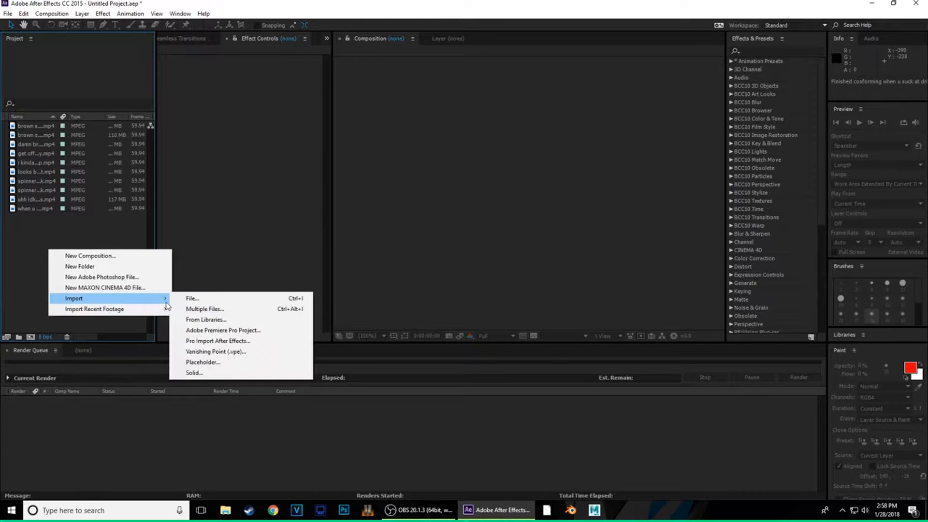
pyautogui.click(193, 297)
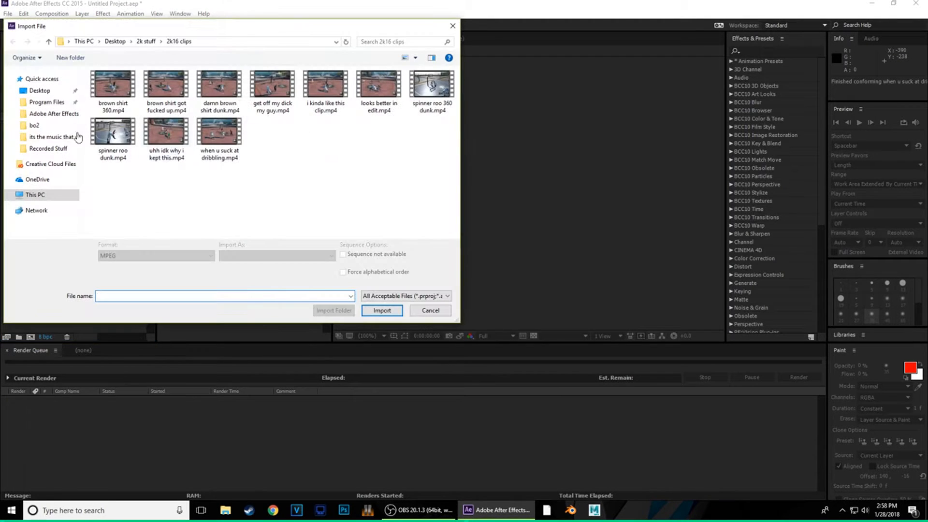
pyautogui.click(146, 42)
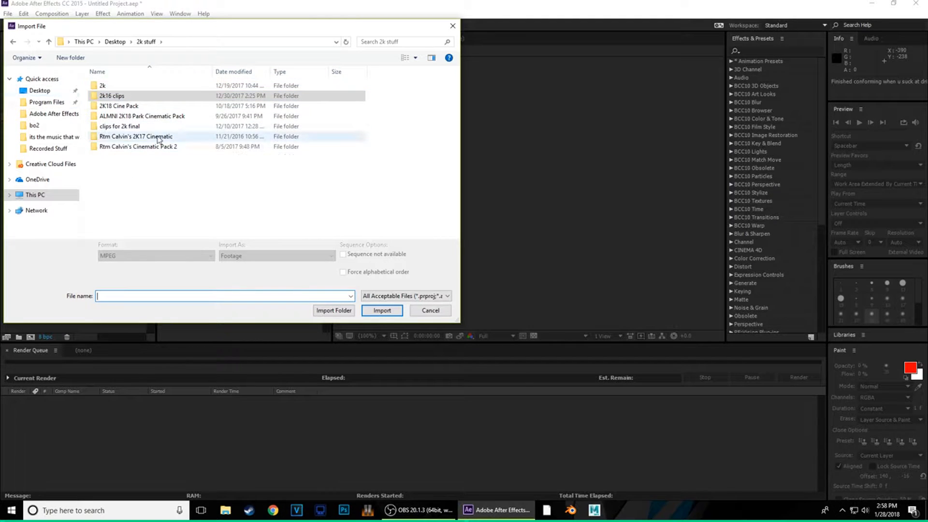
pyautogui.click(40, 91)
pyautogui.scroll(-15, 179, 159)
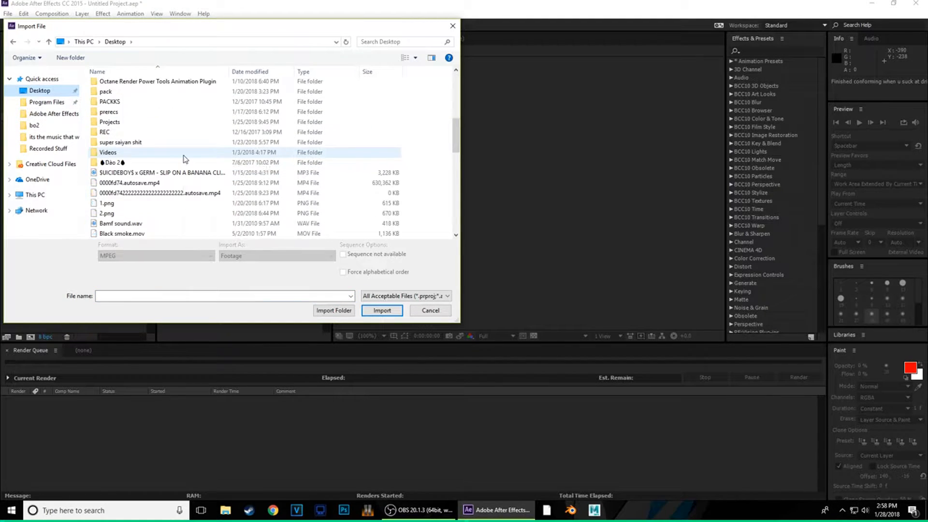
pyautogui.scroll(4, 171, 154)
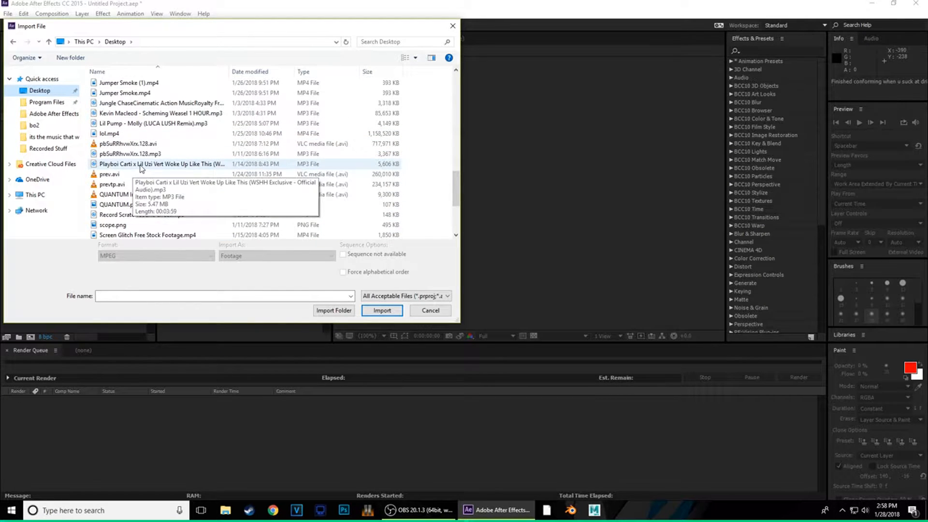
pyautogui.scroll(3, 141, 169)
pyautogui.scroll(2, 142, 169)
pyautogui.scroll(-5, 142, 169)
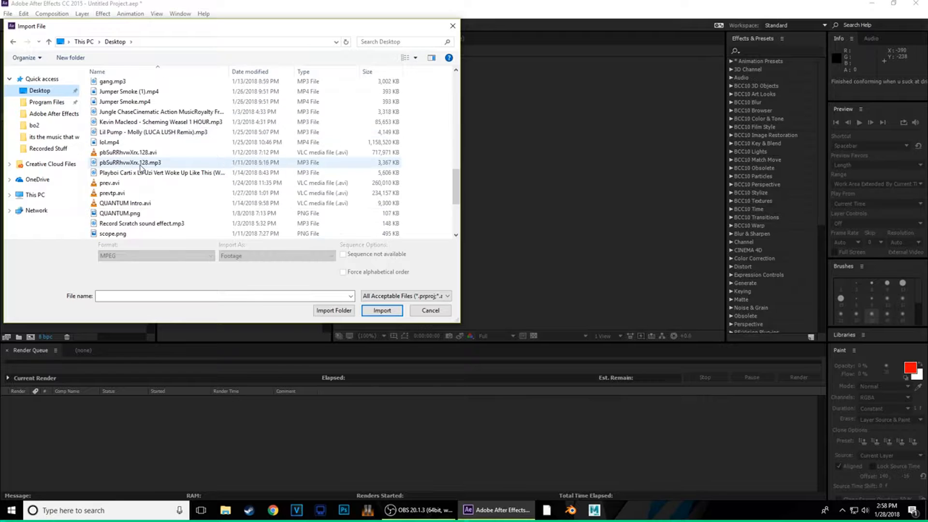
pyautogui.scroll(-4, 140, 167)
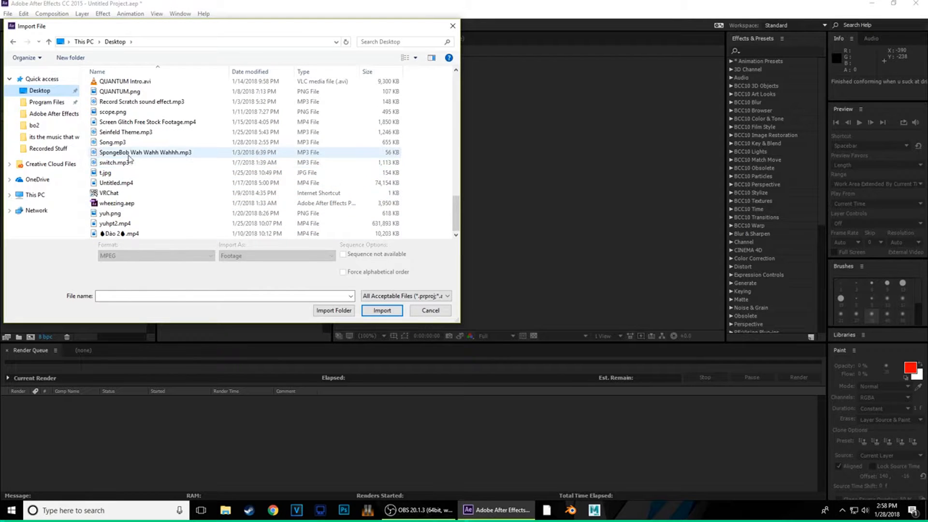
pyautogui.click(113, 142)
pyautogui.click(382, 310)
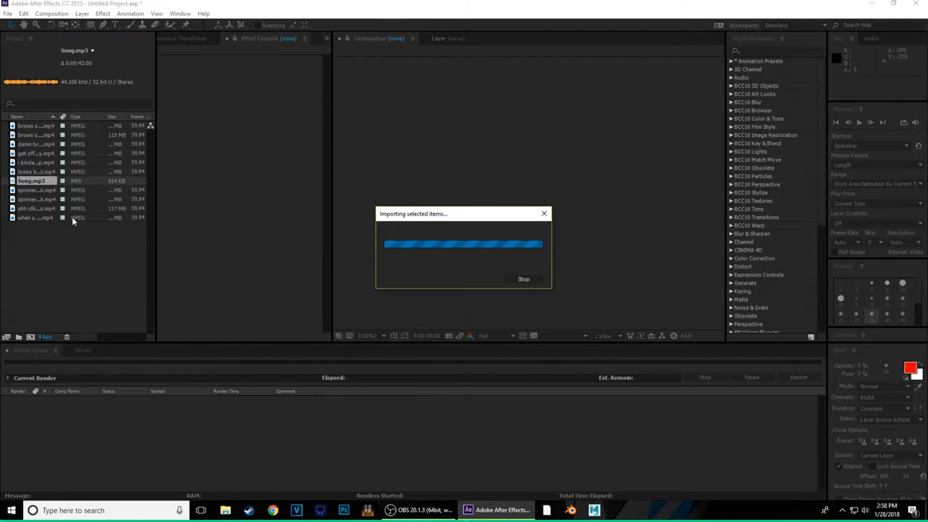
# - Create a new composition from Song.mp3 in the Timeline
pyautogui.click(57, 239)
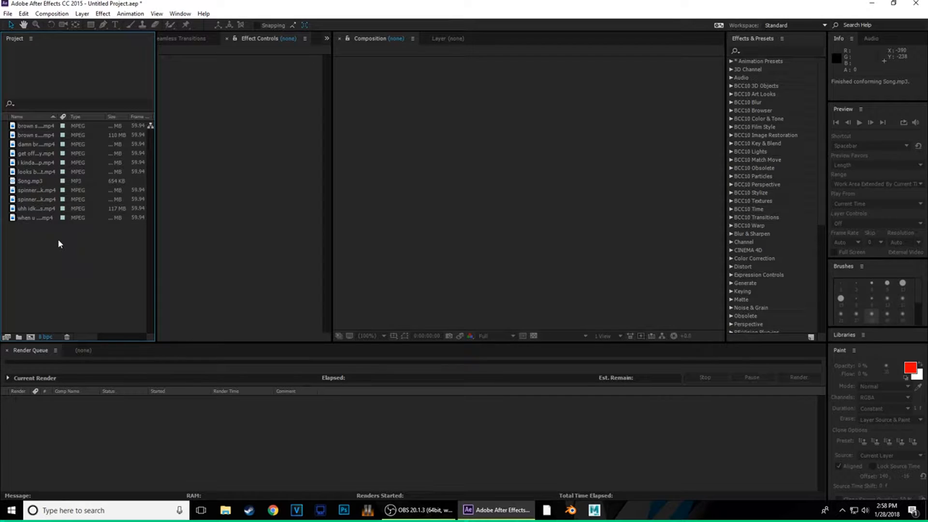
pyautogui.click(83, 350)
pyautogui.moveTo(31, 180); pyautogui.dragTo(98, 405)
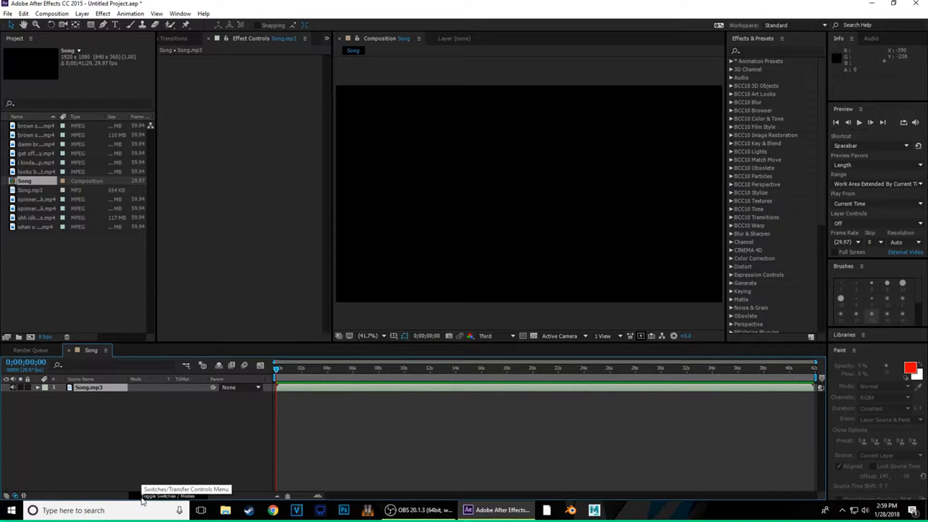
# - Scrub the song's start, then expand Song.mp3's Audio properties to reveal its Waveform
pyautogui.moveTo(278, 370); pyautogui.dragTo(1, 450)
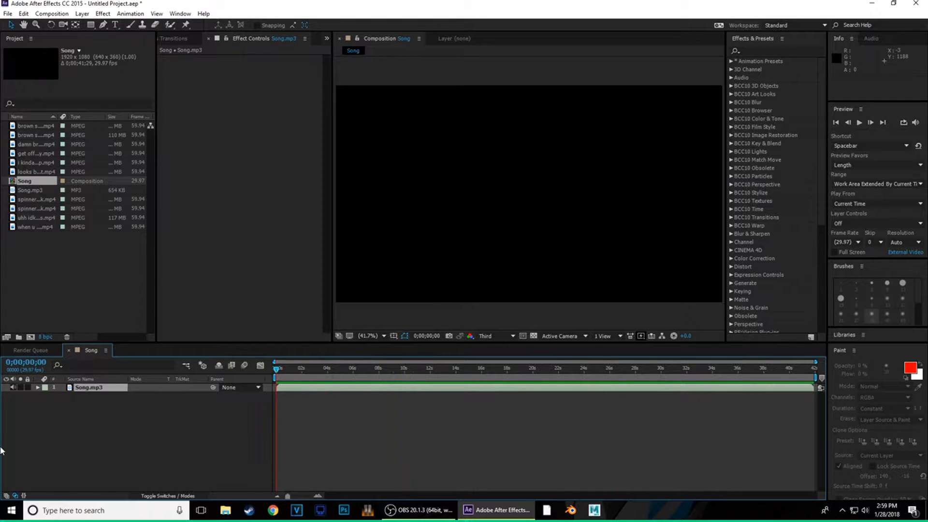
pyautogui.click(39, 388)
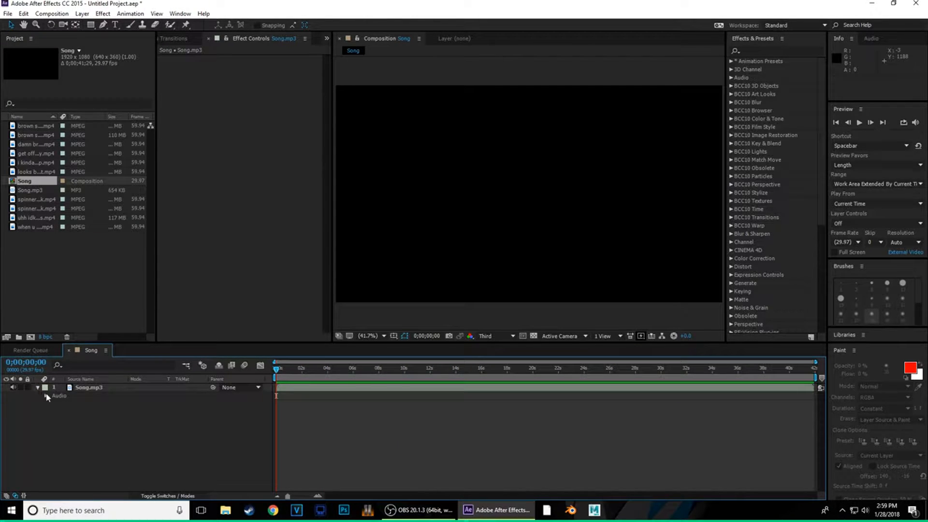
pyautogui.click(46, 395)
pyautogui.click(53, 412)
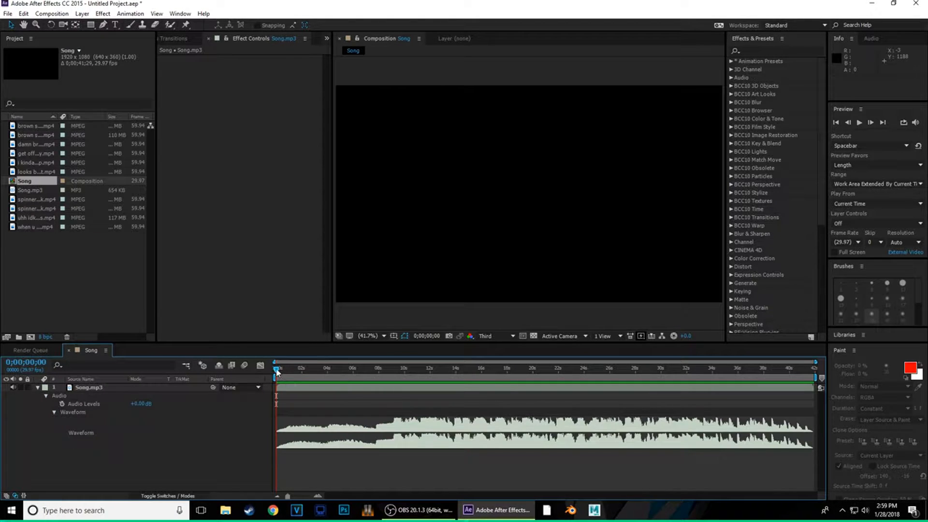
# - Scrub the song around 8–13 seconds and lower Song.mp3's Audio Levels to -5 dB
pyautogui.moveTo(276, 370); pyautogui.dragTo(393, 439)
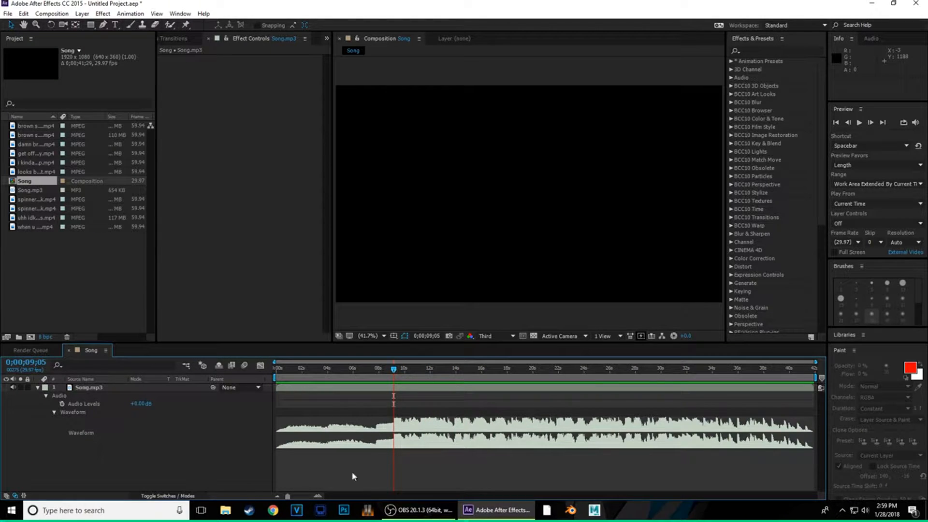
pyautogui.click(319, 495)
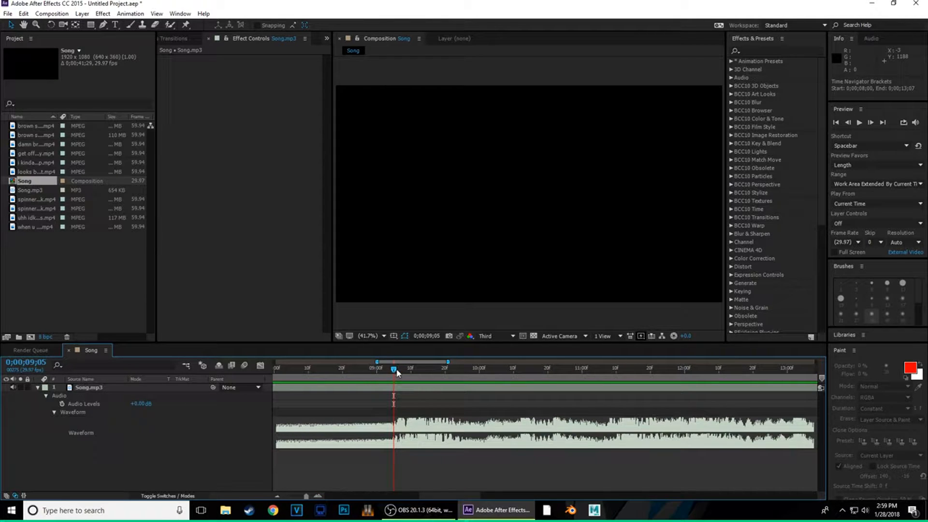
pyautogui.moveTo(393, 369); pyautogui.dragTo(401, 382)
pyautogui.click(291, 372)
pyautogui.press('XF86AudioLowerVolume')
pyautogui.press('XF86AudioLowerVolume')
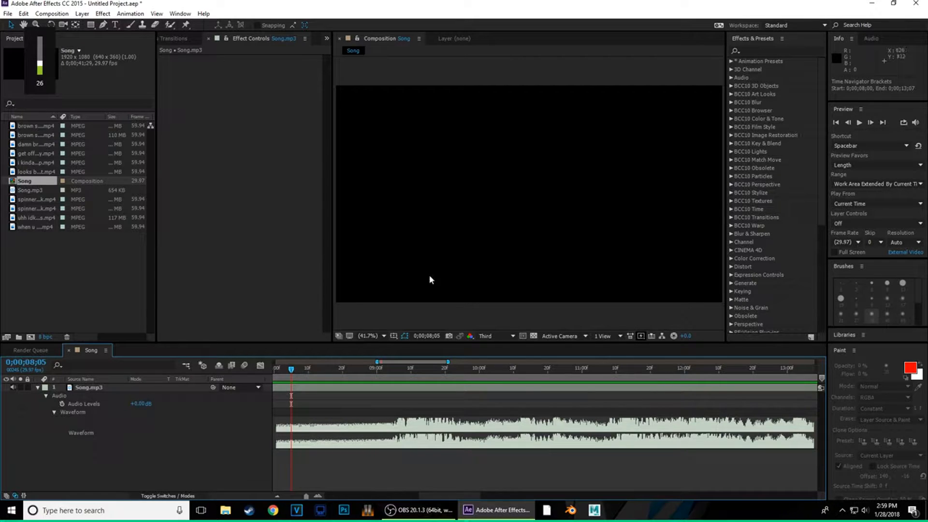
pyautogui.moveTo(144, 407)
pyautogui.mouseDown()
pyautogui.moveTo(138, 412)
pyautogui.moveTo(149, 413)
pyautogui.mouseUp()
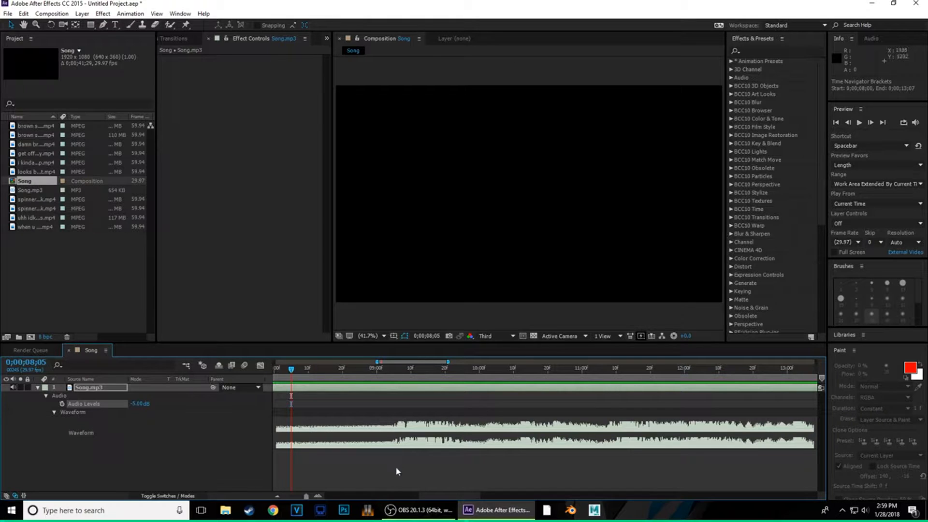
# - Zoom the timeline out until the whole 42-second song is visible
pyautogui.click(278, 495)
pyautogui.click(278, 496)
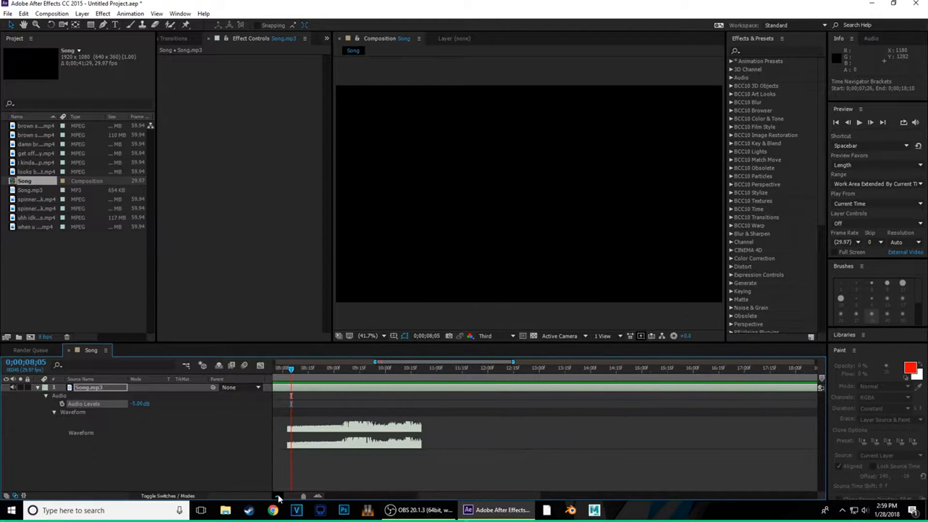
pyautogui.click(278, 495)
pyautogui.click(278, 495)
pyautogui.click(278, 494)
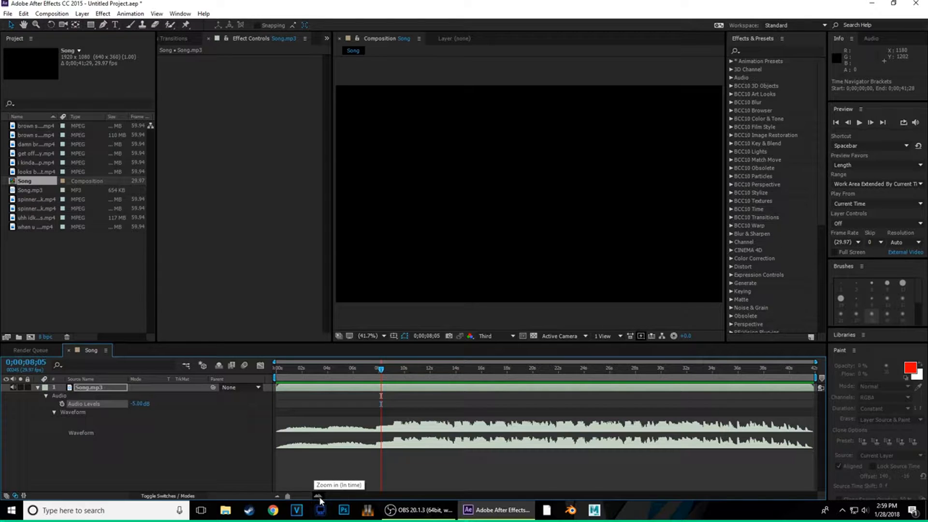
# - Zoom the timeline in to frame-level detail and scrub near 11 seconds
pyautogui.moveTo(298, 496); pyautogui.dragTo(265, 498)
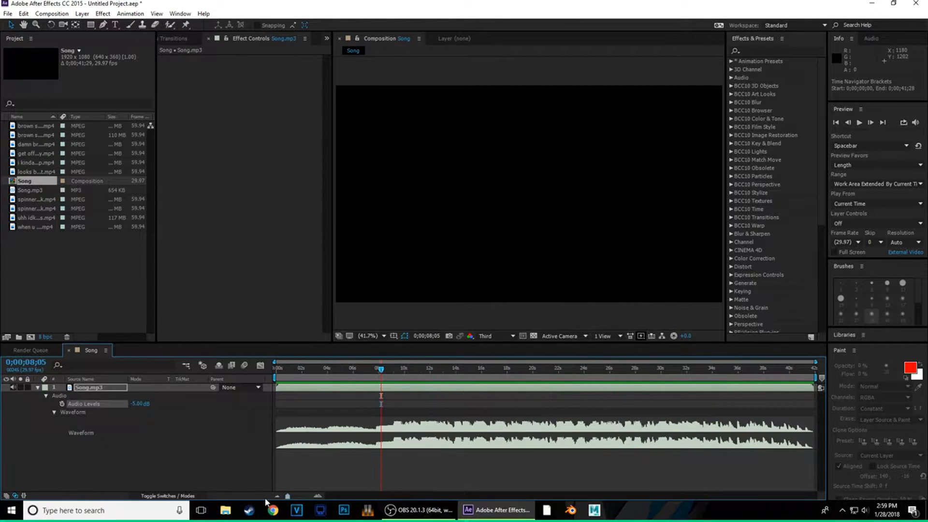
pyautogui.click(319, 497)
pyautogui.click(318, 496)
pyautogui.click(319, 497)
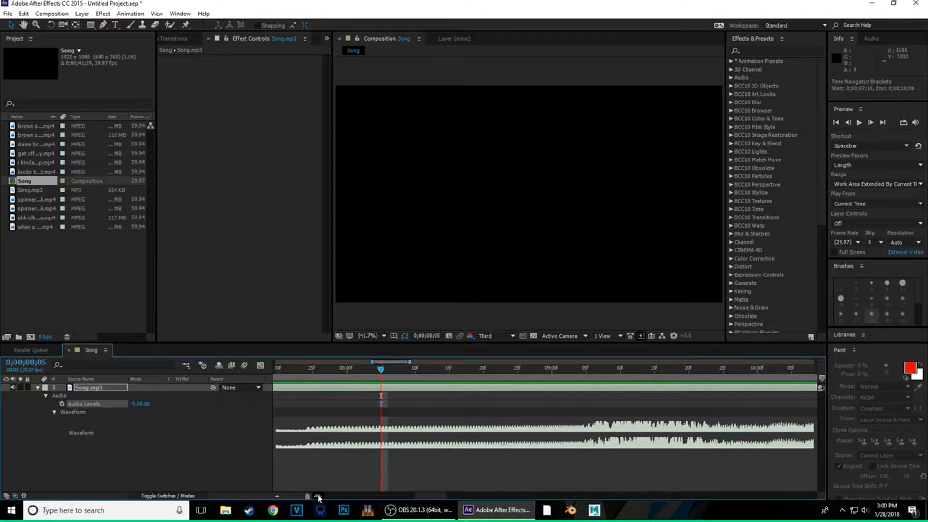
pyautogui.click(458, 494)
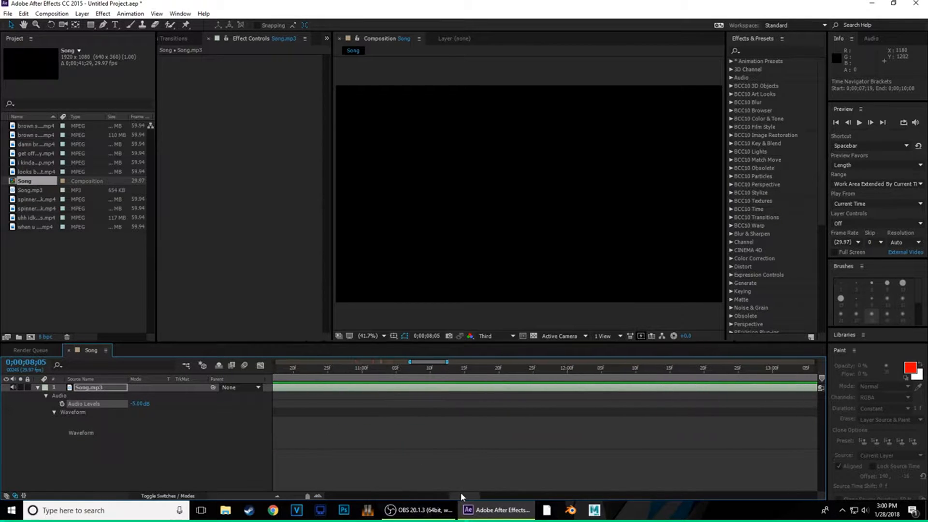
pyautogui.moveTo(461, 494); pyautogui.dragTo(462, 494)
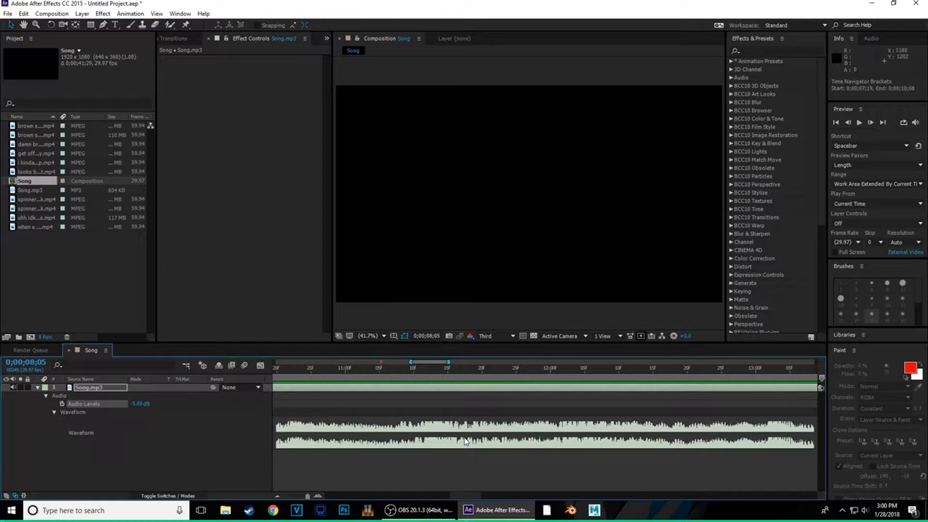
pyautogui.moveTo(365, 369); pyautogui.dragTo(302, 370)
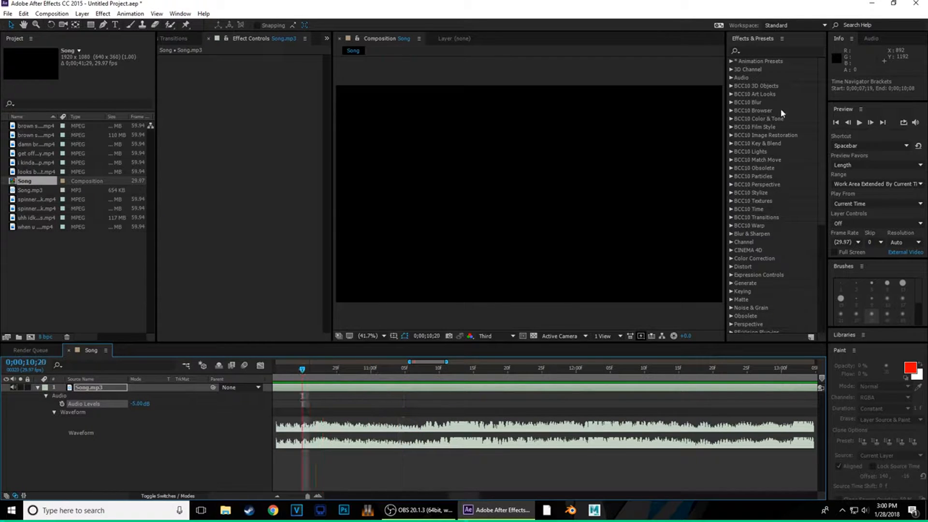
# - Preview the song, keeping Length as preview favors, and replay from 10;10
pyautogui.click(861, 122)
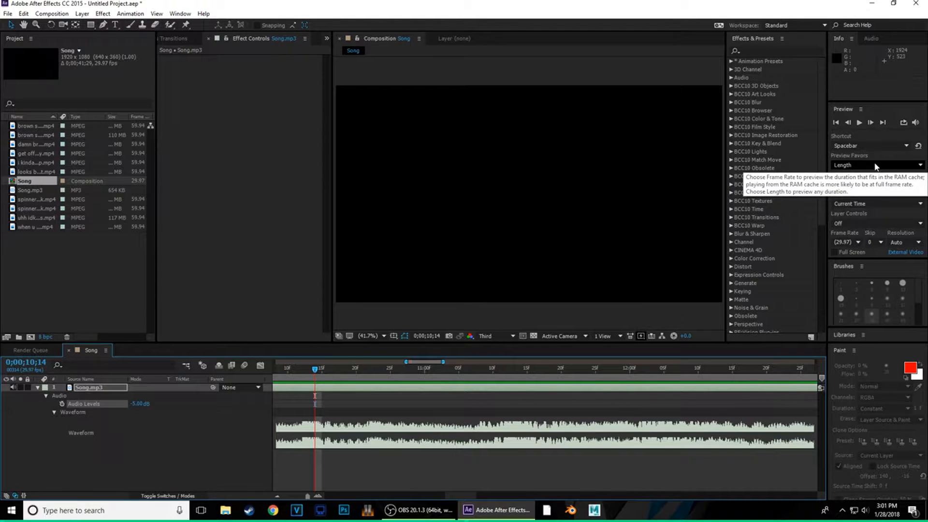
pyautogui.click(847, 166)
pyautogui.click(851, 186)
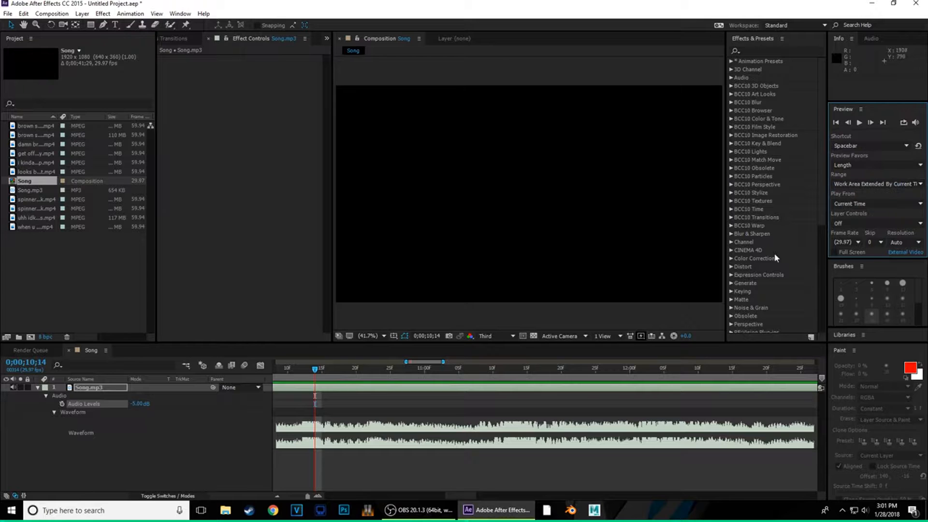
pyautogui.click(289, 370)
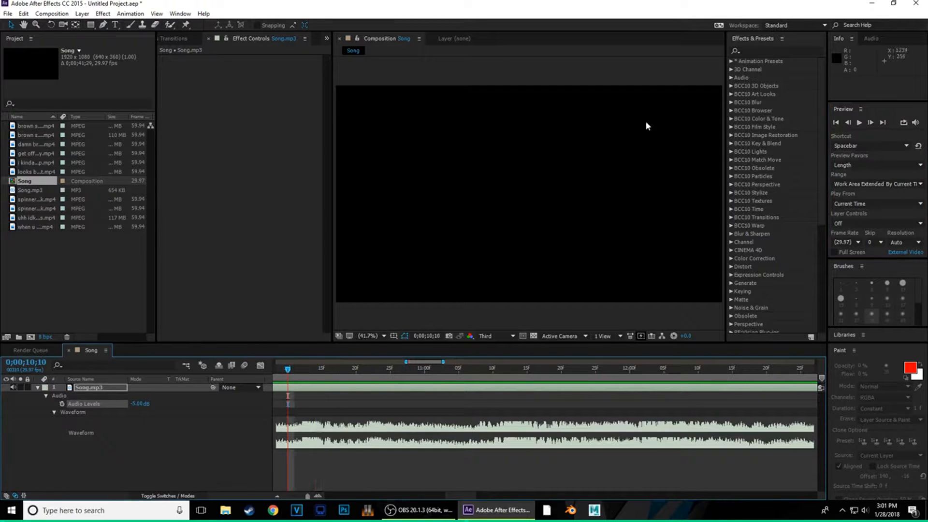
pyautogui.click(860, 122)
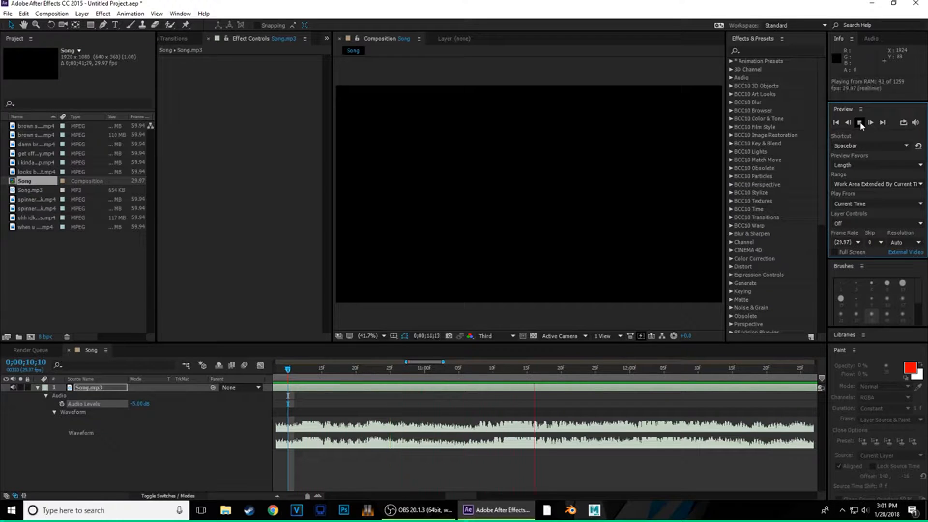
pyautogui.click(859, 123)
# - Preview the song from 7;09 and 8;22, then return the playhead to 8;08
pyautogui.moveTo(468, 495); pyautogui.dragTo(424, 491)
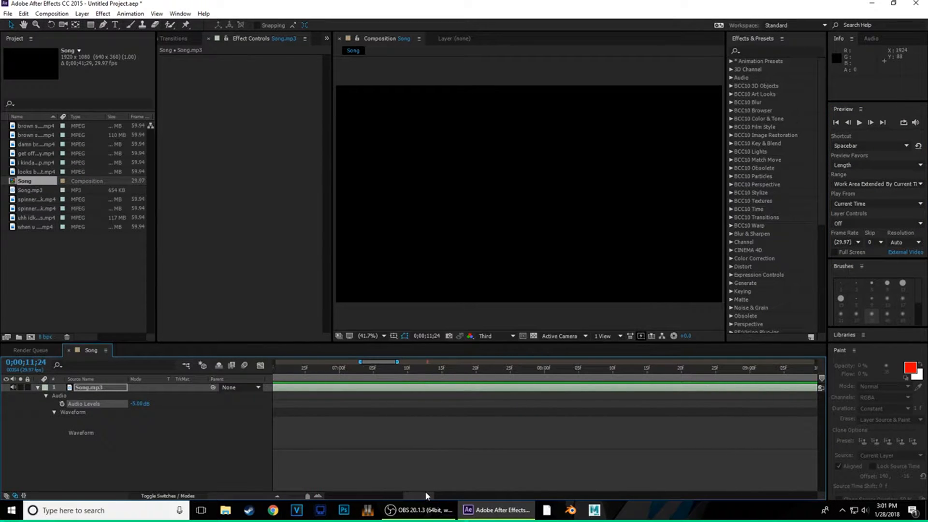
pyautogui.click(402, 370)
pyautogui.click(860, 123)
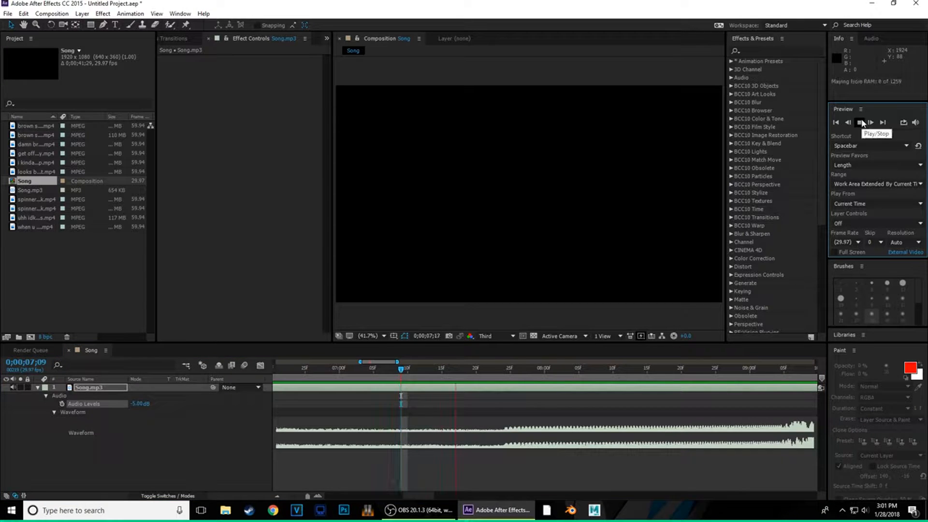
pyautogui.click(860, 123)
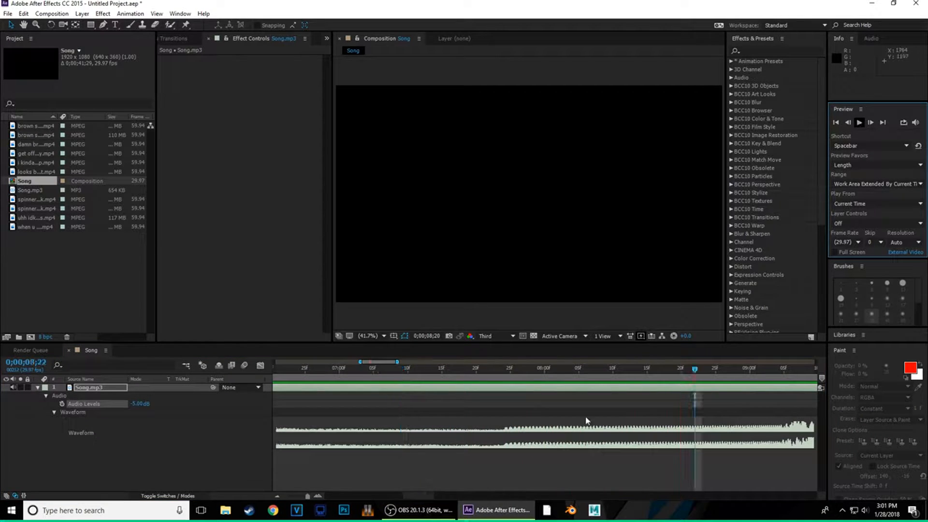
pyautogui.click(277, 497)
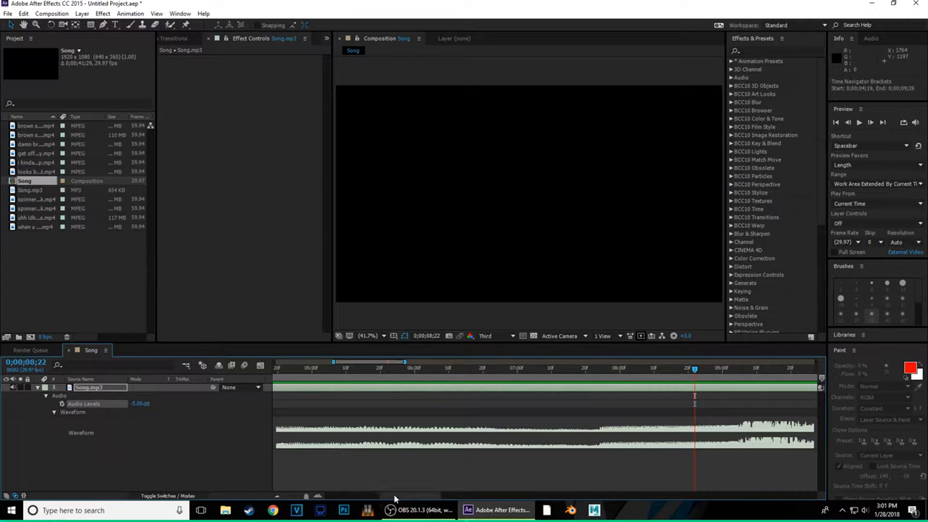
pyautogui.moveTo(394, 496); pyautogui.dragTo(434, 497)
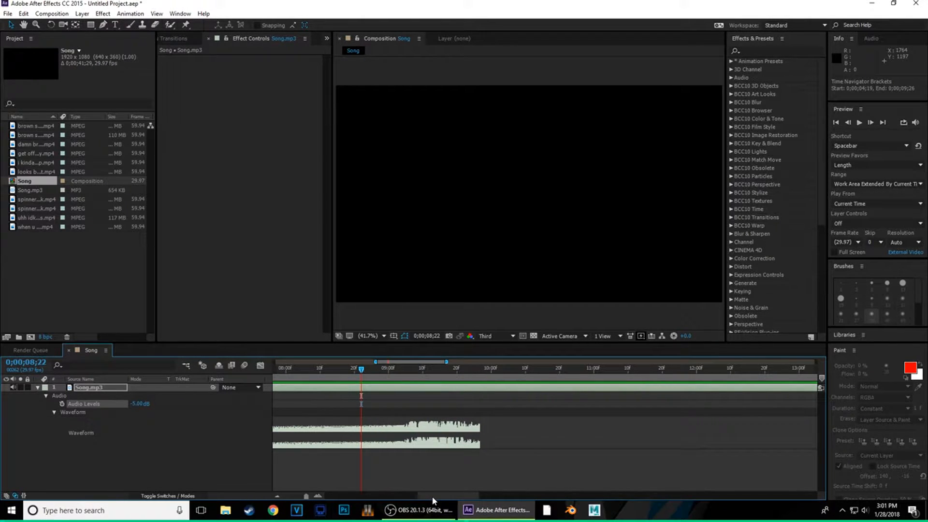
pyautogui.click(859, 122)
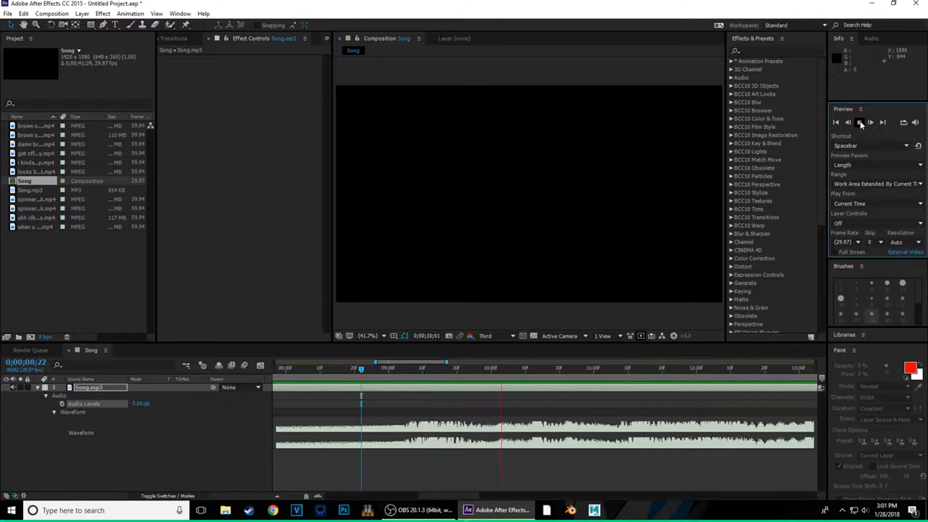
pyautogui.click(859, 123)
pyautogui.moveTo(522, 366); pyautogui.dragTo(303, 404)
# - Preview the song from 8;05 and 8;20 to find beats around 10;12–10;22
pyautogui.click(859, 122)
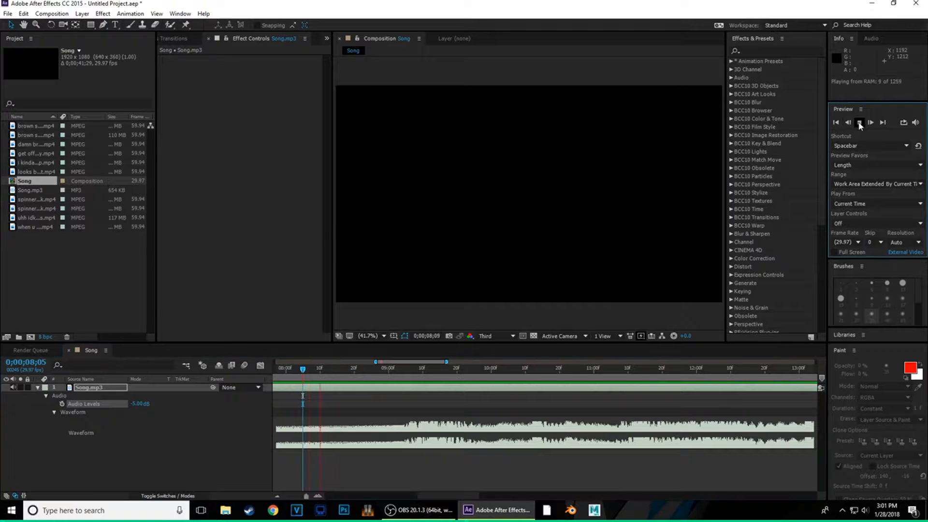
pyautogui.click(859, 122)
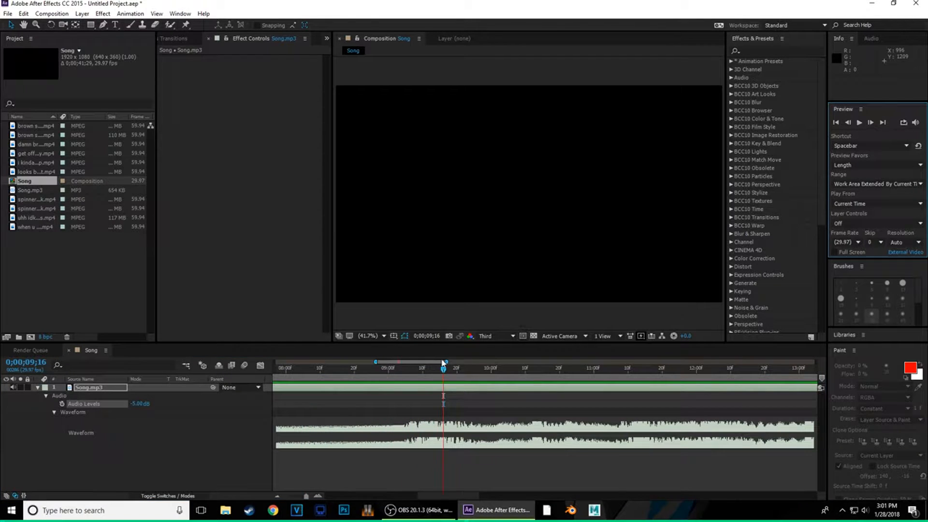
pyautogui.moveTo(443, 370); pyautogui.dragTo(426, 380)
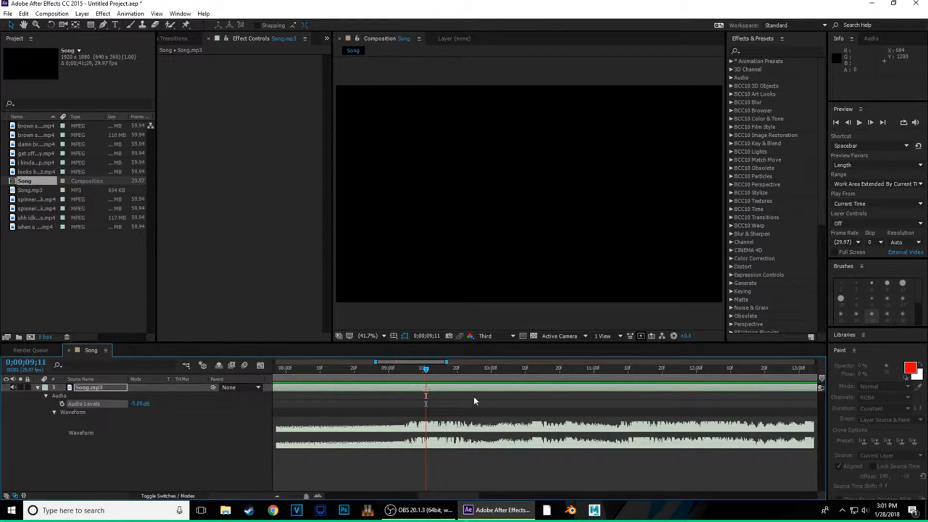
pyautogui.click(428, 464)
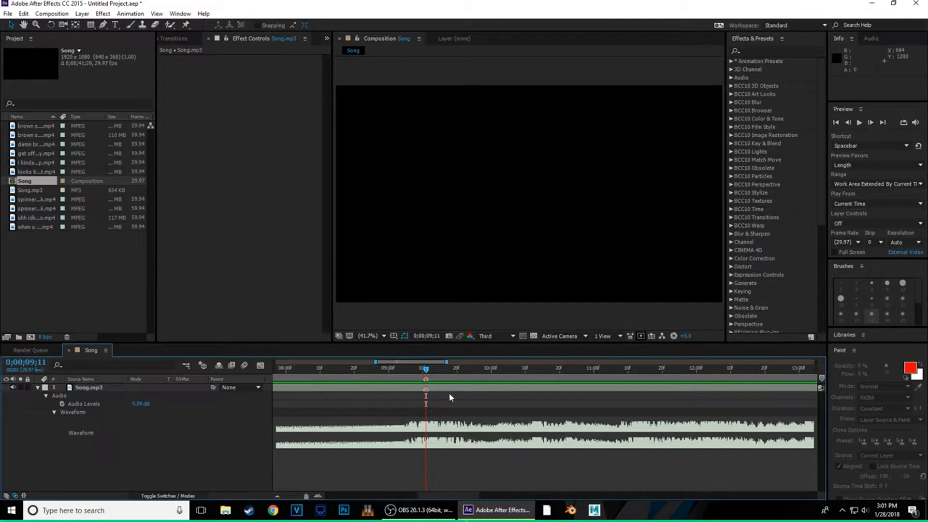
pyautogui.click(355, 369)
pyautogui.click(860, 122)
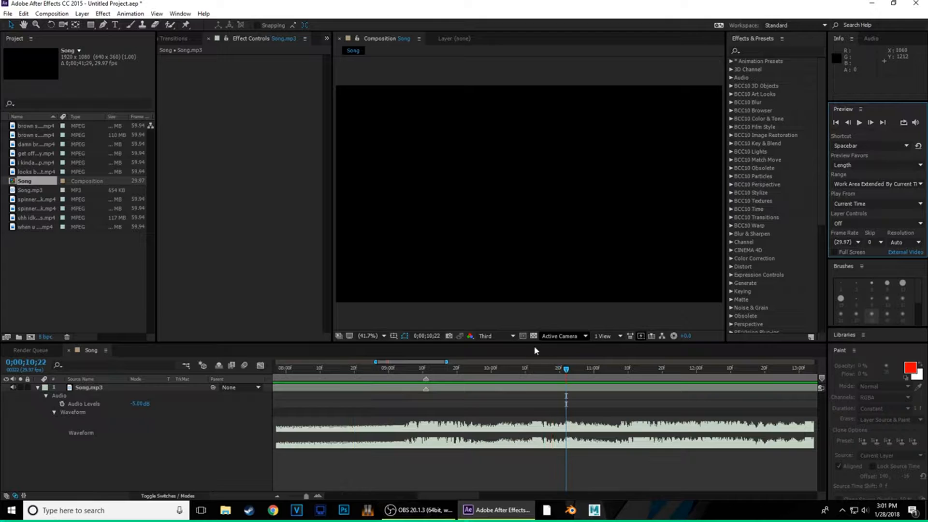
pyautogui.click(533, 370)
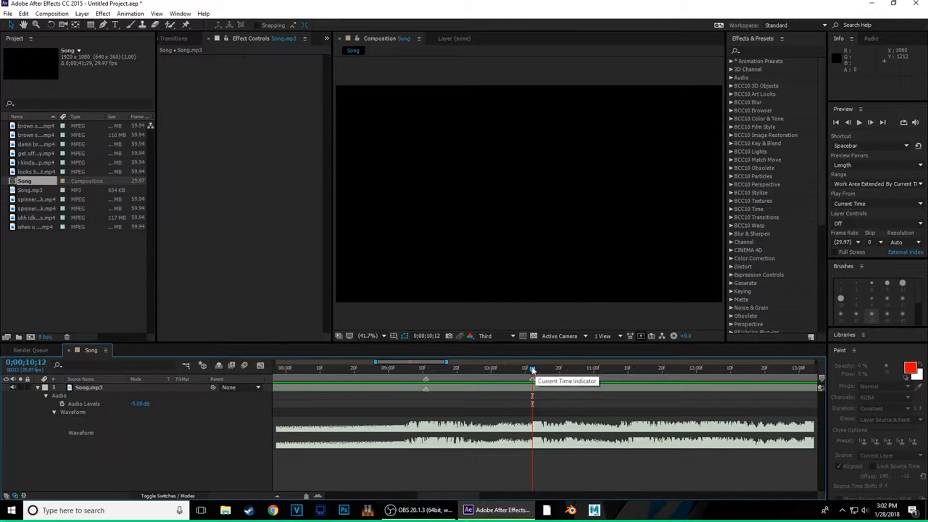
pyautogui.moveTo(532, 371); pyautogui.dragTo(566, 381)
# - Preview from 9;14 and 10;00, then add a layer marker on the beat at 12;01
pyautogui.click(436, 369)
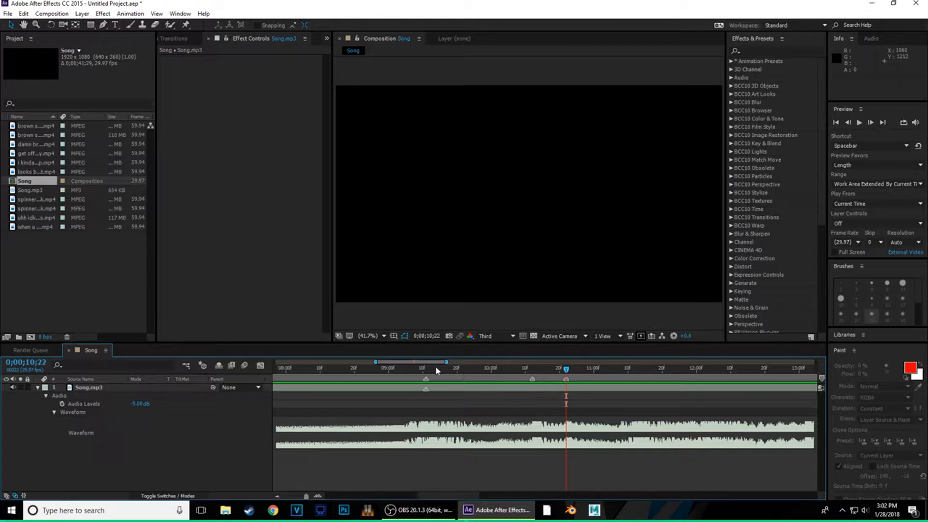
pyautogui.click(860, 123)
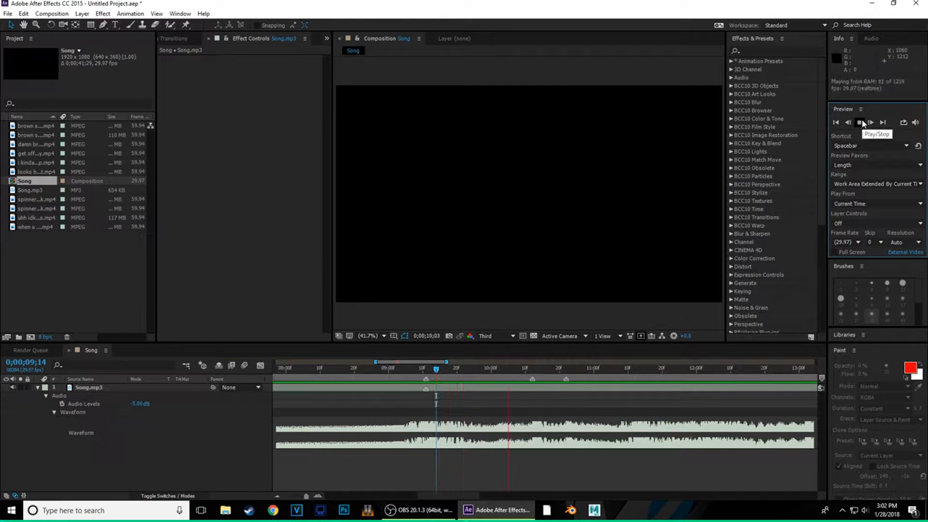
pyautogui.click(862, 123)
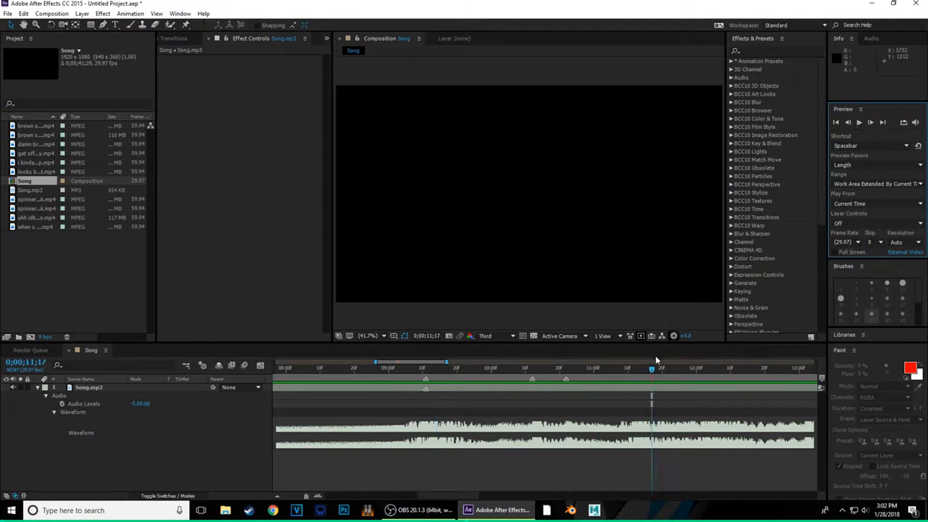
pyautogui.moveTo(653, 370); pyautogui.dragTo(633, 378)
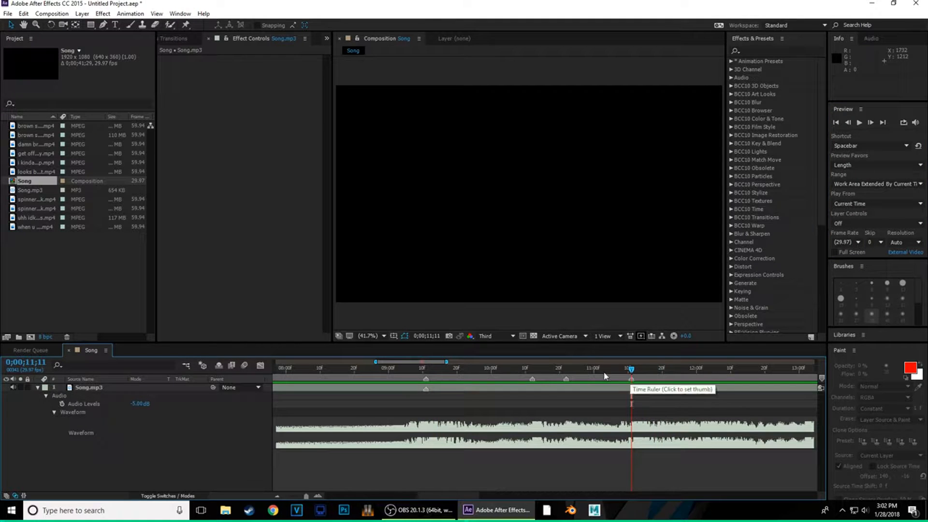
pyautogui.click(491, 370)
pyautogui.click(860, 124)
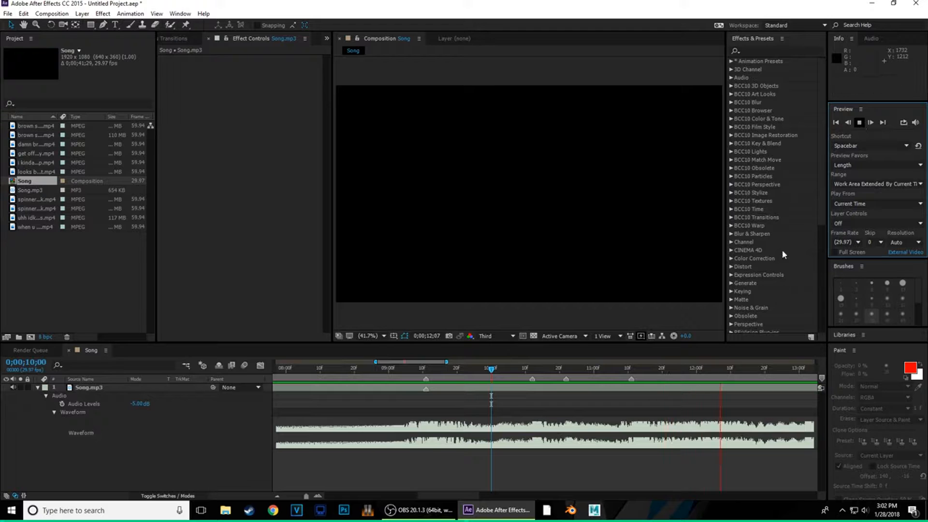
pyautogui.click(699, 370)
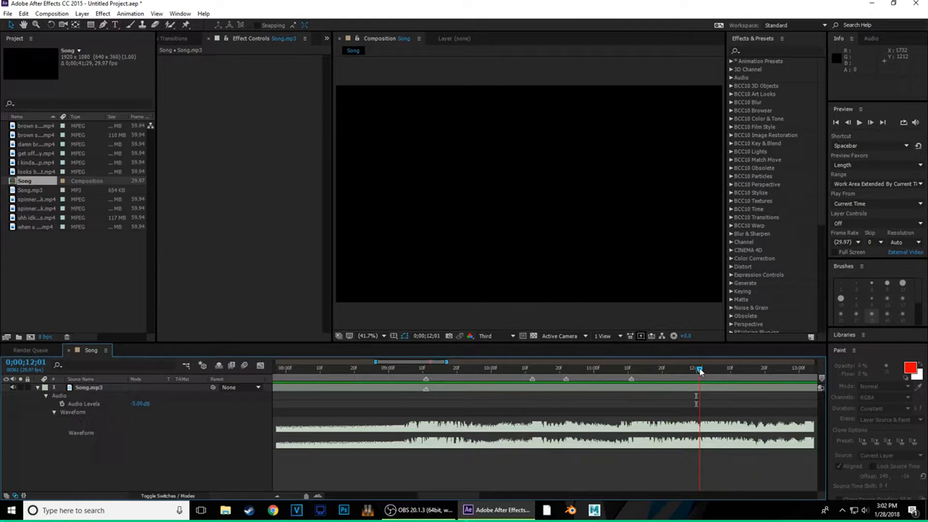
pyautogui.press('KP_Multiply')
# - Preview from 11;01 and add beat markers at 13;01 and 13;12 on Song.mp3
pyautogui.press('pagedown')
pyautogui.press('pagedown')
pyautogui.press('pagedown')
pyautogui.press('pagedown')
pyautogui.press('pagedown')
pyautogui.press('pagedown')
pyautogui.press('pagedown')
pyautogui.press('pagedown')
pyautogui.press('pagedown')
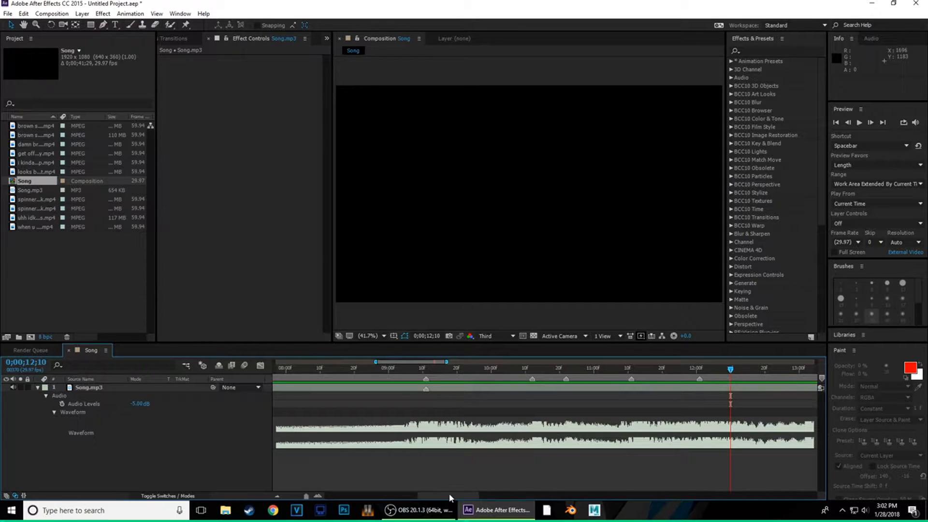
pyautogui.moveTo(449, 495)
pyautogui.mouseDown()
pyautogui.moveTo(461, 487)
pyautogui.moveTo(467, 495)
pyautogui.mouseUp()
pyautogui.press('pageup')
pyautogui.press('pageup')
pyautogui.press('pageup')
pyautogui.press('pageup')
pyautogui.press('pageup')
pyautogui.press('pageup')
pyautogui.press('pageup')
pyautogui.press('pageup')
pyautogui.press('pageup')
pyautogui.press('pageup')
pyautogui.press('pageup')
pyautogui.press('pageup')
pyautogui.press('pageup')
pyautogui.press('pageup')
pyautogui.press('pageup')
pyautogui.press('pageup')
pyautogui.press('pageup')
pyautogui.press('pageup')
pyautogui.press('pageup')
pyautogui.press('pageup')
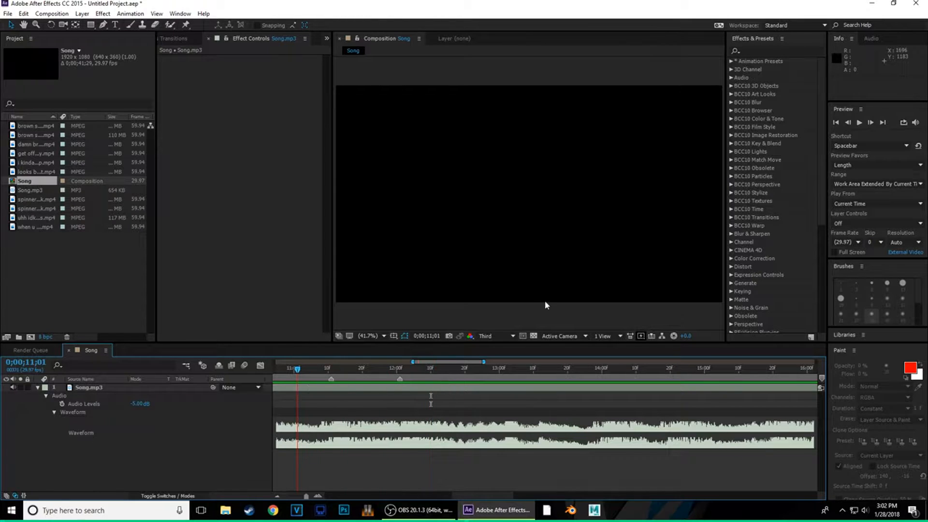
pyautogui.click(859, 122)
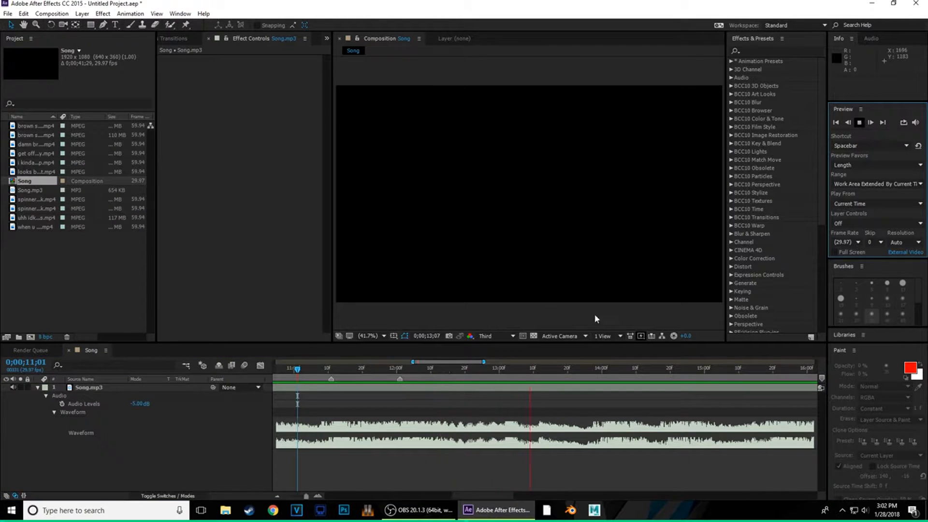
pyautogui.press('KP_Multiply')
pyautogui.click(540, 372)
pyautogui.hotkey('shift', 'pageup')
pyautogui.hotkey('shift', 'pageup')
pyautogui.hotkey('shift', 'pageup')
pyautogui.click(861, 123)
pyautogui.click(861, 123)
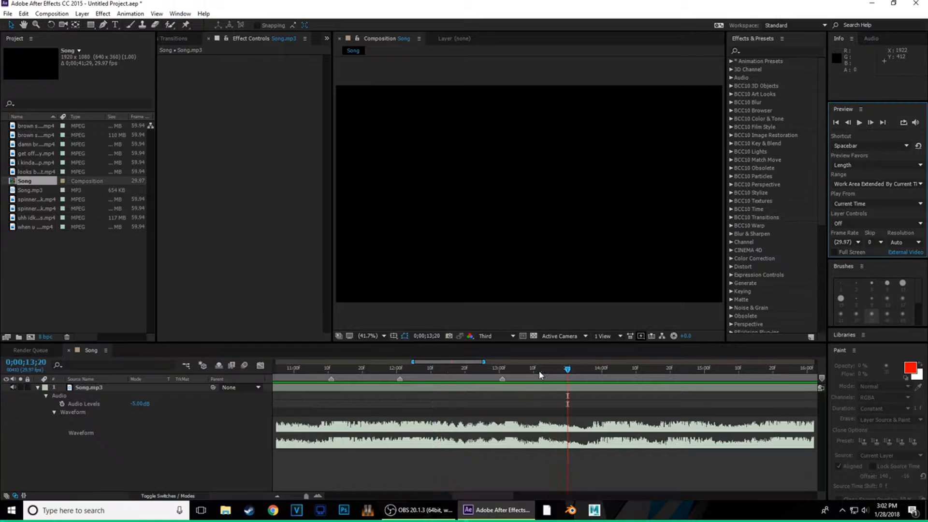
pyautogui.click(541, 372)
pyautogui.press('KP_Multiply')
pyautogui.hotkey('shift', 'pageup')
pyautogui.hotkey('shift', 'pageup')
pyautogui.hotkey('shift', 'pageup')
pyautogui.hotkey('shift', 'pageup')
pyautogui.hotkey('shift', 'pageup')
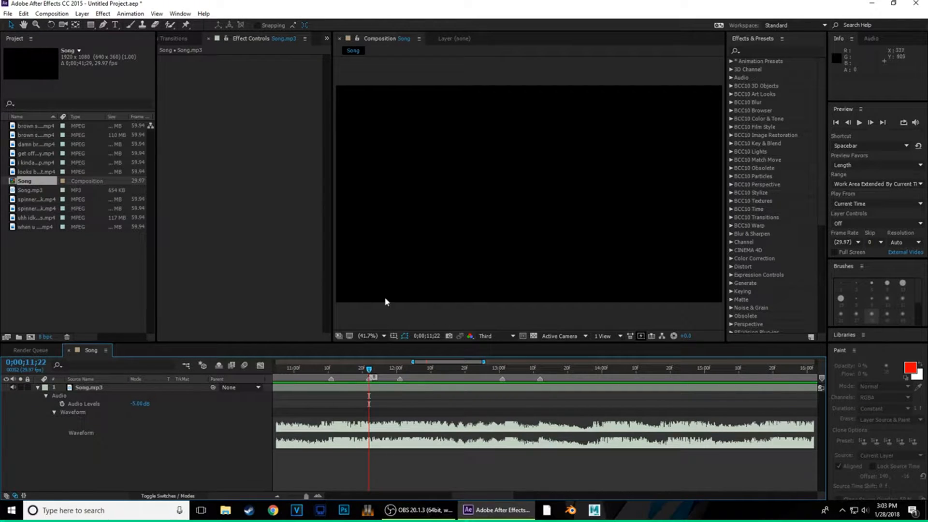
# - Delete the stray marker at 11;22 from Song.mp3 and replay the song from 11;10
pyautogui.rightClick(371, 381)
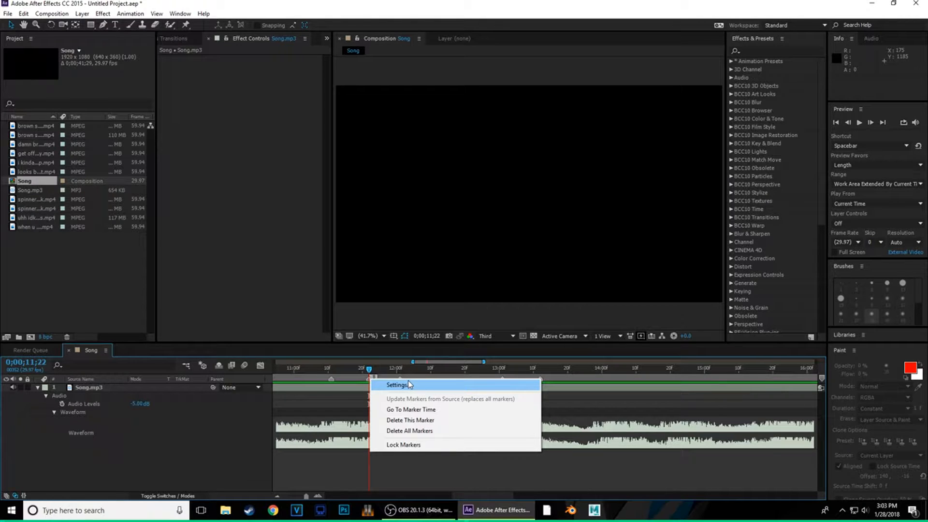
pyautogui.click(370, 370)
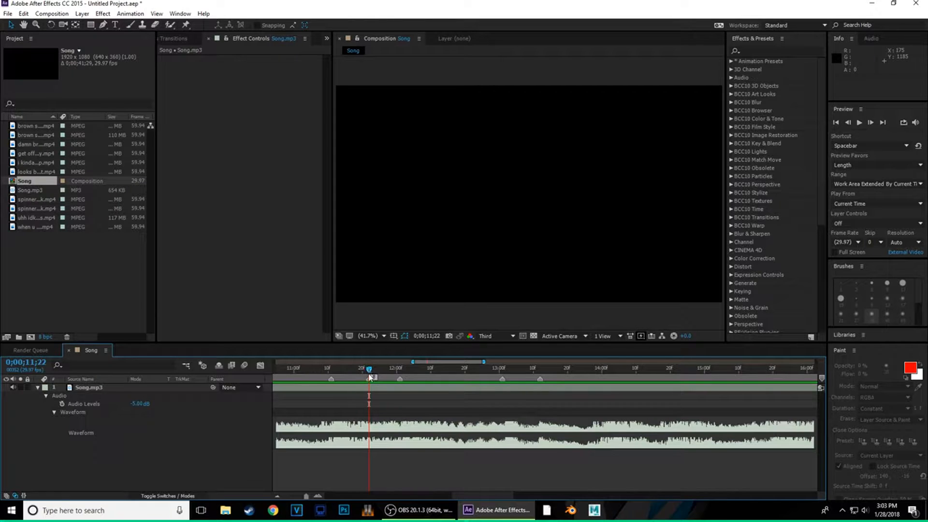
pyautogui.rightClick(370, 380)
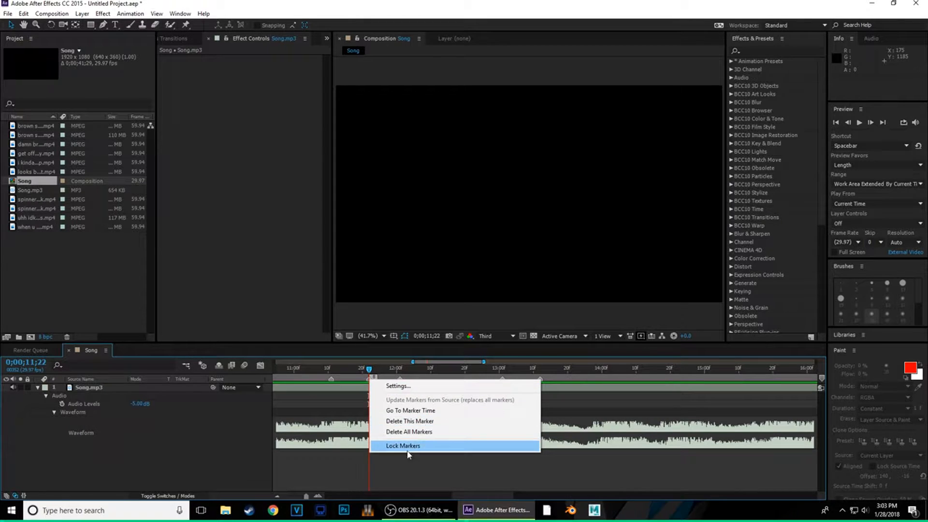
pyautogui.click(424, 421)
pyautogui.moveTo(369, 370); pyautogui.dragTo(327, 371)
pyautogui.click(859, 122)
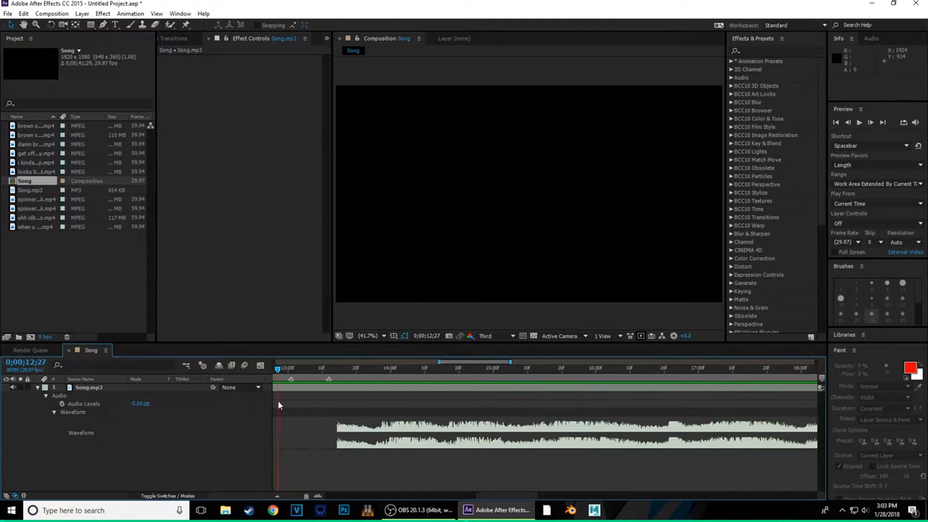
# - Add beat markers on Song.mp3 at 14;00, 14;17, 15;22 and 16;03, checking each by playback
pyautogui.click(449, 372)
pyautogui.press('KP_Multiply')
pyautogui.click(386, 372)
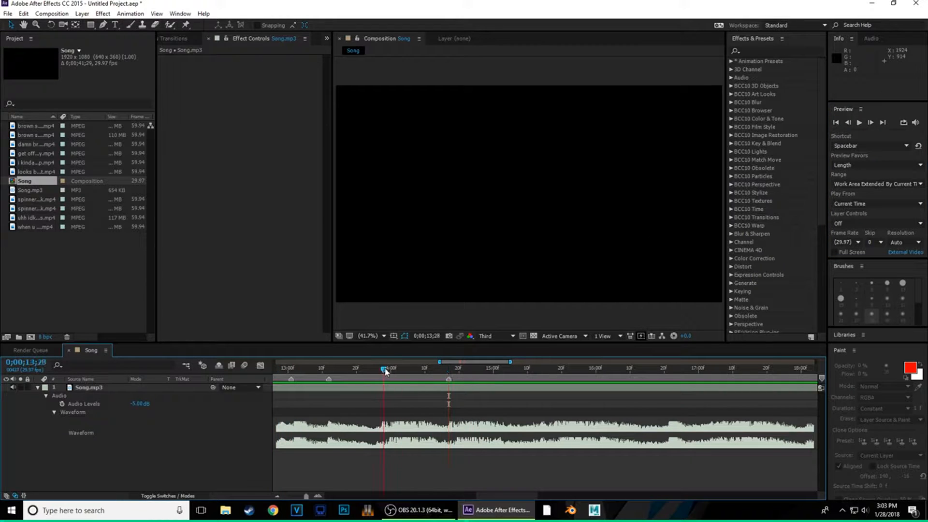
pyautogui.press('KP_Multiply')
pyautogui.moveTo(390, 372); pyautogui.dragTo(268, 371)
pyautogui.moveTo(478, 496); pyautogui.dragTo(456, 496)
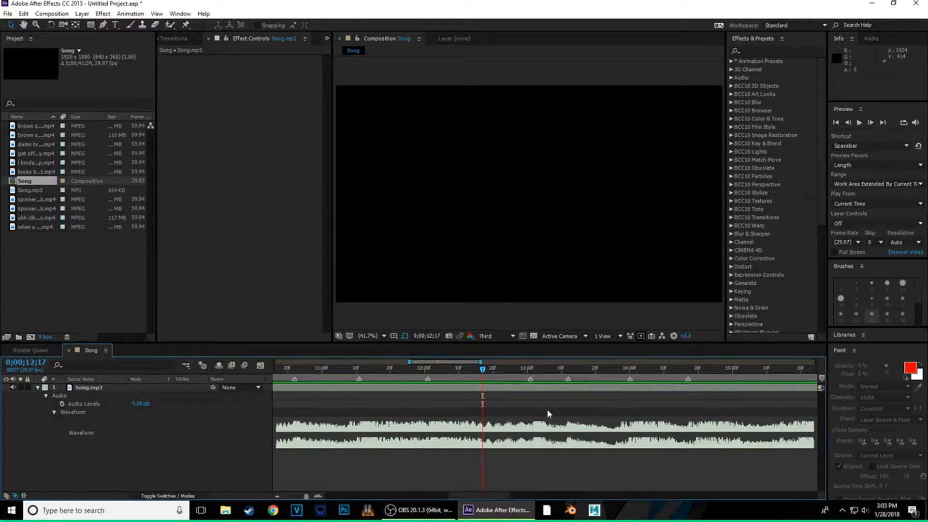
pyautogui.click(859, 123)
pyautogui.click(859, 122)
pyautogui.click(539, 371)
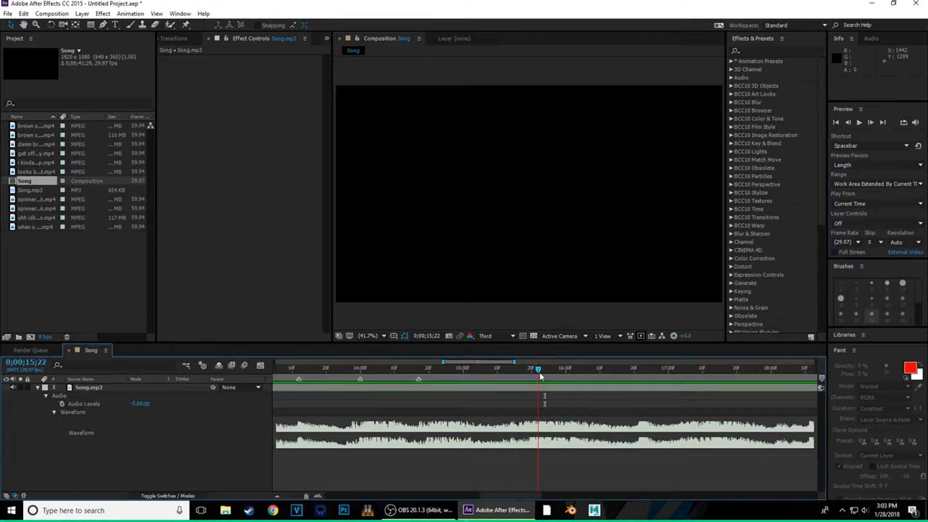
pyautogui.press('KP_Multiply')
pyautogui.moveTo(539, 371)
pyautogui.mouseDown()
pyautogui.moveTo(418, 386)
pyautogui.moveTo(385, 374)
pyautogui.mouseUp()
pyautogui.click(860, 123)
pyautogui.click(860, 124)
pyautogui.moveTo(580, 371); pyautogui.dragTo(442, 392)
pyautogui.click(860, 123)
pyautogui.click(860, 123)
pyautogui.click(604, 371)
pyautogui.moveTo(605, 370); pyautogui.dragTo(575, 372)
pyautogui.press('KP_Multiply')
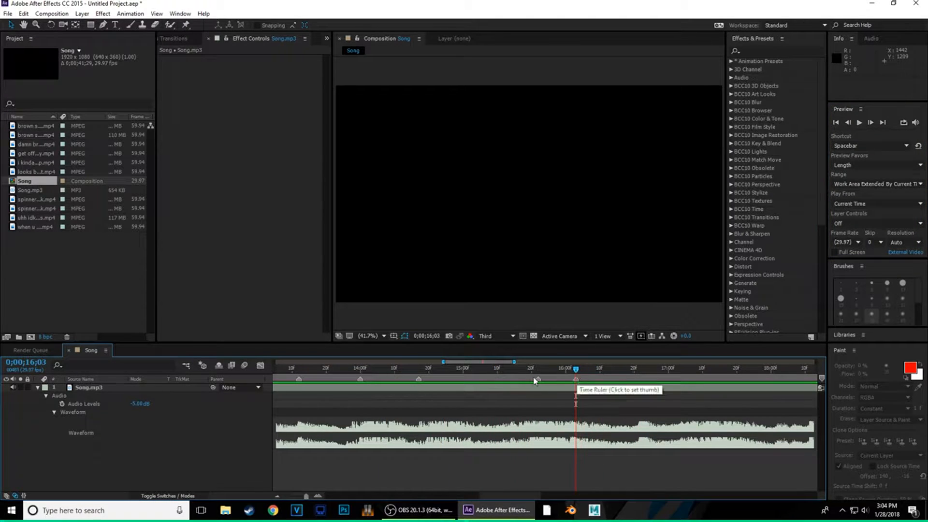
# - Add beat markers at 16;21, about 17;15, 18;12 and about 18;22, replaying the song between them
pyautogui.click(459, 372)
pyautogui.click(859, 124)
pyautogui.click(859, 123)
pyautogui.click(638, 370)
pyautogui.press('KP_Multiply')
pyautogui.click(508, 373)
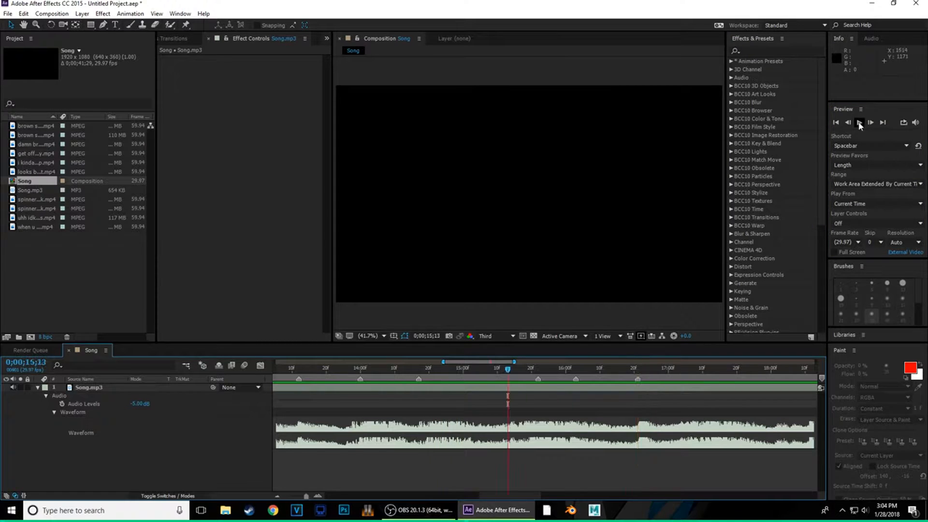
pyautogui.click(860, 124)
pyautogui.click(860, 124)
pyautogui.moveTo(732, 371); pyautogui.dragTo(719, 375)
pyautogui.press('KP_Multiply')
pyautogui.click(630, 371)
pyautogui.click(860, 123)
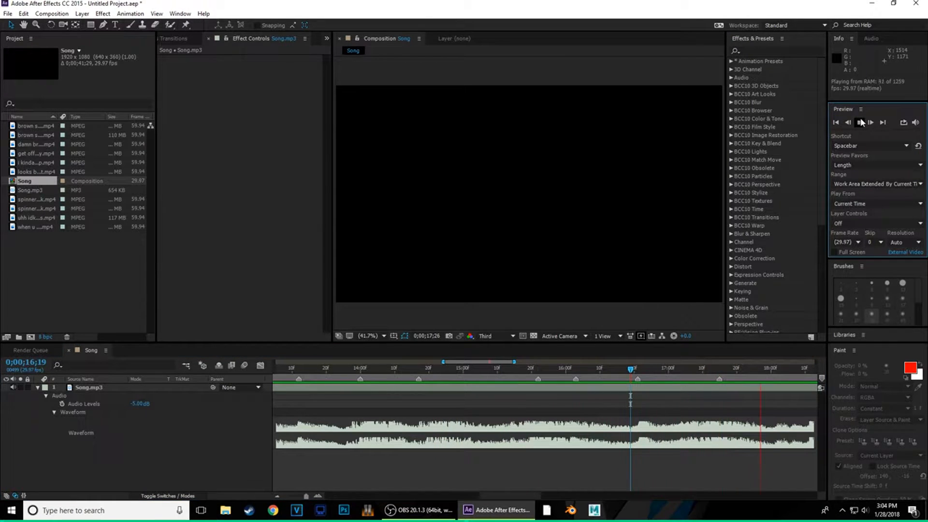
pyautogui.click(512, 370)
pyautogui.press('KP_Multiply')
pyautogui.click(333, 370)
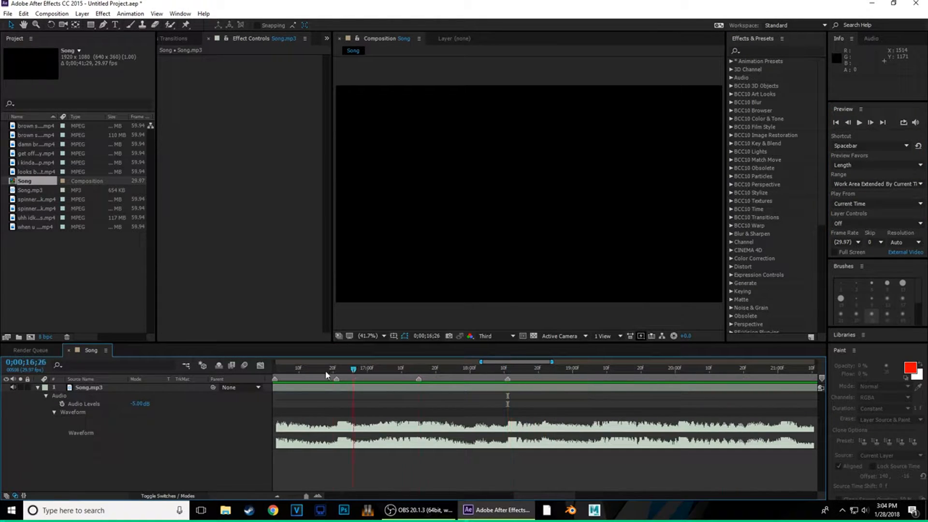
pyautogui.click(860, 123)
pyautogui.click(542, 371)
pyautogui.press('KP_Multiply')
# - Add beat markers near 19;10, at 21;01 and near 21;11, then scrub back to 14;13
pyautogui.click(604, 371)
pyautogui.press('KP_Multiply')
pyautogui.click(679, 371)
pyautogui.press('KP_Multiply')
pyautogui.click(484, 372)
pyautogui.click(862, 123)
pyautogui.click(860, 123)
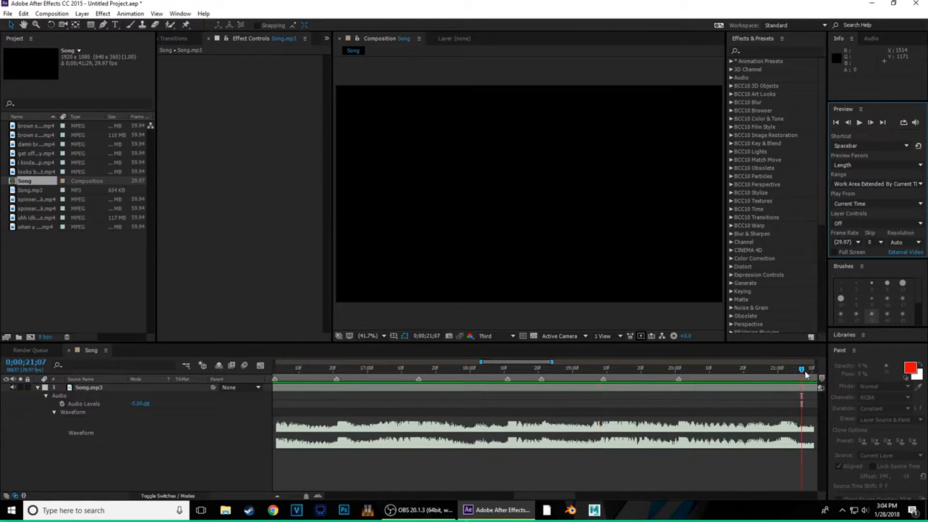
pyautogui.press('KP_Multiply')
pyautogui.click(860, 123)
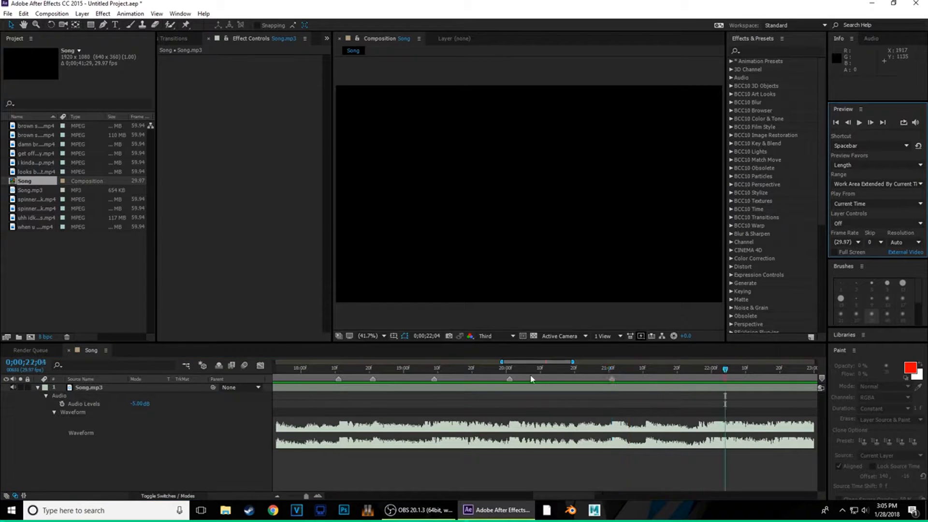
pyautogui.click(861, 123)
pyautogui.click(646, 372)
pyautogui.press('KP_Multiply')
pyautogui.click(448, 371)
pyautogui.click(860, 124)
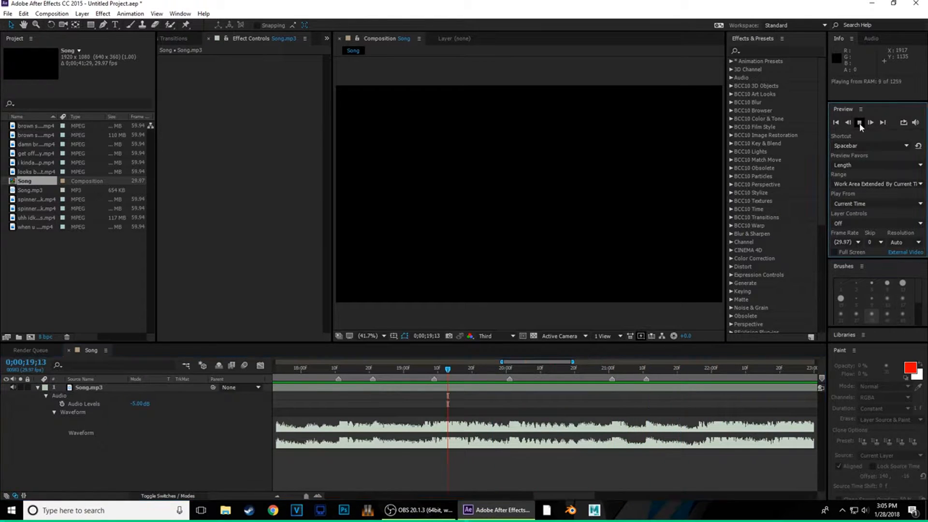
pyautogui.click(860, 124)
pyautogui.click(708, 371)
pyautogui.moveTo(707, 370); pyautogui.dragTo(493, 371)
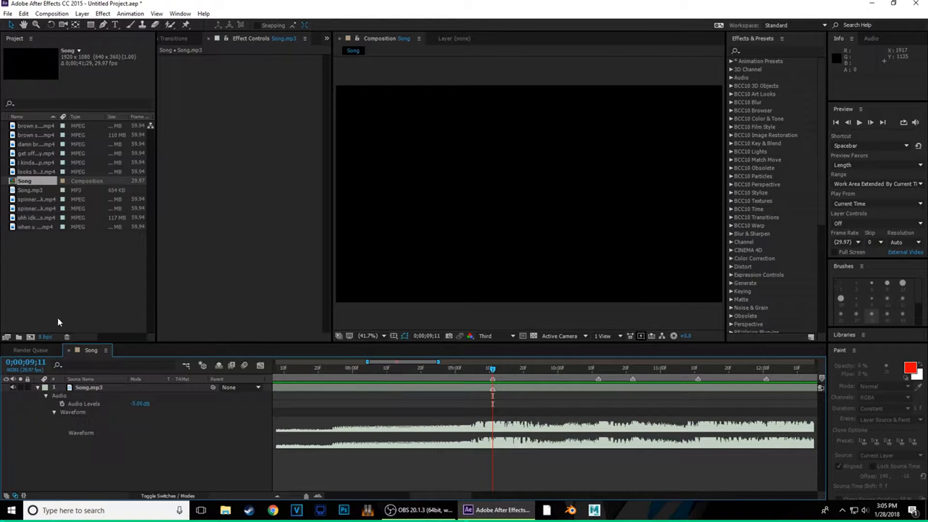
# - Collapse the Song.mp3 layer to hide its audio and waveform properties
pyautogui.click(37, 388)
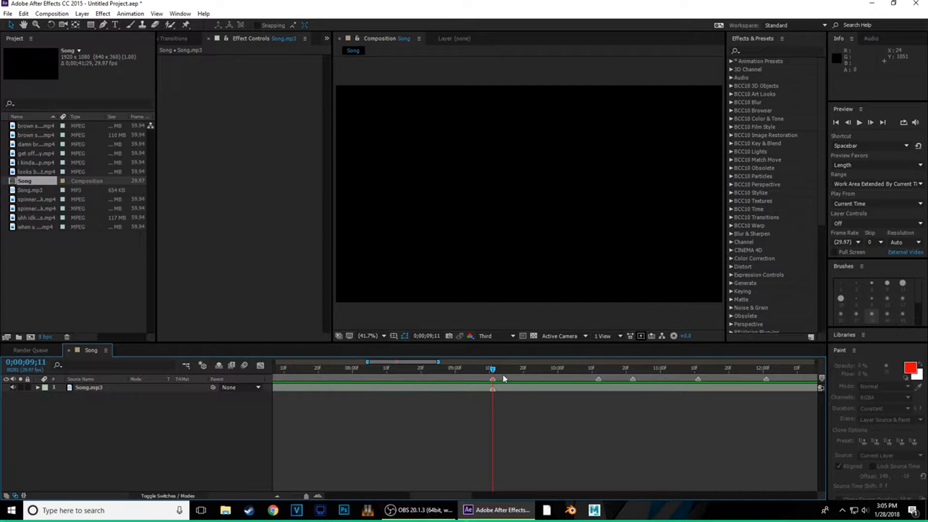
pyautogui.moveTo(438, 494); pyautogui.dragTo(449, 494)
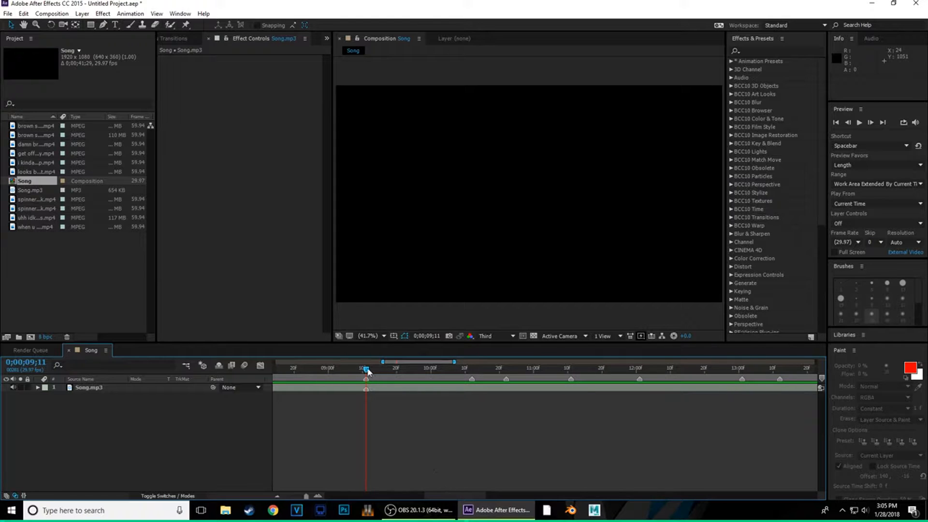
pyautogui.moveTo(367, 370); pyautogui.dragTo(393, 384)
# - Play the song from about 10;16 to 12;01 to hear the beats against the markers
pyautogui.moveTo(366, 372); pyautogui.dragTo(343, 397)
pyautogui.click(859, 123)
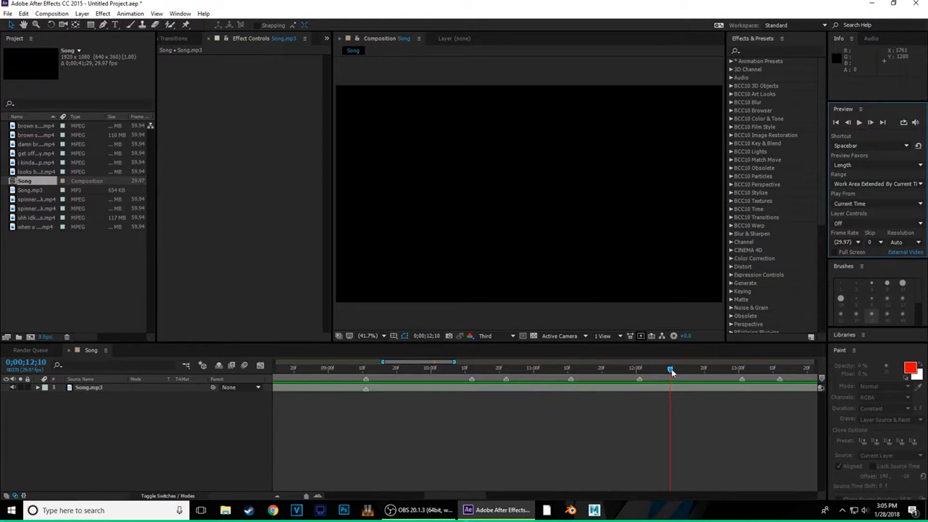
pyautogui.click(643, 387)
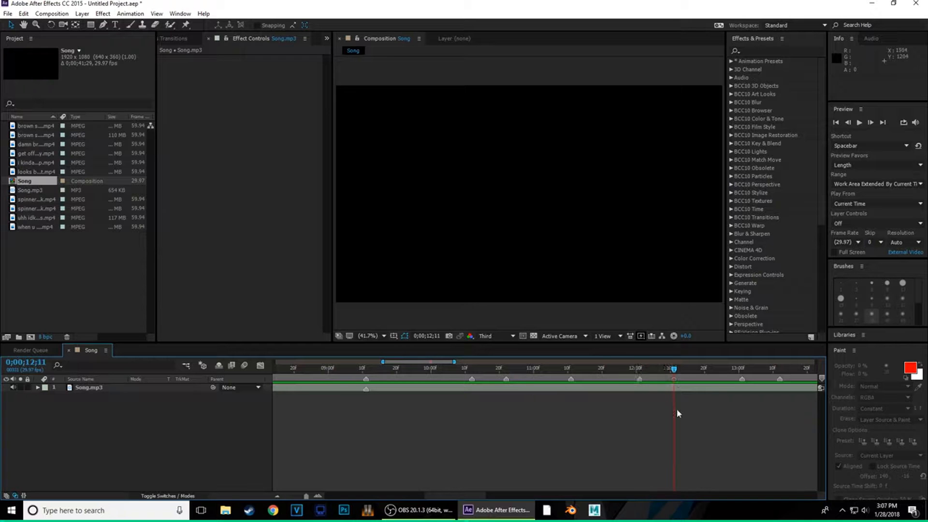
pyautogui.moveTo(677, 408); pyautogui.dragTo(633, 410)
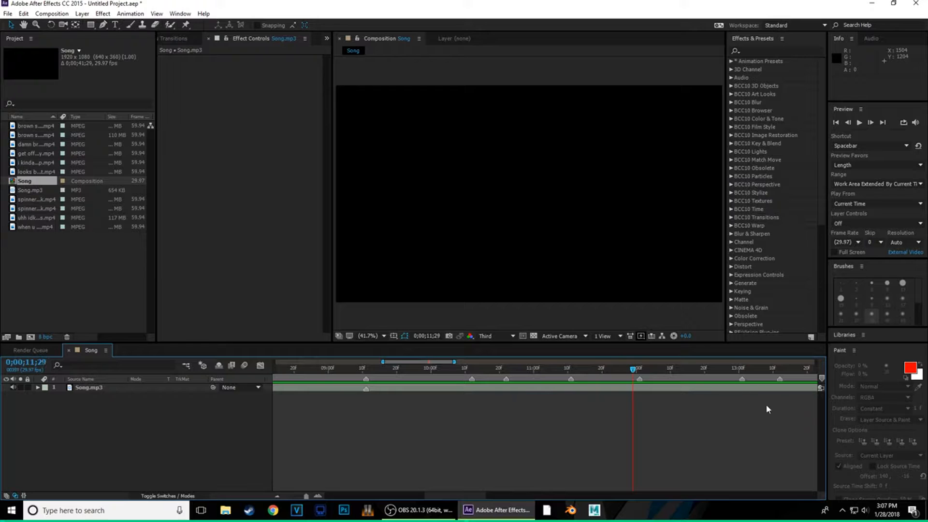
# - Look over the imported gameplay clips and select brown shirt 360.mp4
pyautogui.click(60, 172)
pyautogui.click(43, 163)
pyautogui.click(34, 155)
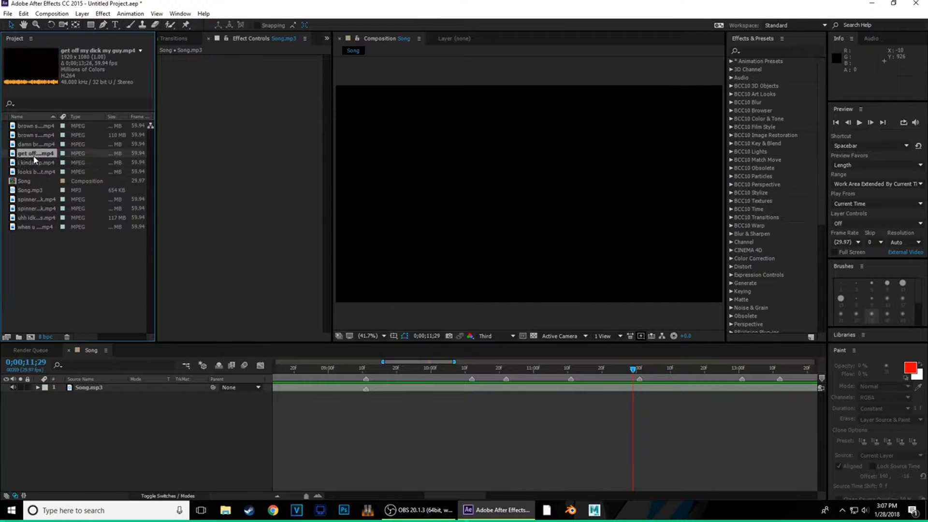
pyautogui.click(41, 144)
pyautogui.click(52, 135)
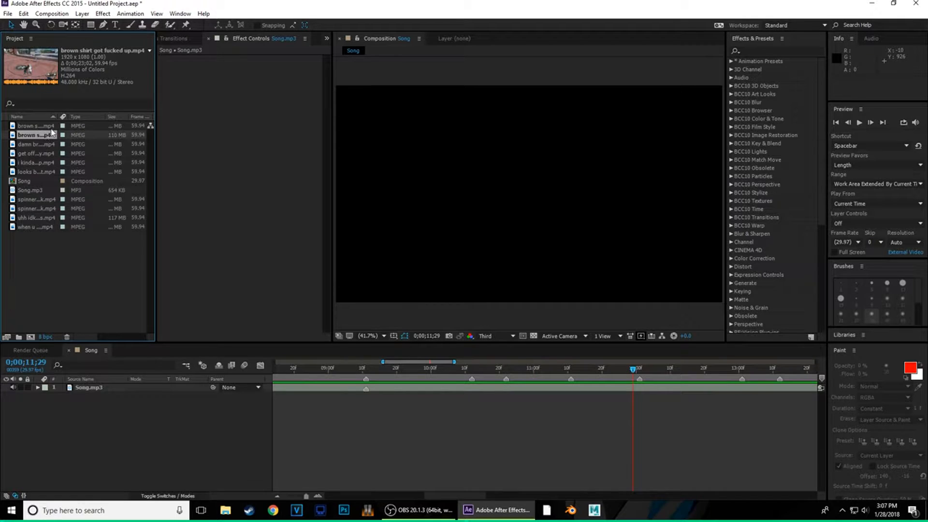
pyautogui.click(53, 126)
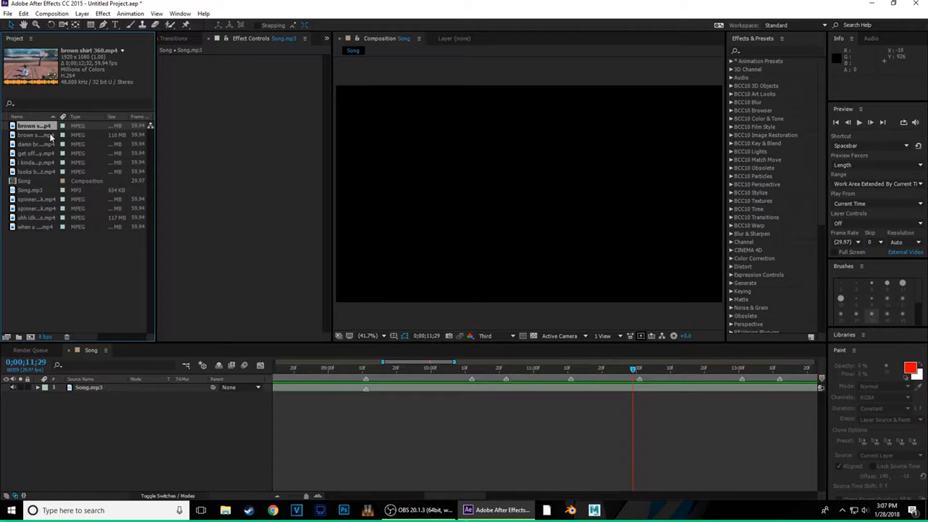
# - Drag brown shirt 360.mp4 into the Song timeline and slide it to the first beat marker
pyautogui.moveTo(42, 127); pyautogui.dragTo(649, 388)
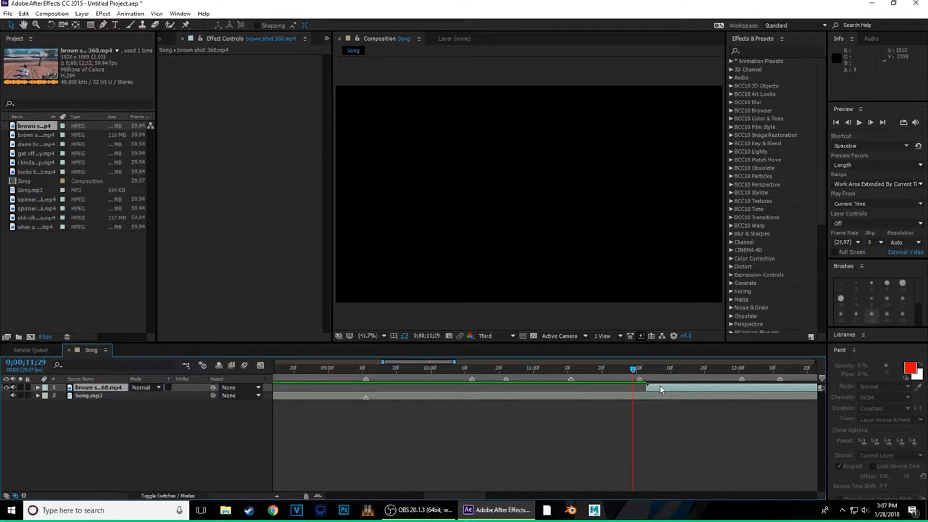
pyautogui.moveTo(660, 388); pyautogui.dragTo(516, 387)
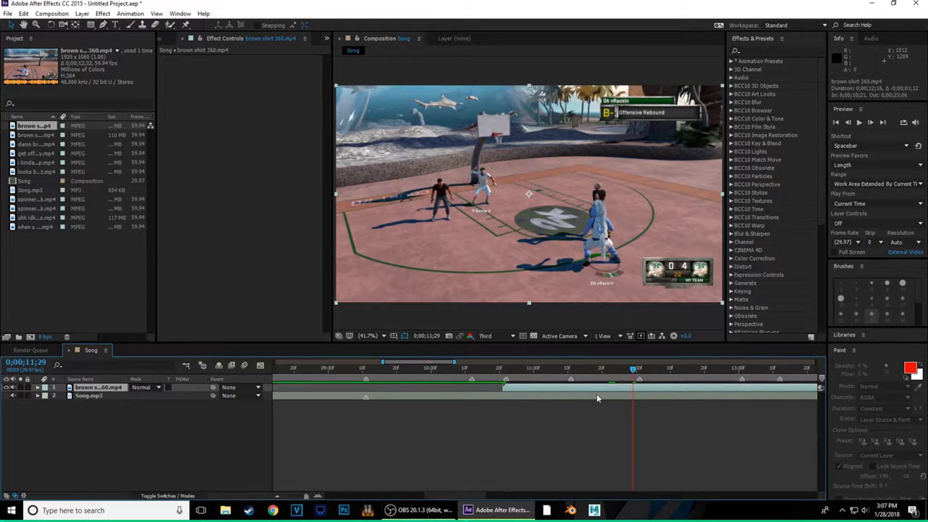
pyautogui.moveTo(577, 389); pyautogui.dragTo(441, 386)
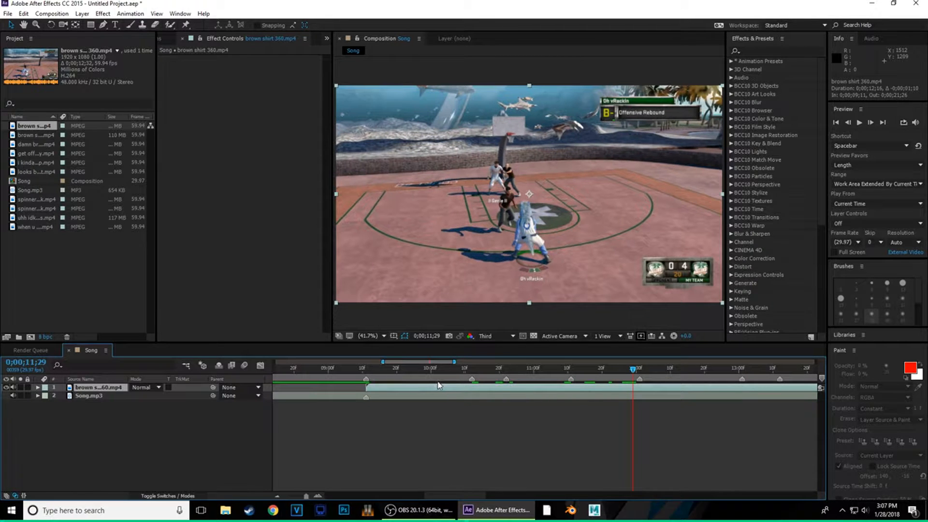
# - Play the brown shirt clip against the song and check its frames around 12;01
pyautogui.click(366, 368)
pyautogui.press('space')
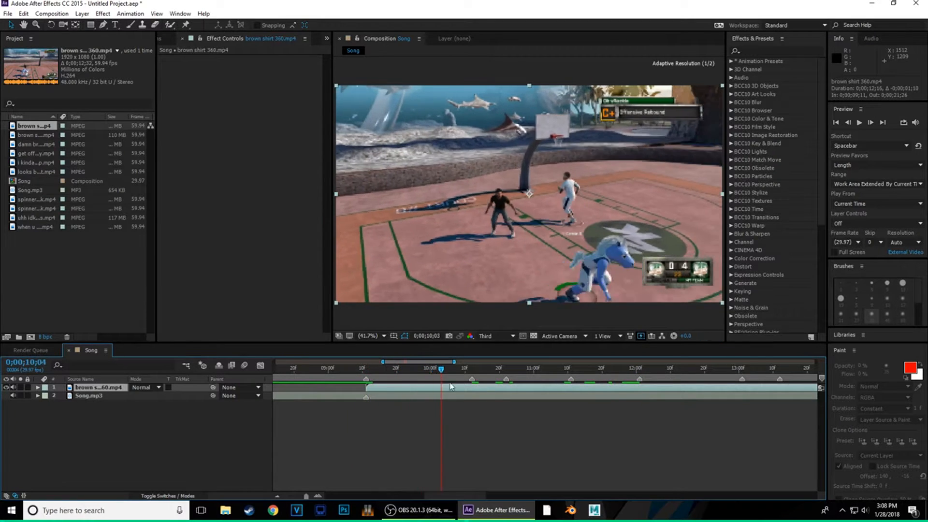
pyautogui.moveTo(605, 389); pyautogui.dragTo(640, 389)
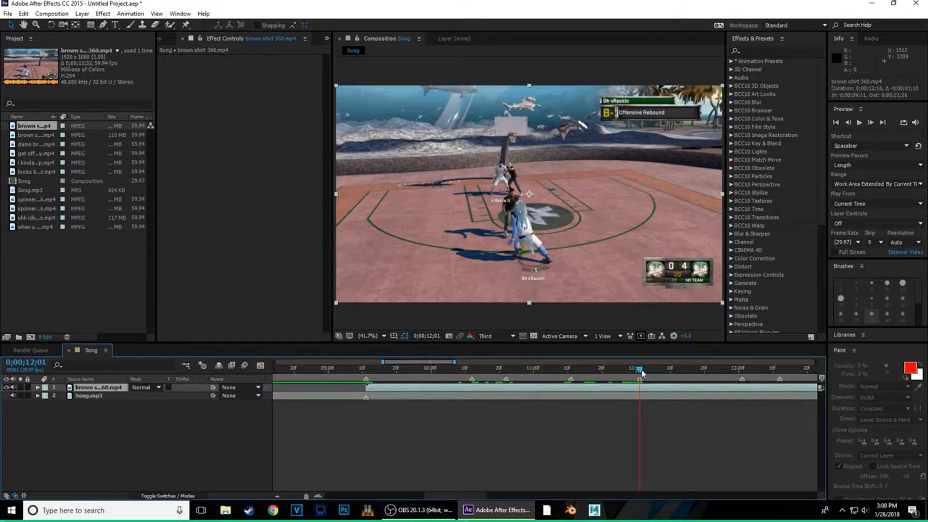
pyautogui.moveTo(640, 371); pyautogui.dragTo(639, 392)
# - Enable Time Remapping on the brown shirt layer and mute its audio
pyautogui.hotkey('ctrl', 'alt', 't')
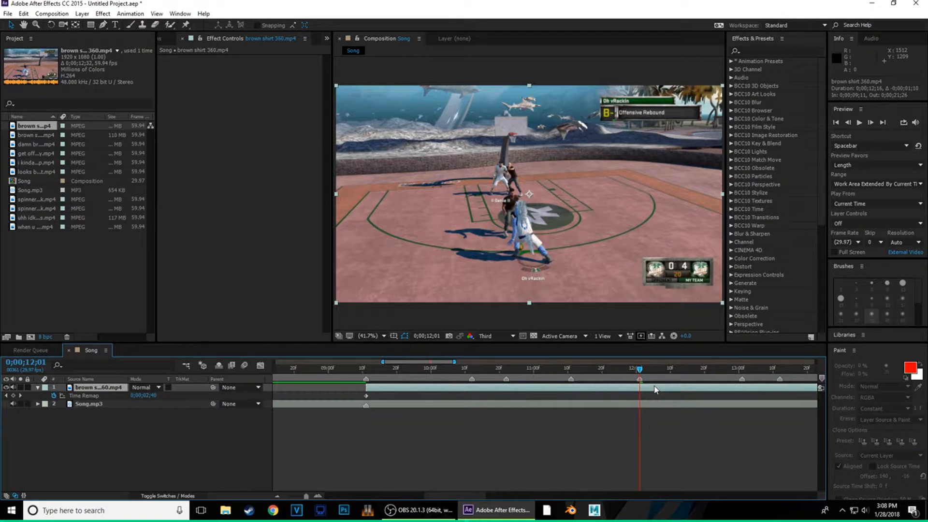
pyautogui.hotkey('ctrl', 'z')
pyautogui.rightClick(642, 396)
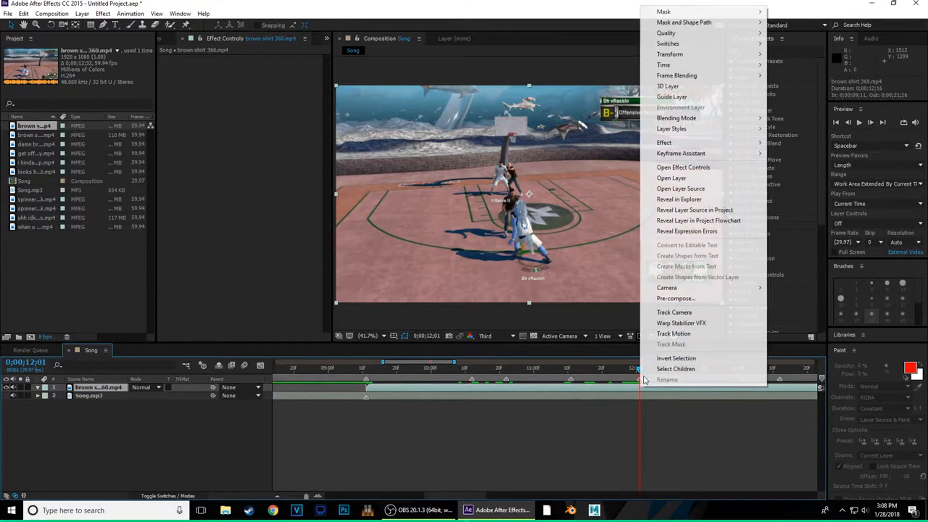
pyautogui.moveTo(690, 70)
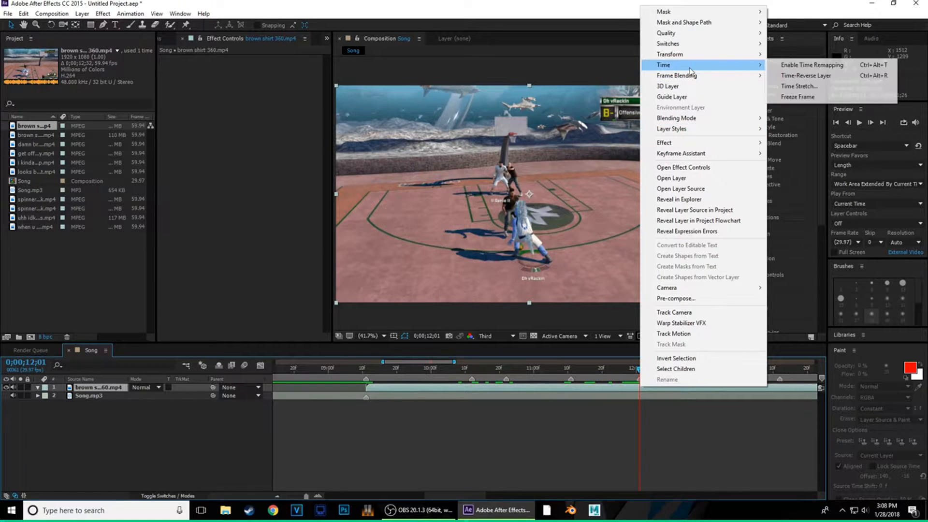
pyautogui.click(793, 65)
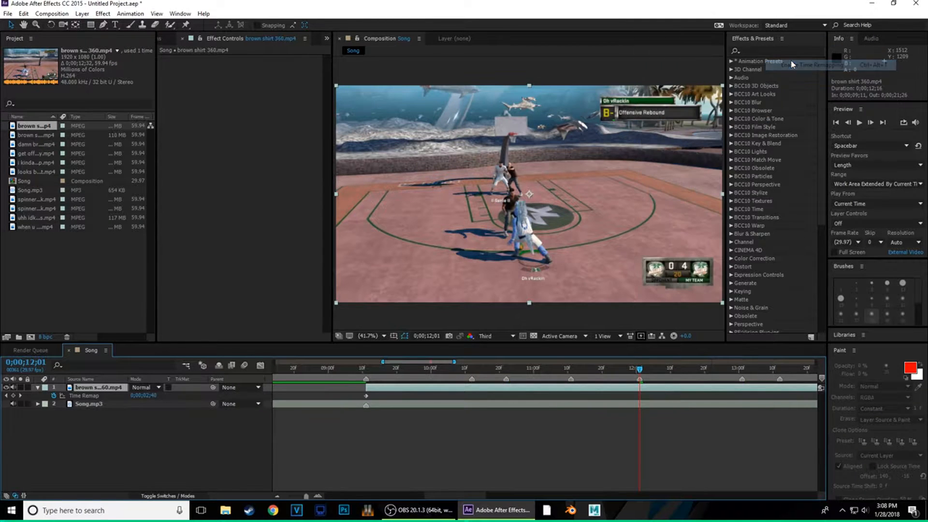
pyautogui.click(14, 388)
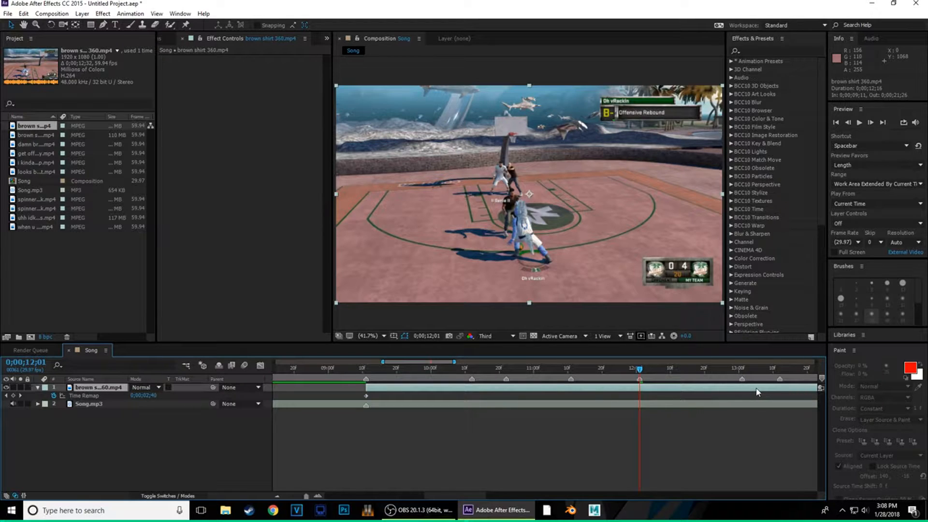
# - Slide the clip earlier, add Time Remap keyframes at 12;01 and 09;11, retiming 09;11 to earlier footage
pyautogui.moveTo(758, 392); pyautogui.dragTo(352, 386)
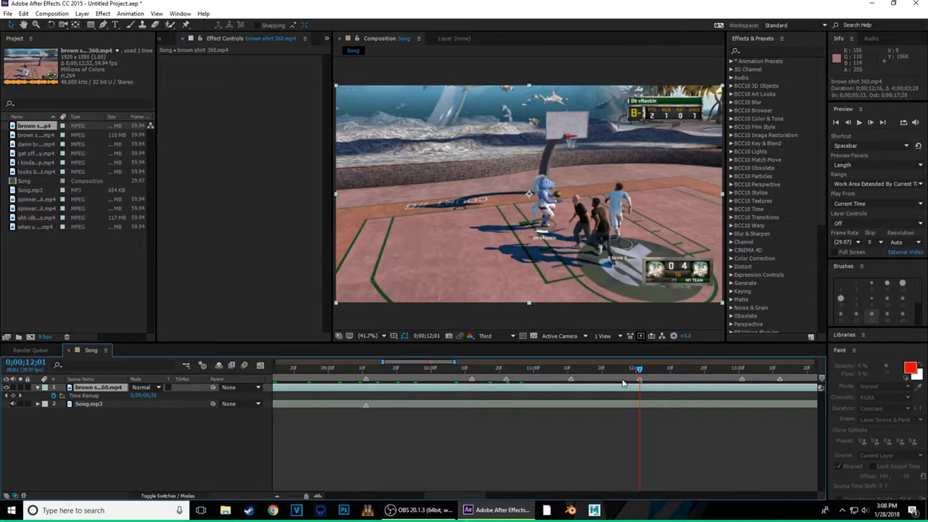
pyautogui.moveTo(637, 392); pyautogui.dragTo(590, 395)
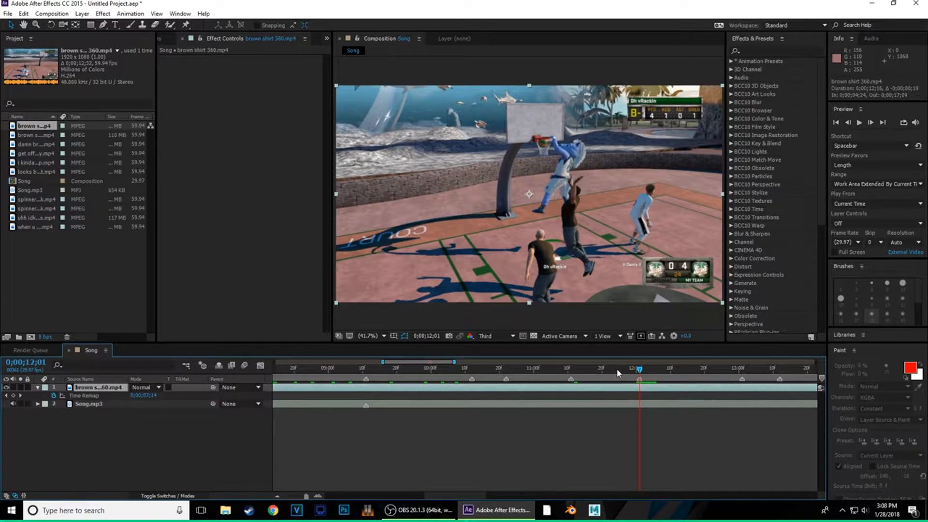
pyautogui.click(14, 396)
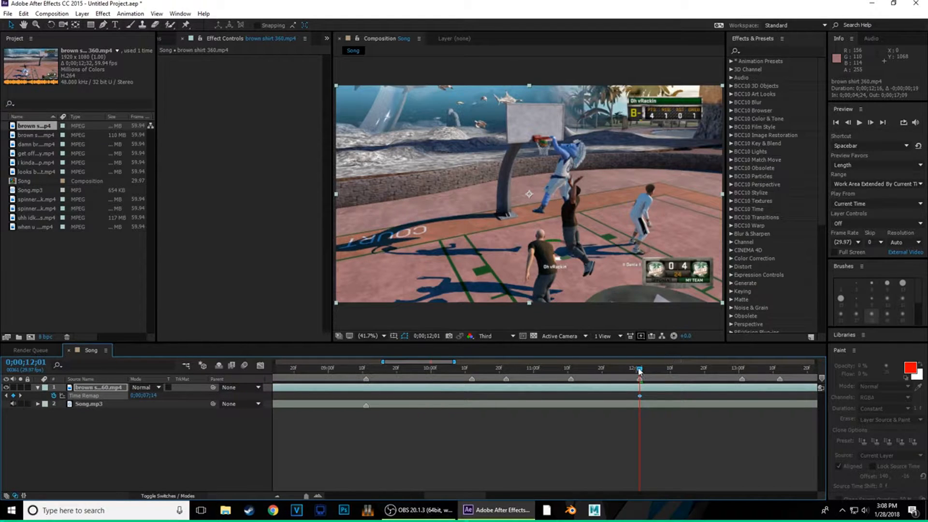
pyautogui.moveTo(640, 369); pyautogui.dragTo(367, 385)
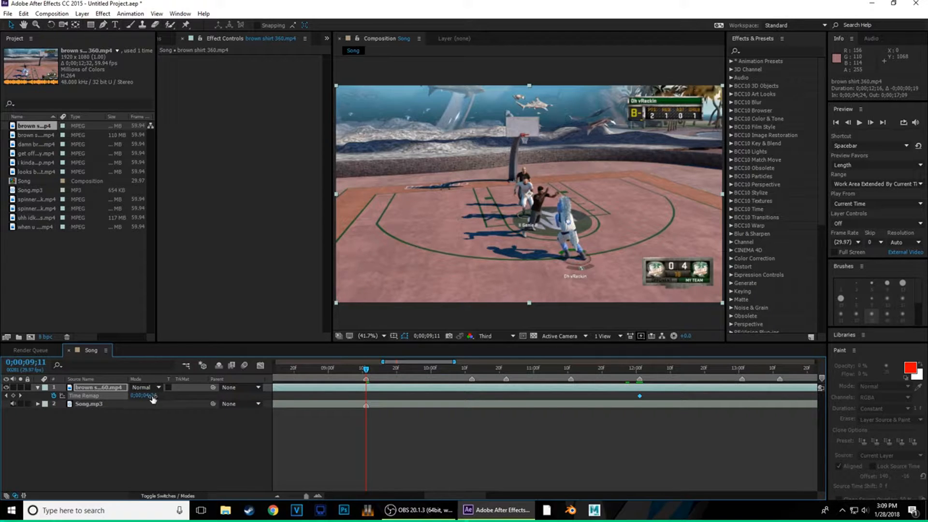
pyautogui.moveTo(151, 396); pyautogui.dragTo(118, 403)
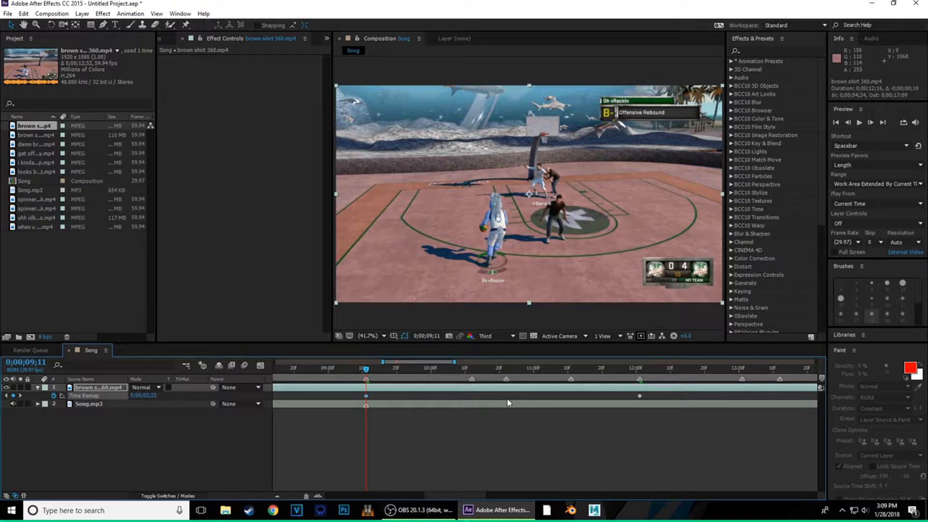
# - Split the brown shirt clip with Ctrl+Shift+D and delete the extra piece
pyautogui.hotkey('ctrl', 'shift', 'd')
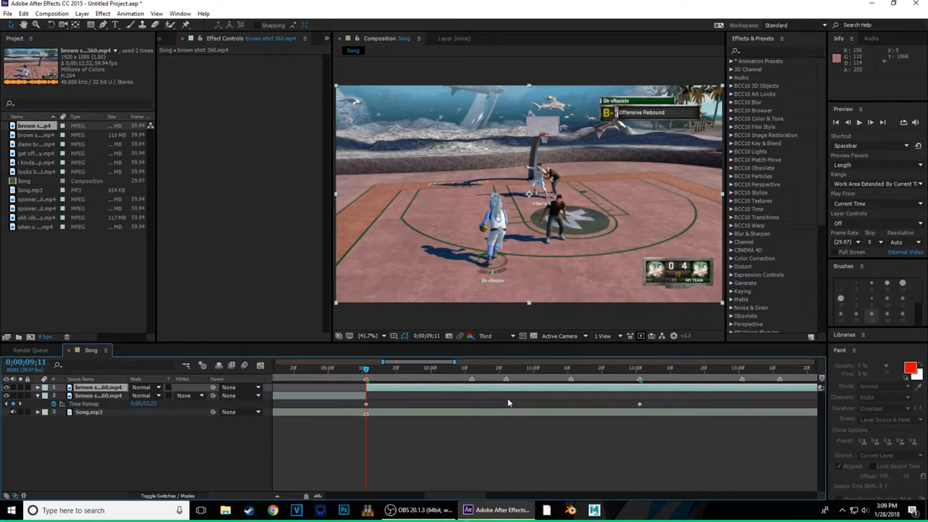
pyautogui.click(360, 397)
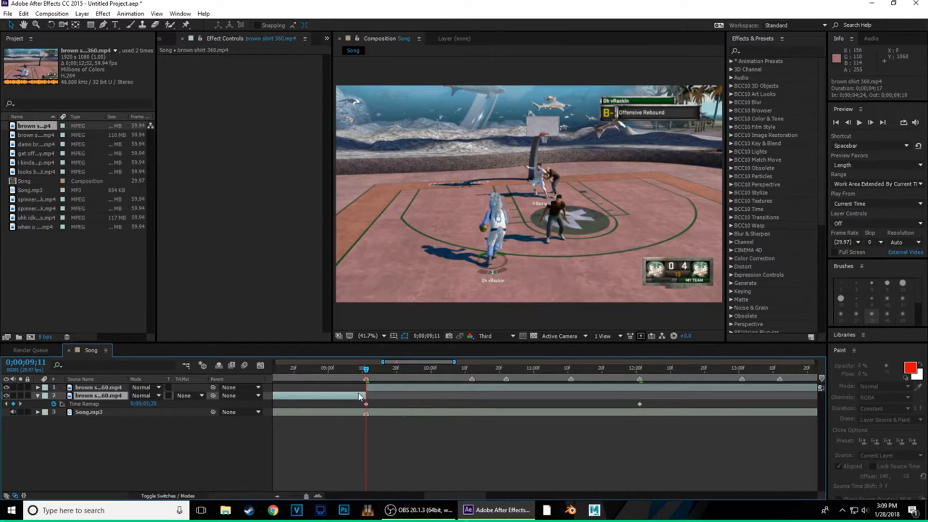
pyautogui.press('Delete')
# - Add a Time Remap keyframe at 13;01, then split there and delete the part after
pyautogui.moveTo(367, 371); pyautogui.dragTo(744, 391)
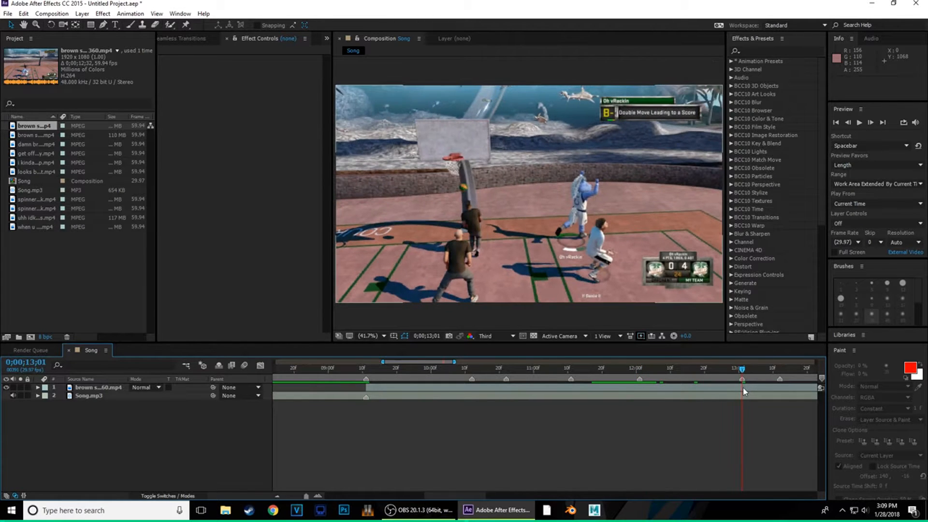
pyautogui.click(744, 388)
pyautogui.click(38, 387)
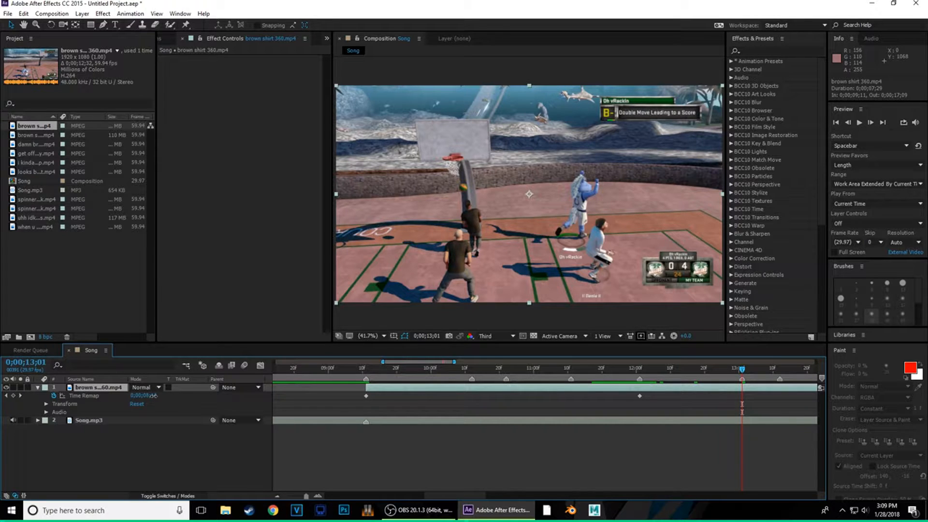
pyautogui.moveTo(153, 395); pyautogui.dragTo(177, 395)
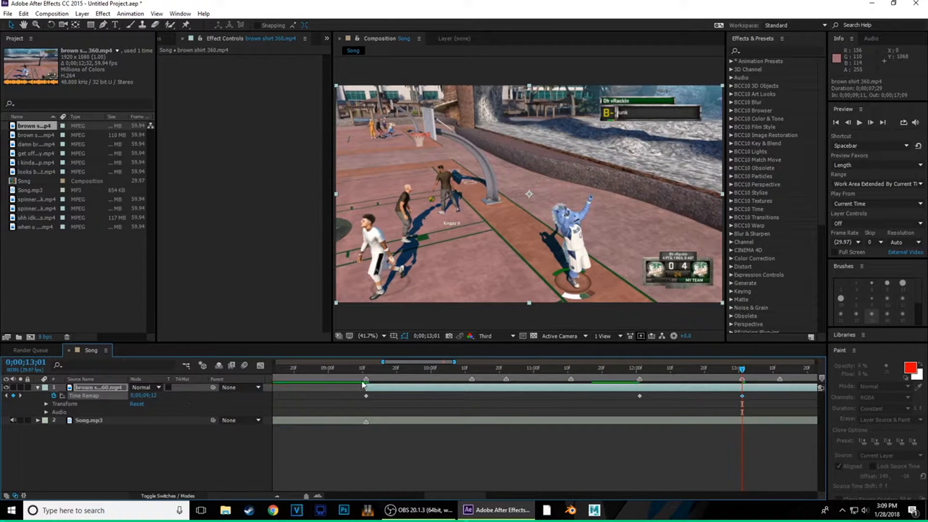
pyautogui.hotkey('ctrl', 'shift', 'd')
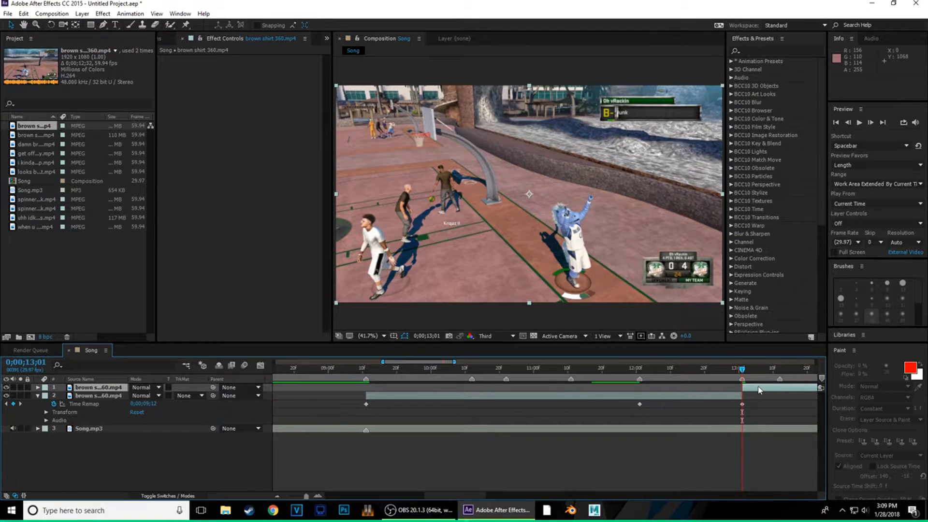
pyautogui.press('Delete')
pyautogui.moveTo(741, 371); pyautogui.dragTo(342, 394)
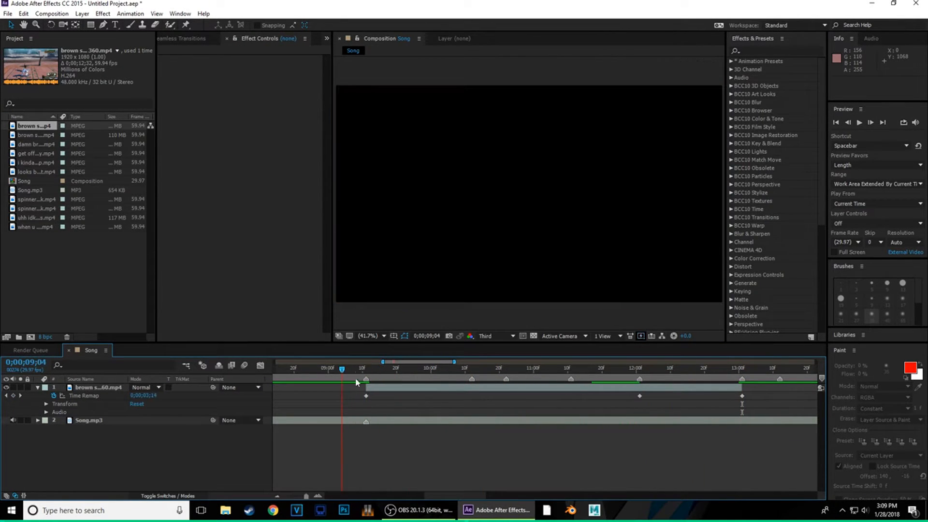
# - Set the work area to run from 08;23 to 13;17 with B and N
pyautogui.click(305, 369)
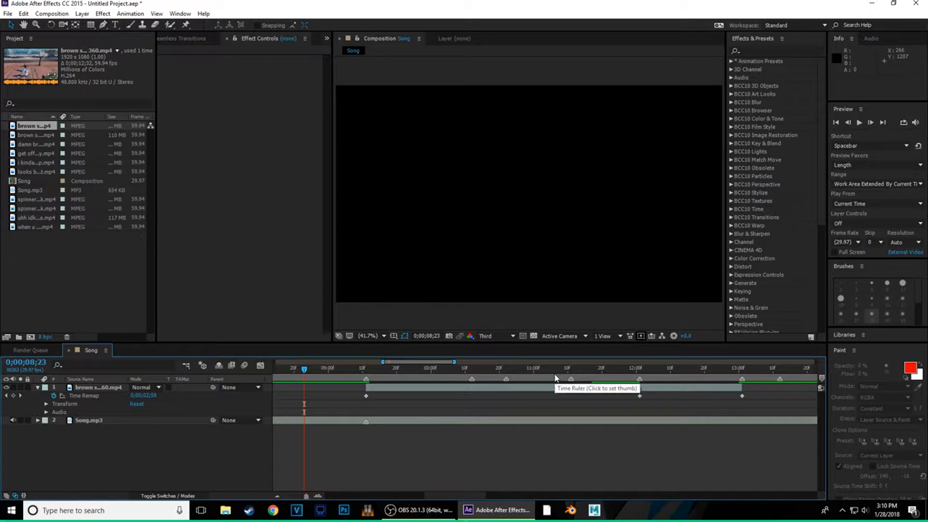
pyautogui.press('b')
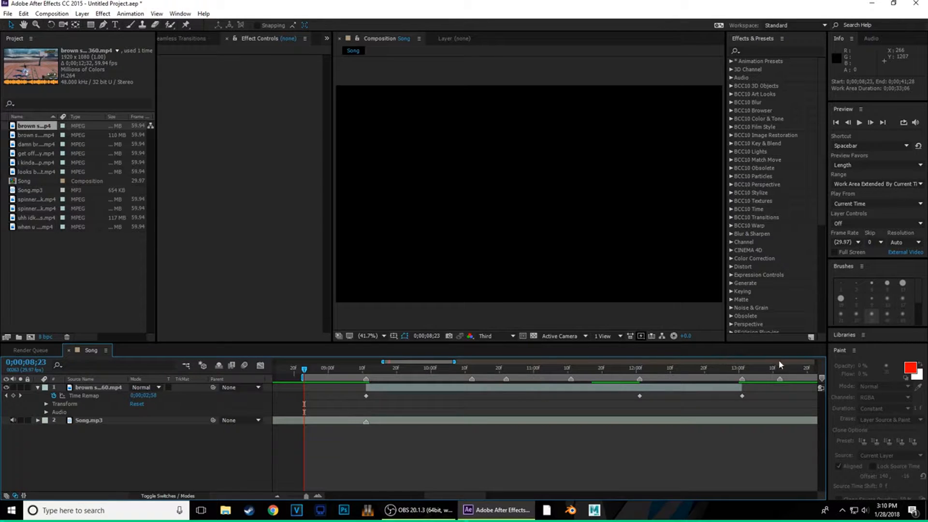
pyautogui.press('n')
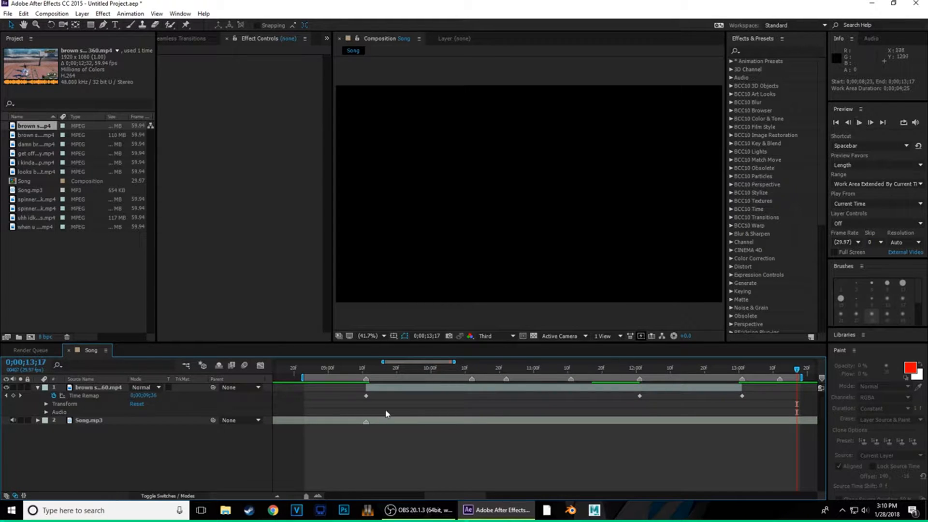
# - Play back the work area and scrub between 09;29 and 11;27 to review the remapped timing
pyautogui.click(860, 124)
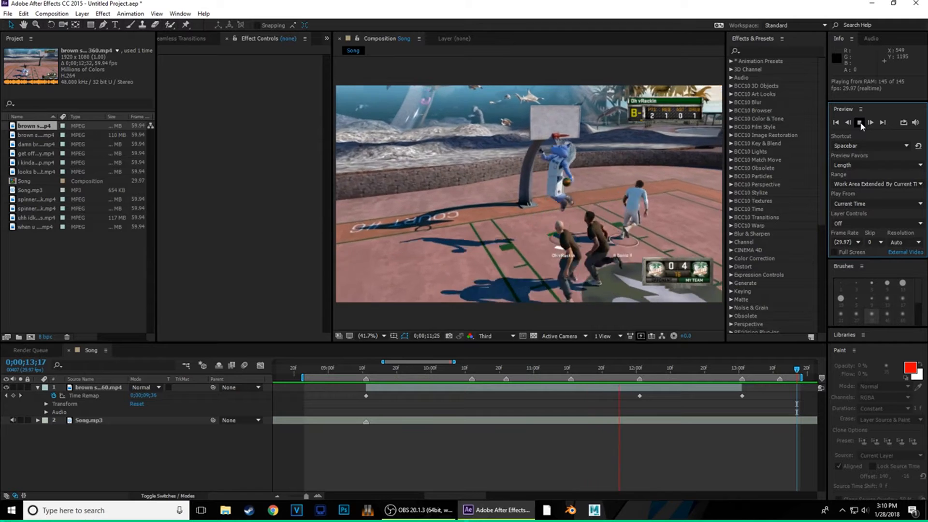
pyautogui.click(860, 124)
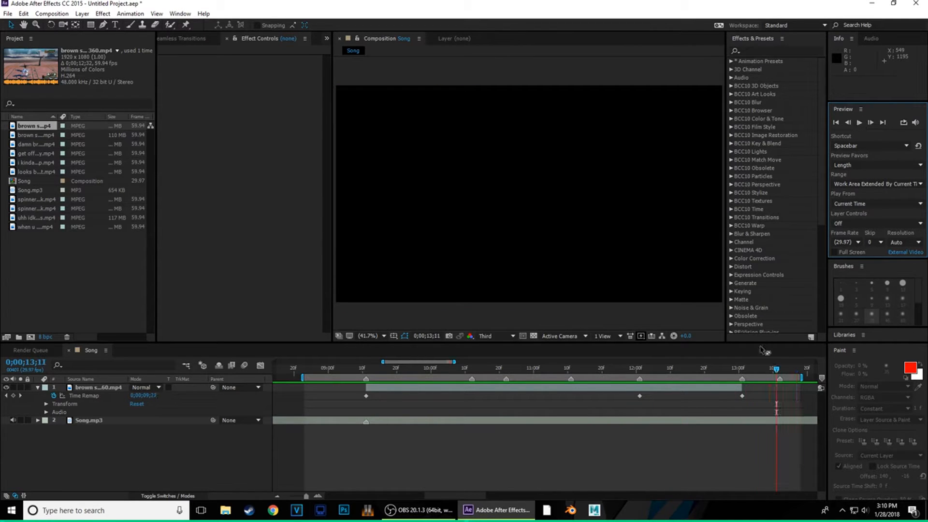
pyautogui.moveTo(440, 368); pyautogui.dragTo(366, 369)
pyautogui.press('space')
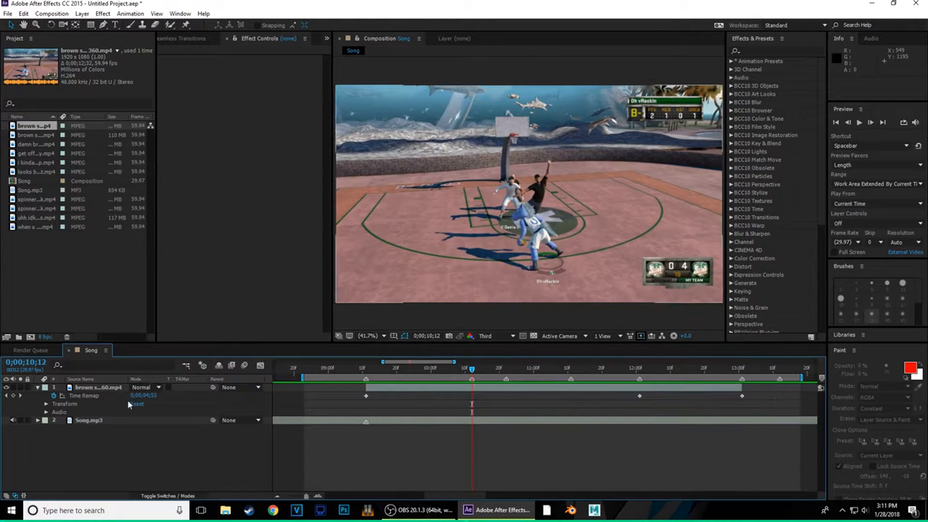
pyautogui.moveTo(466, 371); pyautogui.dragTo(519, 368)
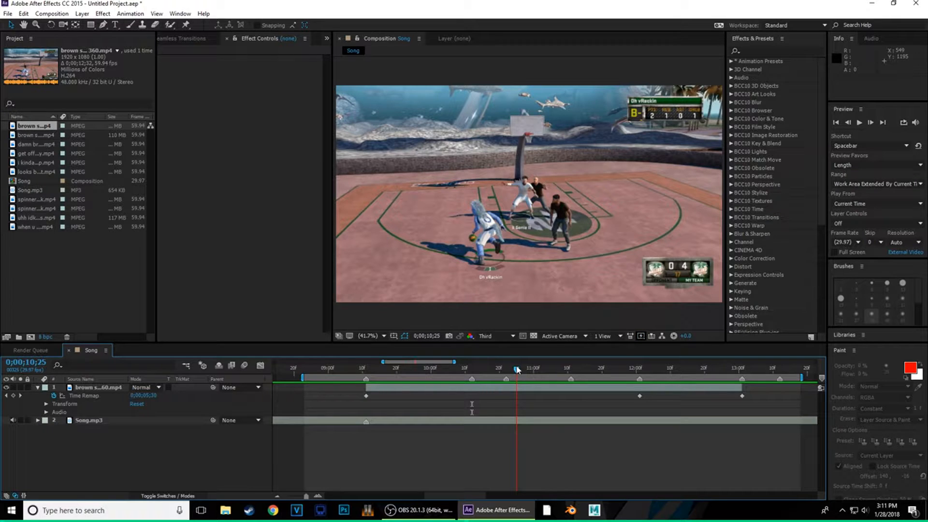
pyautogui.moveTo(517, 370); pyautogui.dragTo(367, 399)
# - Add Time Remap keyframes at 10;12, 10;22 and 11;11 on the brown shirt clip
pyautogui.moveTo(501, 398); pyautogui.dragTo(502, 369)
pyautogui.moveTo(498, 368); pyautogui.dragTo(471, 398)
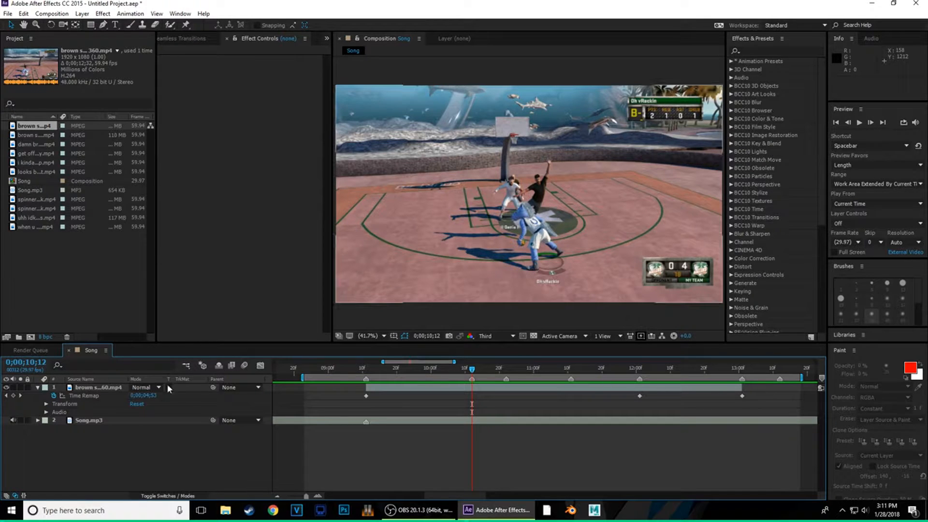
pyautogui.moveTo(473, 369); pyautogui.dragTo(472, 391)
pyautogui.click(13, 396)
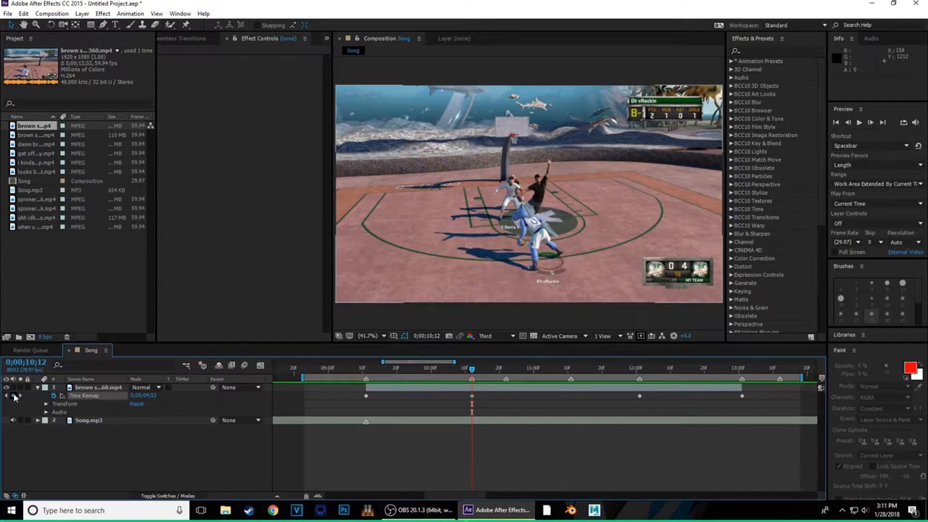
pyautogui.moveTo(472, 371); pyautogui.dragTo(578, 370)
pyautogui.click(16, 396)
pyautogui.click(15, 396)
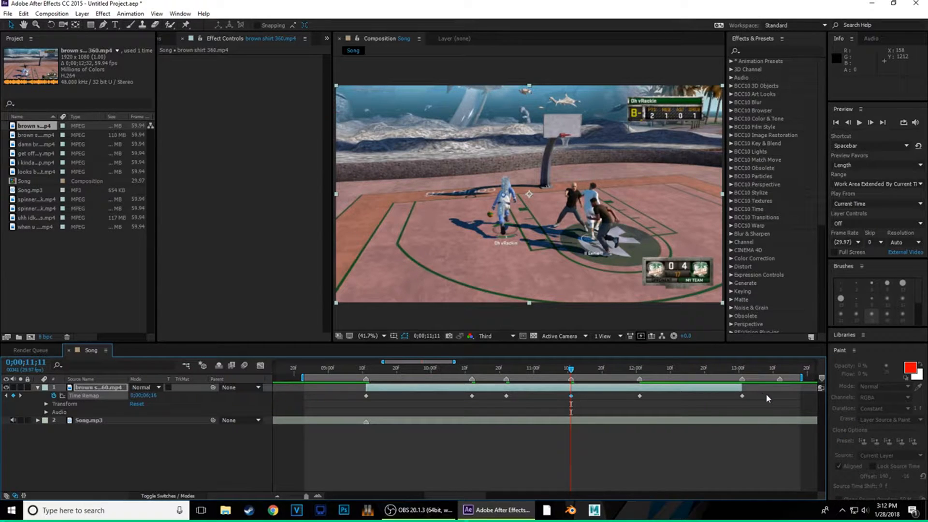
# - Marquee-select all six Time Remap keyframes and apply Easy Ease with F9
pyautogui.moveTo(764, 399); pyautogui.dragTo(405, 401)
pyautogui.moveTo(337, 396); pyautogui.dragTo(351, 400)
pyautogui.press('F9')
# - Show the Time Remap curve in the Graph Editor and select the keyframe at 0;00;09;11
pyautogui.click(261, 366)
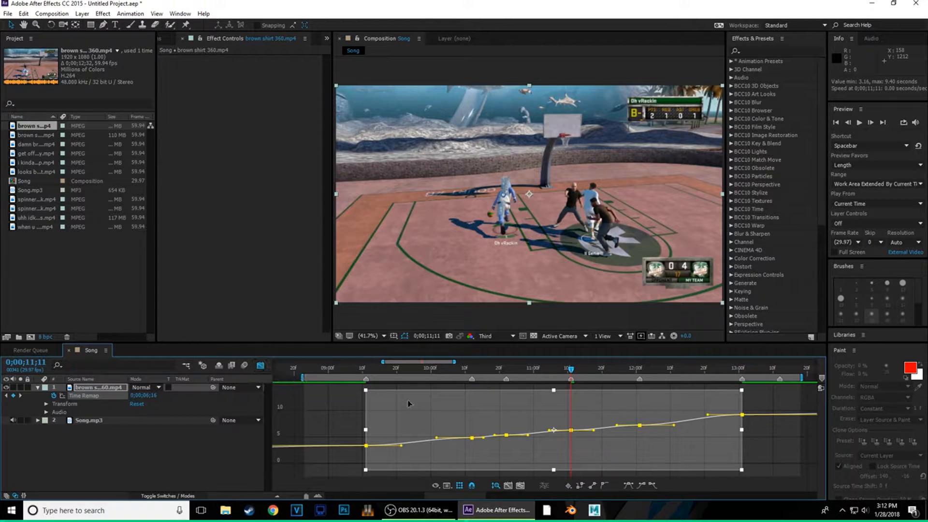
pyautogui.click(329, 407)
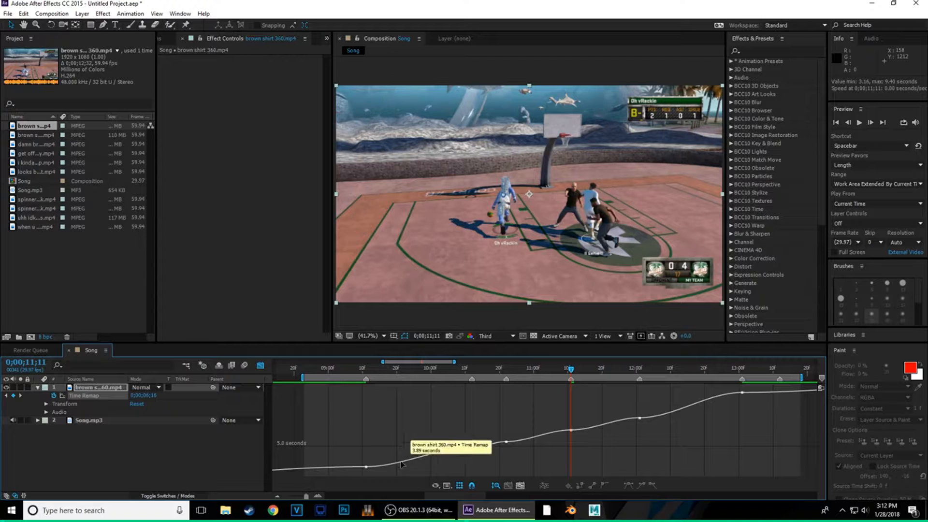
pyautogui.click(367, 467)
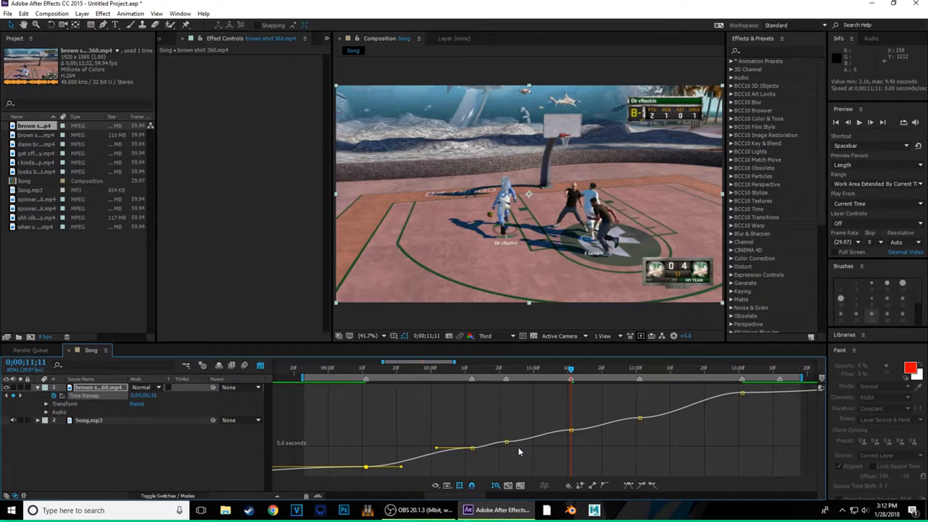
pyautogui.press('j')
pyautogui.press('j')
pyautogui.press('j')
pyautogui.click(321, 496)
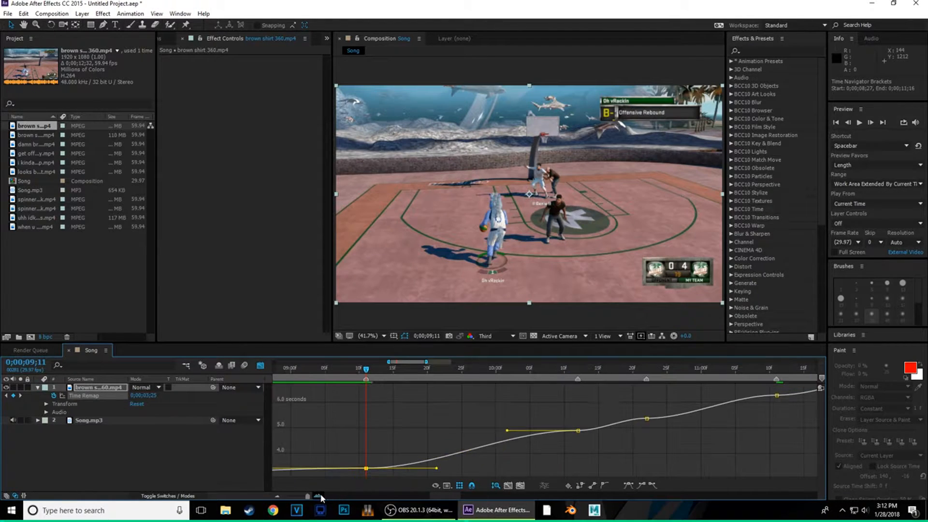
pyautogui.click(278, 493)
# - Drag the Bezier handles so the curve rises steeply right after 9;11, then scrub past the ramp
pyautogui.moveTo(437, 470); pyautogui.dragTo(325, 446)
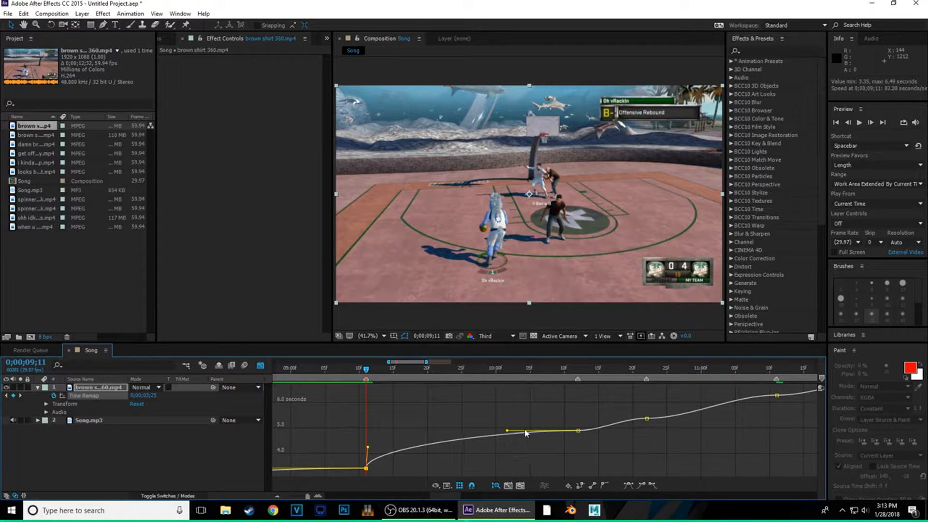
pyautogui.moveTo(506, 433); pyautogui.dragTo(607, 460)
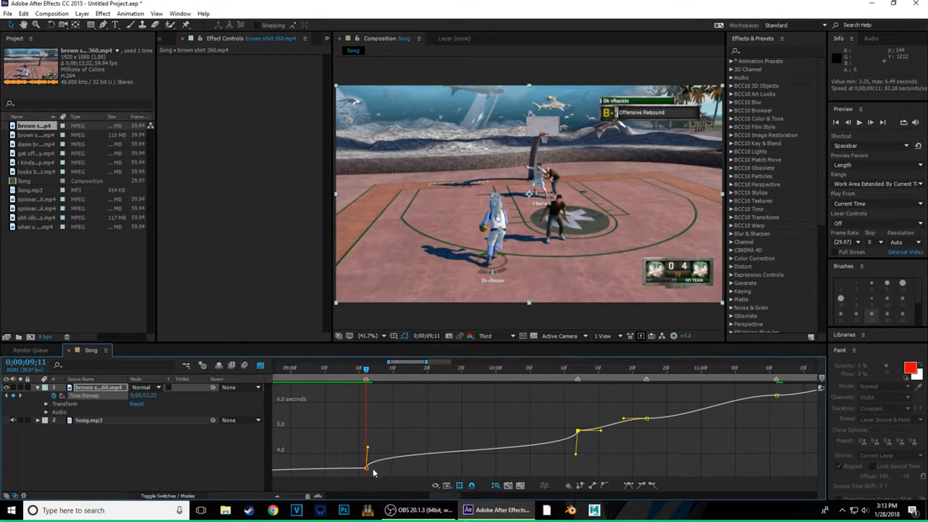
pyautogui.moveTo(368, 469)
pyautogui.moveTo(577, 455); pyautogui.dragTo(584, 485)
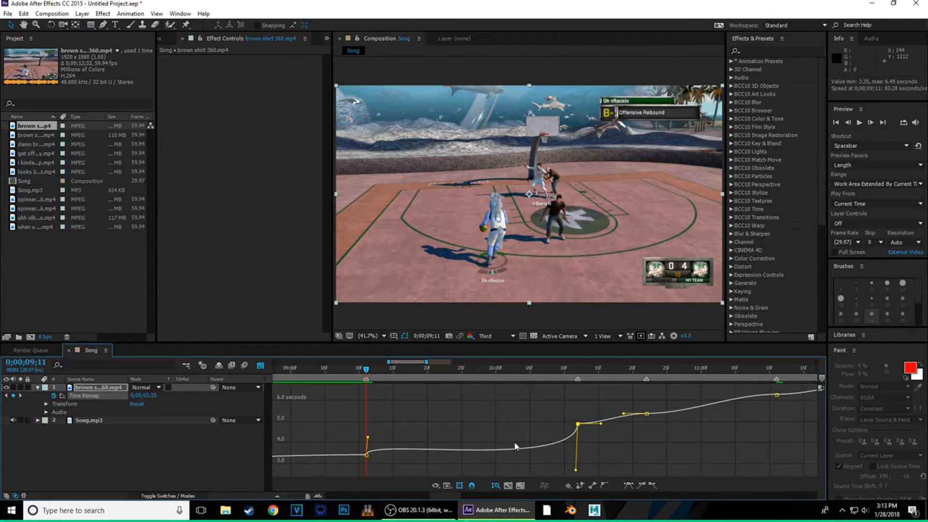
pyautogui.moveTo(369, 438); pyautogui.dragTo(368, 410)
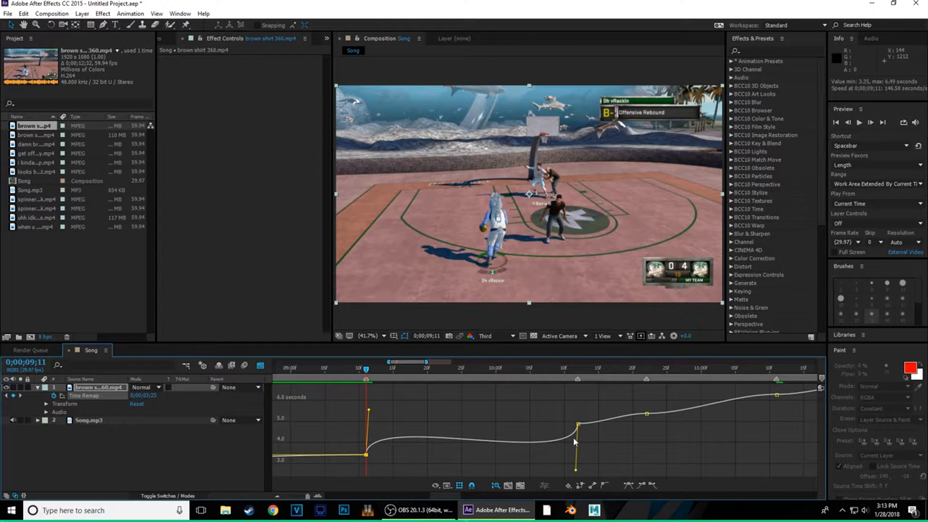
pyautogui.moveTo(356, 376); pyautogui.dragTo(352, 407)
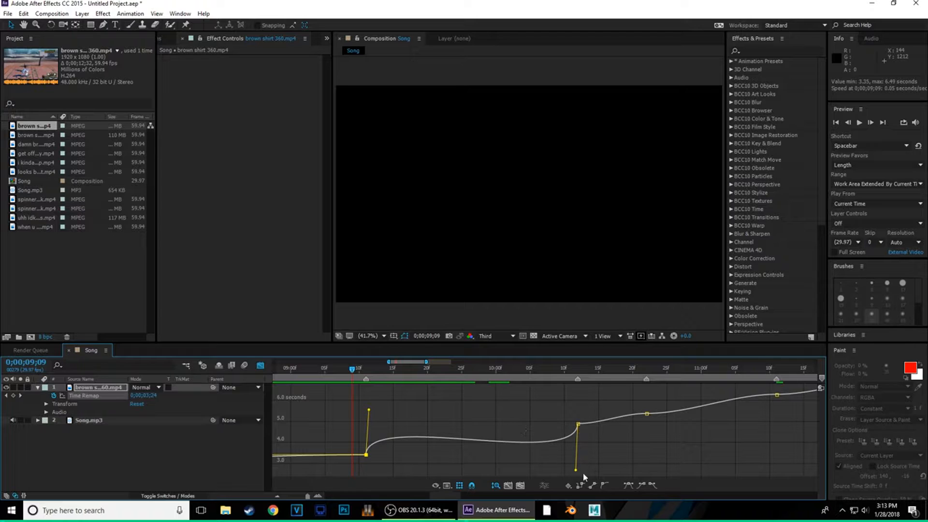
# - Reshape the Bezier handles at the 9;11 and 10;12 Time Remap keyframes, scrubbing 9;10–10;12 to check
pyautogui.moveTo(575, 471); pyautogui.dragTo(573, 448)
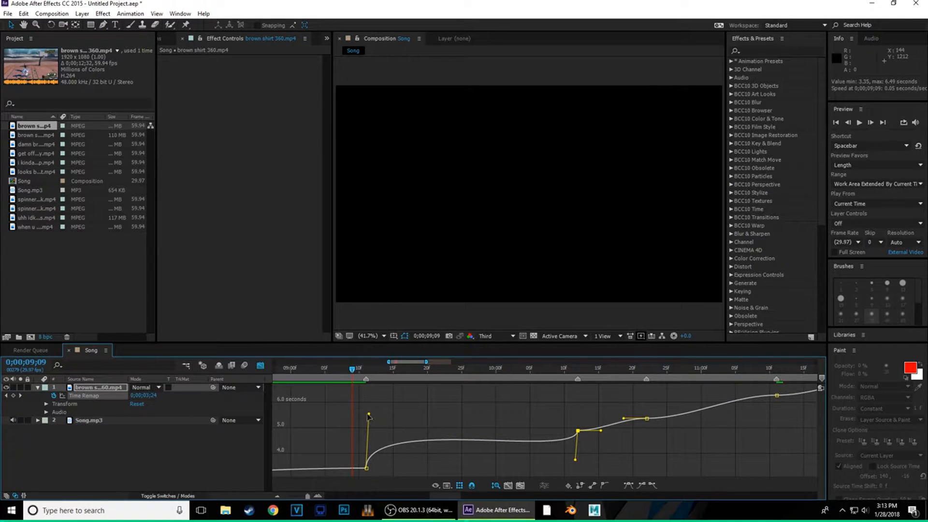
pyautogui.moveTo(369, 416); pyautogui.dragTo(358, 449)
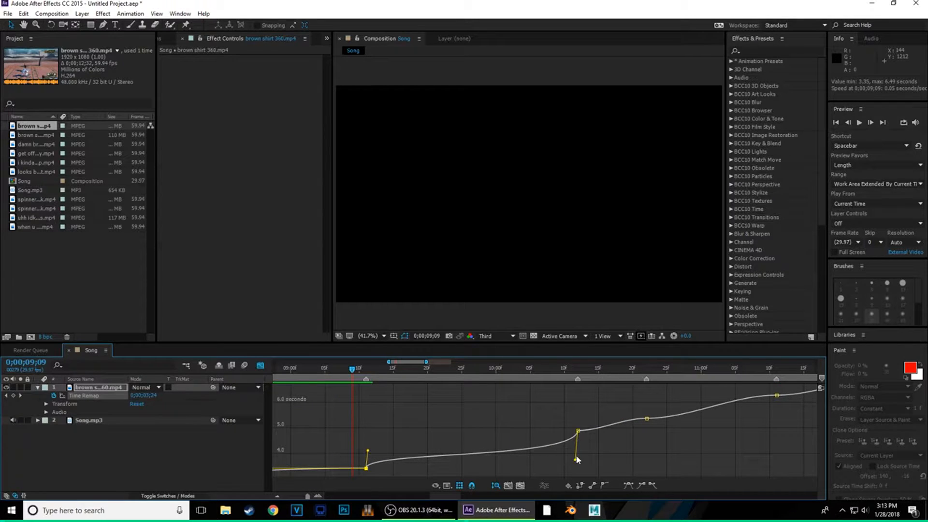
pyautogui.moveTo(577, 459); pyautogui.dragTo(573, 455)
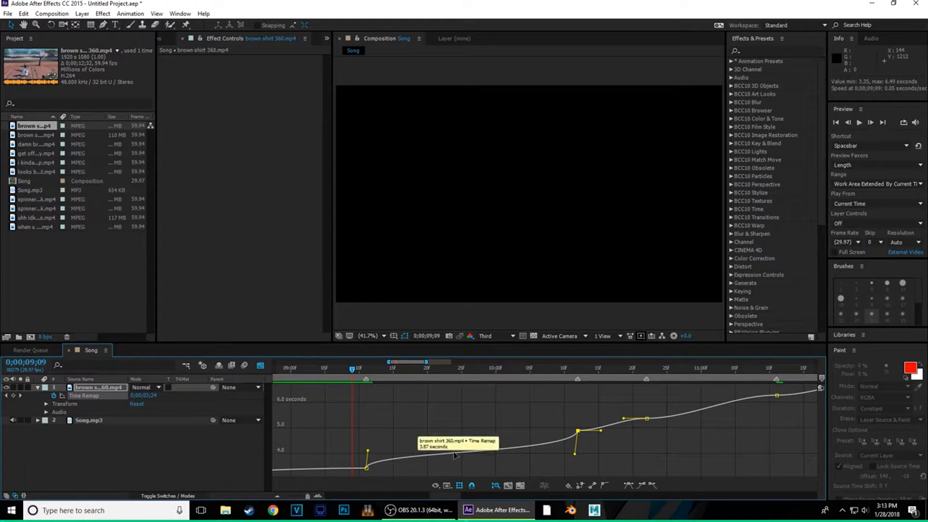
pyautogui.moveTo(368, 453); pyautogui.dragTo(401, 450)
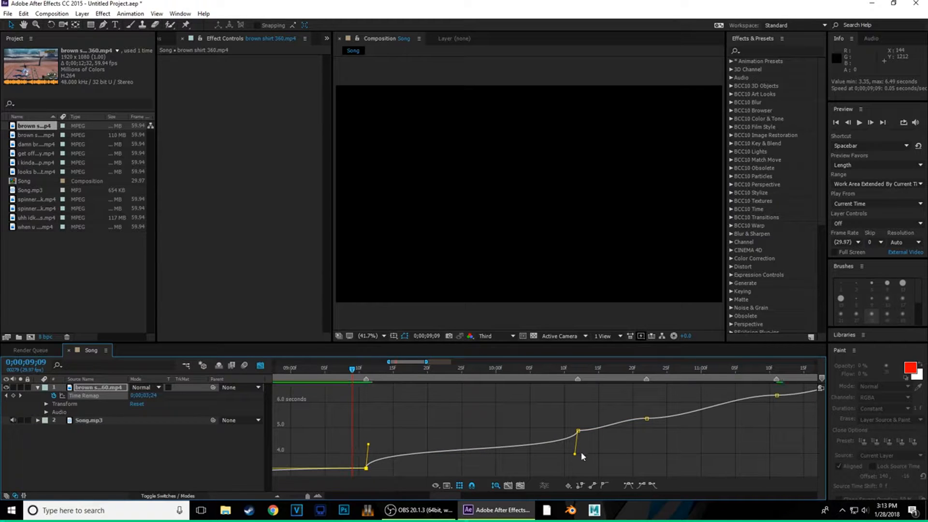
pyautogui.moveTo(575, 455); pyautogui.dragTo(577, 456)
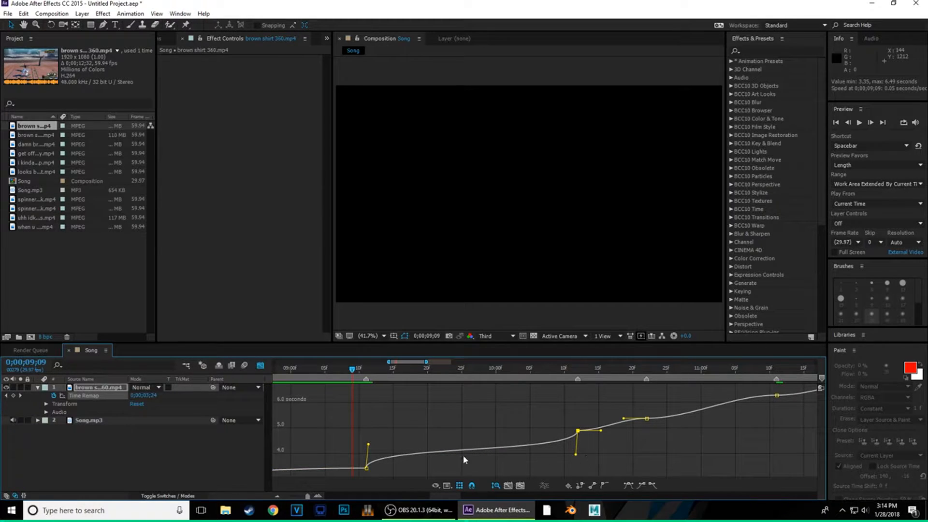
pyautogui.moveTo(360, 372); pyautogui.dragTo(573, 416)
pyautogui.moveTo(563, 372); pyautogui.dragTo(534, 424)
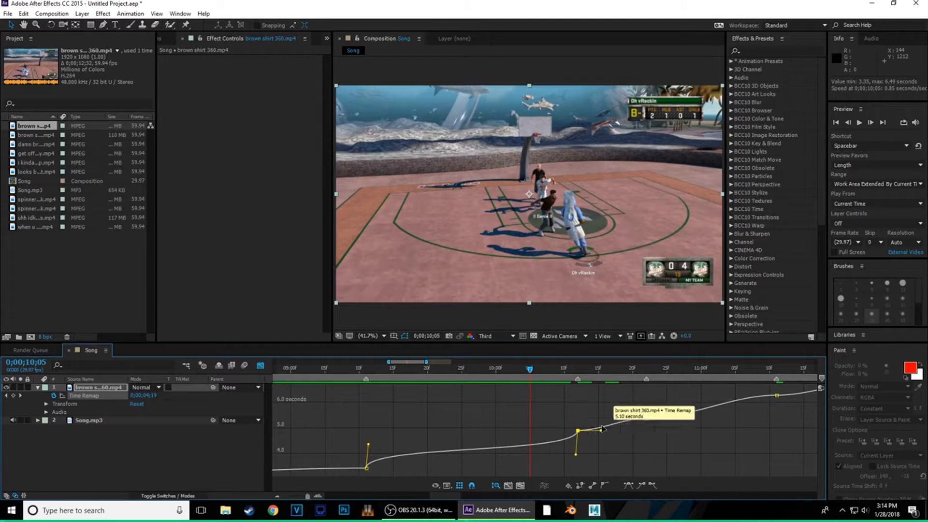
pyautogui.moveTo(551, 369); pyautogui.dragTo(578, 372)
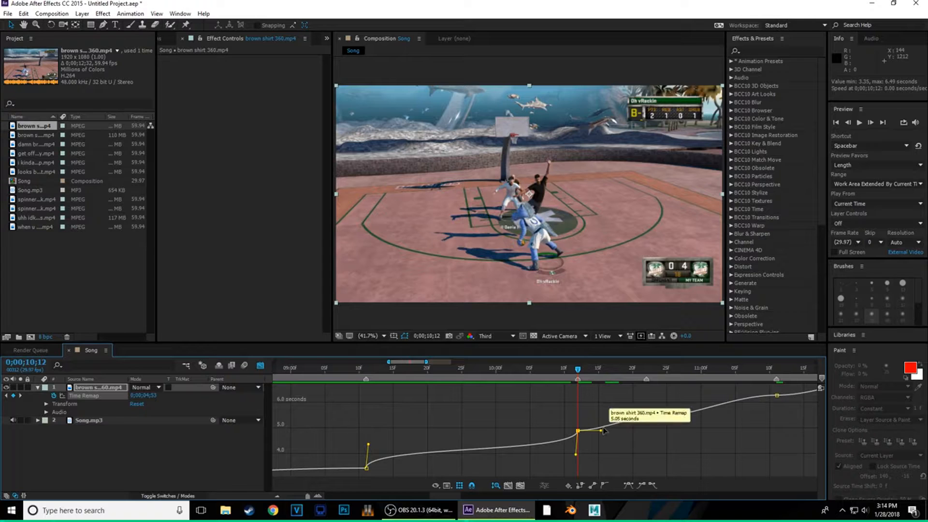
pyautogui.moveTo(601, 430); pyautogui.dragTo(557, 423)
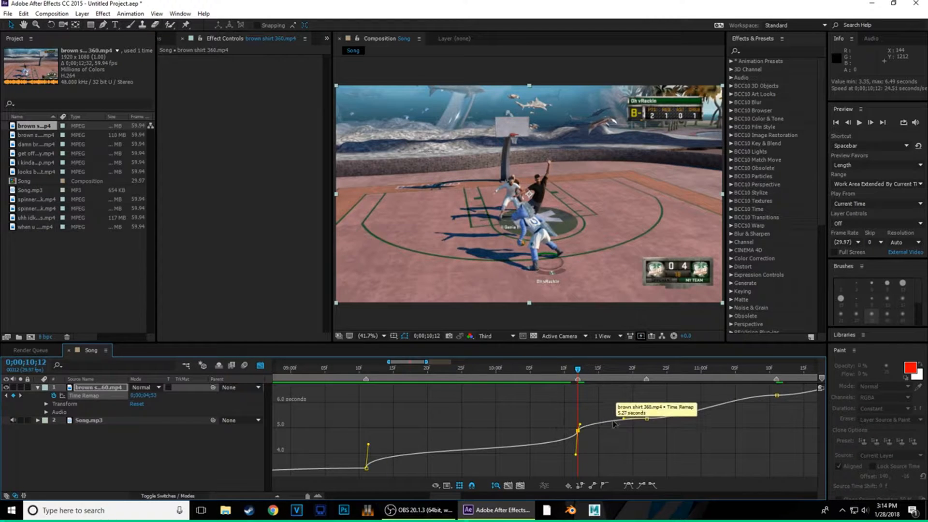
# - Steepen the ramps at the 10;20, 10;22 and 11;07 keyframes, checking timing from 10;22 to 11;07
pyautogui.click(646, 419)
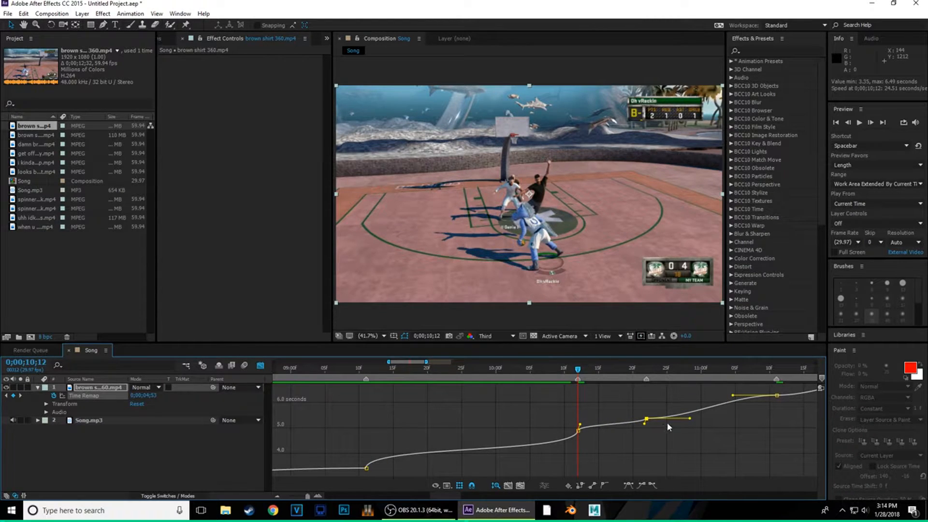
pyautogui.moveTo(689, 418); pyautogui.dragTo(616, 405)
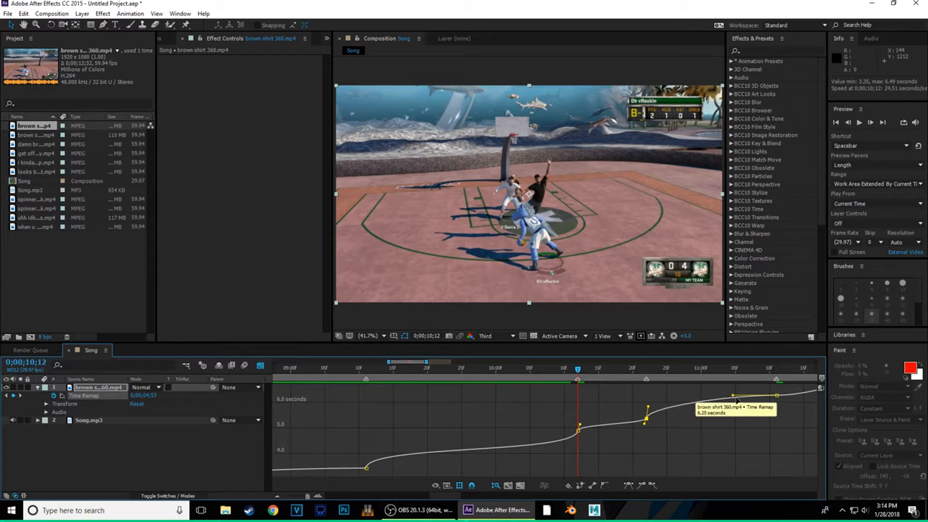
pyautogui.click(777, 395)
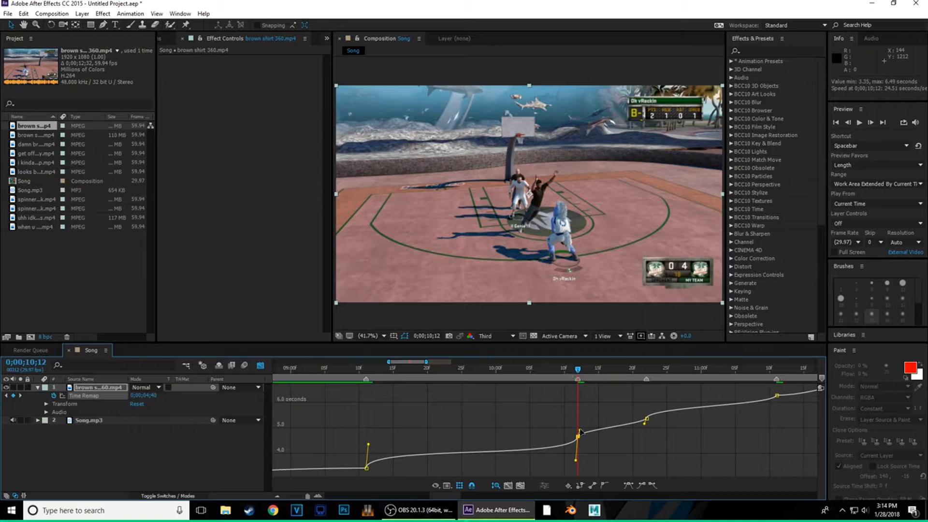
pyautogui.moveTo(579, 430); pyautogui.dragTo(580, 428)
pyautogui.moveTo(644, 424); pyautogui.dragTo(644, 429)
pyautogui.moveTo(578, 427); pyautogui.dragTo(580, 428)
pyautogui.moveTo(643, 406); pyautogui.dragTo(636, 400)
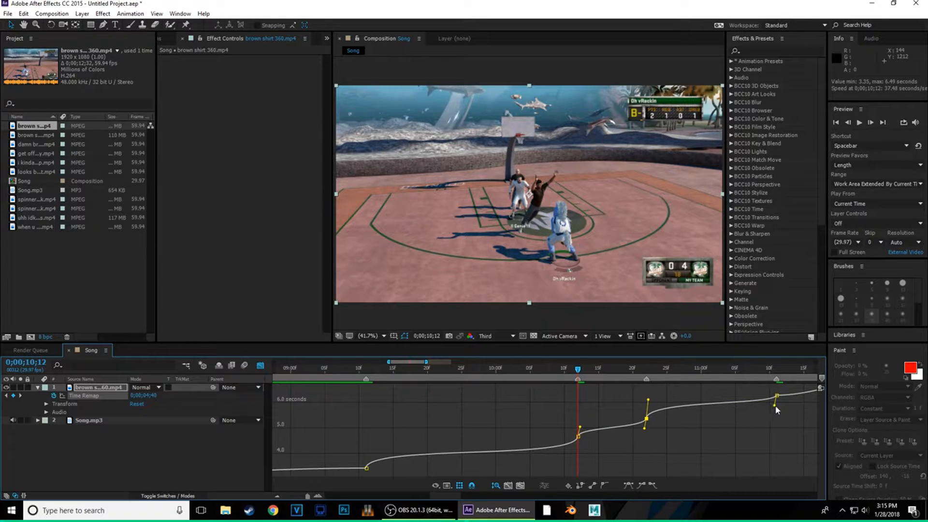
pyautogui.moveTo(775, 406); pyautogui.dragTo(775, 412)
pyautogui.click(645, 371)
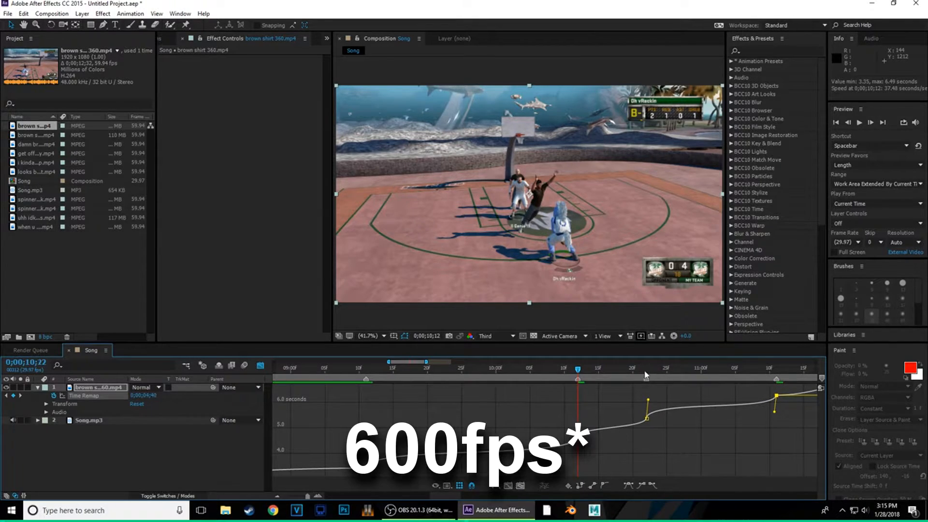
pyautogui.moveTo(646, 375); pyautogui.dragTo(650, 405)
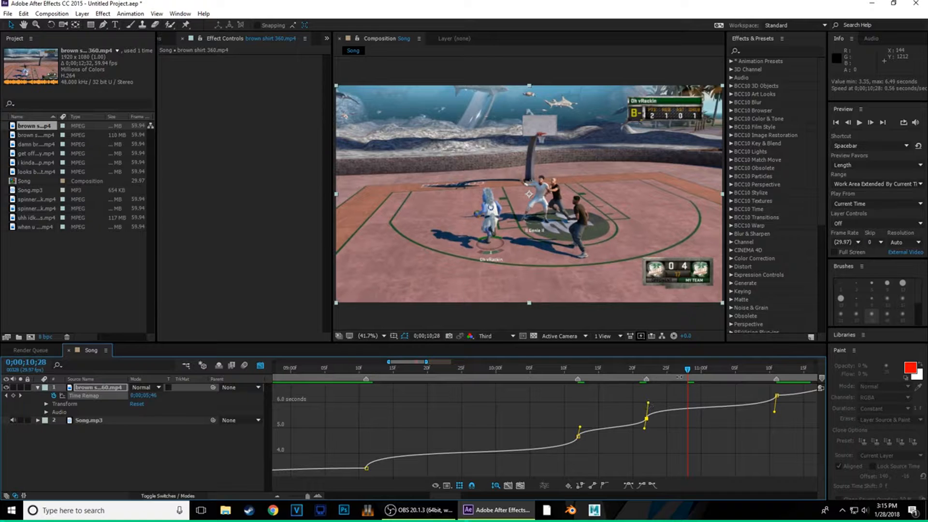
pyautogui.moveTo(690, 371); pyautogui.dragTo(454, 396)
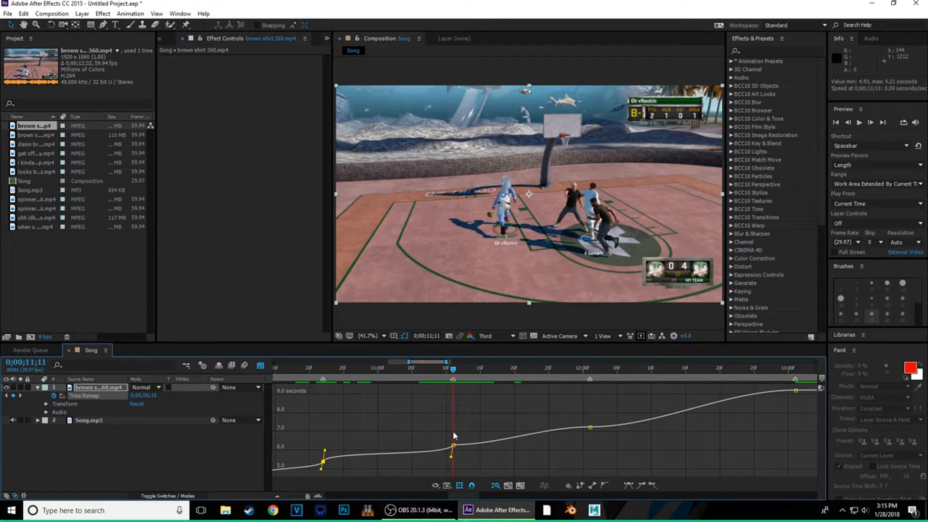
# - Steepen the curve at the 11;11 keyframe and into 12;00, then play back the ramp
pyautogui.click(454, 445)
pyautogui.moveTo(499, 445); pyautogui.dragTo(429, 437)
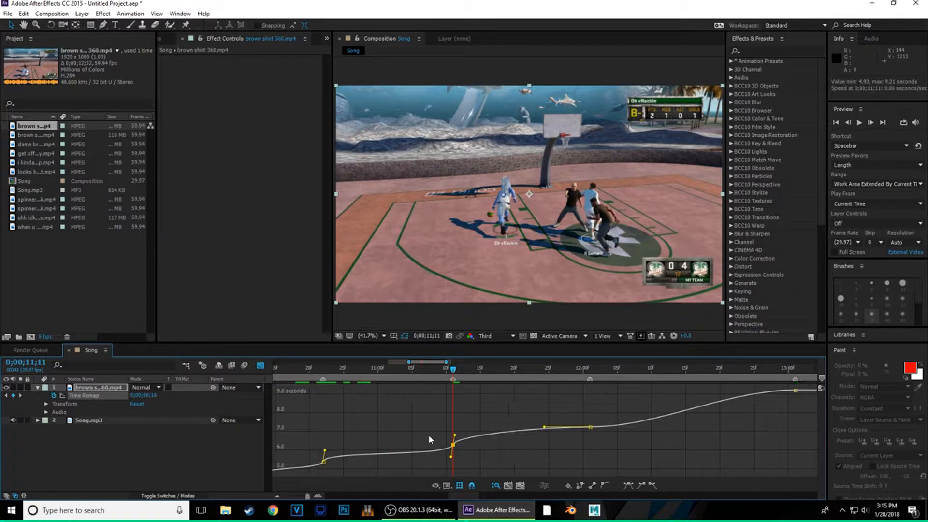
pyautogui.moveTo(545, 427); pyautogui.dragTo(538, 405)
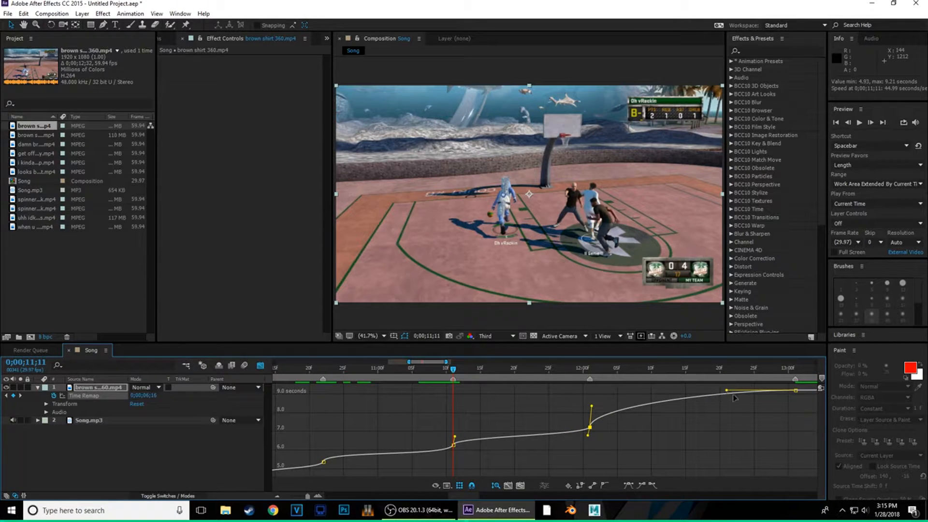
pyautogui.moveTo(727, 390); pyautogui.dragTo(829, 410)
pyautogui.moveTo(428, 370); pyautogui.dragTo(457, 369)
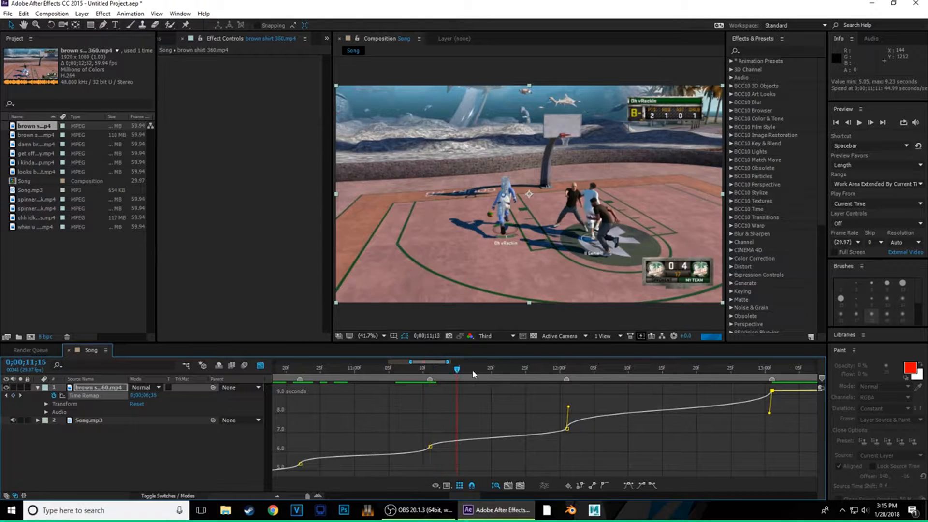
pyautogui.press('space')
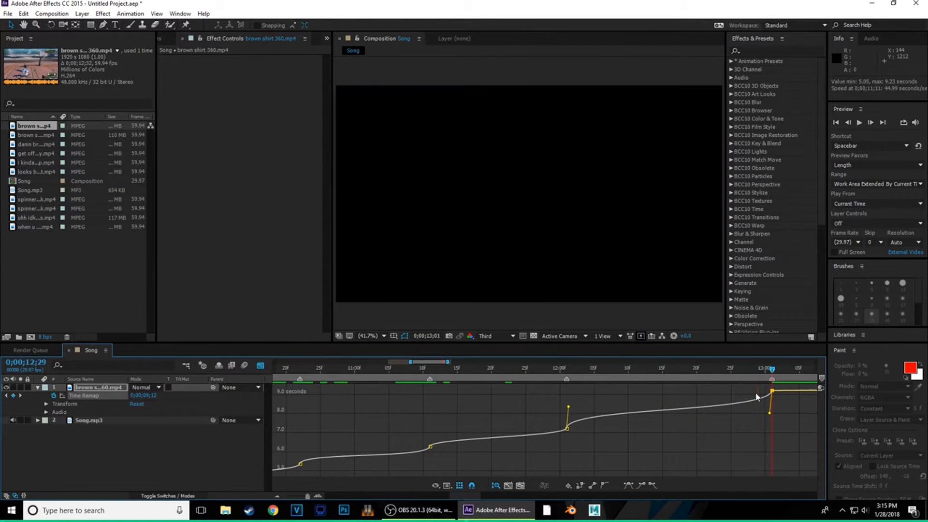
pyautogui.press('space')
# - Zoom the graph out, switch back to layer bars, and put the current time at 8;29
pyautogui.click(277, 496)
pyautogui.click(277, 496)
pyautogui.click(277, 496)
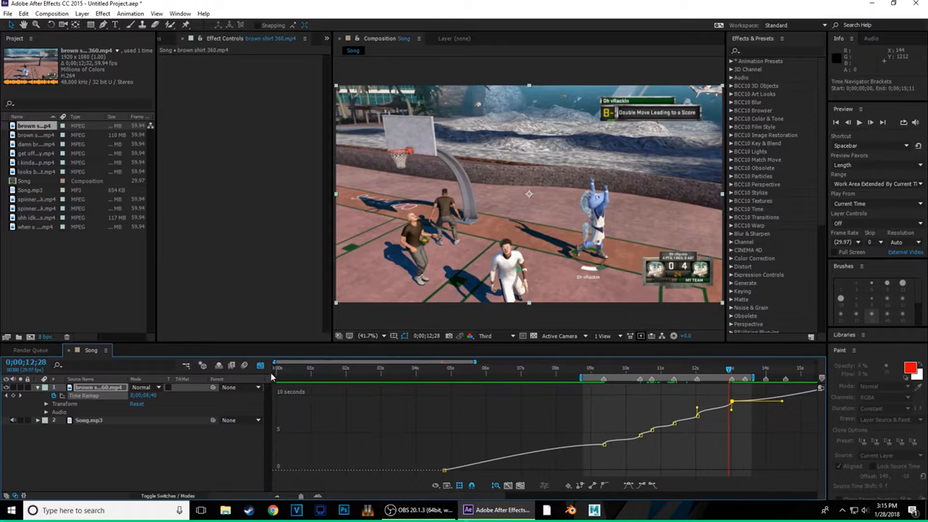
pyautogui.click(260, 366)
pyautogui.click(589, 369)
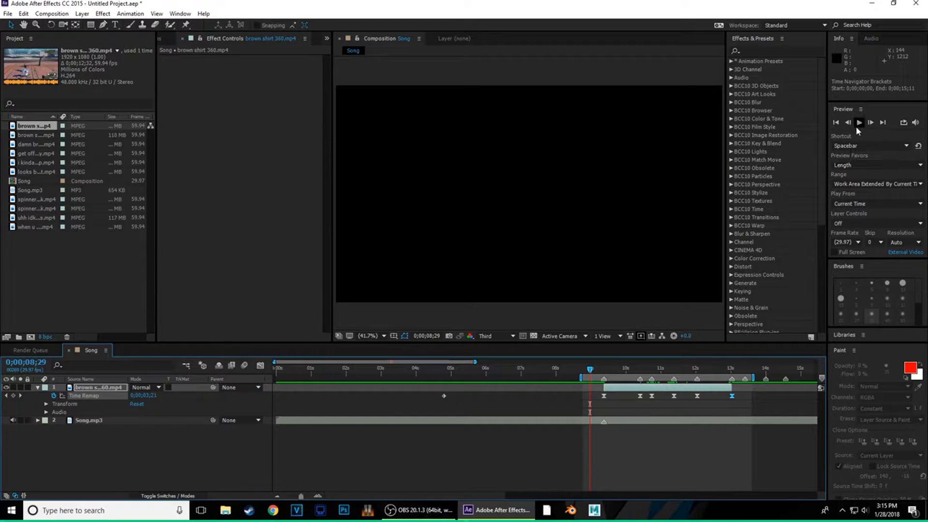
# - Preview the ramped brown shirt clip starting from 8;25
pyautogui.click(586, 371)
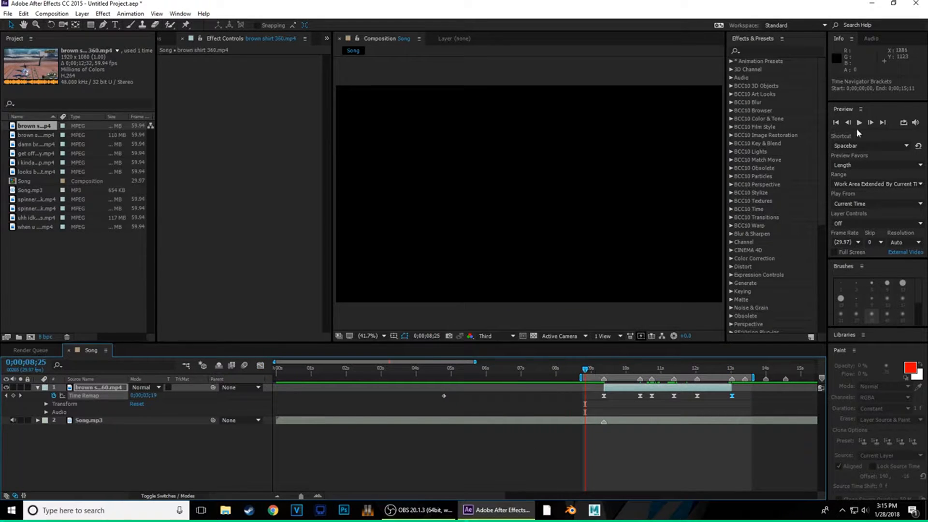
pyautogui.click(859, 123)
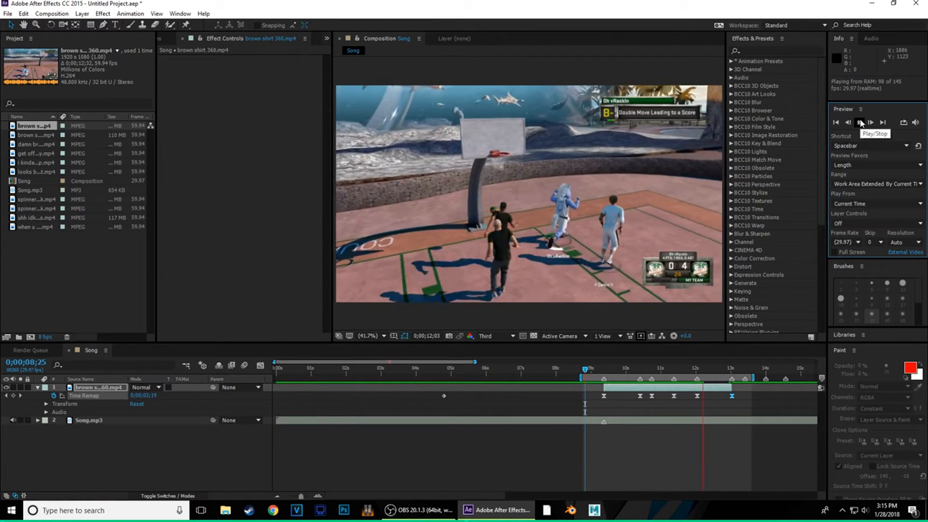
pyautogui.click(861, 122)
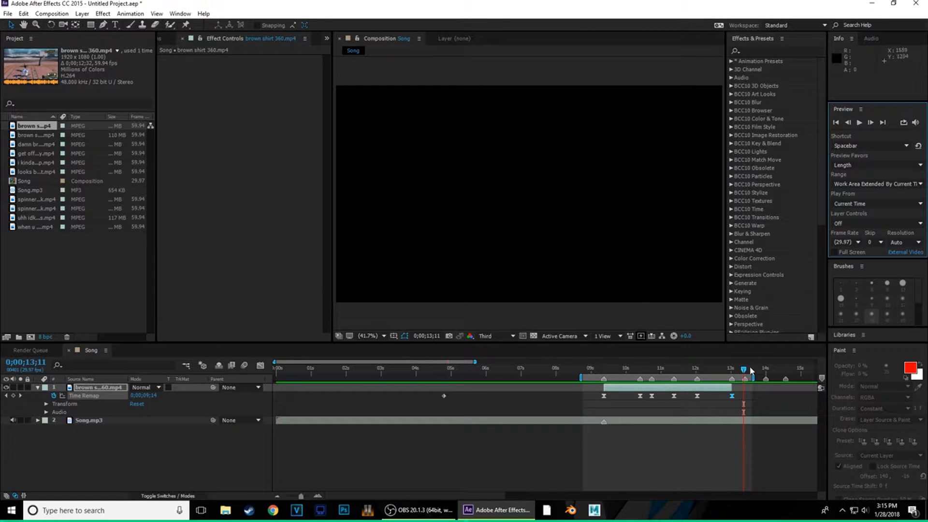
# - Scrub through 11;02–12;22 and change the Time Remap value to 0;00;08;00
pyautogui.moveTo(745, 369); pyautogui.dragTo(696, 390)
pyautogui.moveTo(709, 388); pyautogui.dragTo(733, 400)
pyautogui.moveTo(151, 396); pyautogui.dragTo(123, 399)
pyautogui.moveTo(736, 370)
pyautogui.mouseDown()
pyautogui.moveTo(699, 384)
pyautogui.moveTo(727, 384)
pyautogui.mouseUp()
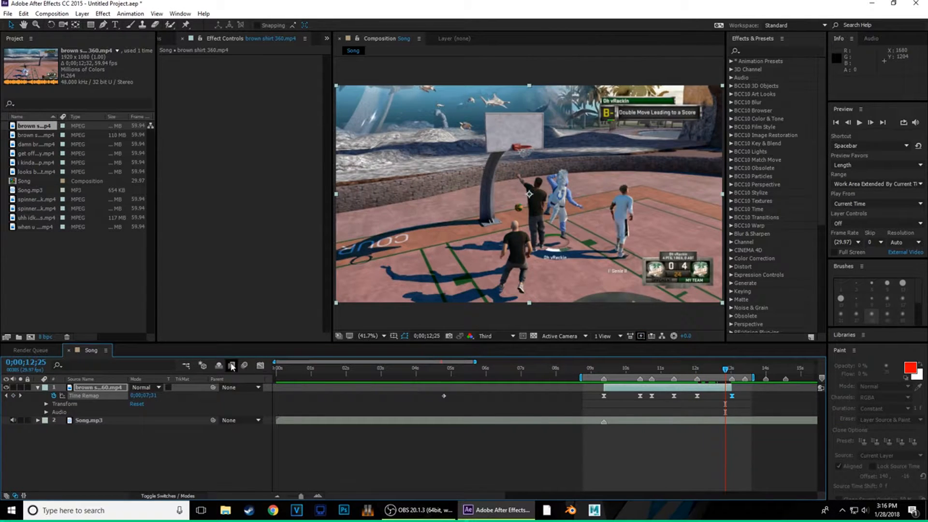
# - Flatten the Time Remap handles near 12 seconds and into the 13;01 keyframe, scrubbing 12;06–12;13 to check
pyautogui.click(260, 365)
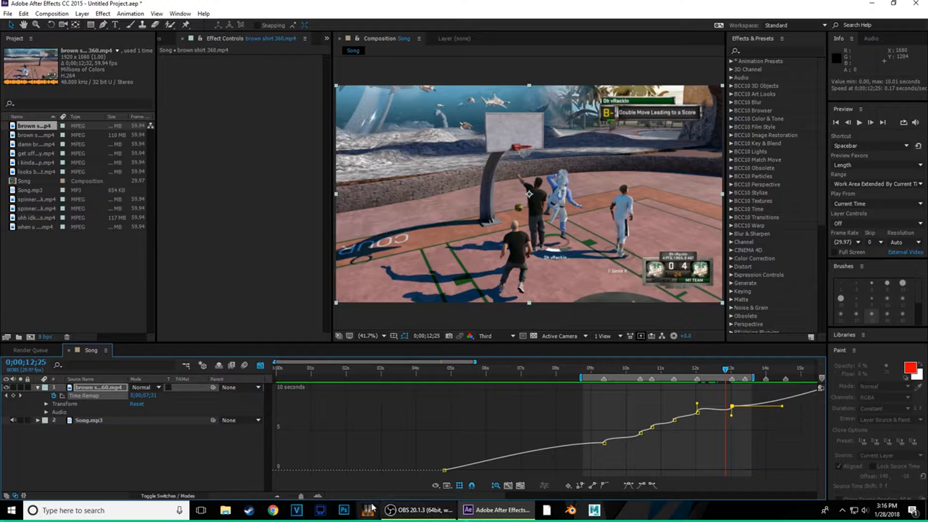
pyautogui.click(319, 495)
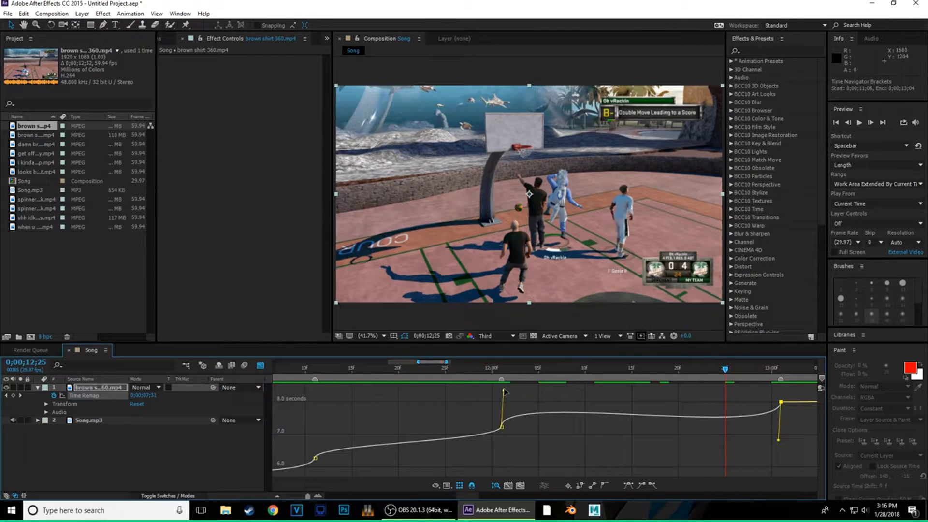
pyautogui.moveTo(504, 390); pyautogui.dragTo(477, 408)
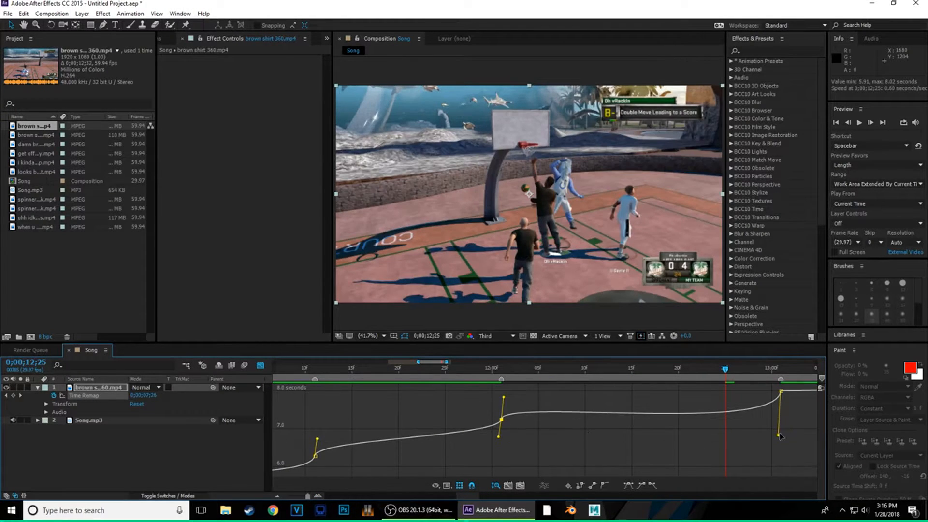
pyautogui.moveTo(779, 436); pyautogui.dragTo(796, 405)
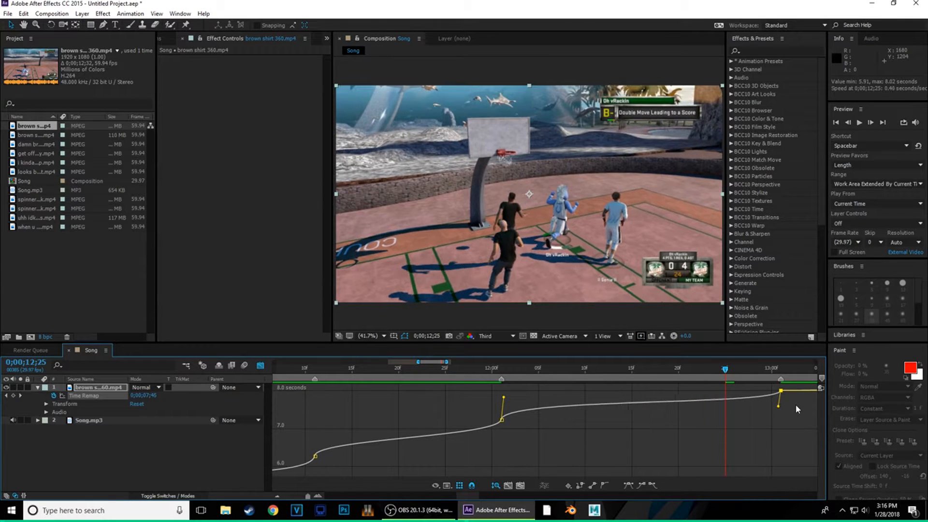
pyautogui.moveTo(723, 376); pyautogui.dragTo(547, 387)
pyautogui.moveTo(637, 383); pyautogui.dragTo(471, 408)
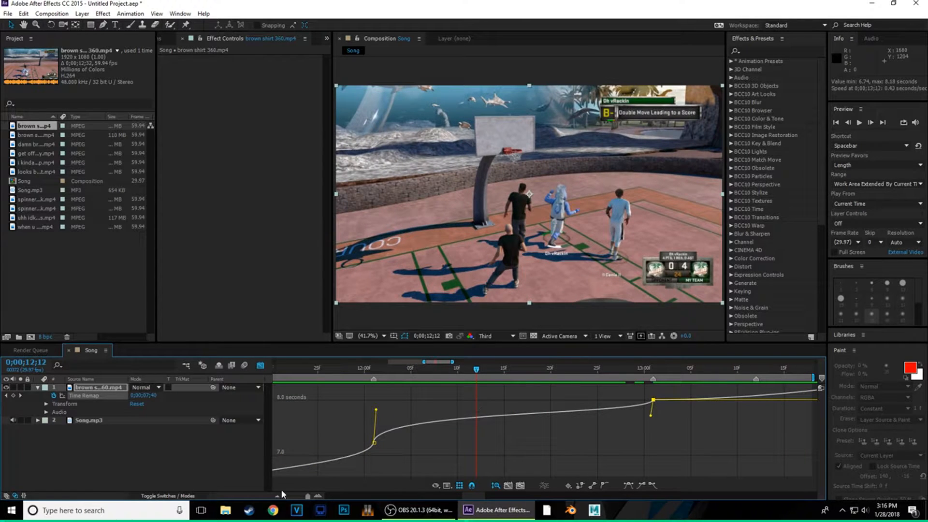
pyautogui.click(277, 495)
pyautogui.click(277, 495)
pyautogui.click(277, 496)
pyautogui.click(260, 366)
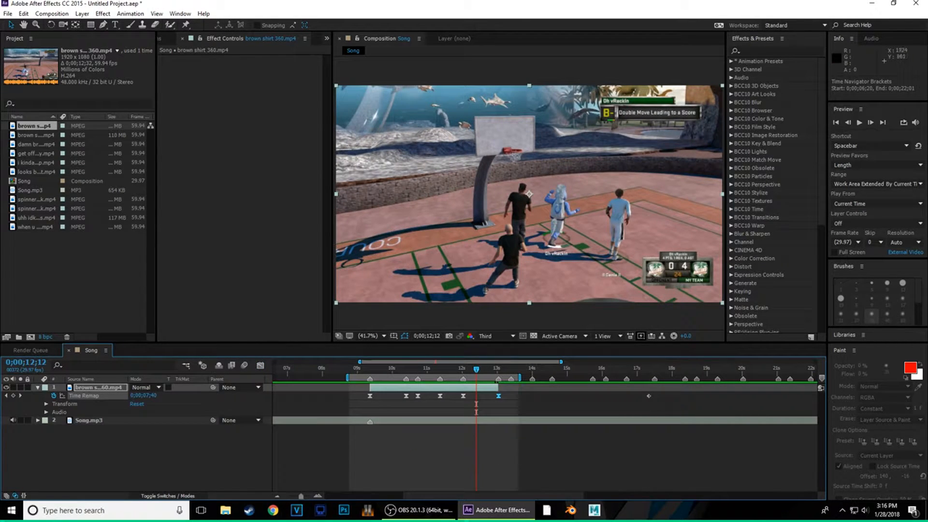
# - Preview the ramped section, then scrub back through the clip to 11;08
pyautogui.click(860, 123)
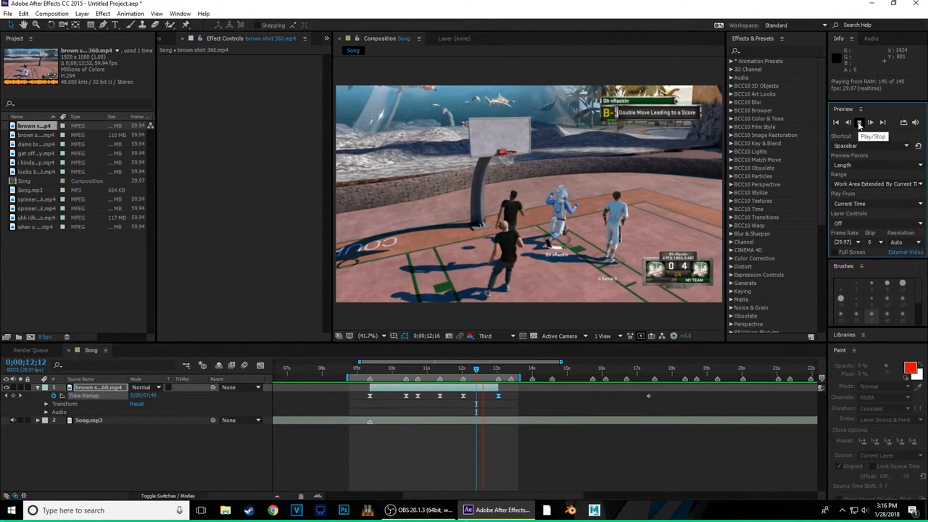
pyautogui.click(860, 124)
pyautogui.moveTo(508, 375)
pyautogui.mouseDown()
pyautogui.moveTo(356, 376)
pyautogui.moveTo(440, 392)
pyautogui.moveTo(617, 380)
pyautogui.moveTo(674, 406)
pyautogui.mouseUp()
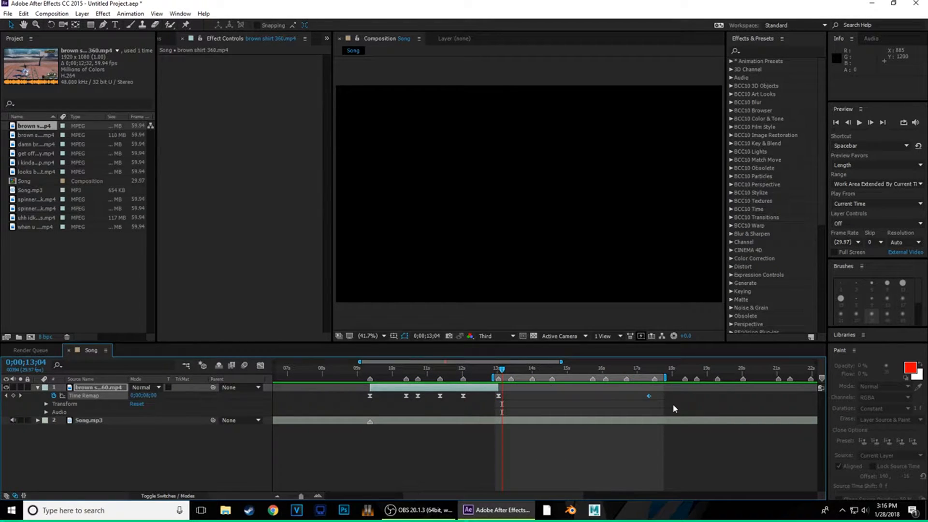
# - Delete the stray Time Remap keyframe outside the brown shirt clip's ramp
pyautogui.moveTo(429, 496); pyautogui.dragTo(392, 498)
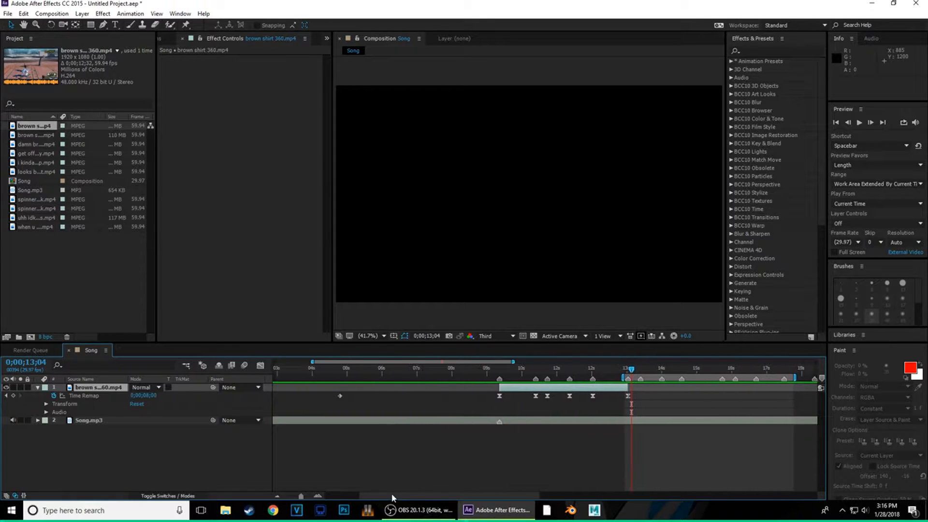
pyautogui.moveTo(362, 392); pyautogui.dragTo(309, 408)
pyautogui.press('Delete')
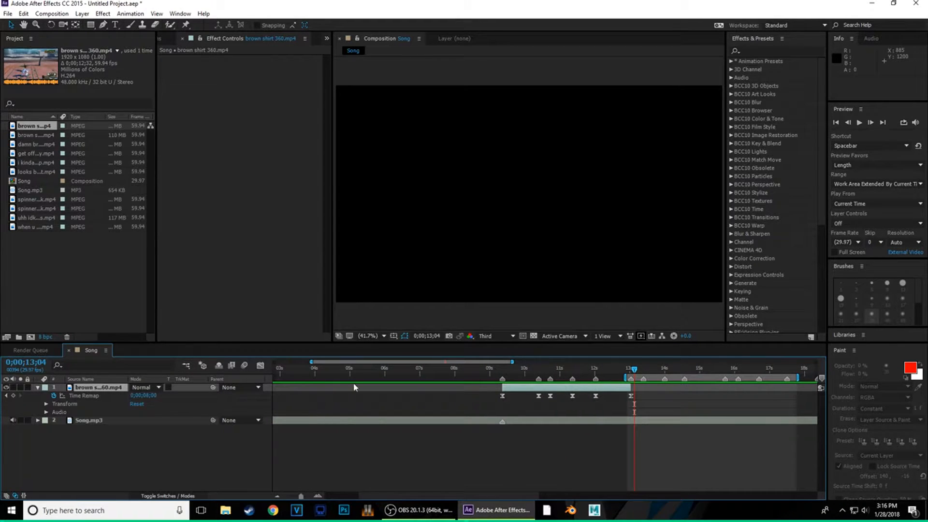
pyautogui.moveTo(463, 494); pyautogui.dragTo(519, 495)
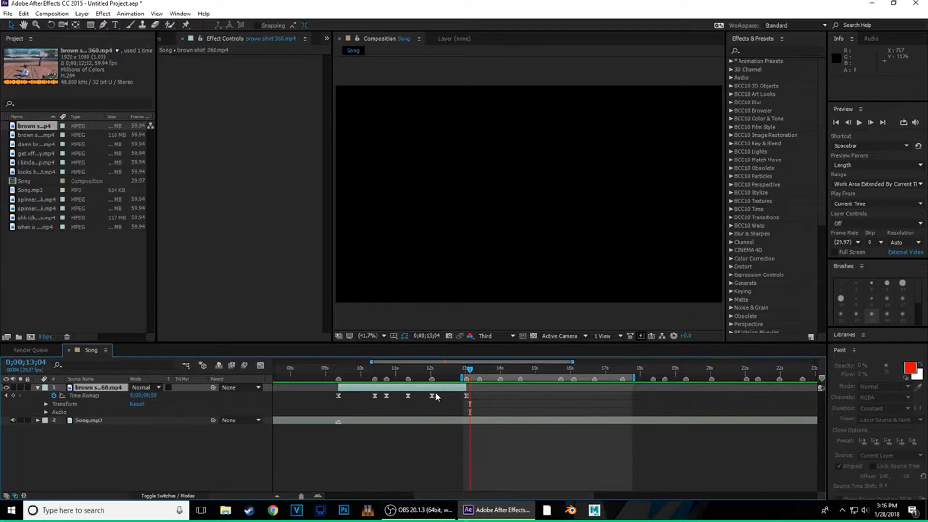
# - Drag get off my dick my guy.mp4 from the Project panel into the Song timeline at 13;04
pyautogui.click(30, 136)
pyautogui.click(46, 144)
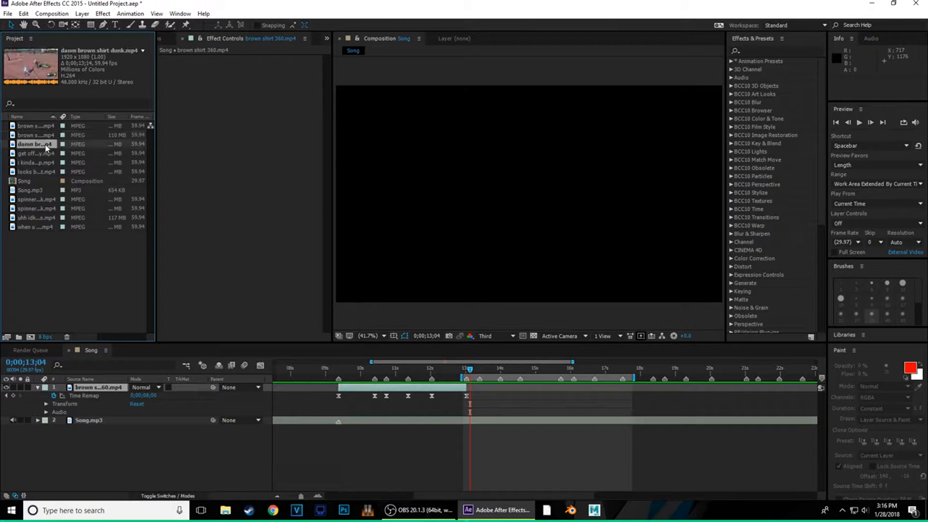
pyautogui.click(44, 154)
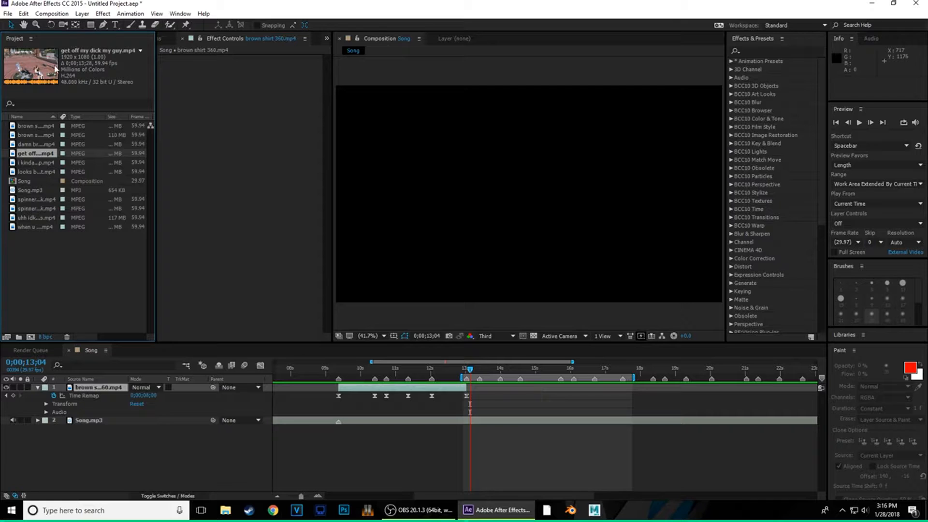
pyautogui.moveTo(33, 155); pyautogui.dragTo(486, 388)
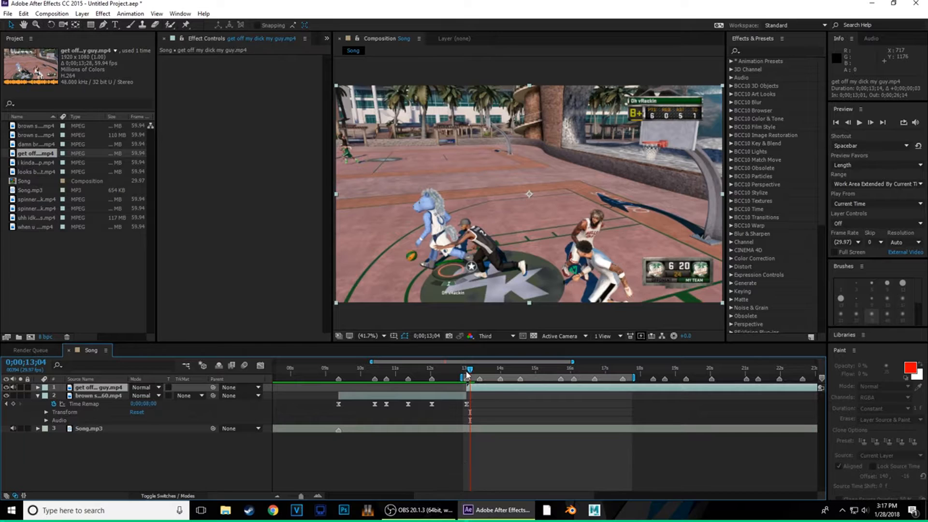
# - Start the work area near 10;19 and extend its end to 18;27, spanning the 13;01 cut
pyautogui.click(467, 375)
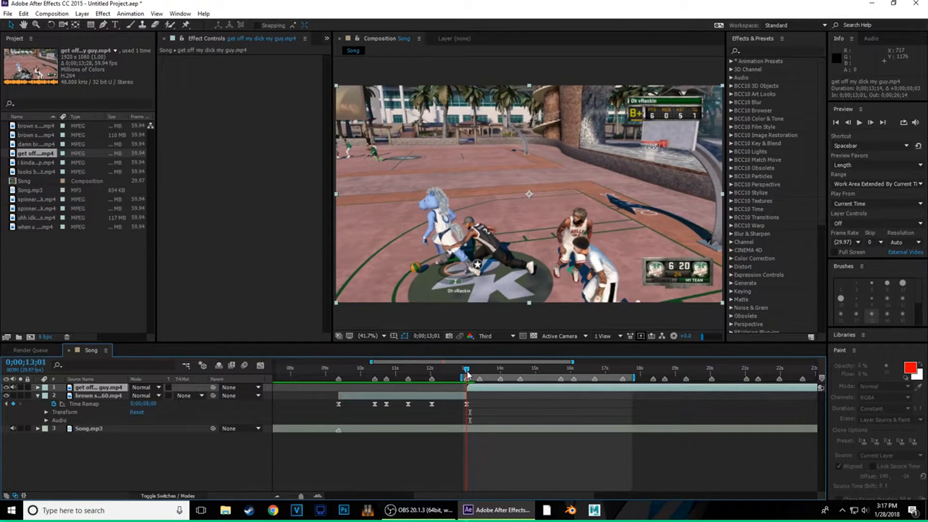
pyautogui.click(318, 496)
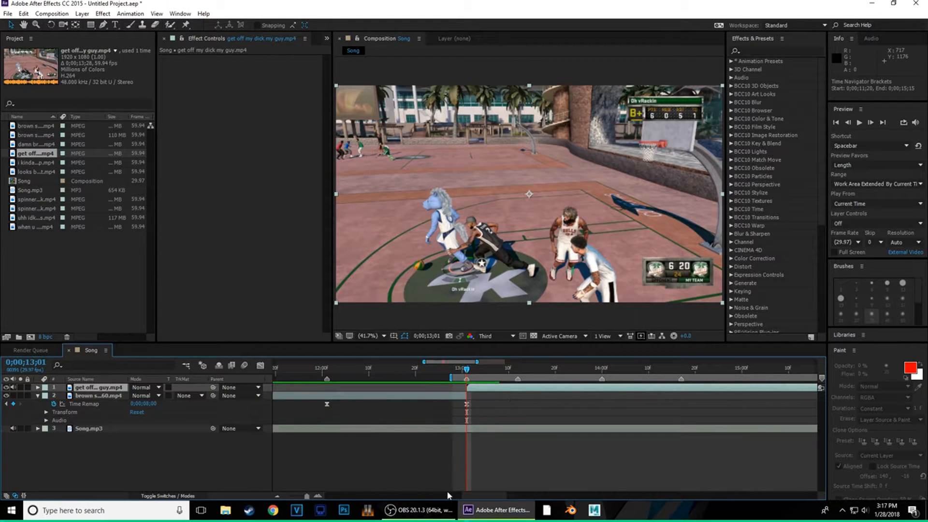
pyautogui.moveTo(467, 492); pyautogui.dragTo(475, 491)
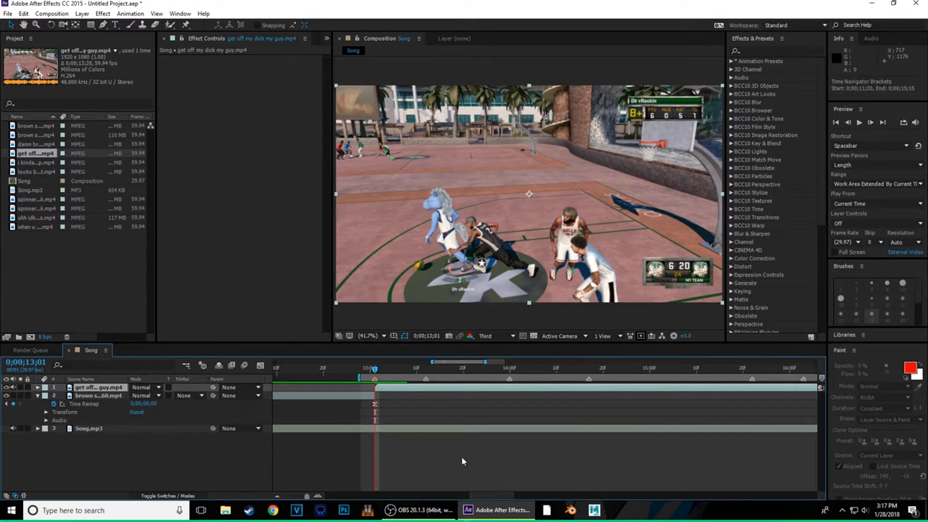
pyautogui.moveTo(366, 380); pyautogui.dragTo(454, 393)
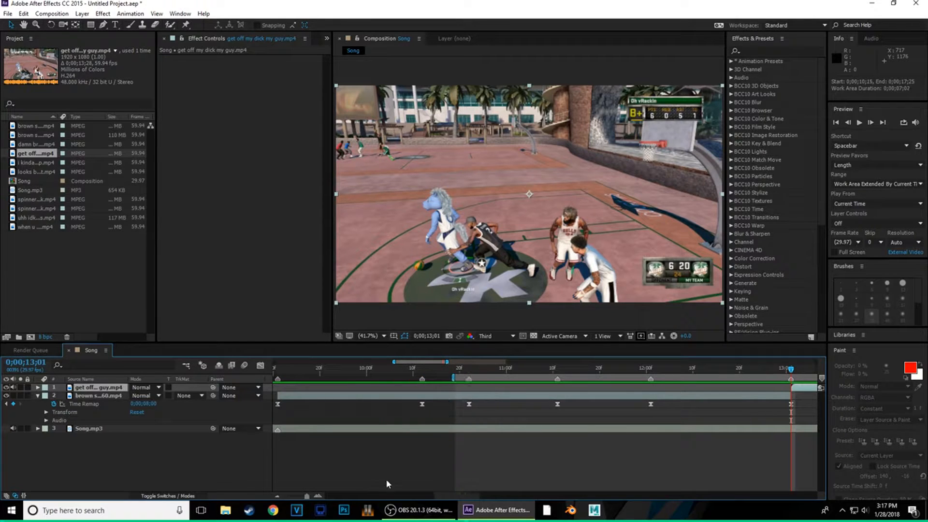
pyautogui.click(278, 495)
pyautogui.moveTo(388, 495); pyautogui.dragTo(481, 488)
pyautogui.moveTo(657, 382); pyautogui.dragTo(696, 380)
pyautogui.press('space')
pyautogui.click(860, 123)
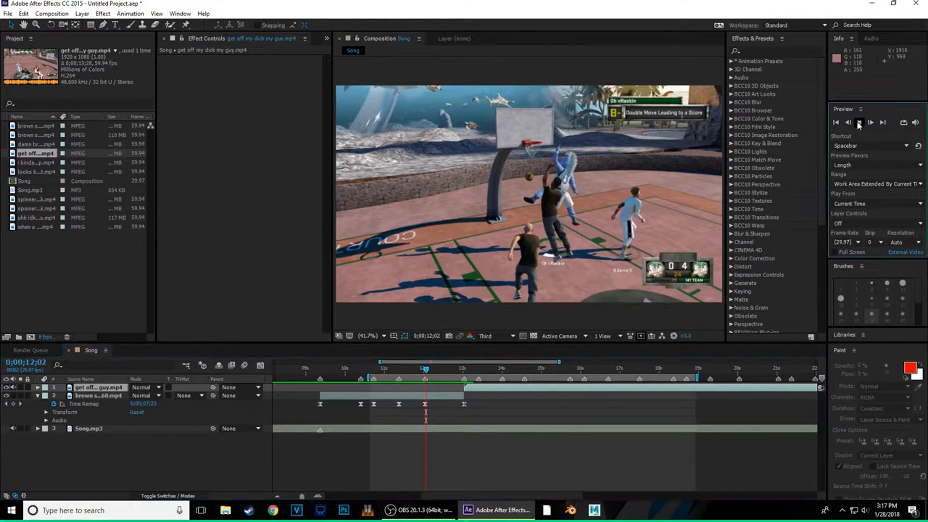
pyautogui.click(860, 123)
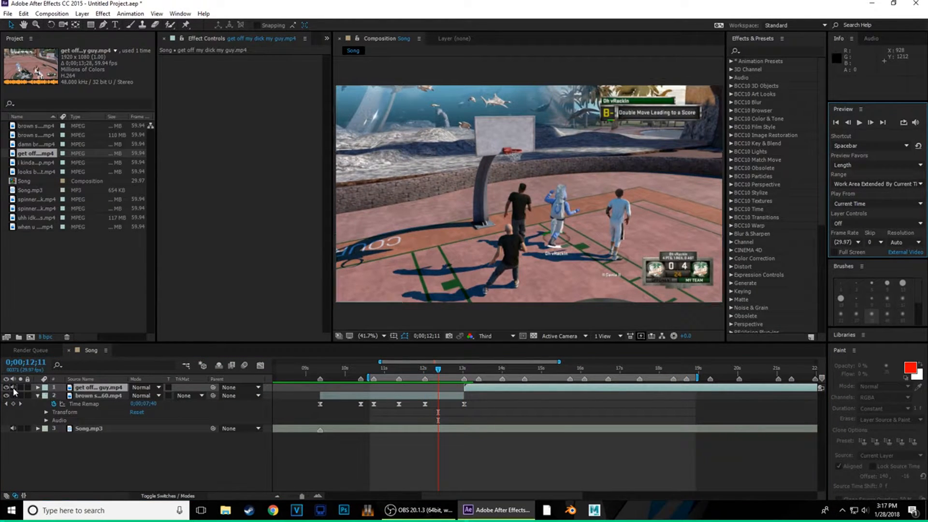
pyautogui.moveTo(13, 396)
pyautogui.mouseDown()
pyautogui.moveTo(13, 388)
pyautogui.moveTo(7, 395)
pyautogui.mouseUp()
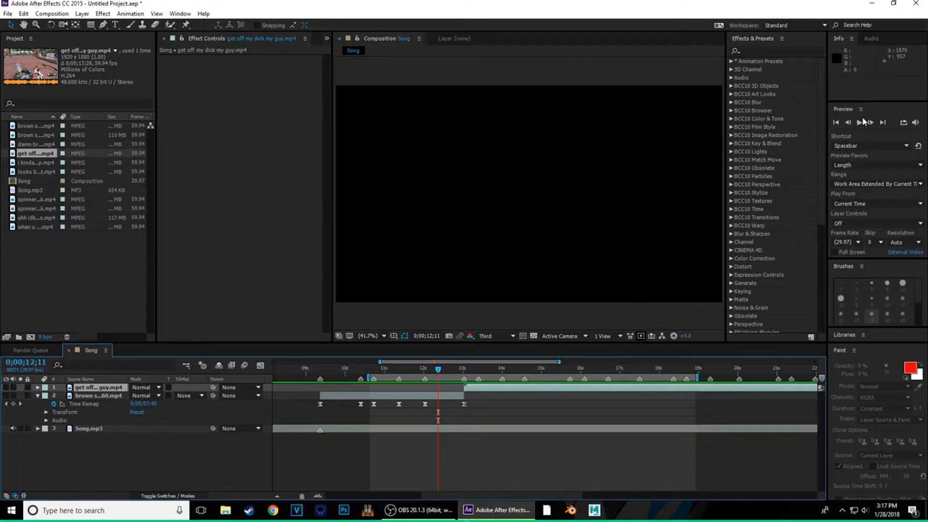
pyautogui.click(860, 123)
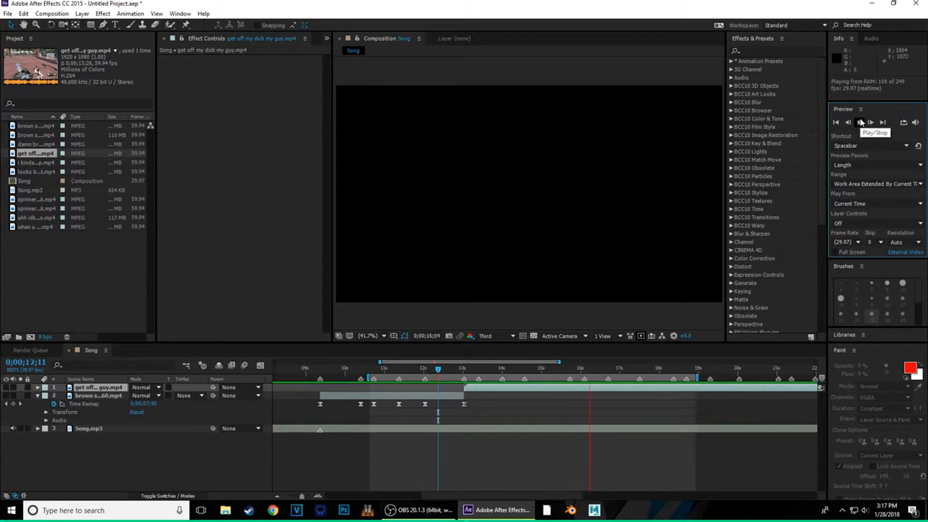
pyautogui.click(860, 123)
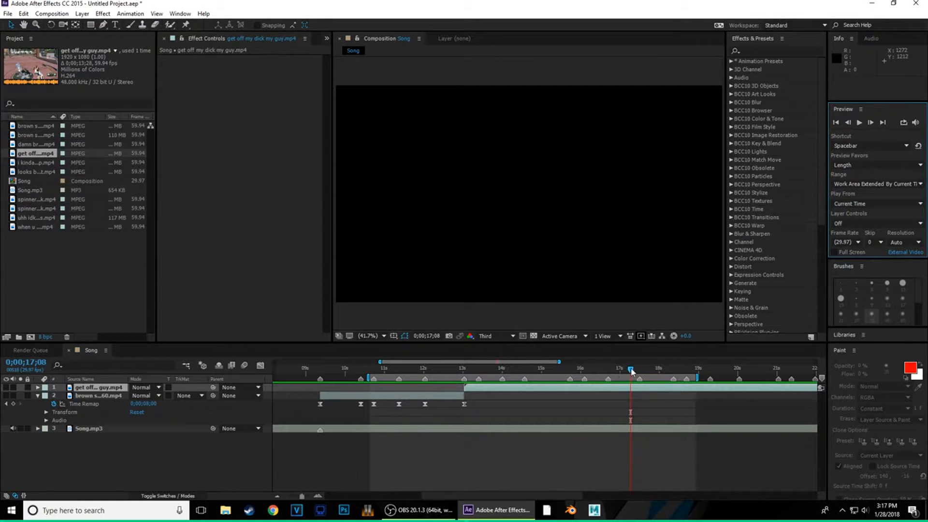
pyautogui.moveTo(632, 371); pyautogui.dragTo(431, 384)
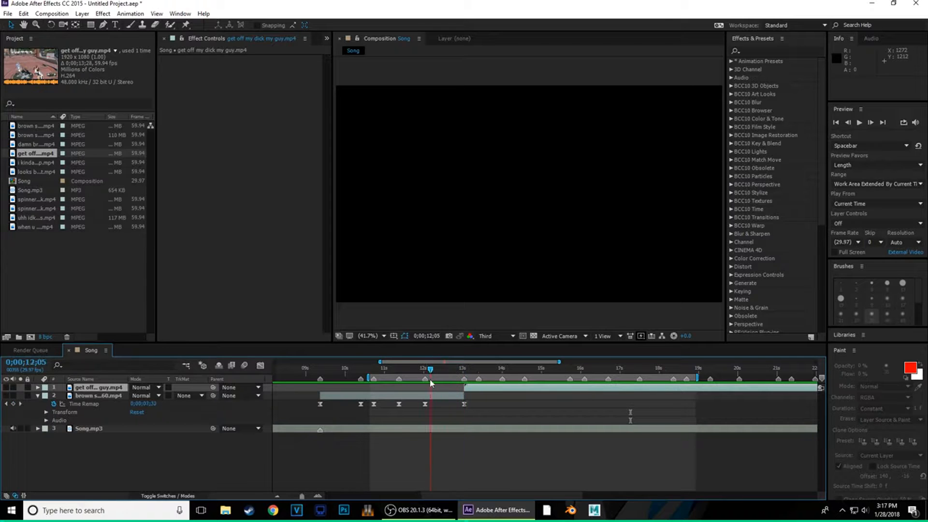
pyautogui.click(860, 123)
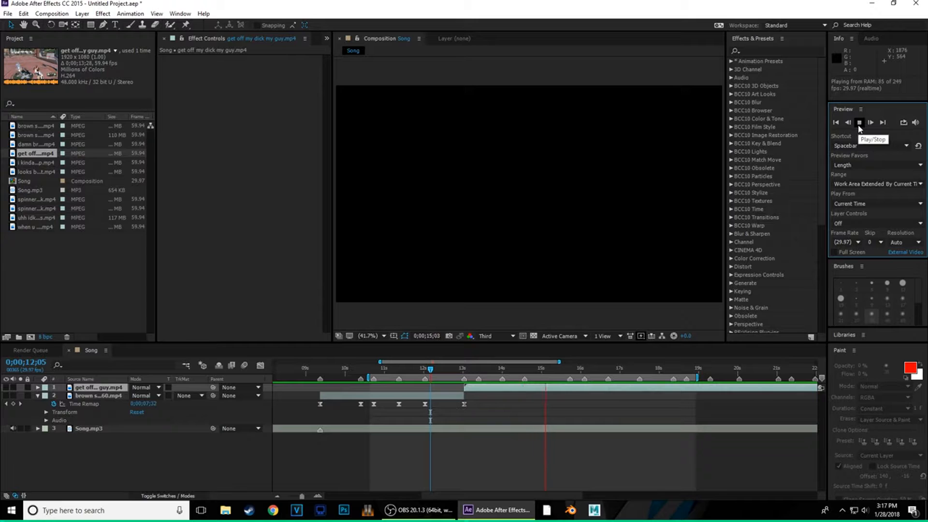
pyautogui.click(859, 124)
pyautogui.moveTo(576, 371); pyautogui.dragTo(528, 385)
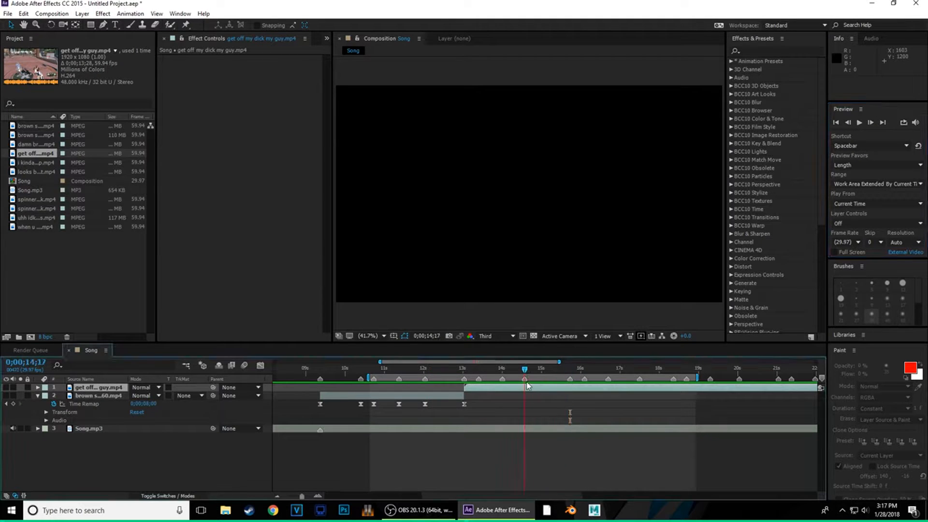
pyautogui.click(6, 395)
pyautogui.click(6, 387)
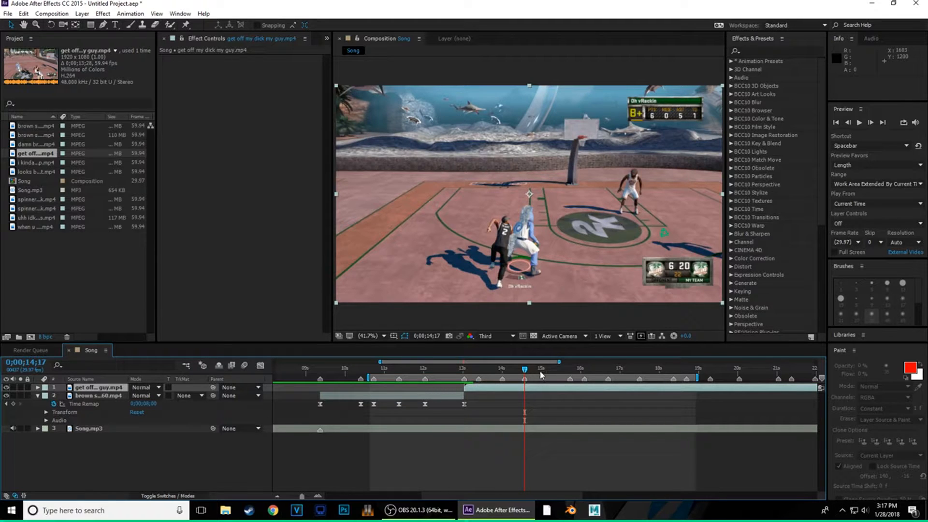
# - Slide the get off my dick my guy.mp4 layer earlier so its In point is 9;16
pyautogui.moveTo(694, 388); pyautogui.dragTo(576, 396)
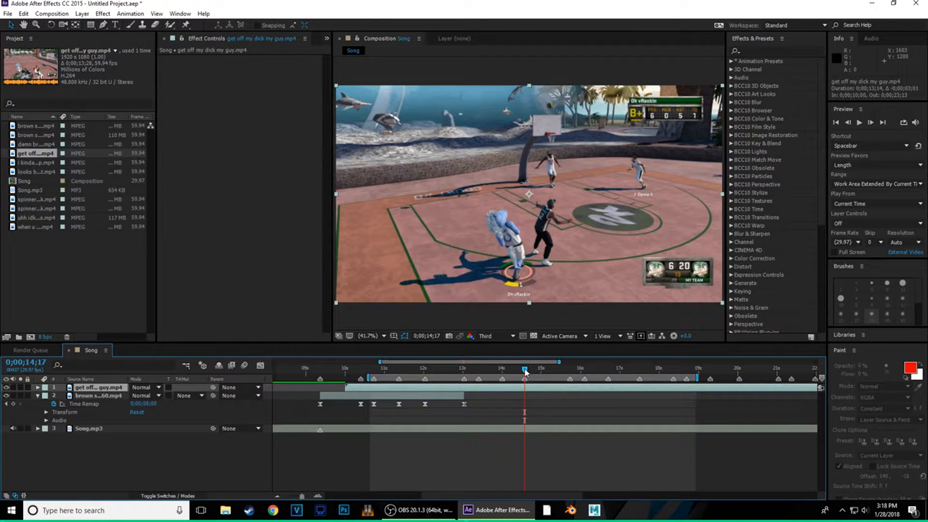
pyautogui.moveTo(526, 372)
pyautogui.mouseDown()
pyautogui.moveTo(460, 374)
pyautogui.moveTo(464, 391)
pyautogui.moveTo(526, 385)
pyautogui.mouseUp()
pyautogui.moveTo(585, 394); pyautogui.dragTo(572, 394)
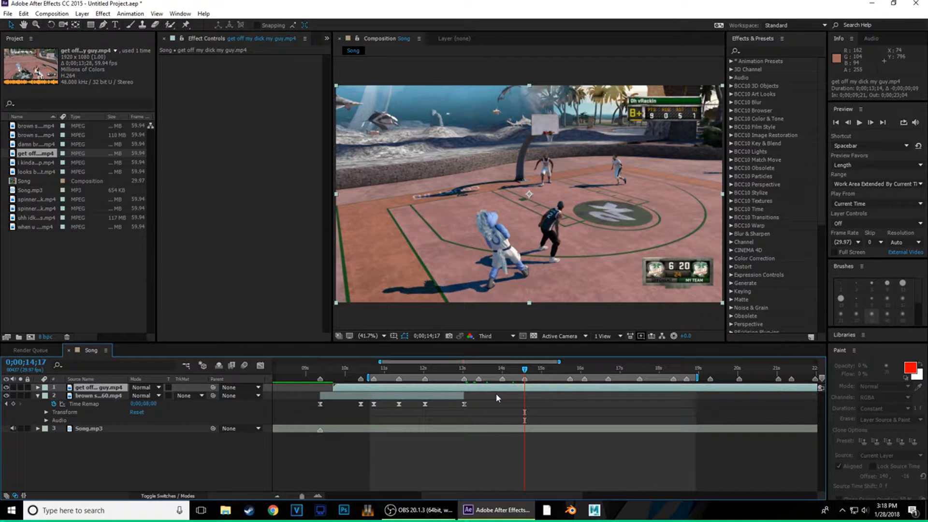
# - Enable Time Remap on the top clip, key a value near 13;02, and trim off the front piece
pyautogui.hotkey('ctrl', 'alt', 't')
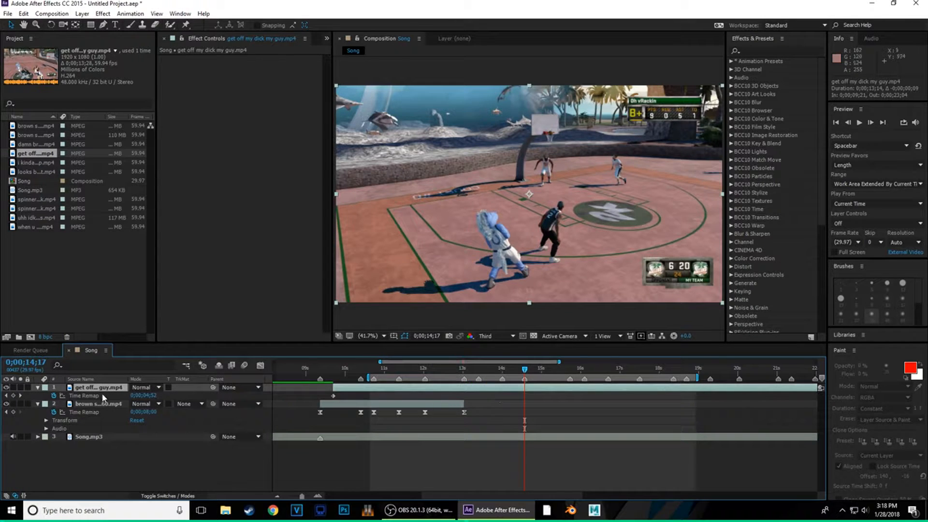
pyautogui.click(13, 395)
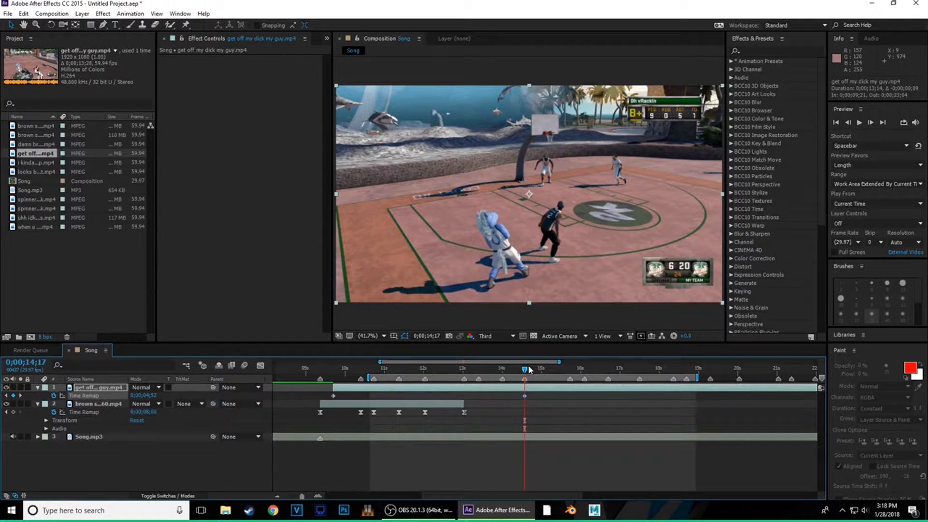
pyautogui.moveTo(530, 369); pyautogui.dragTo(465, 386)
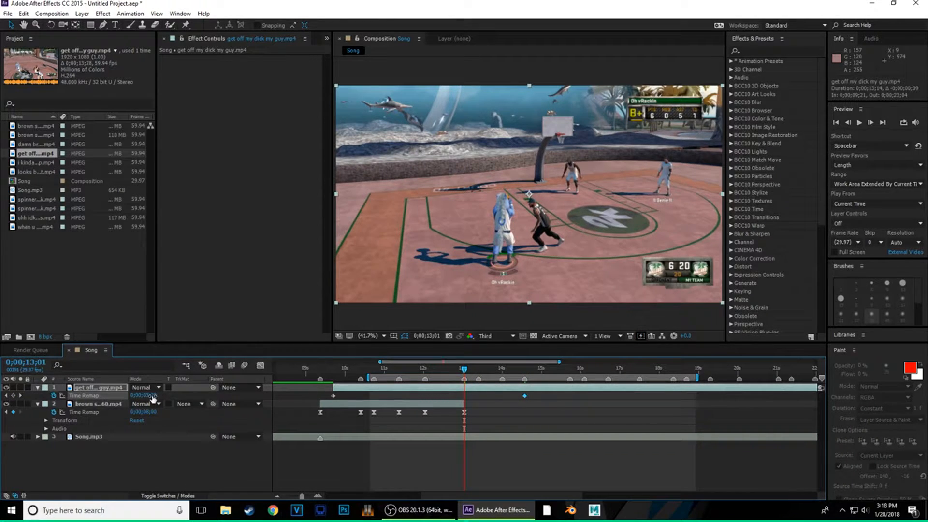
pyautogui.moveTo(152, 396); pyautogui.dragTo(102, 402)
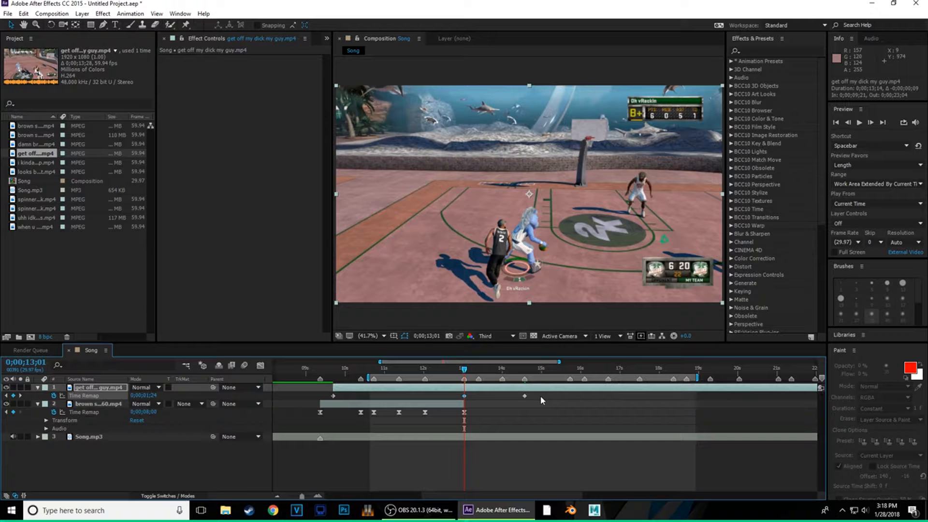
pyautogui.hotkey('ctrl', 'shift', 'd')
pyautogui.click(460, 397)
pyautogui.press('Delete')
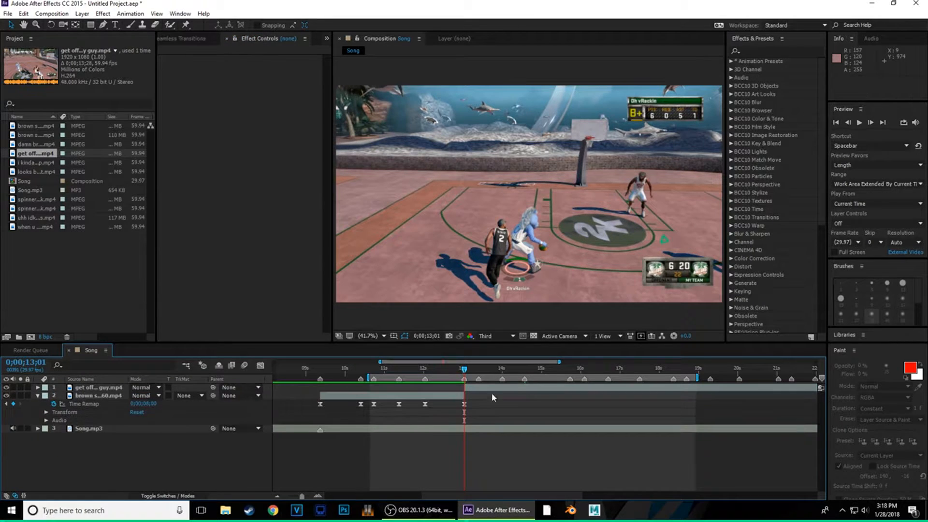
# - Key a new Time Remap value at about 15;21 and trim off the tail after it
pyautogui.click(37, 387)
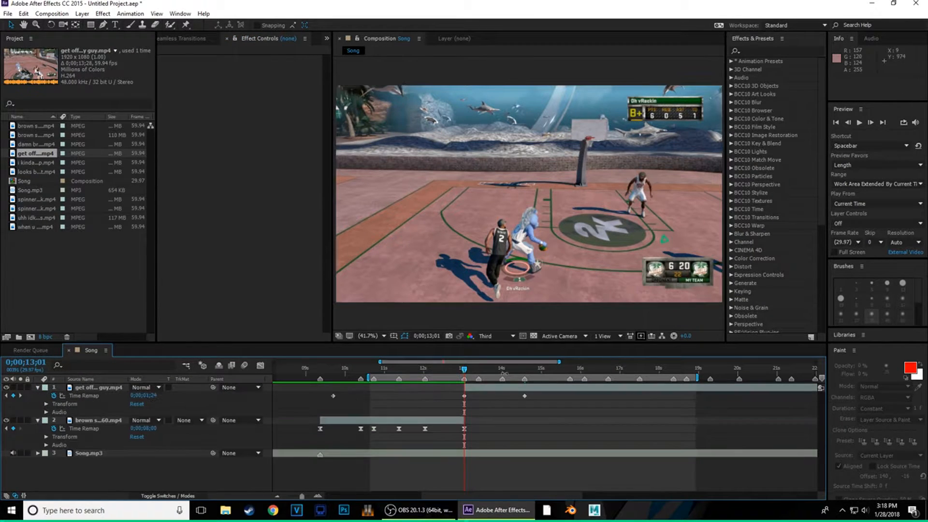
pyautogui.moveTo(466, 377); pyautogui.dragTo(572, 384)
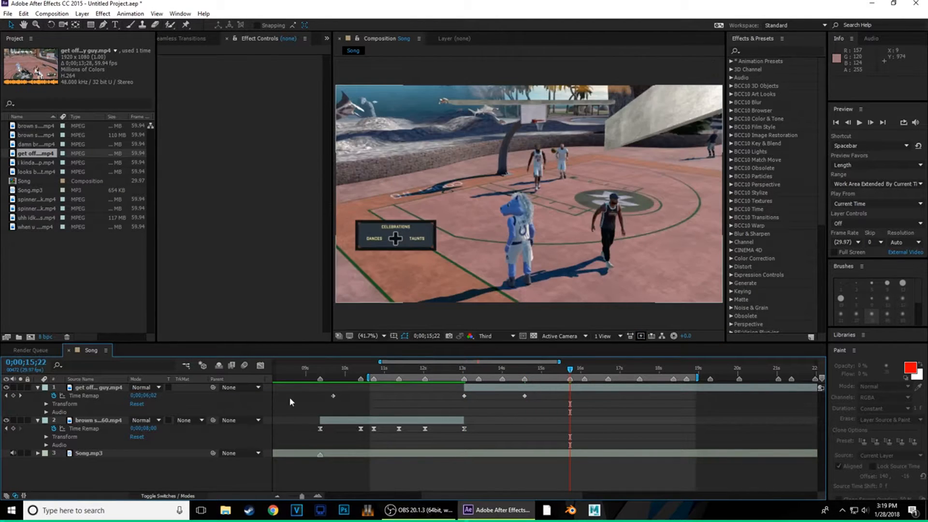
pyautogui.moveTo(153, 394); pyautogui.dragTo(167, 395)
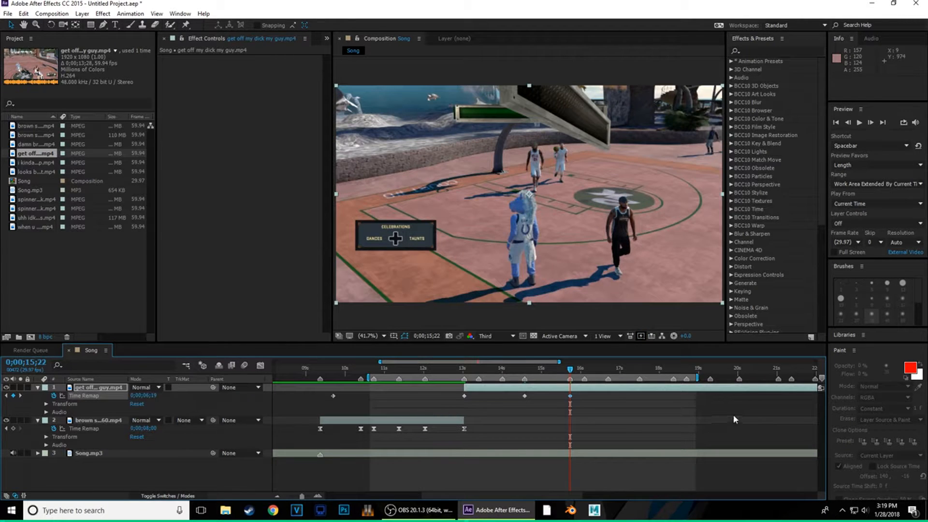
pyautogui.hotkey('ctrl', 'shift', 'd')
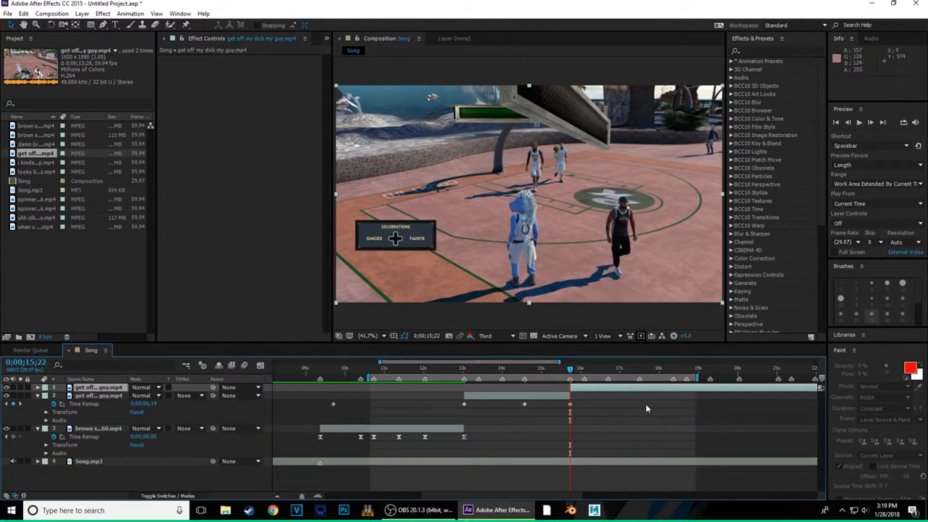
pyautogui.press('Delete')
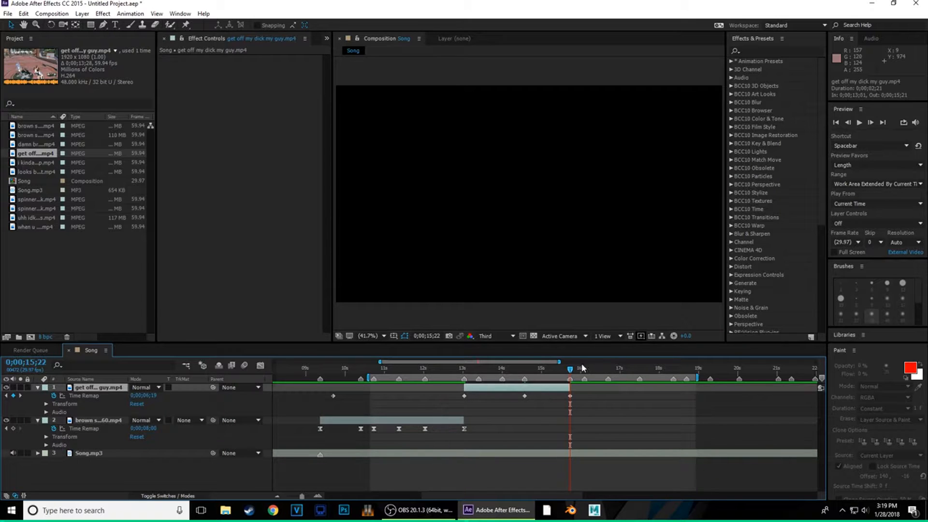
# - Add Time Remap keyframes at 13;18 and 14;01, then Easy Ease all five keyframes with F9
pyautogui.moveTo(574, 372); pyautogui.dragTo(481, 397)
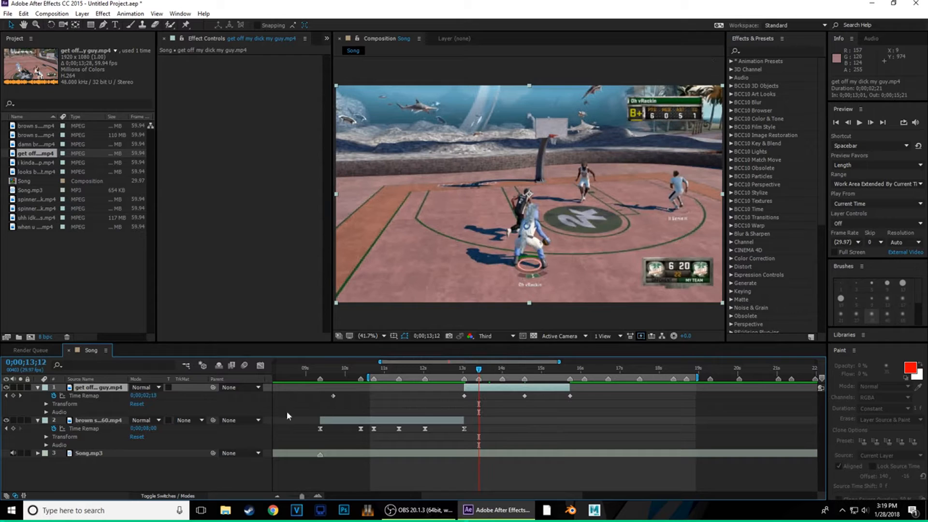
pyautogui.moveTo(155, 396); pyautogui.dragTo(159, 396)
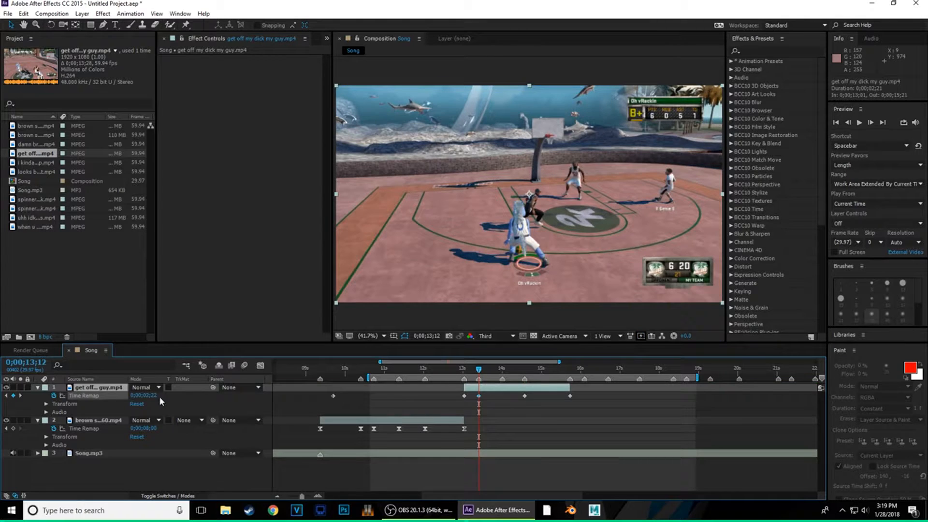
pyautogui.moveTo(480, 370); pyautogui.dragTo(505, 390)
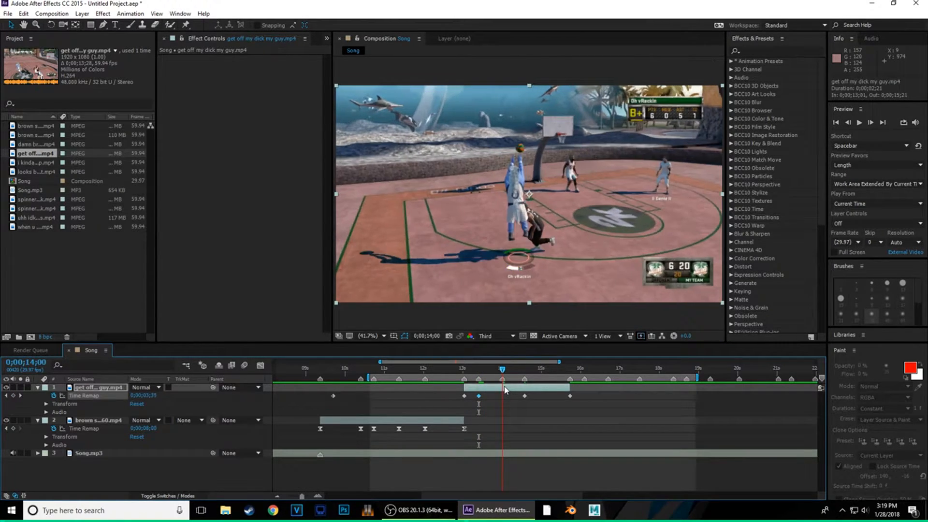
pyautogui.moveTo(145, 395); pyautogui.dragTo(149, 397)
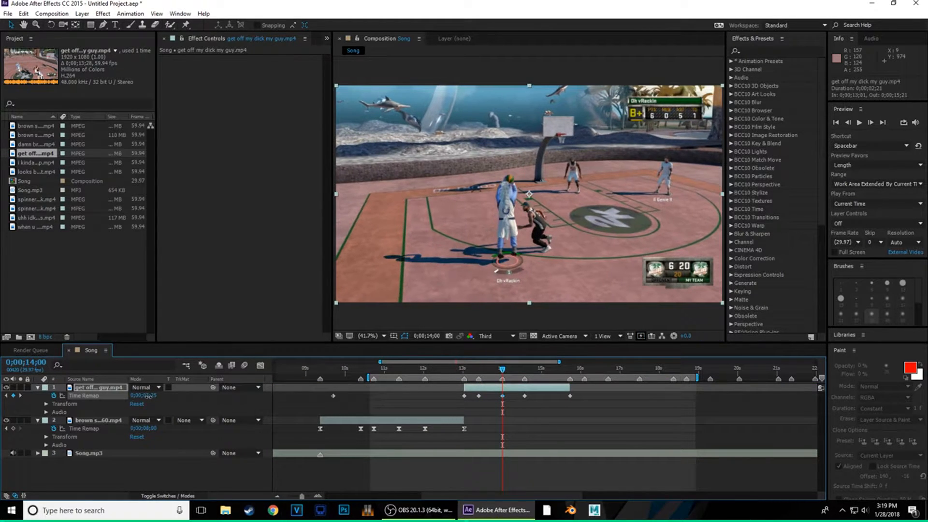
pyautogui.click(478, 368)
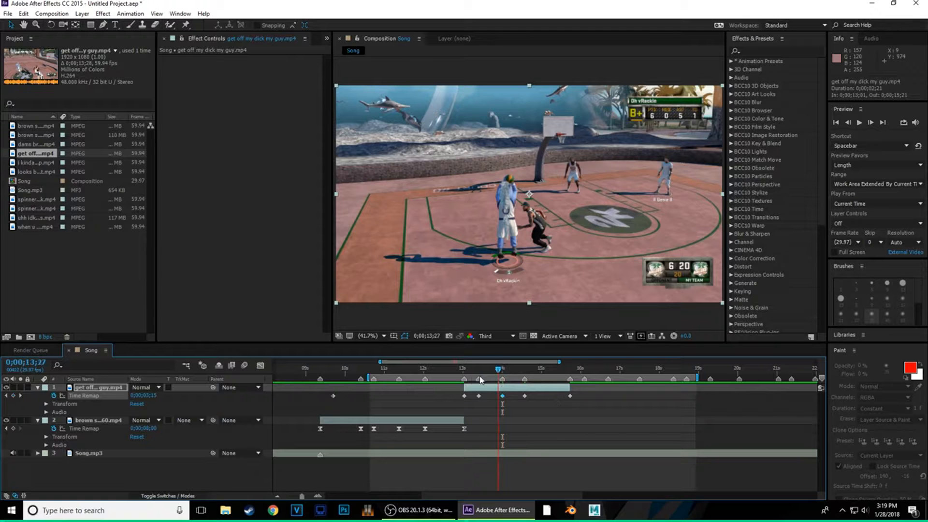
pyautogui.moveTo(484, 387); pyautogui.dragTo(415, 410)
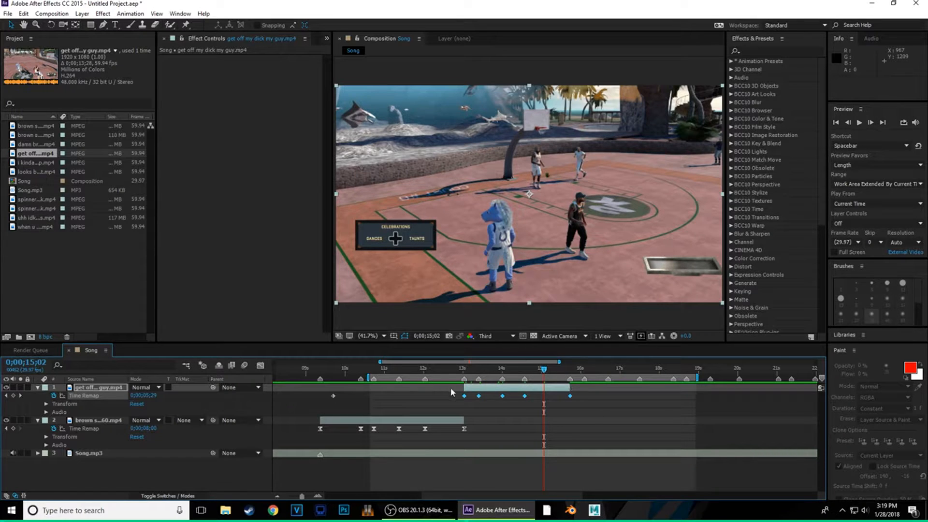
pyautogui.press('F9')
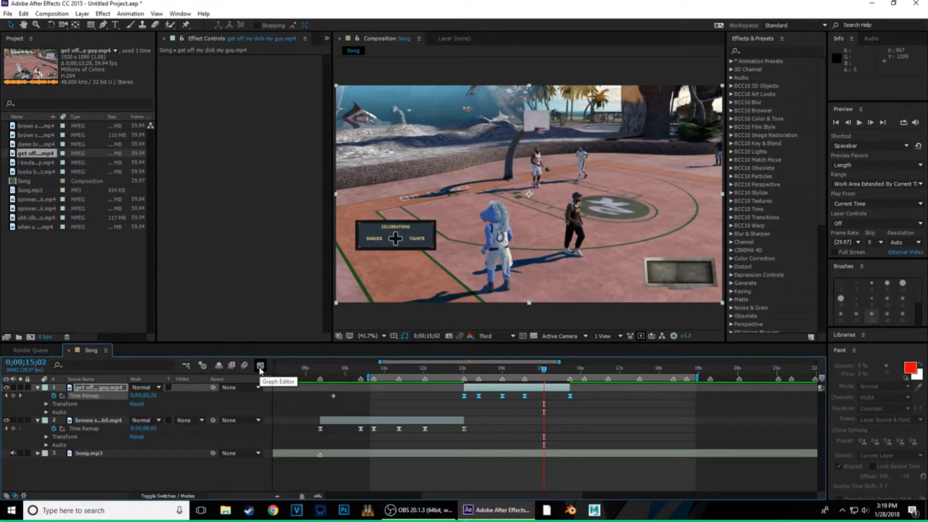
# - In the zoomed Graph Editor, steepen the curve from the first keyframe into the second
pyautogui.click(260, 366)
pyautogui.click(415, 393)
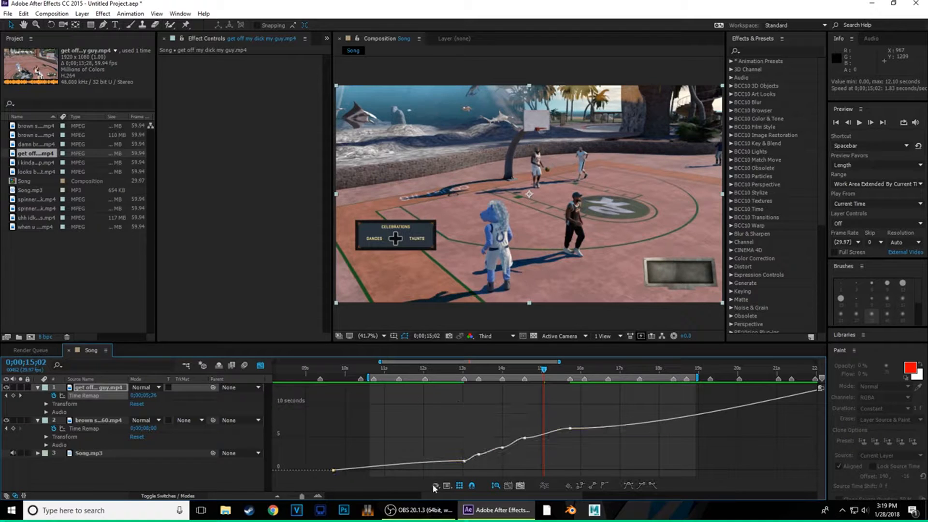
pyautogui.click(464, 372)
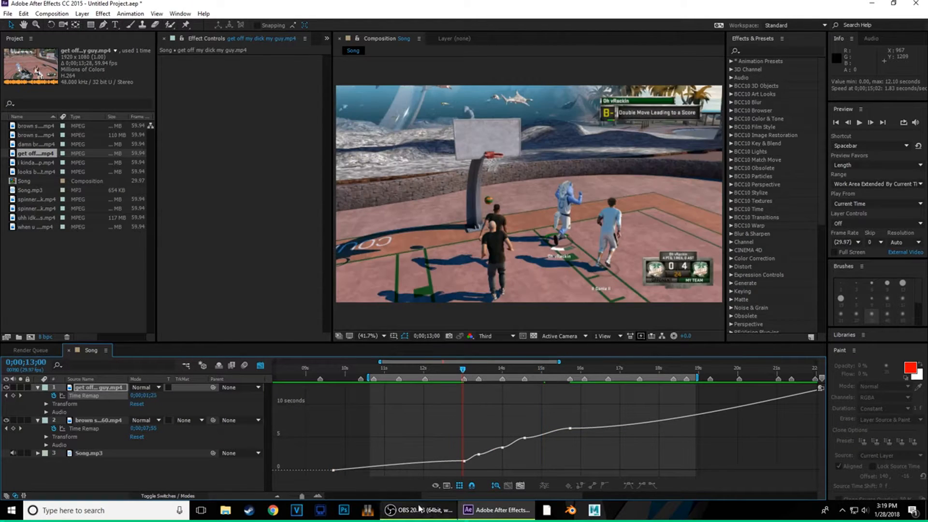
pyautogui.click(319, 496)
pyautogui.click(319, 497)
pyautogui.click(319, 497)
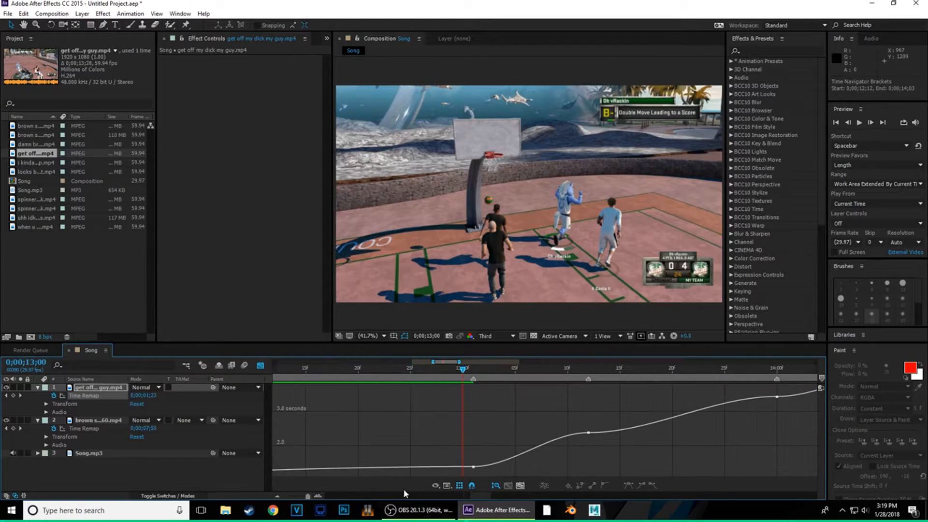
pyautogui.doubleClick(472, 467)
pyautogui.moveTo(512, 467); pyautogui.dragTo(430, 441)
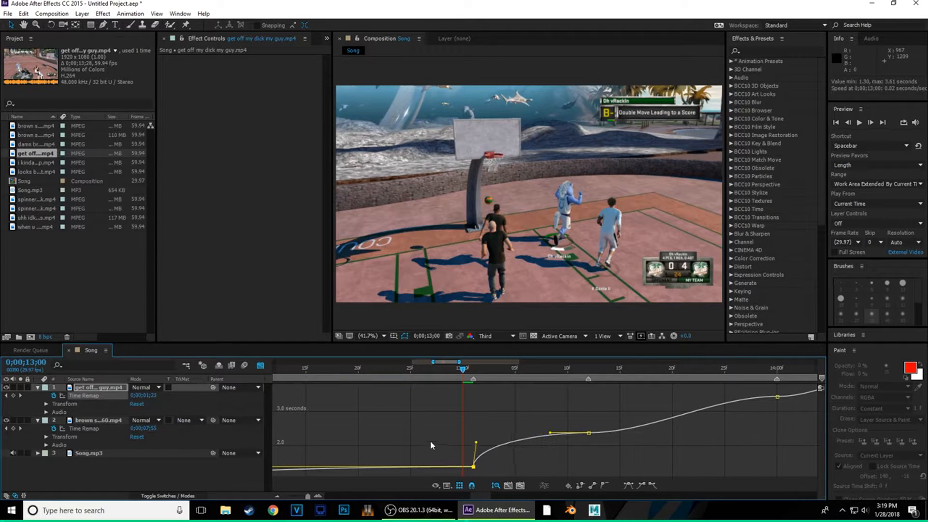
pyautogui.moveTo(550, 437); pyautogui.dragTo(585, 458)
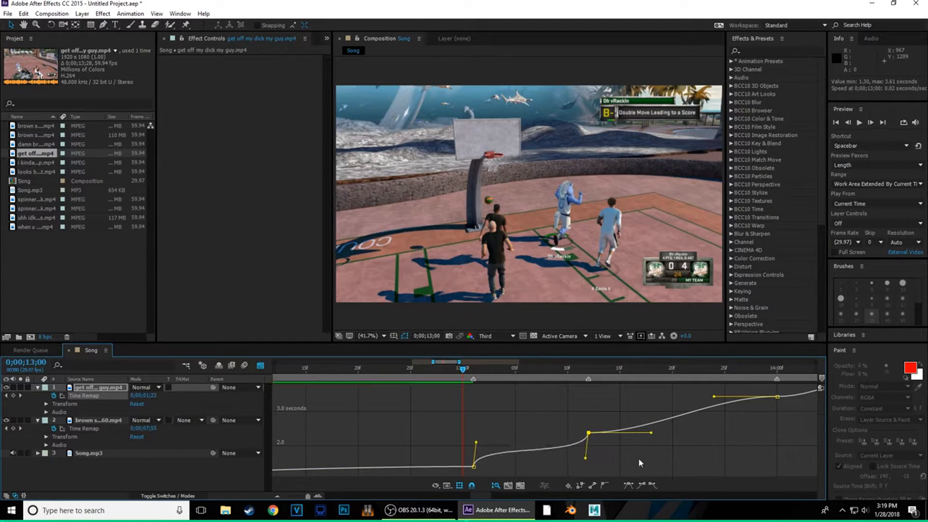
# - Steepen the curve leaving the second keyframe and around the third keyframe
pyautogui.click(474, 466)
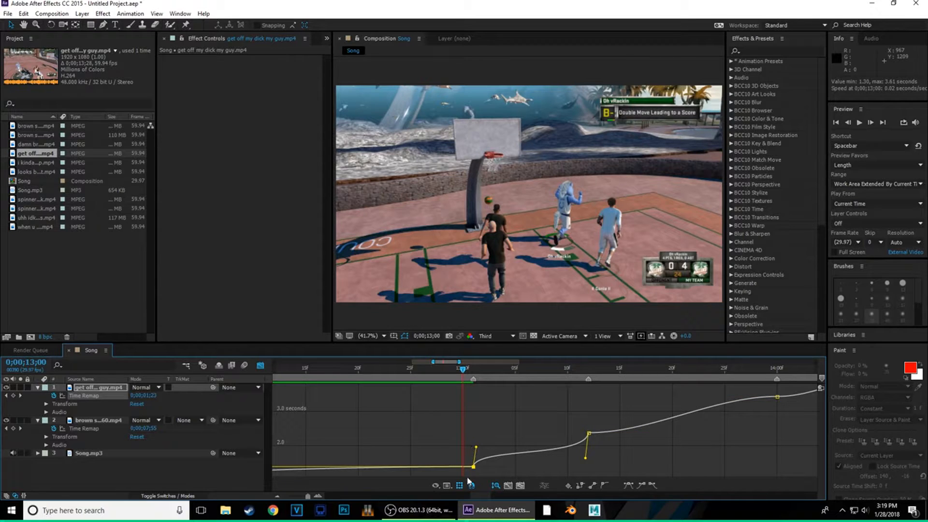
pyautogui.moveTo(476, 493); pyautogui.dragTo(481, 491)
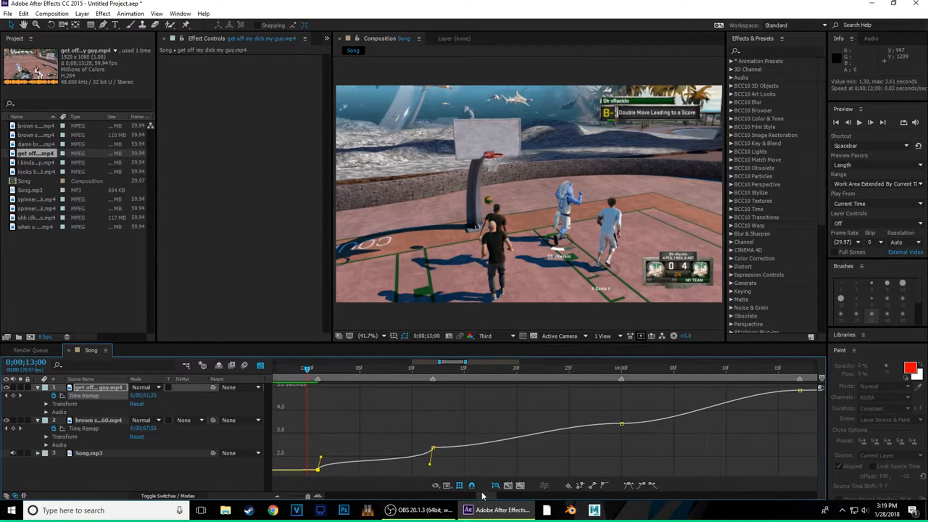
pyautogui.click(433, 448)
pyautogui.moveTo(495, 447); pyautogui.dragTo(410, 433)
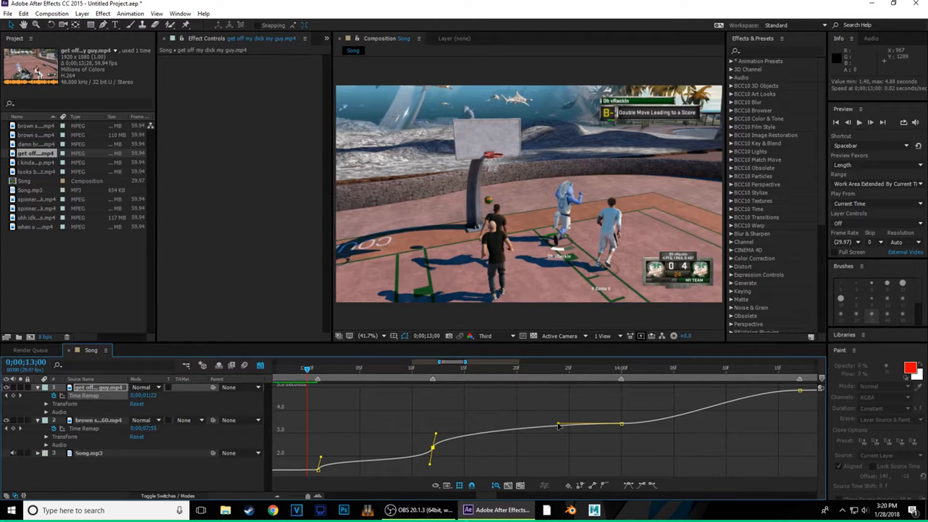
pyautogui.moveTo(558, 423); pyautogui.dragTo(619, 437)
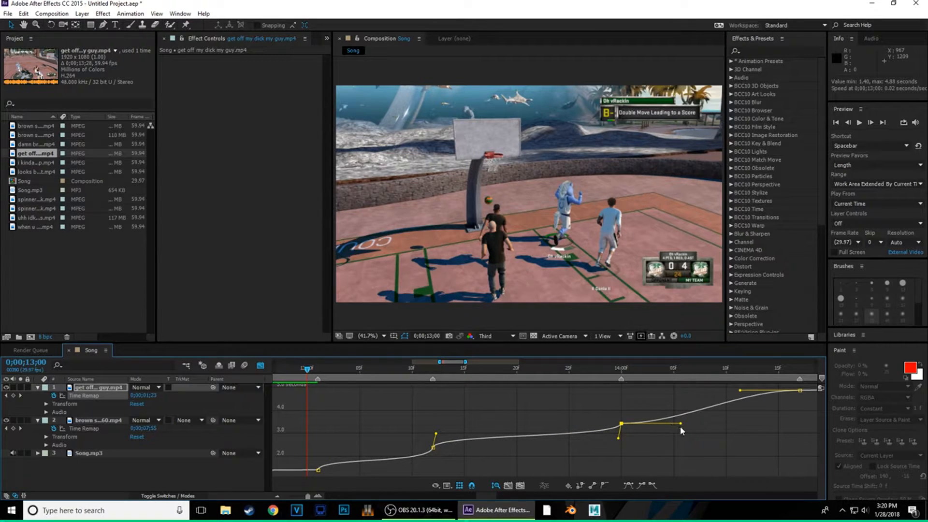
pyautogui.moveTo(681, 424); pyautogui.dragTo(584, 400)
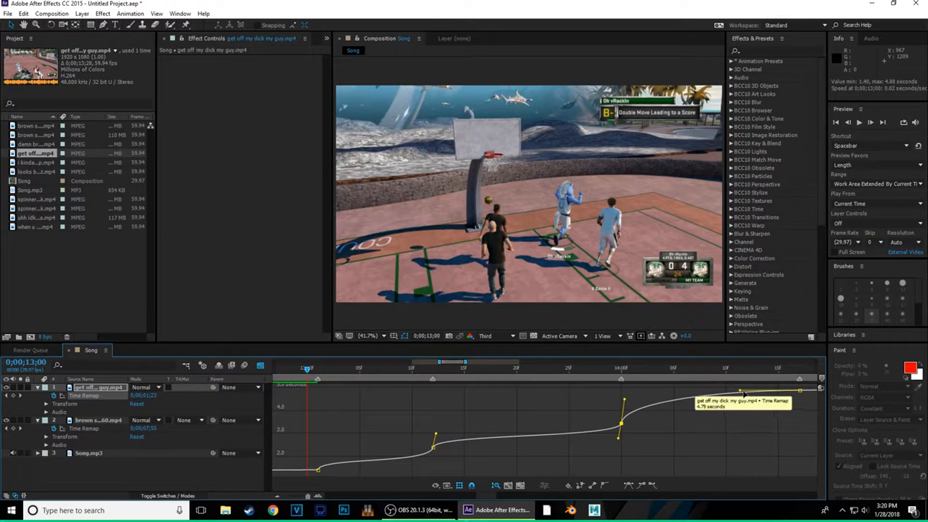
pyautogui.moveTo(740, 391); pyautogui.dragTo(808, 413)
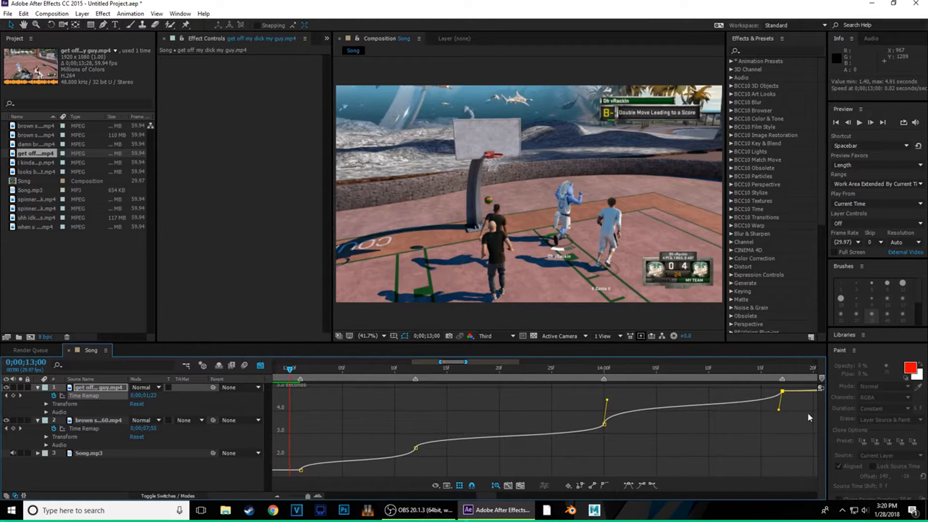
# - Steepen the later keyframes' curve into the last keyframe, then go back to layer bars
pyautogui.click(496, 486)
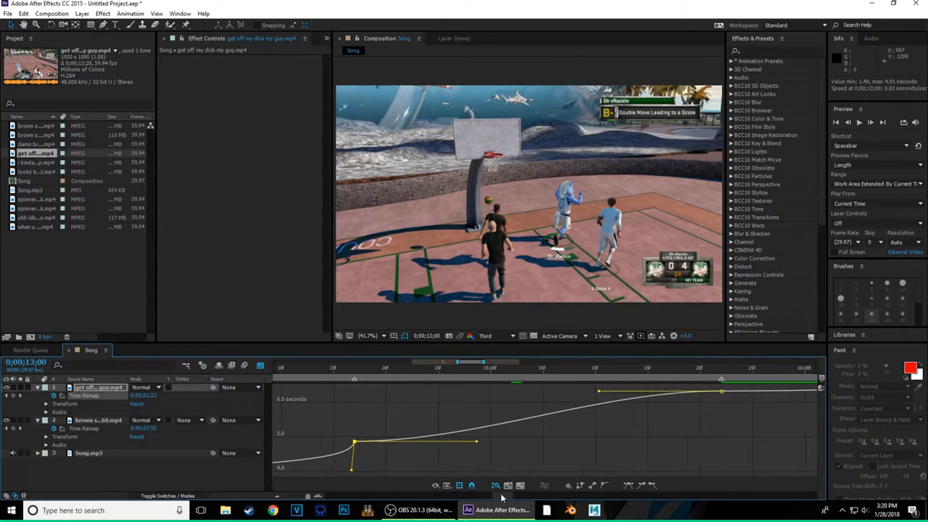
pyautogui.moveTo(489, 441); pyautogui.dragTo(345, 414)
pyautogui.moveTo(613, 393); pyautogui.dragTo(795, 417)
pyautogui.moveTo(499, 497)
pyautogui.mouseDown()
pyautogui.moveTo(530, 505)
pyautogui.moveTo(488, 497)
pyautogui.mouseUp()
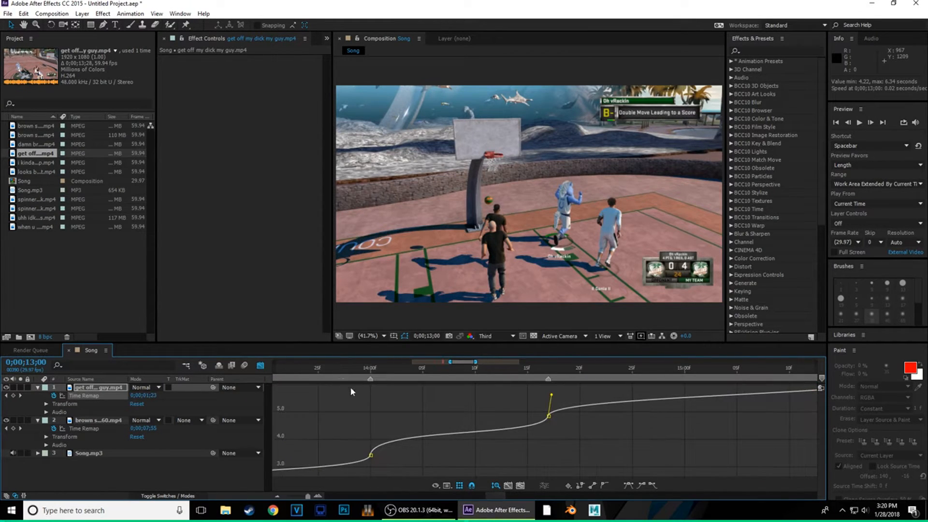
pyautogui.click(260, 365)
# - Back in the zoomed-out layer view, delete the stray Time Remap keyframe on the top clip
pyautogui.click(278, 496)
pyautogui.click(277, 496)
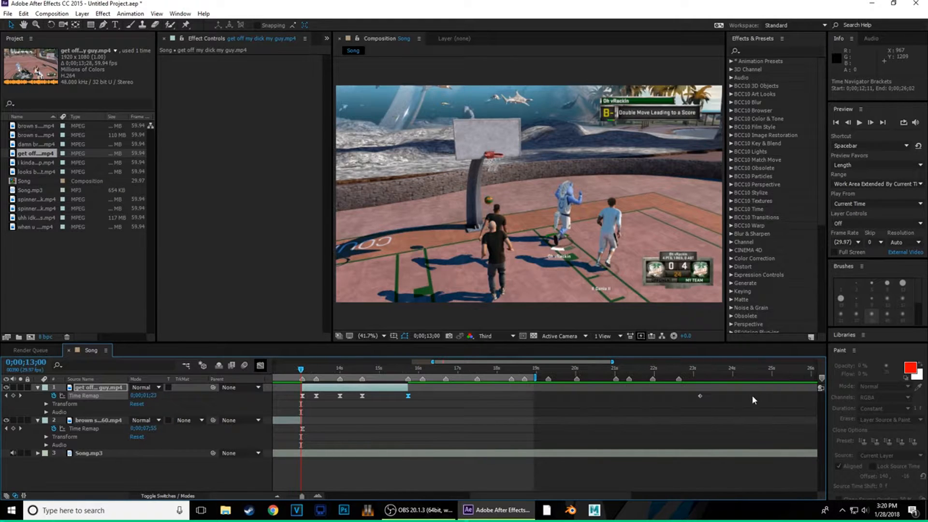
pyautogui.click(497, 478)
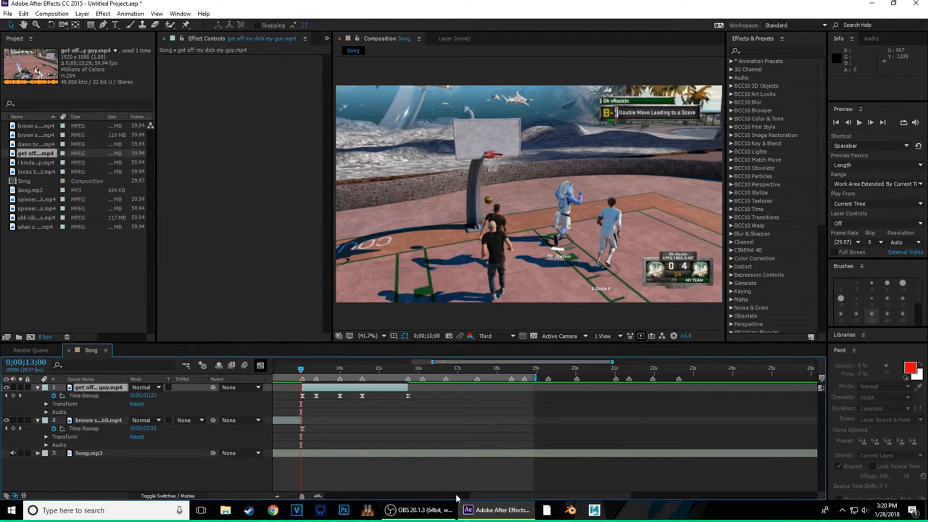
pyautogui.moveTo(457, 498); pyautogui.dragTo(402, 498)
pyautogui.moveTo(389, 393); pyautogui.dragTo(354, 411)
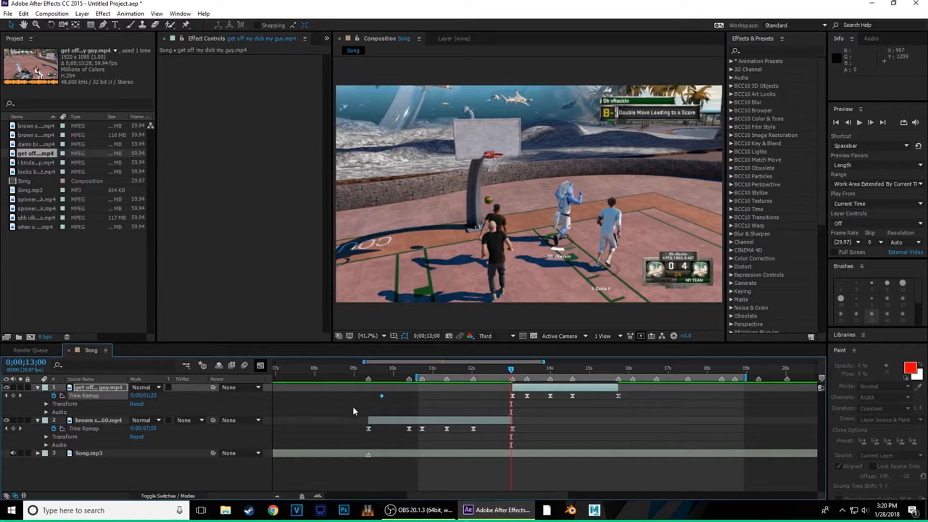
pyautogui.press('Delete')
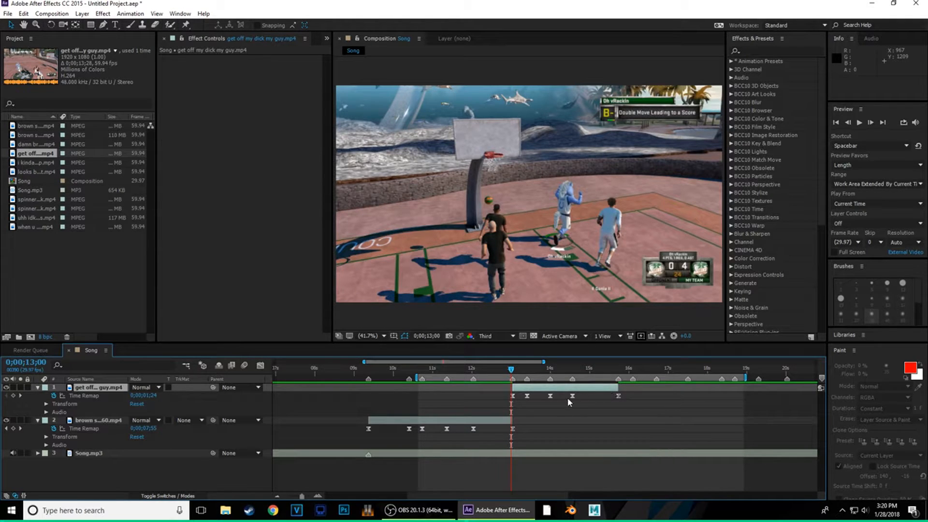
# - Set the work area from about 9 seconds to 16;02, preview it, and select the 13;12 keyframe
pyautogui.click(489, 371)
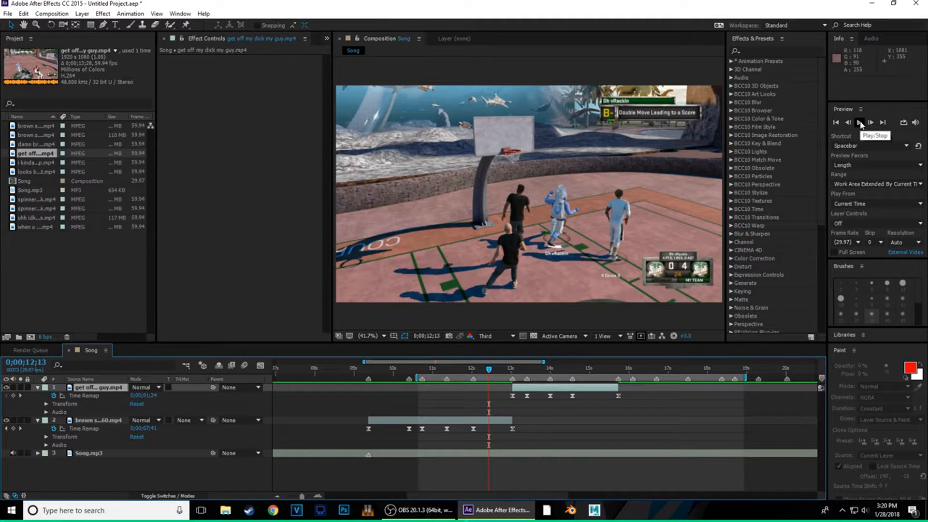
pyautogui.moveTo(417, 379)
pyautogui.mouseDown()
pyautogui.moveTo(491, 388)
pyautogui.moveTo(364, 387)
pyautogui.mouseUp()
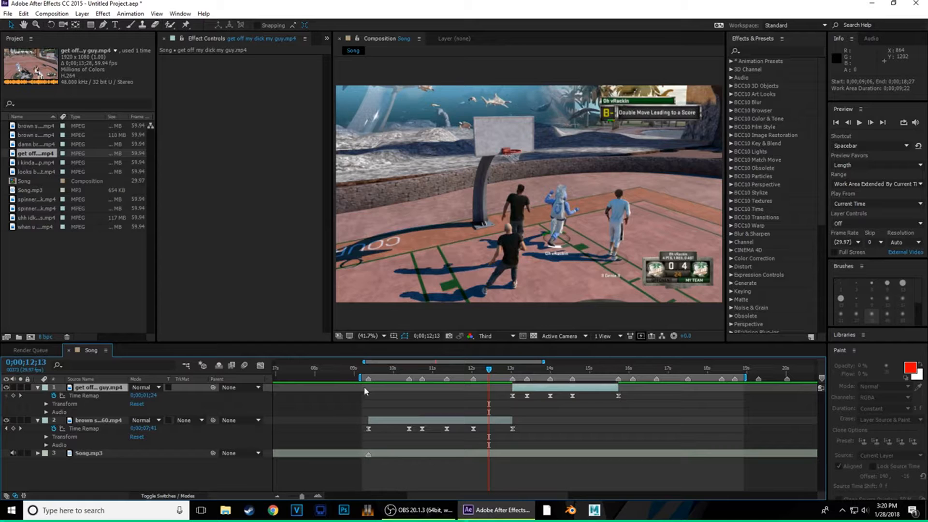
pyautogui.moveTo(744, 378); pyautogui.dragTo(632, 389)
pyautogui.click(859, 123)
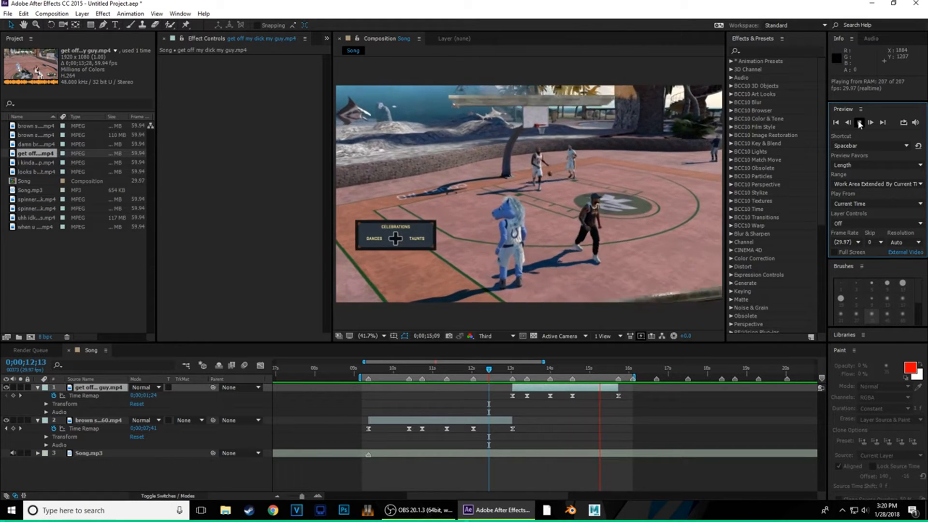
pyautogui.click(859, 123)
pyautogui.moveTo(614, 370); pyautogui.dragTo(528, 403)
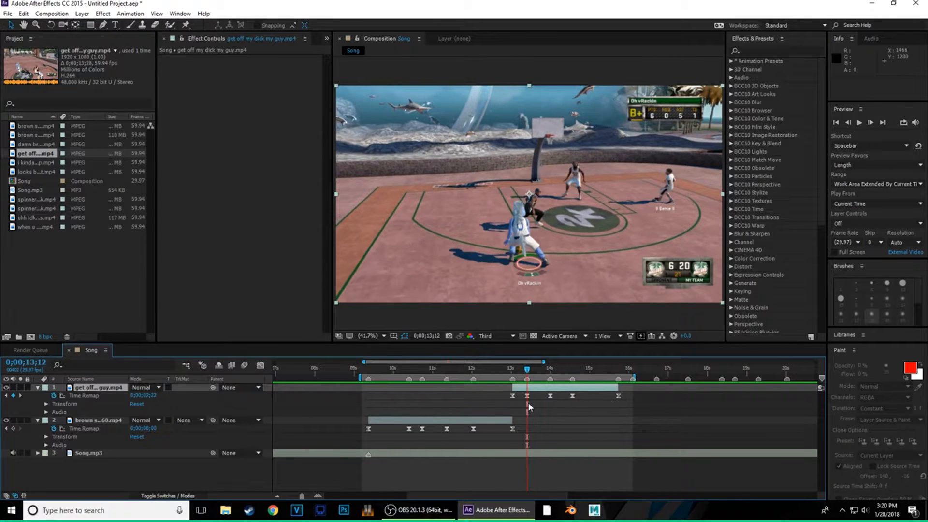
pyautogui.click(527, 396)
# - In the Graph Editor, drag the 13;12 keyframe's Bezier handle to ease the speed change, then preview from 12;29
pyautogui.click(260, 365)
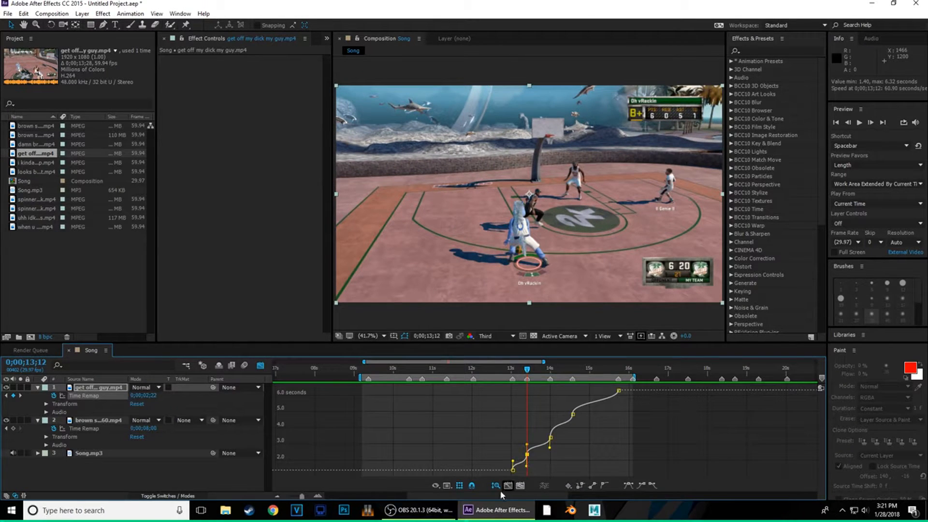
pyautogui.click(318, 496)
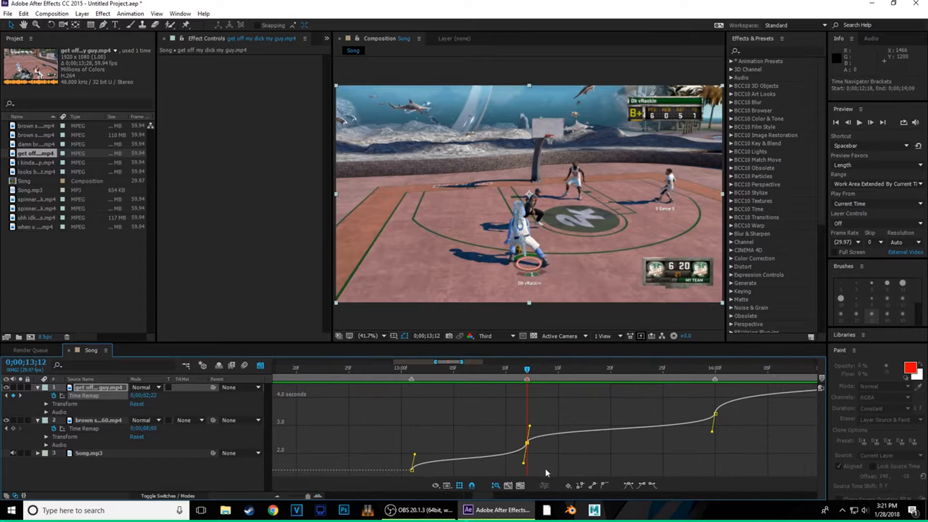
pyautogui.moveTo(529, 428); pyautogui.dragTo(527, 454)
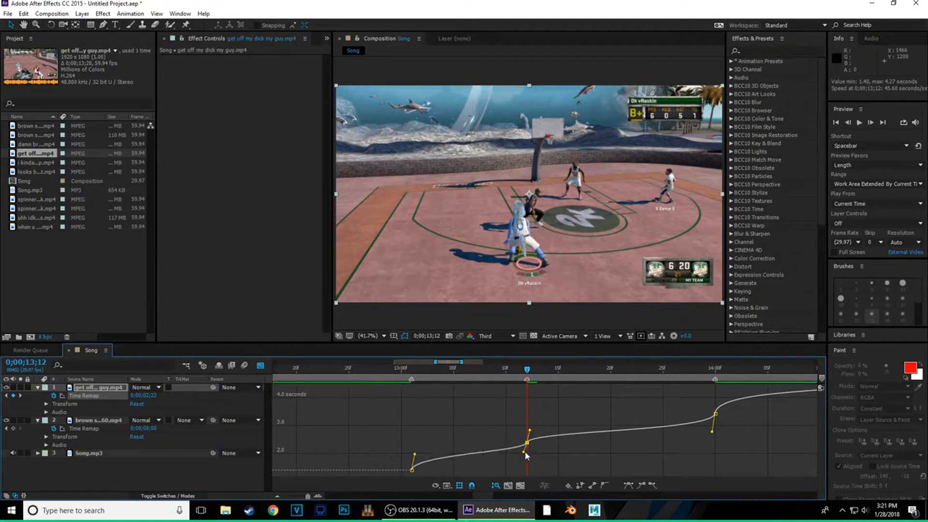
pyautogui.click(260, 366)
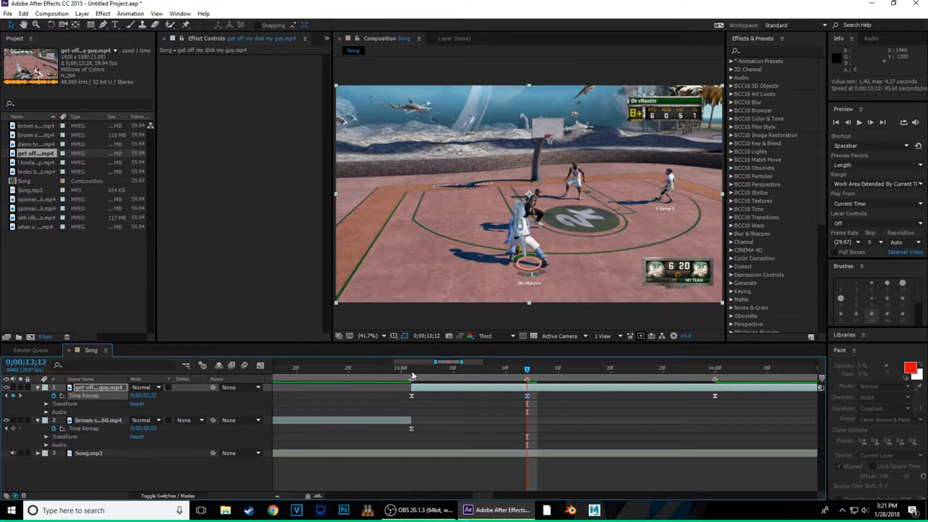
pyautogui.click(391, 368)
pyautogui.click(861, 122)
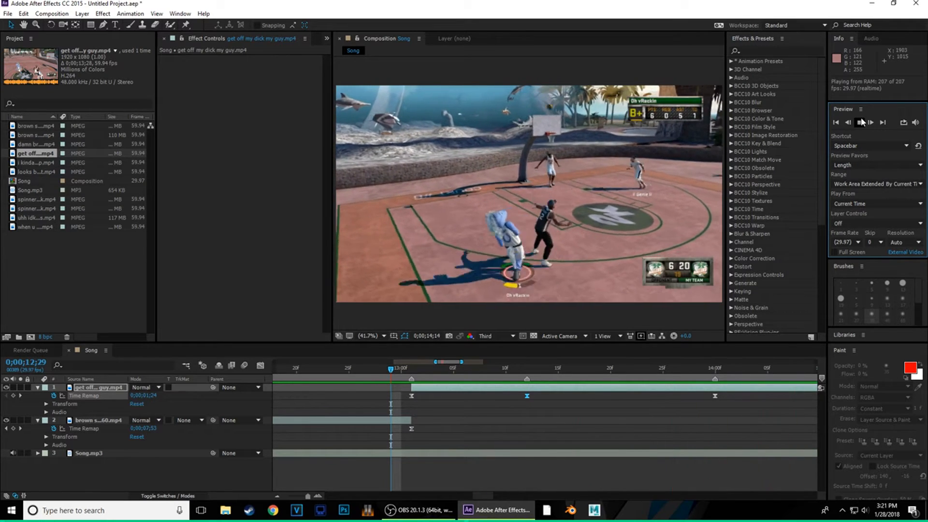
pyautogui.click(861, 122)
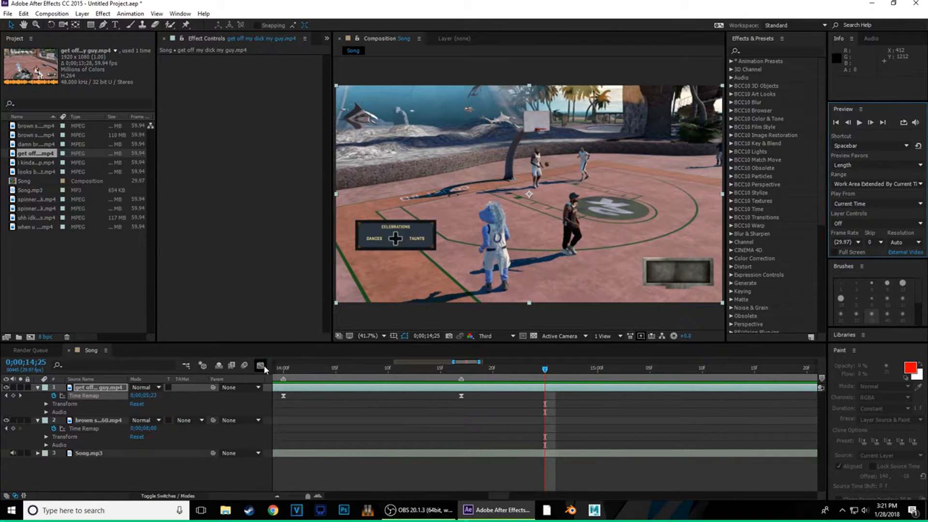
# - Lengthen the keyframe's upper handle to smooth the ramp, then scrub and play from 13;12 to check it
pyautogui.click(260, 366)
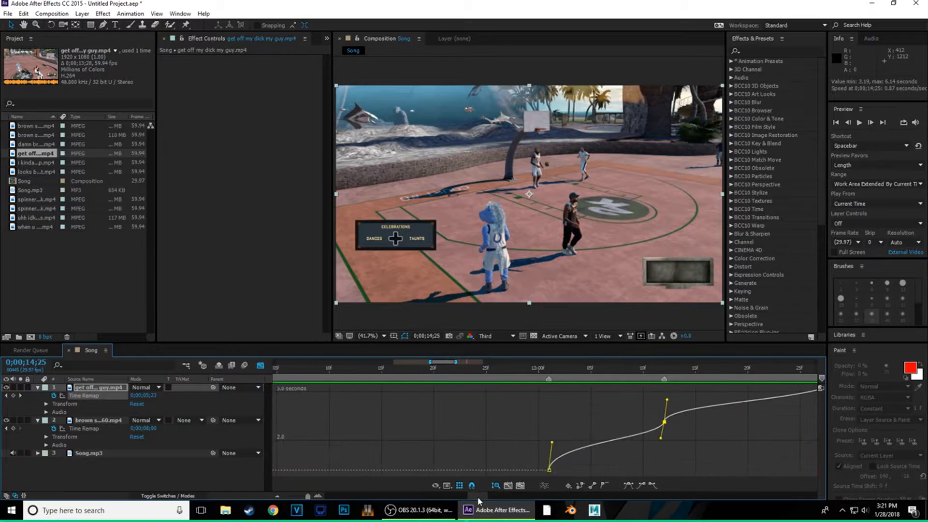
pyautogui.hscroll(-5, 478, 497)
pyautogui.moveTo(486, 499); pyautogui.dragTo(487, 499)
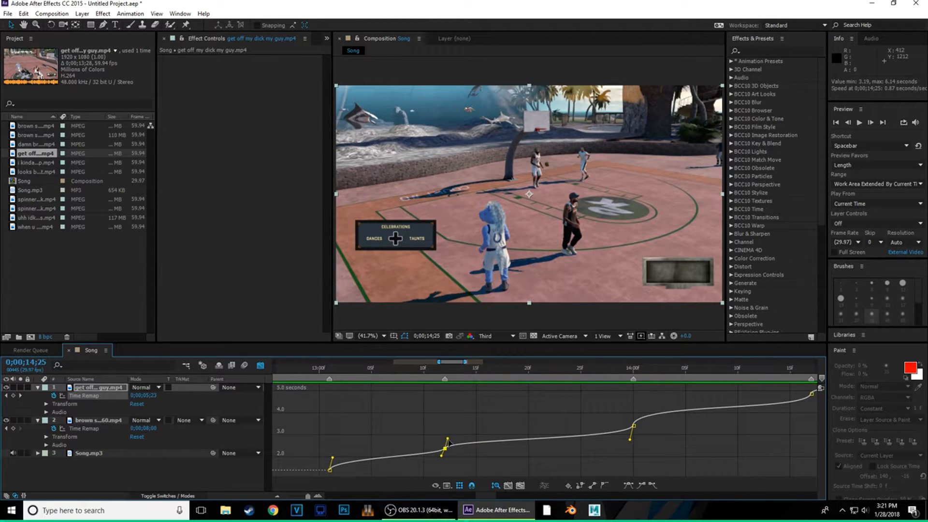
pyautogui.moveTo(448, 439); pyautogui.dragTo(457, 457)
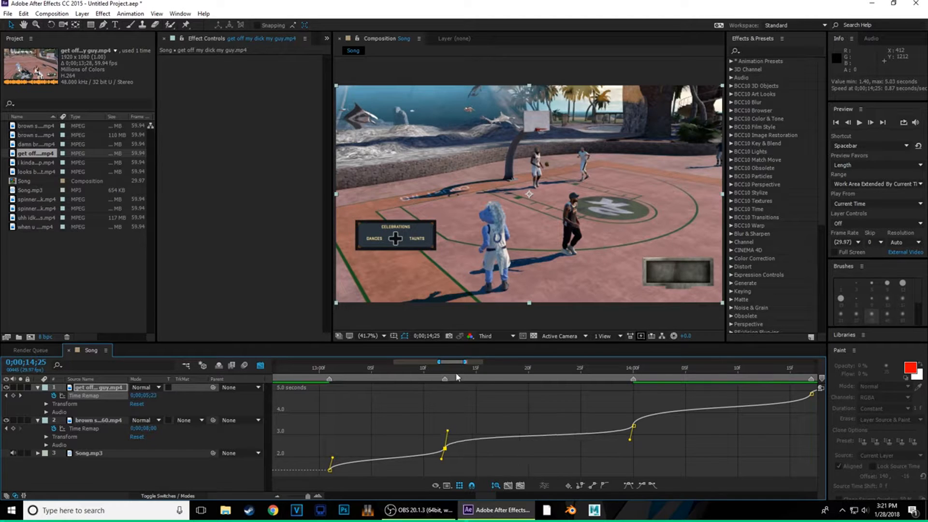
pyautogui.click(447, 371)
pyautogui.moveTo(448, 372); pyautogui.dragTo(573, 380)
pyautogui.press('space')
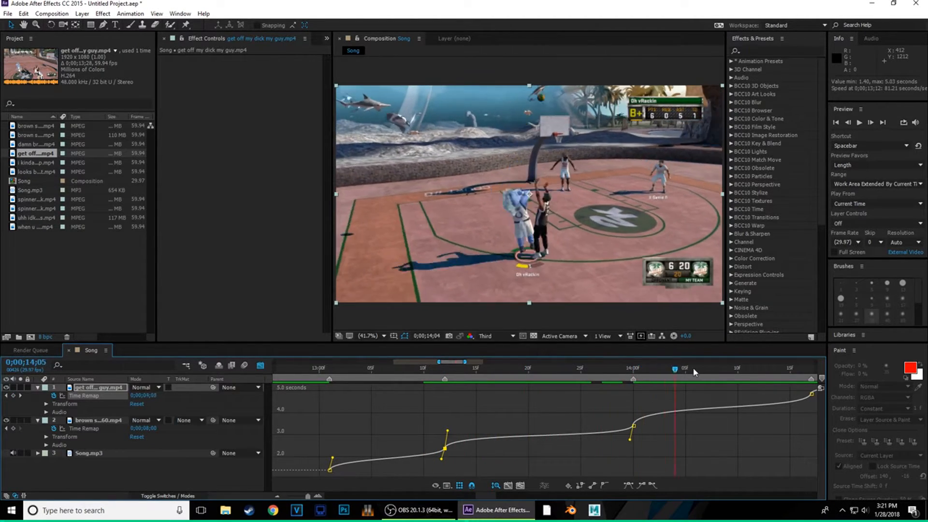
pyautogui.click(260, 365)
pyautogui.click(277, 496)
# - Preview from 11;16 and scrub around 13;02 to check the speed-ramped transition between clips
pyautogui.click(279, 498)
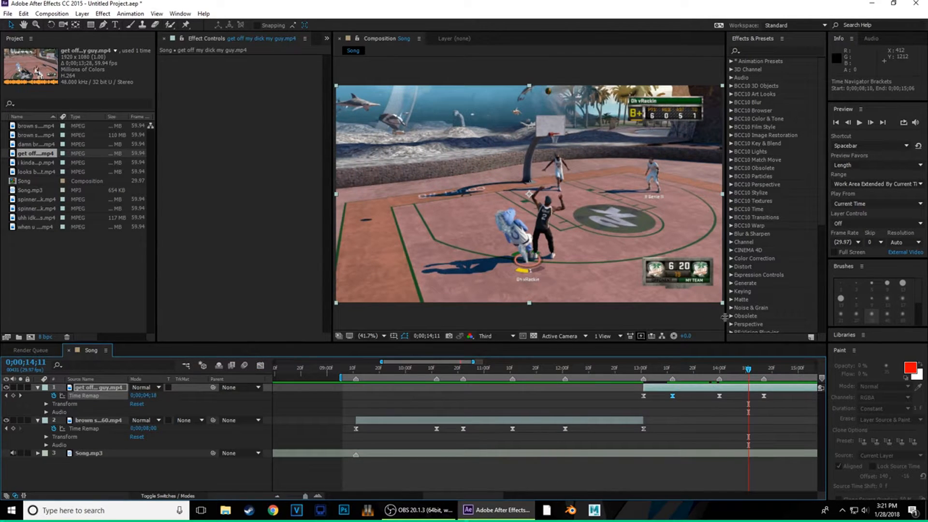
pyautogui.moveTo(748, 369); pyautogui.dragTo(527, 394)
pyautogui.click(863, 124)
pyautogui.click(863, 124)
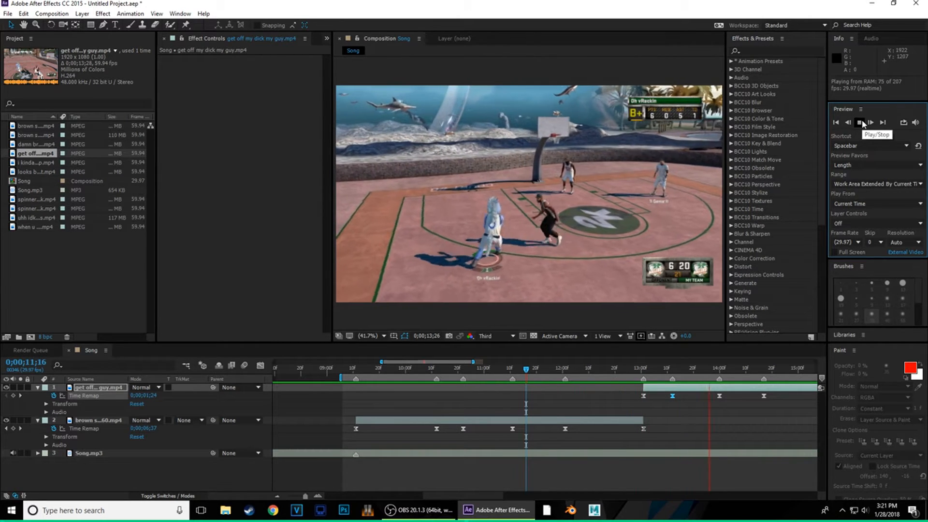
pyautogui.click(863, 123)
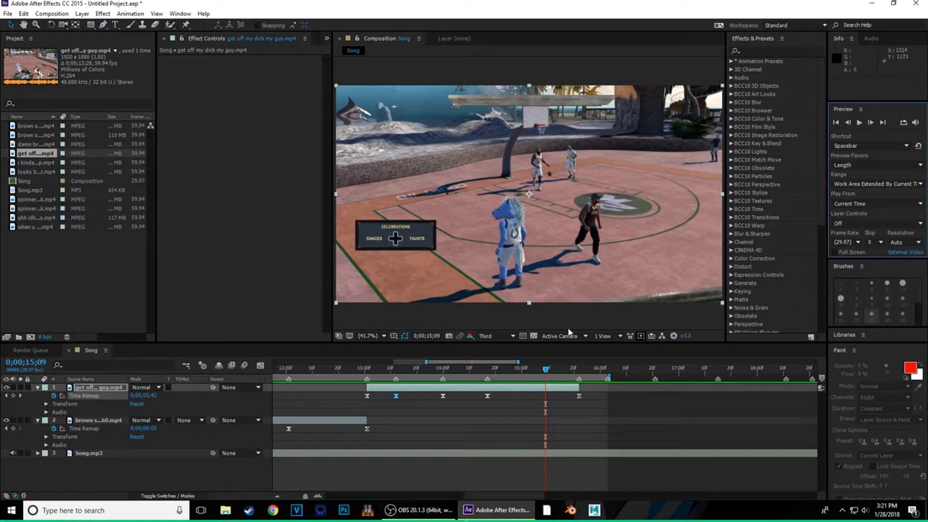
pyautogui.moveTo(545, 370); pyautogui.dragTo(367, 401)
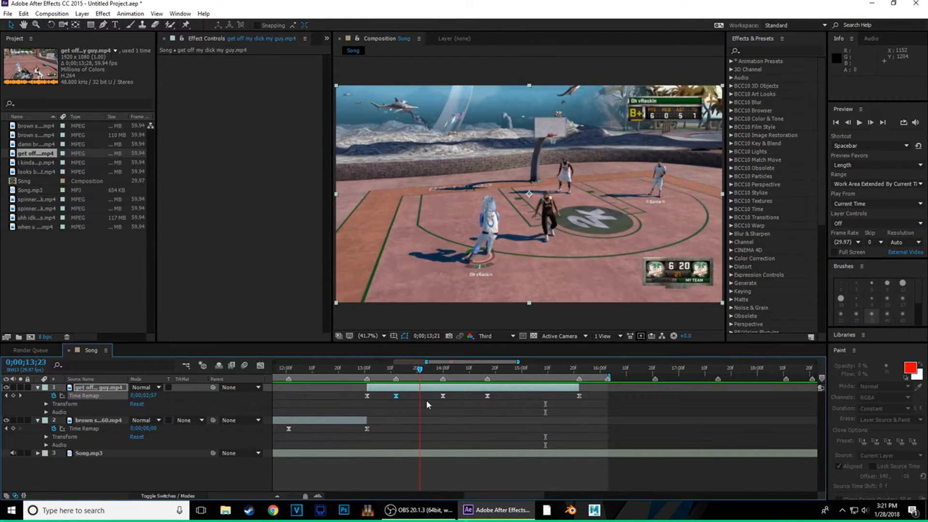
pyautogui.moveTo(489, 397); pyautogui.dragTo(359, 419)
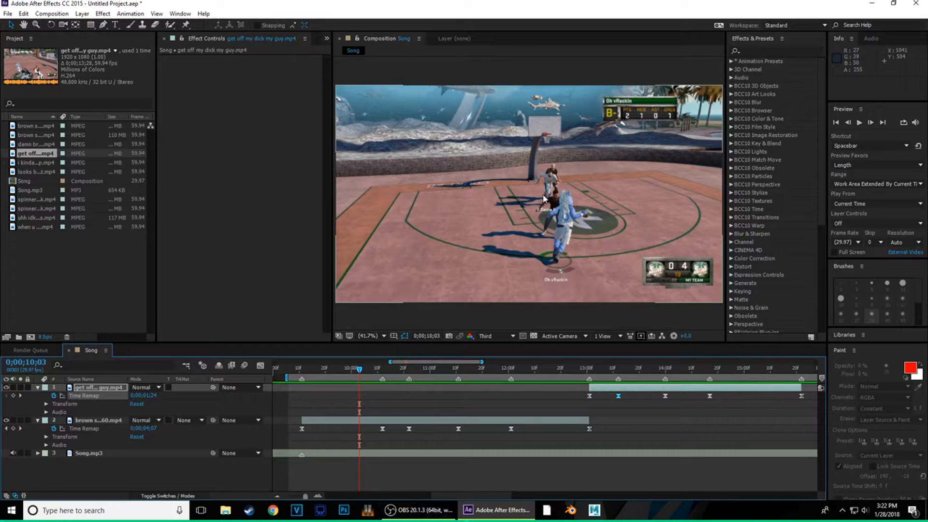
# - Collapse the property lists of the top clip and the brown shirt 360.mp4 layer
pyautogui.click(395, 421)
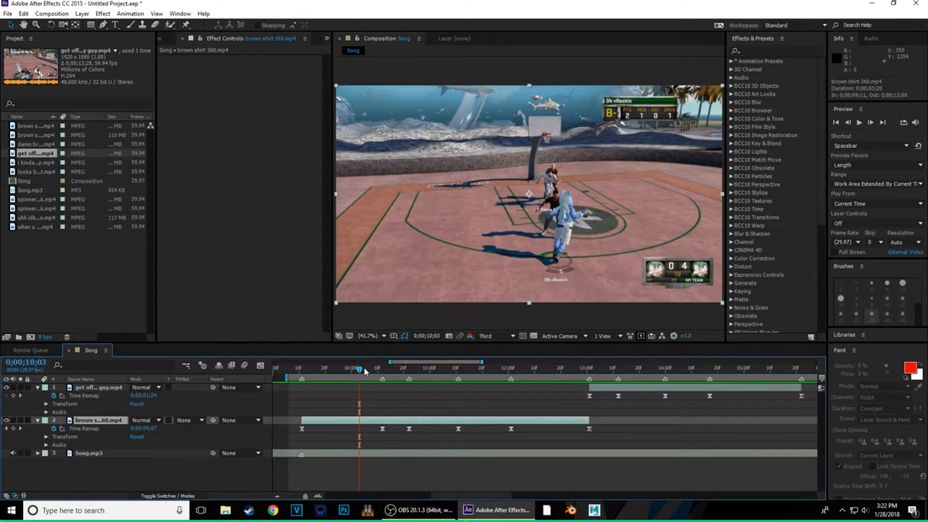
pyautogui.click(38, 388)
pyautogui.click(38, 396)
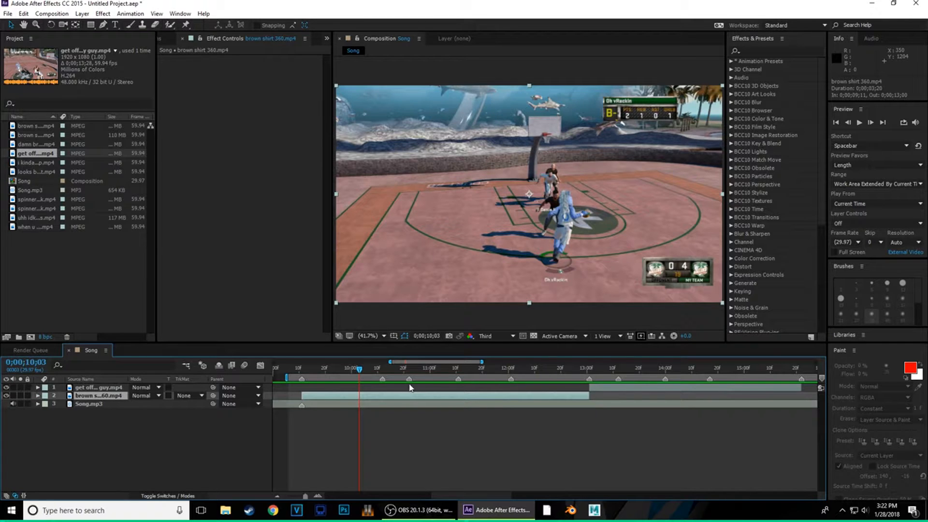
# - Scrub to about 12;29 near the clip cut and add a new adjustment layer above the clips
pyautogui.moveTo(356, 373); pyautogui.dragTo(610, 376)
pyautogui.moveTo(636, 375); pyautogui.dragTo(590, 406)
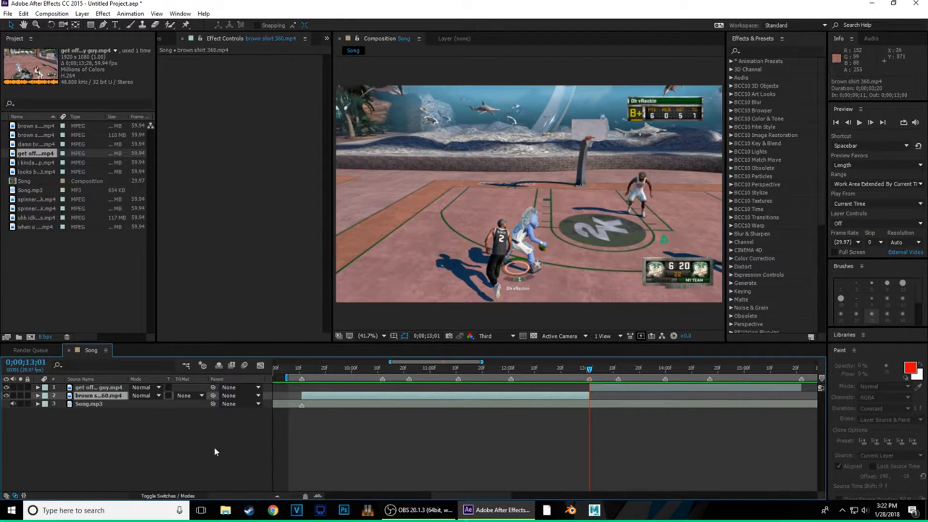
pyautogui.click(102, 390)
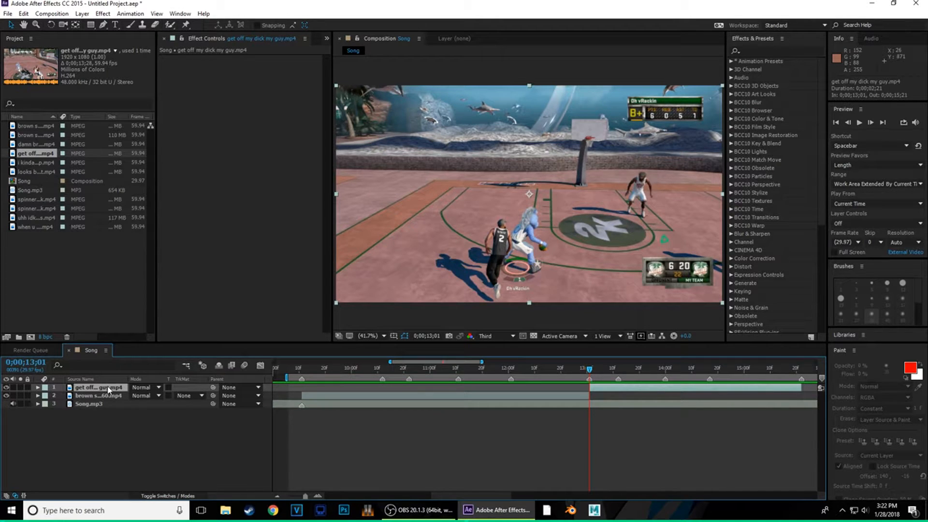
pyautogui.rightClick(109, 390)
pyautogui.moveTo(139, 289)
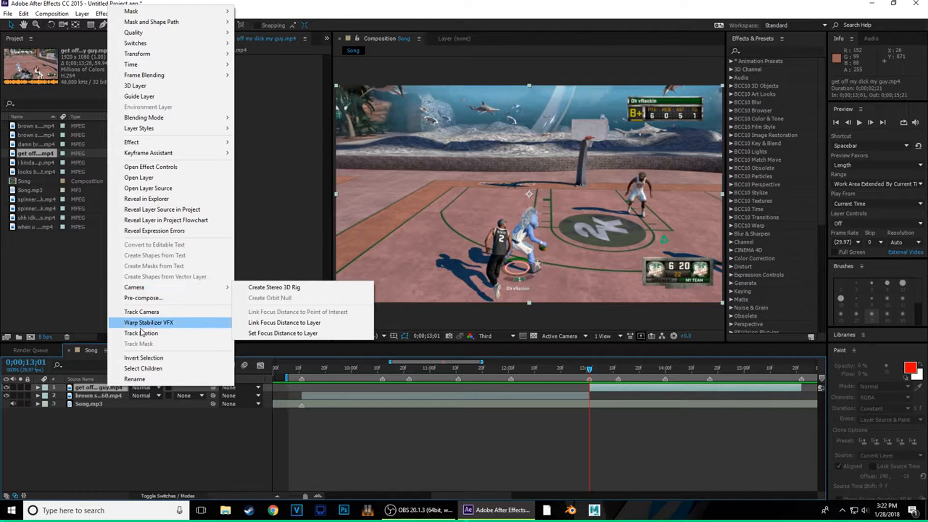
pyautogui.click(92, 389)
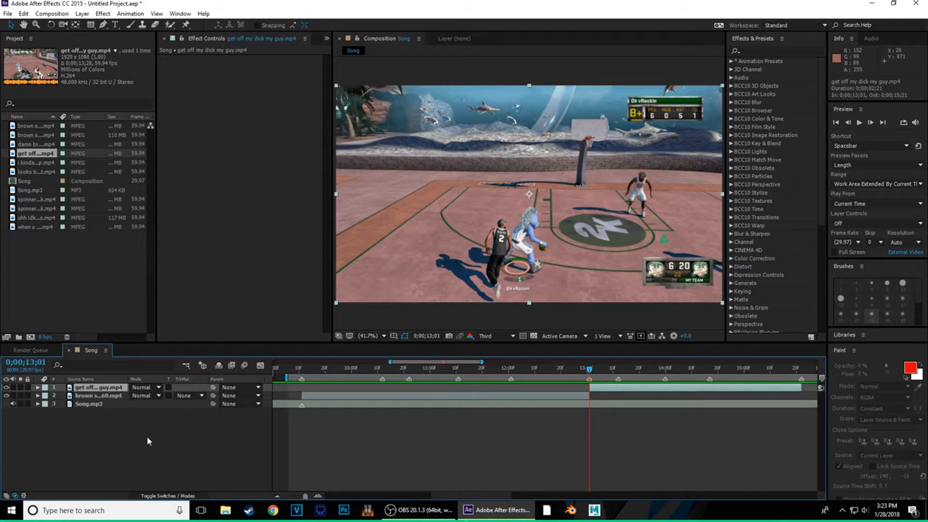
pyautogui.rightClick(278, 428)
pyautogui.rightClick(287, 367)
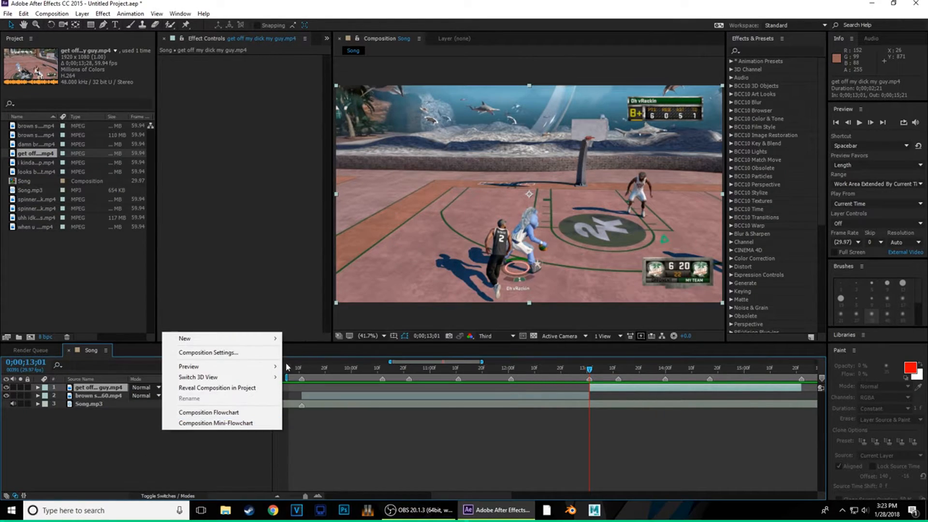
pyautogui.rightClick(281, 439)
pyautogui.moveTo(391, 349)
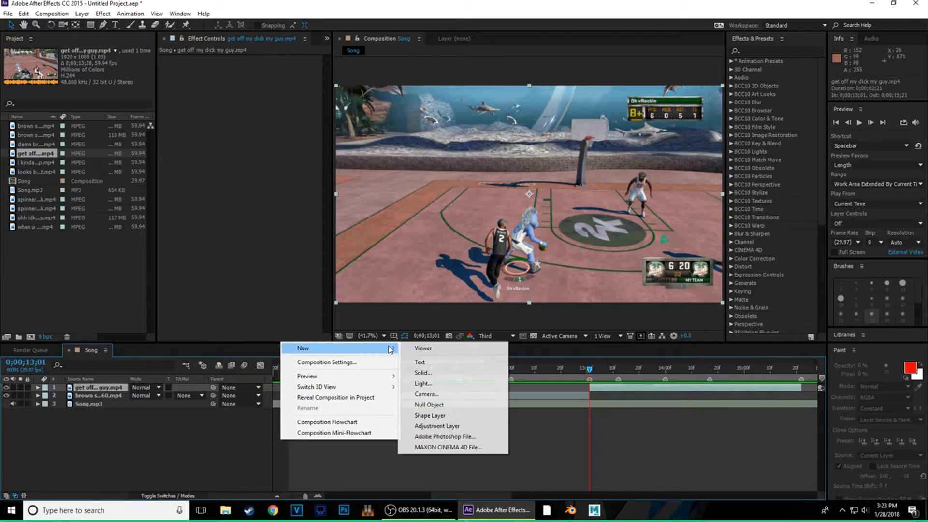
pyautogui.click(444, 427)
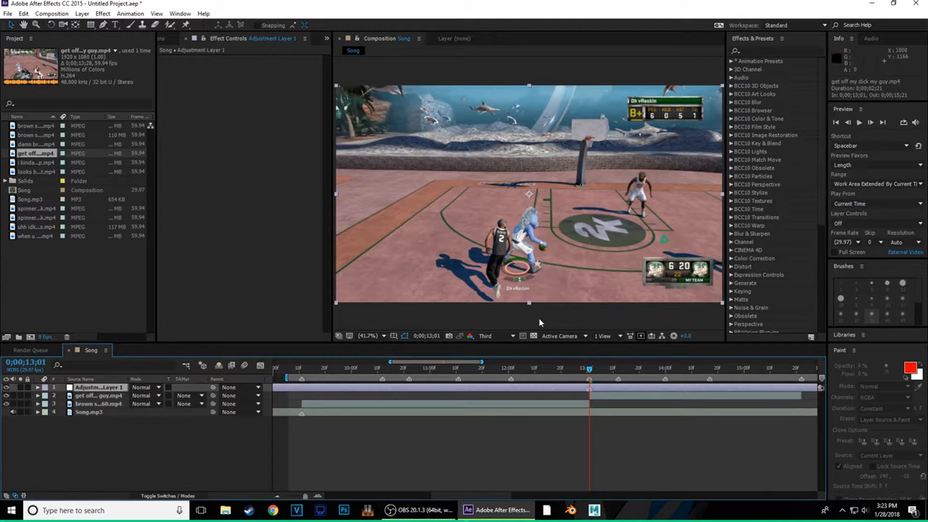
# - Split the adjustment layer at 13;06 and delete the part after it
pyautogui.moveTo(589, 372)
pyautogui.mouseDown()
pyautogui.moveTo(578, 376)
pyautogui.moveTo(598, 365)
pyautogui.moveTo(590, 367)
pyautogui.mouseUp()
pyautogui.click(872, 124)
pyautogui.click(873, 123)
pyautogui.click(873, 124)
pyautogui.click(872, 123)
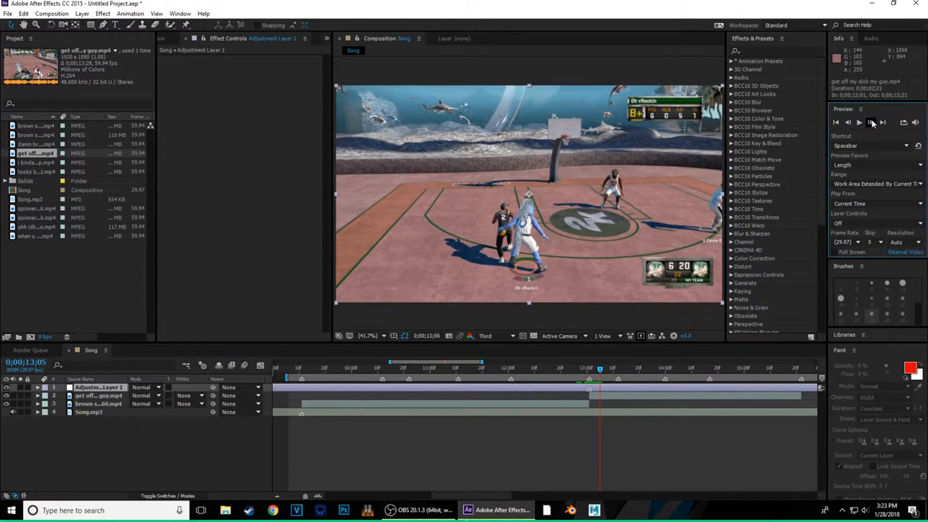
pyautogui.click(872, 124)
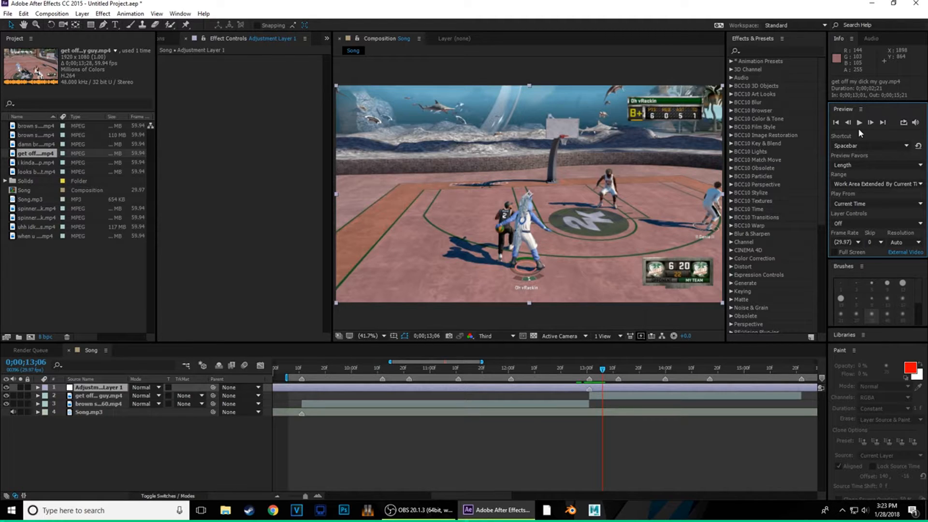
pyautogui.hotkey('ctrl', 'shift', 'd')
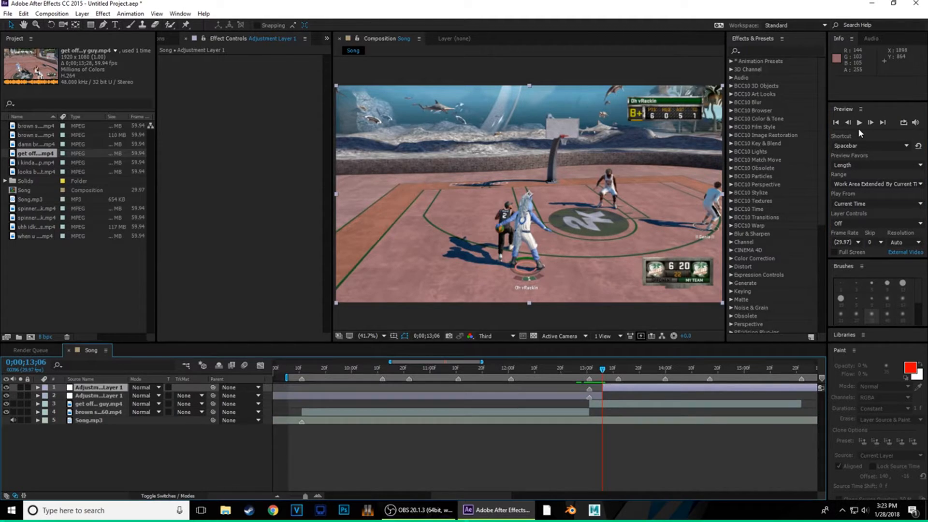
pyautogui.press('Delete')
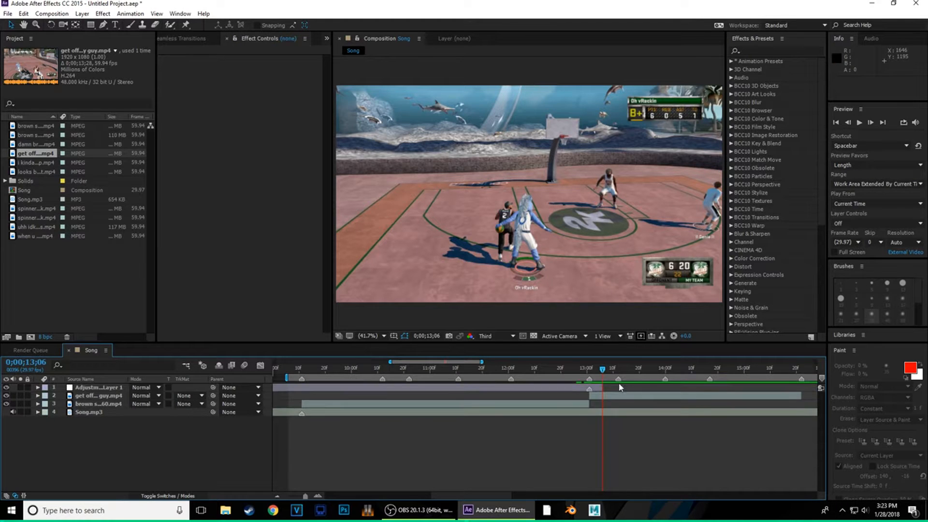
# - Split the adjustment layer at 12;26, delete the earlier piece, and scrub across the cut
pyautogui.click(593, 389)
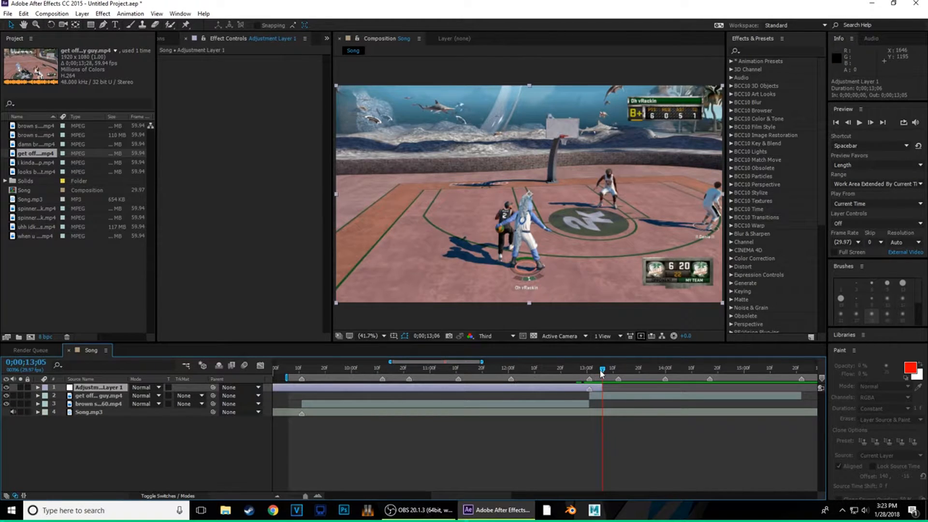
pyautogui.moveTo(603, 371); pyautogui.dragTo(589, 370)
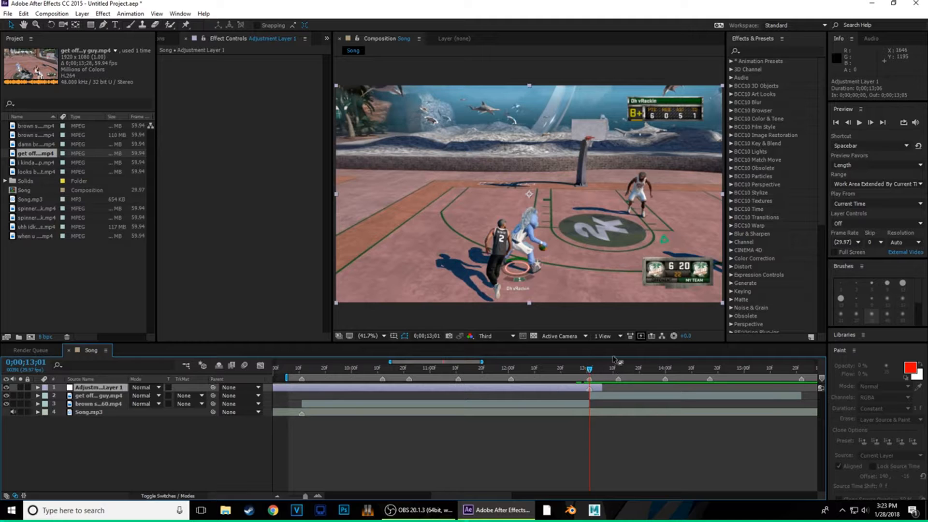
pyautogui.click(849, 123)
pyautogui.click(849, 123)
pyautogui.click(849, 123)
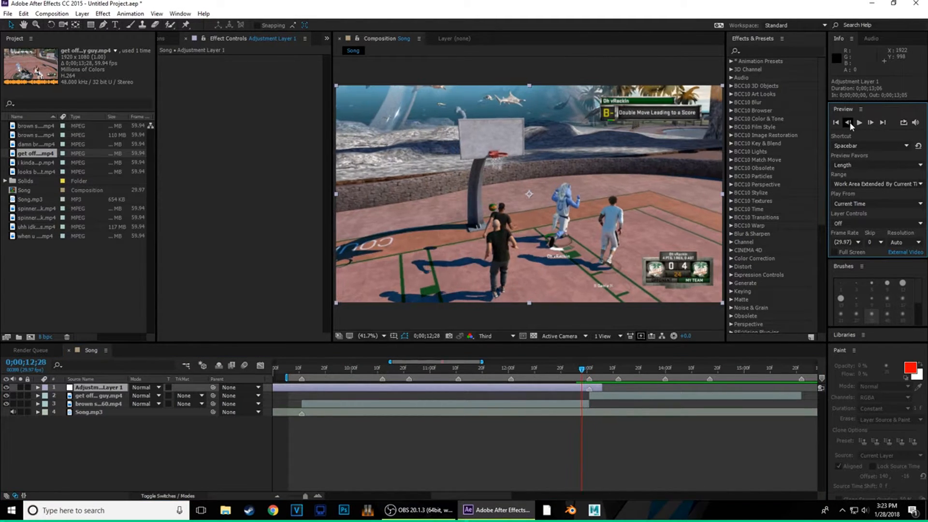
pyautogui.click(849, 123)
pyautogui.click(849, 122)
pyautogui.hotkey('ctrl', 'shift', 'd')
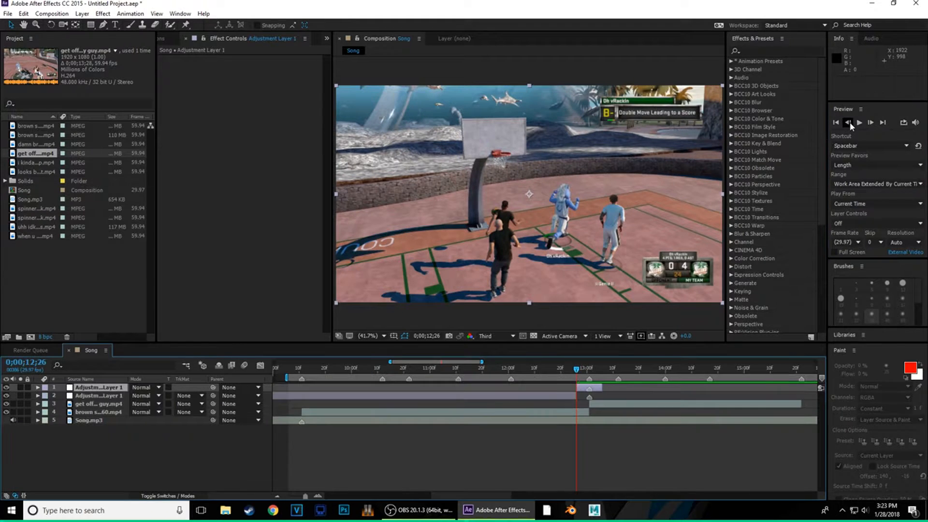
pyautogui.click(555, 397)
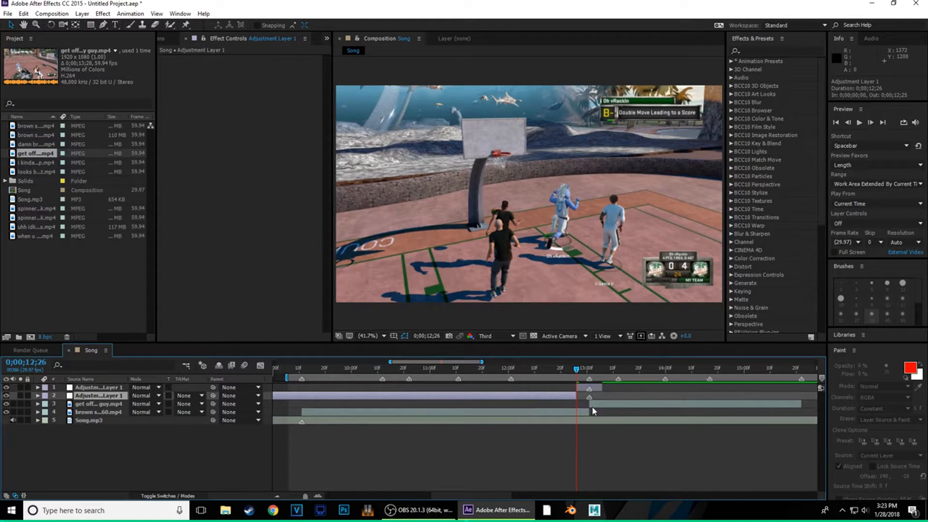
pyautogui.press('Delete')
pyautogui.click(595, 388)
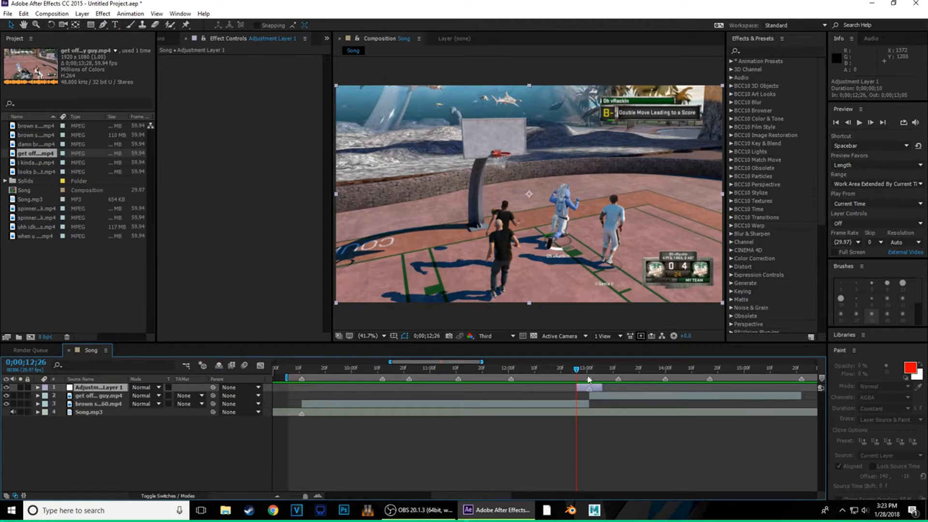
pyautogui.moveTo(577, 370); pyautogui.dragTo(589, 387)
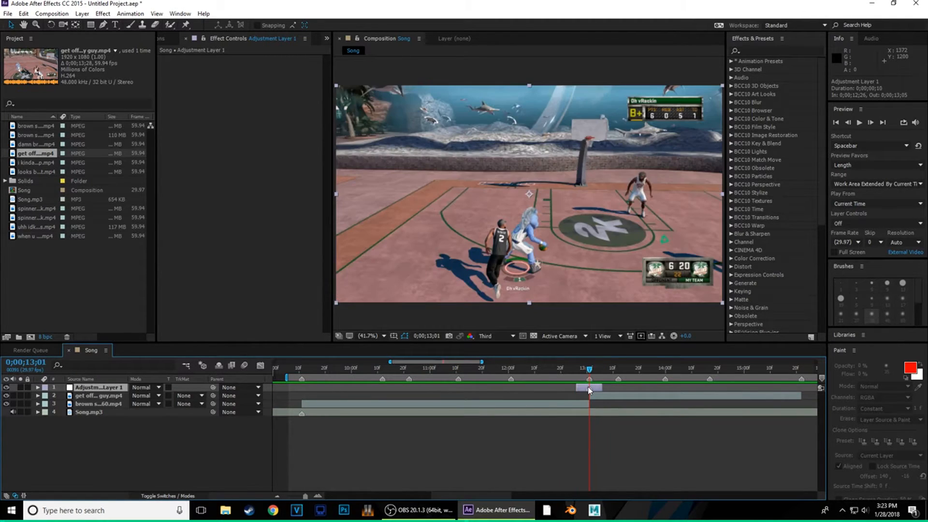
# - Search Effects & Presets for 'trans' and drag the Transform effect onto Adjustment Layer 1
pyautogui.click(776, 51)
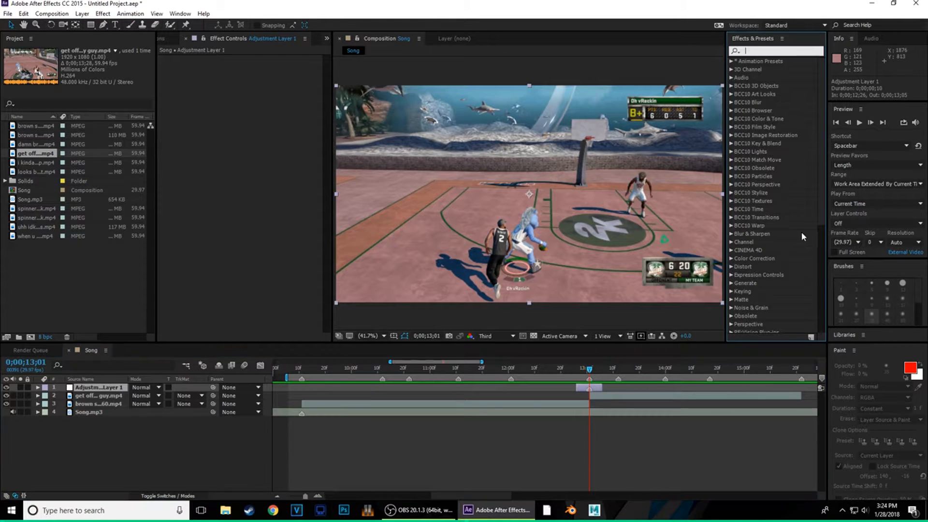
pyautogui.write('warp')
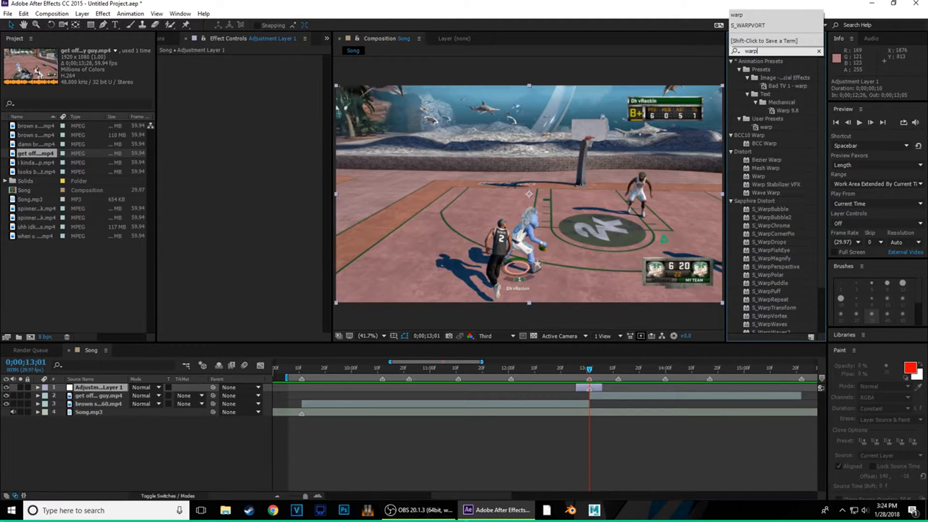
pyautogui.press('BackSpace')
pyautogui.press('BackSpace')
pyautogui.press('BackSpace')
pyautogui.press('BackSpace')
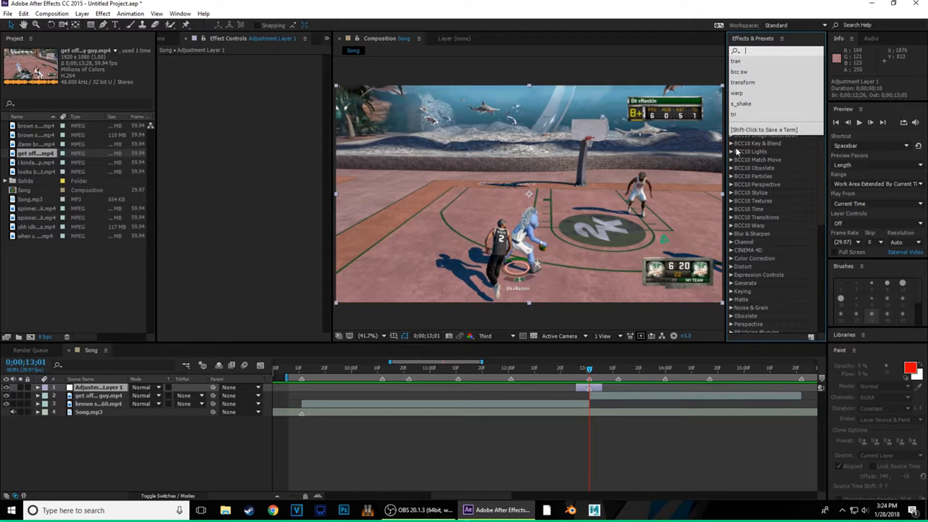
pyautogui.click(782, 222)
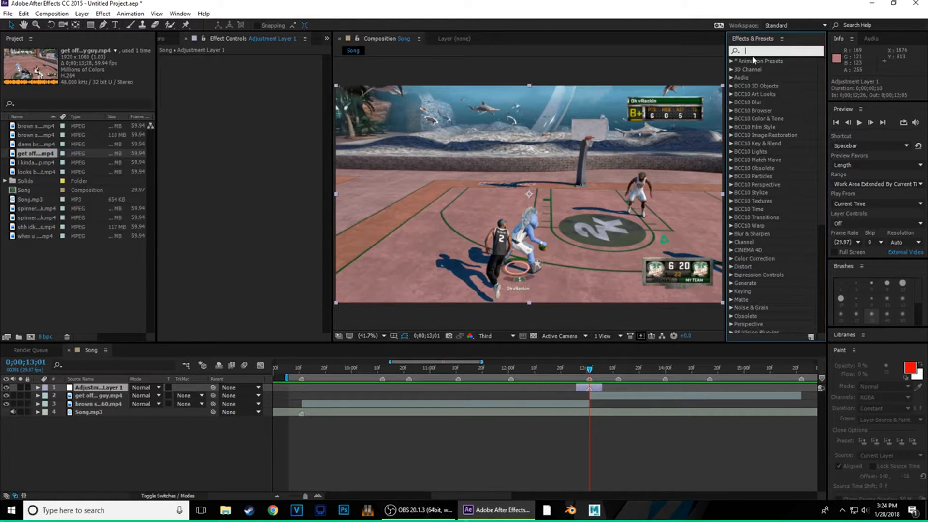
pyautogui.click(793, 51)
pyautogui.write('trans')
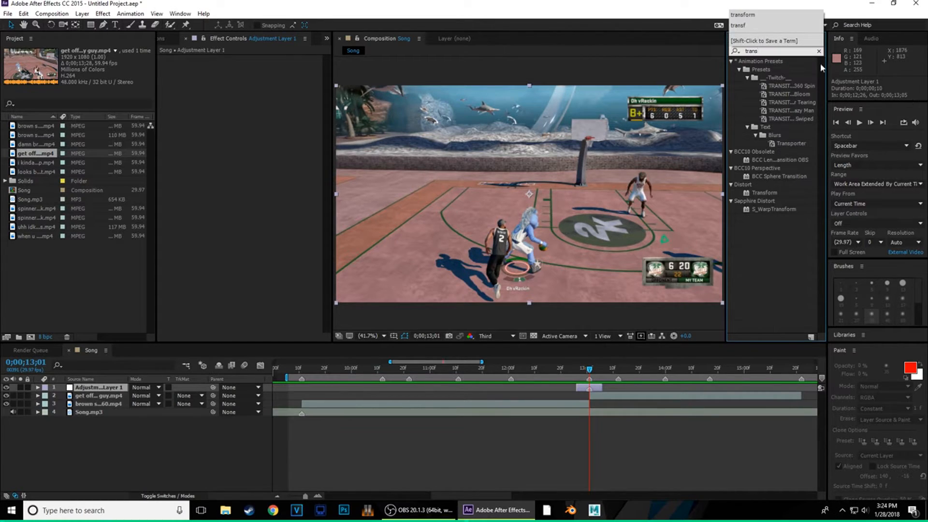
pyautogui.moveTo(771, 192); pyautogui.dragTo(593, 387)
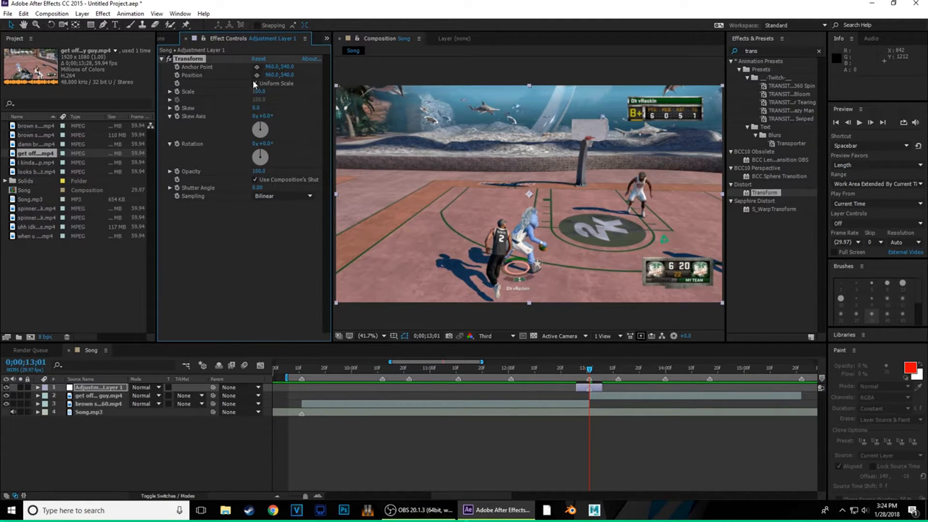
# - Magnify the timeline around the cut and set Transform Scale to 146 at 13;01
pyautogui.click(323, 497)
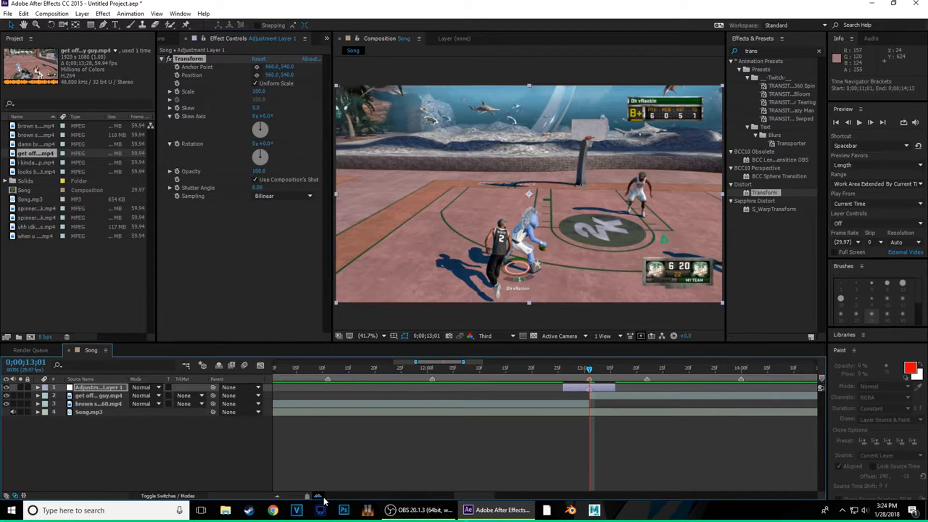
pyautogui.click(323, 497)
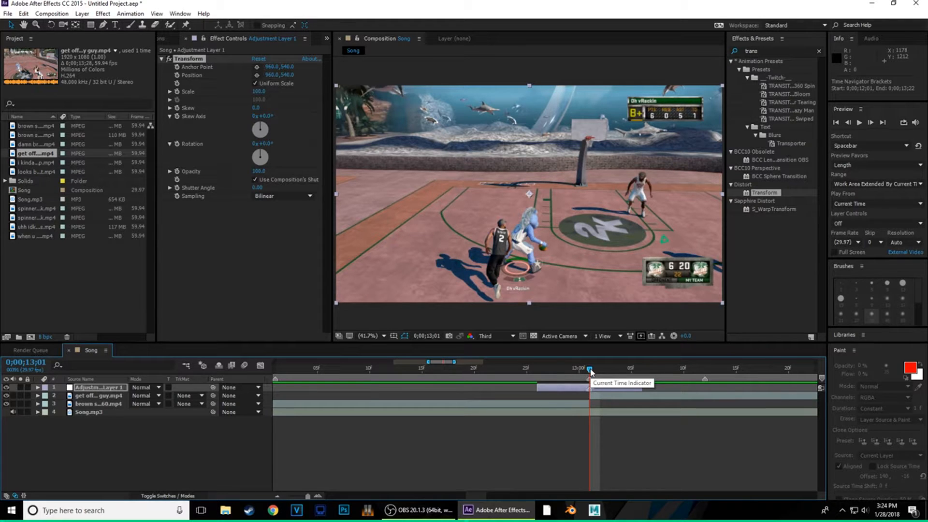
pyautogui.moveTo(590, 371); pyautogui.dragTo(589, 402)
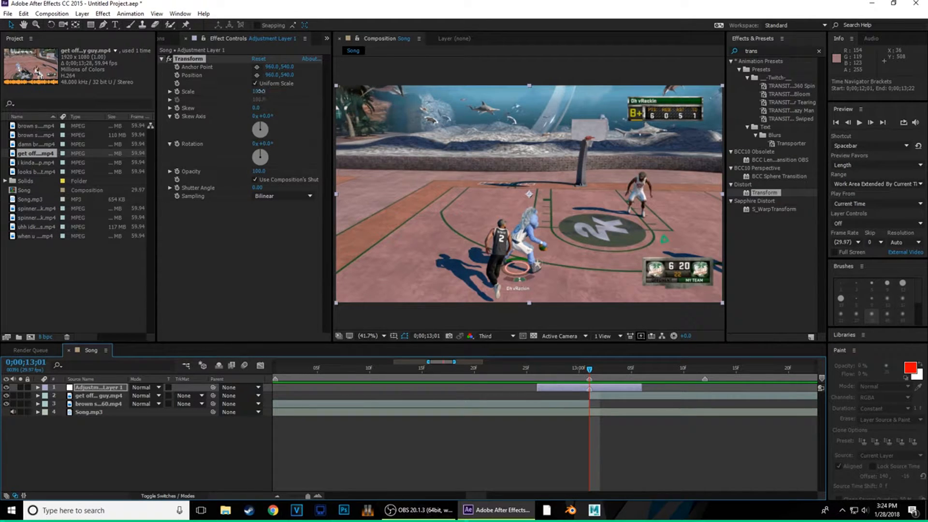
pyautogui.moveTo(260, 91); pyautogui.dragTo(283, 90)
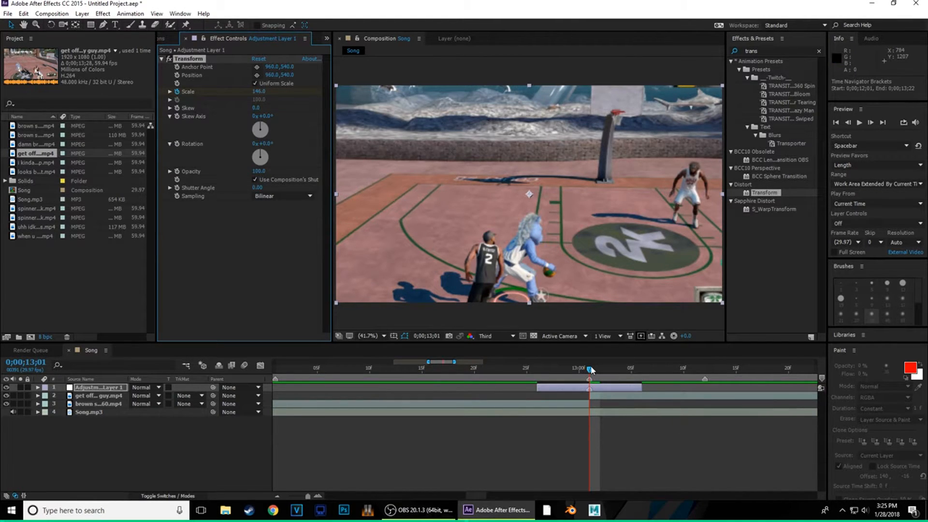
pyautogui.moveTo(590, 370)
pyautogui.mouseDown()
pyautogui.moveTo(580, 373)
pyautogui.moveTo(587, 376)
pyautogui.mouseUp()
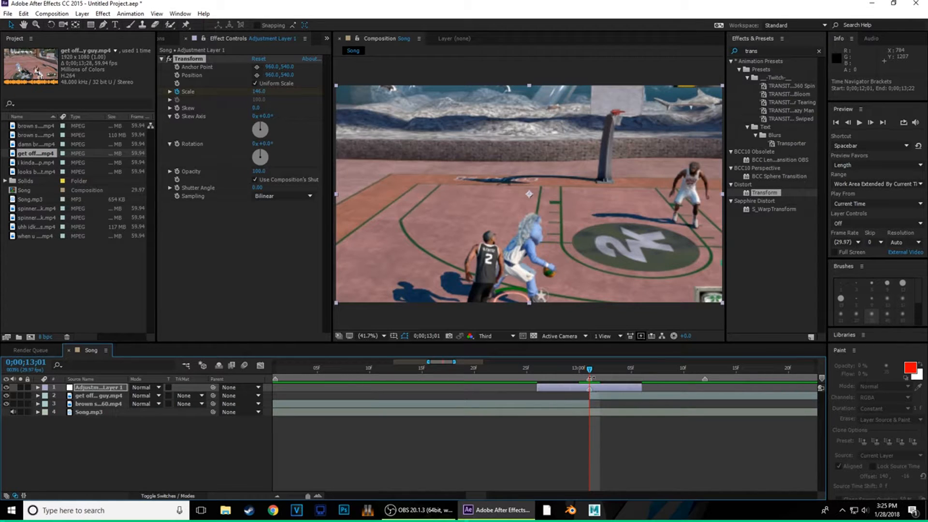
pyautogui.moveTo(590, 377); pyautogui.dragTo(640, 392)
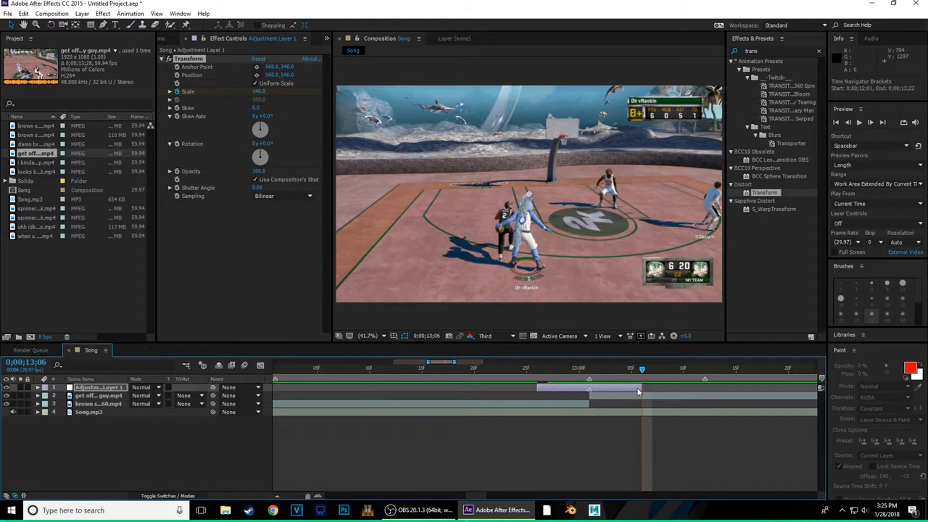
# - Set lower Scale values before and after the 13;01 peak, scrubbing to check the punch-in
pyautogui.moveTo(256, 92); pyautogui.dragTo(246, 101)
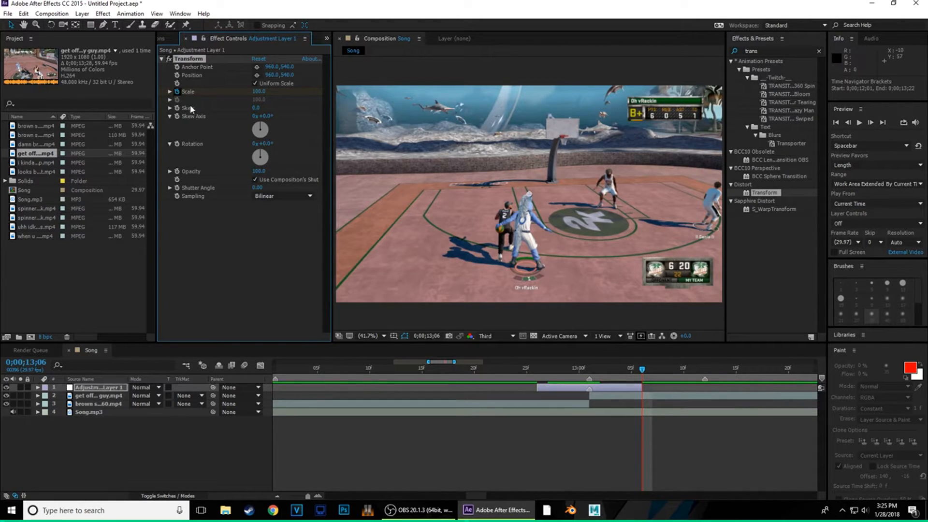
pyautogui.click(590, 374)
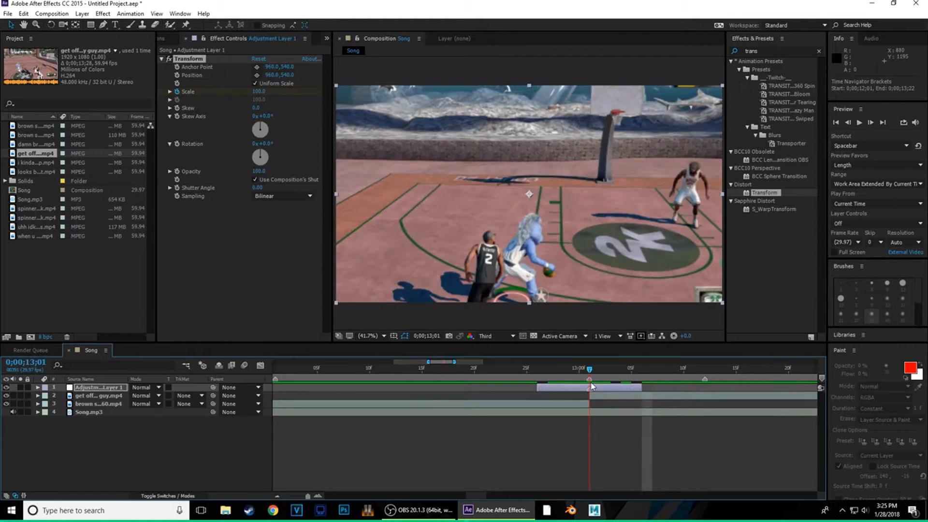
pyautogui.moveTo(592, 386); pyautogui.dragTo(538, 406)
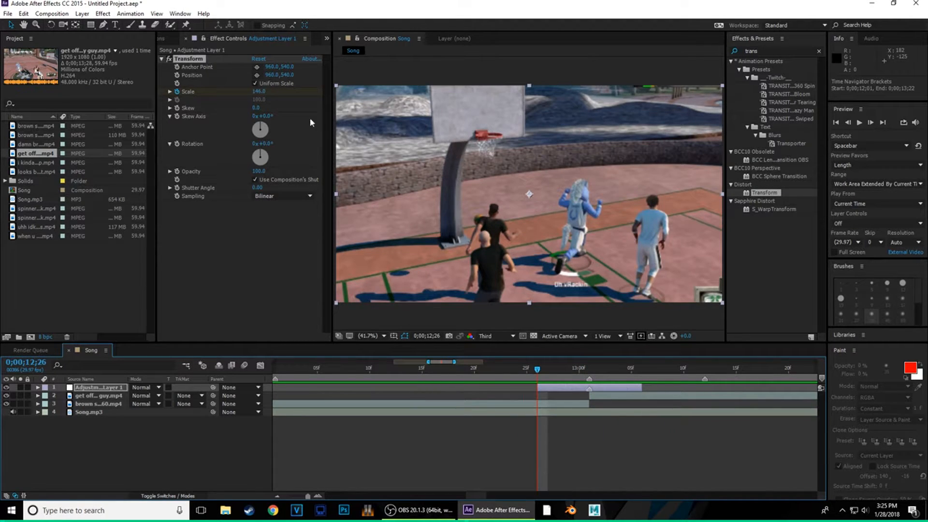
pyautogui.moveTo(537, 377); pyautogui.dragTo(474, 386)
pyautogui.moveTo(582, 379); pyautogui.dragTo(540, 380)
pyautogui.moveTo(260, 92); pyautogui.dragTo(245, 97)
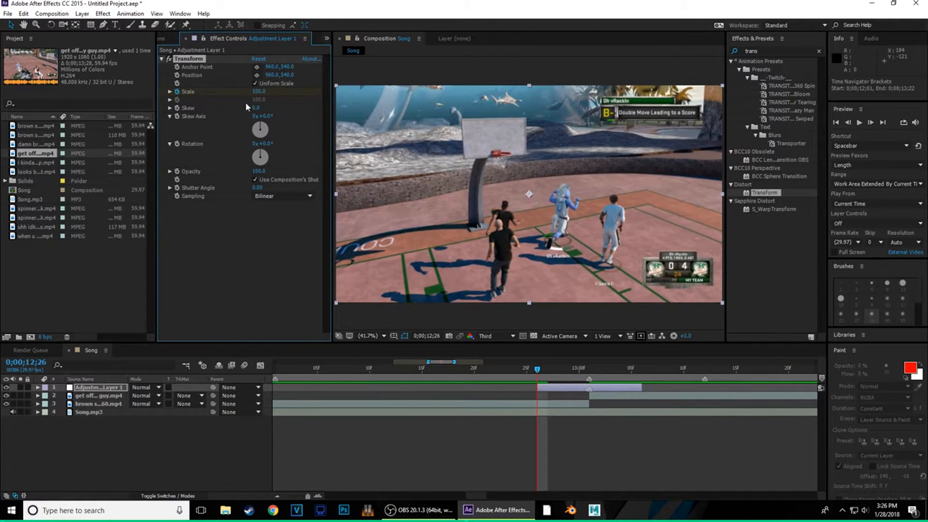
pyautogui.moveTo(513, 379); pyautogui.dragTo(655, 376)
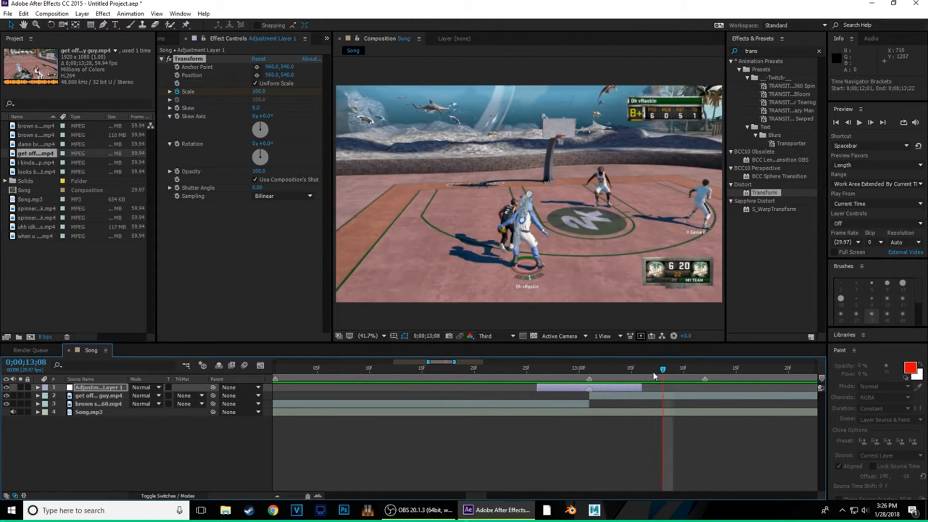
pyautogui.click(590, 378)
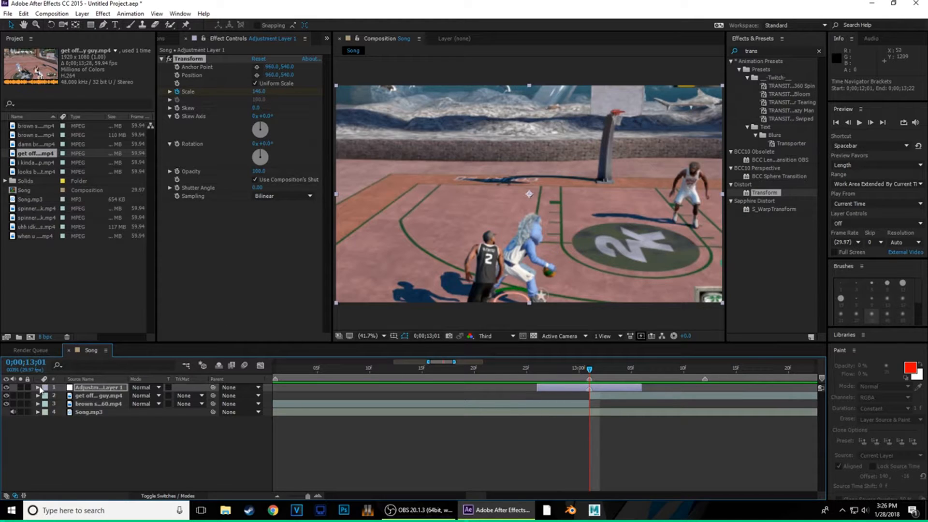
pyautogui.click(38, 388)
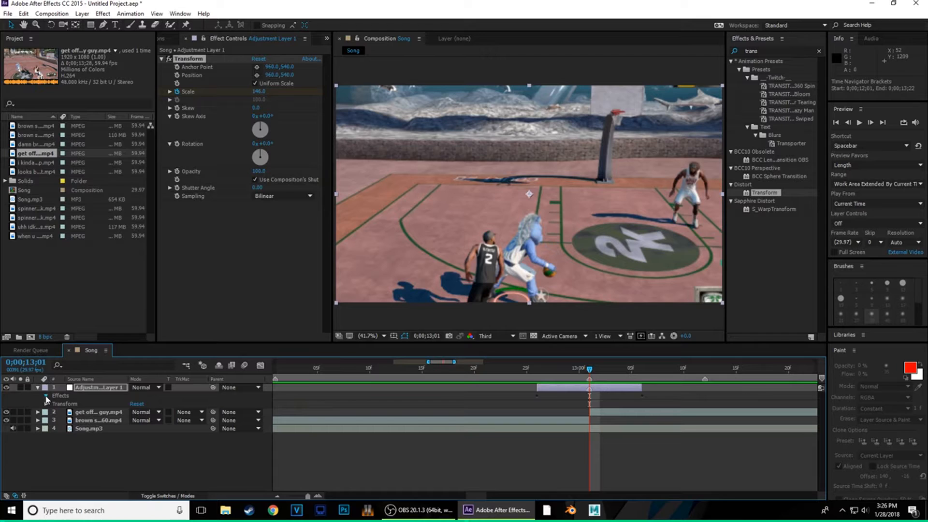
# - Select the three Transform Scale keyframes, apply Easy Ease (F9), and show the value graph
pyautogui.click(46, 396)
pyautogui.click(54, 405)
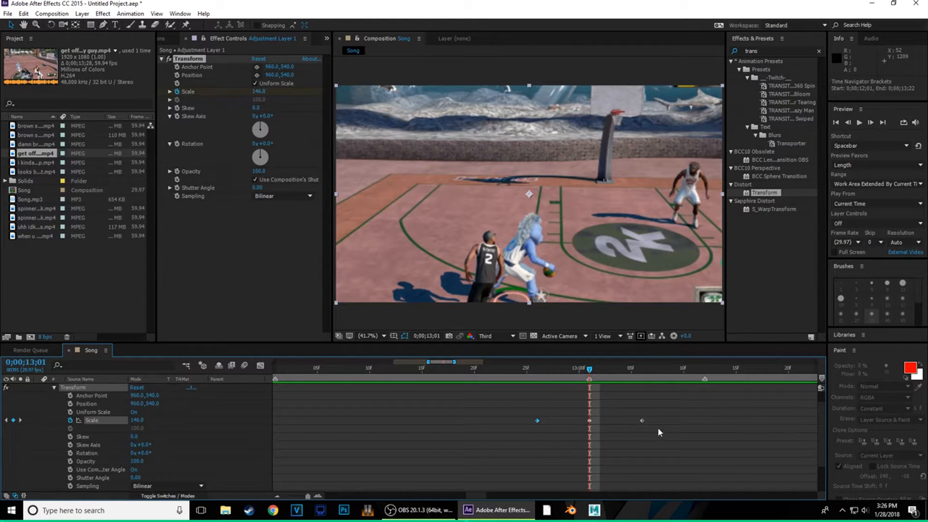
pyautogui.moveTo(685, 393); pyautogui.dragTo(455, 448)
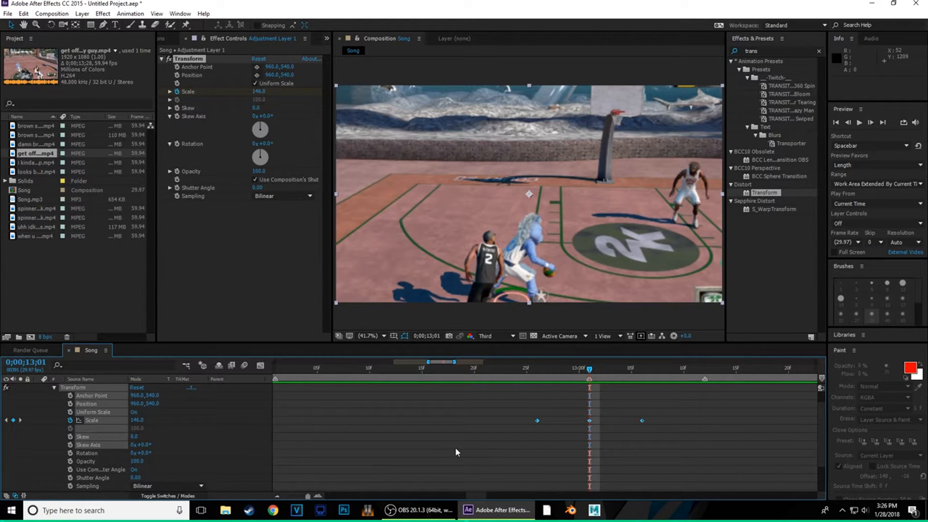
pyautogui.click(422, 447)
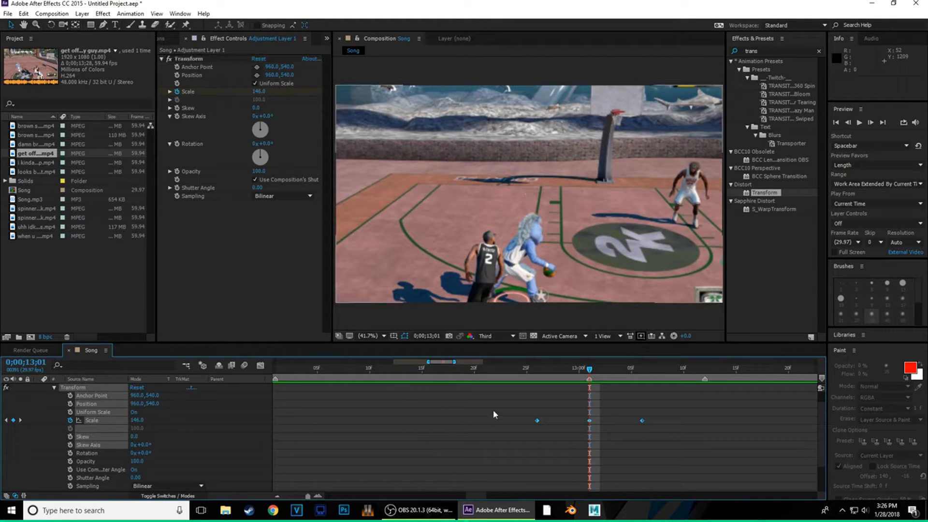
pyautogui.moveTo(534, 424); pyautogui.dragTo(677, 421)
pyautogui.press('F9')
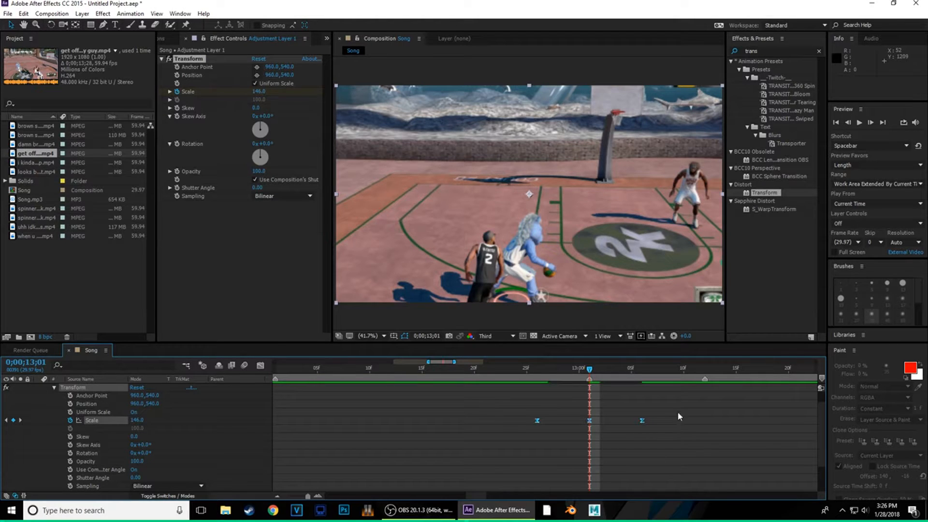
pyautogui.click(261, 366)
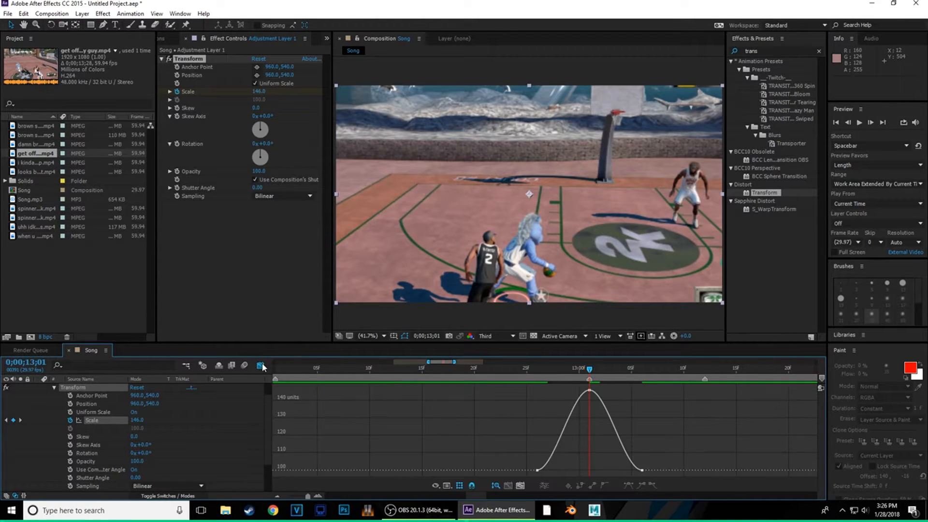
pyautogui.click(599, 390)
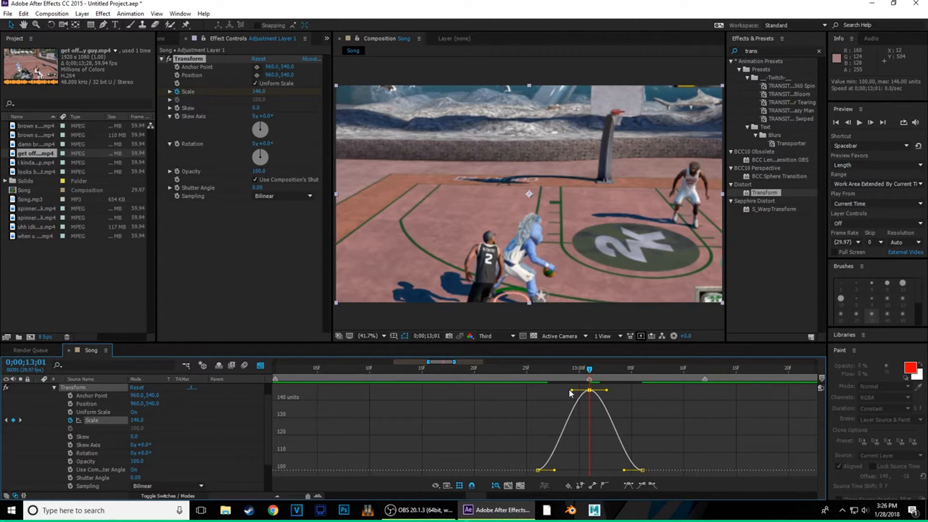
pyautogui.press('space')
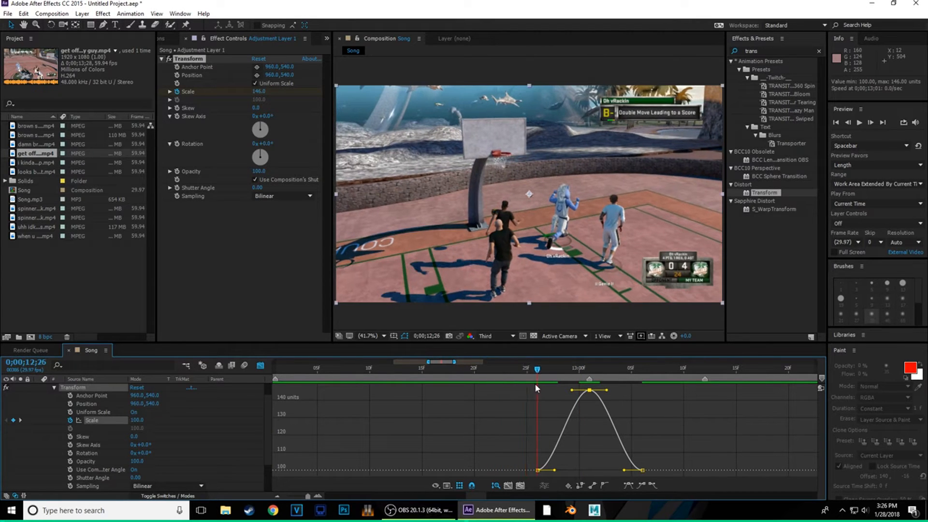
pyautogui.press('space')
# - Pull the peak's Bezier handles down to sharpen both sides of the Scale curve
pyautogui.press('pagedown')
pyautogui.press('pagedown')
pyautogui.press('pagedown')
pyautogui.press('pagedown')
pyautogui.press('pagedown')
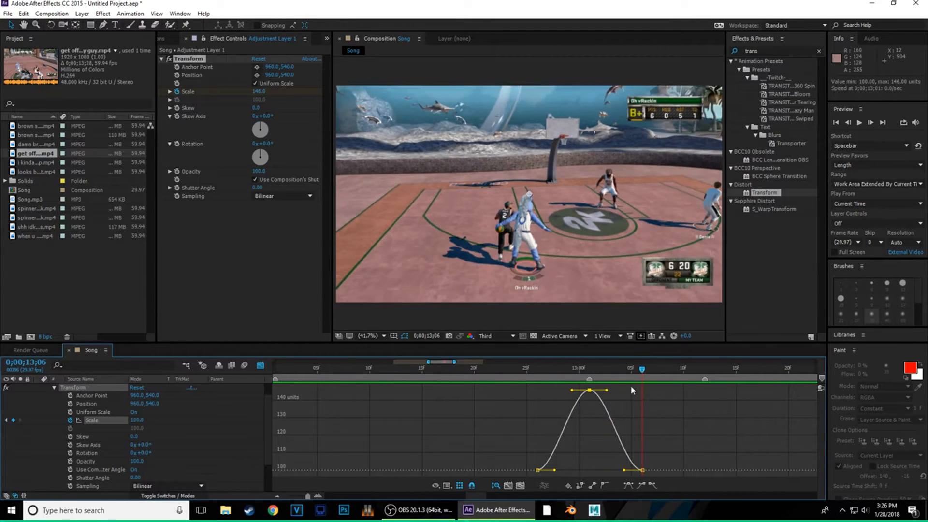
pyautogui.moveTo(572, 390); pyautogui.dragTo(596, 449)
pyautogui.moveTo(606, 391); pyautogui.dragTo(596, 443)
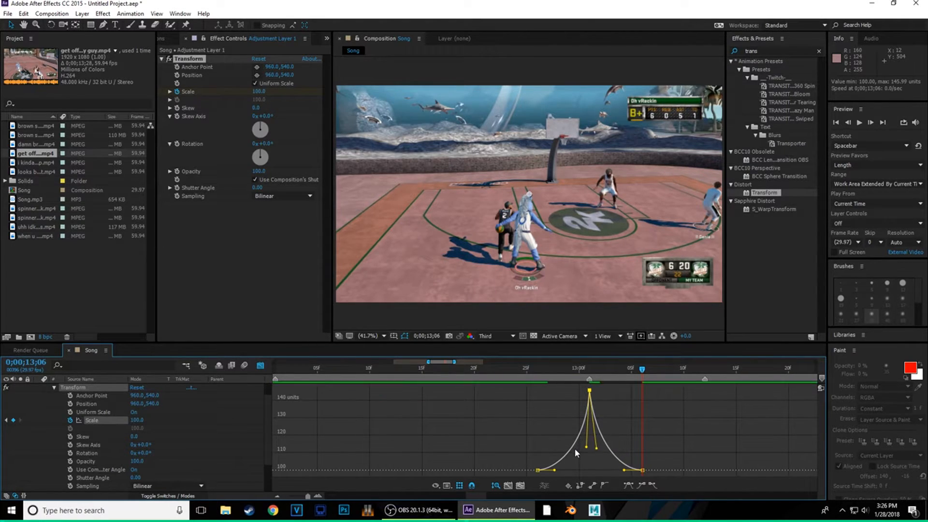
pyautogui.moveTo(643, 373); pyautogui.dragTo(661, 389)
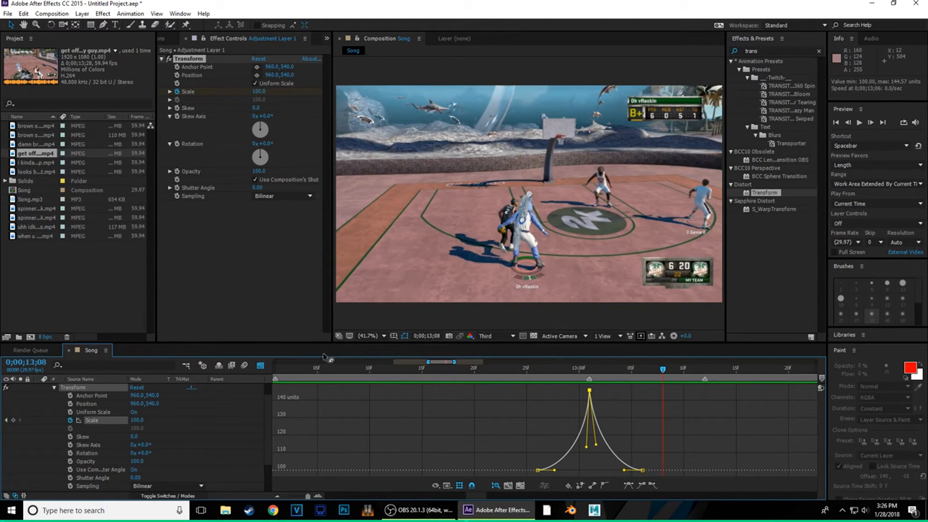
pyautogui.click(260, 365)
pyautogui.click(276, 496)
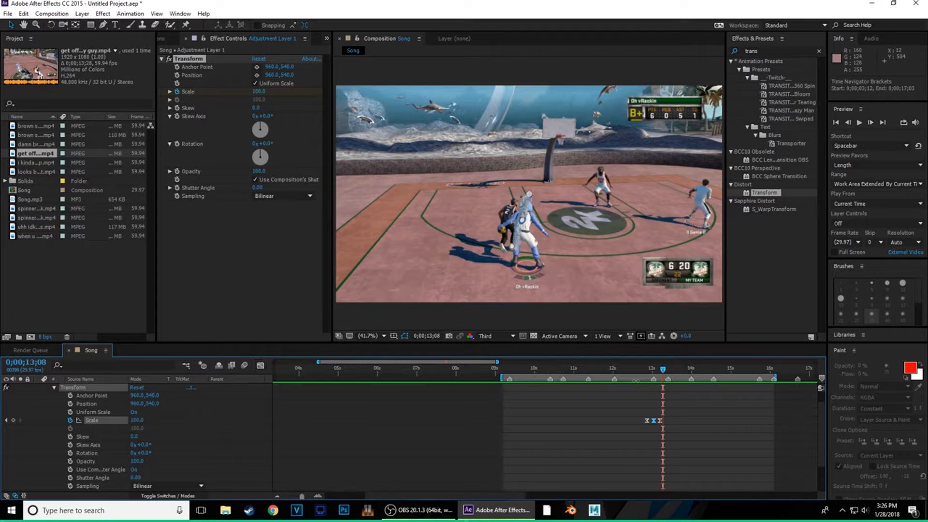
pyautogui.click(263, 367)
pyautogui.scroll(2, 148, 420)
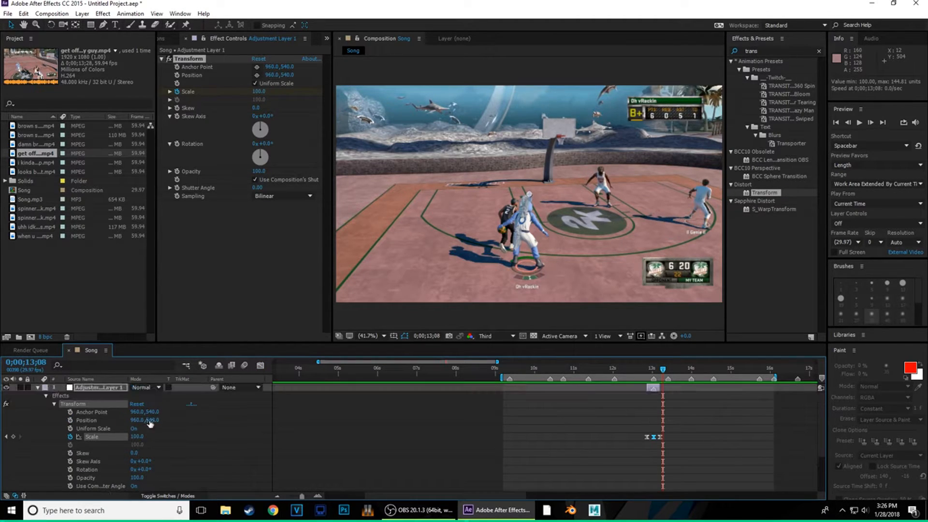
pyautogui.click(33, 387)
pyautogui.click(38, 388)
pyautogui.click(590, 368)
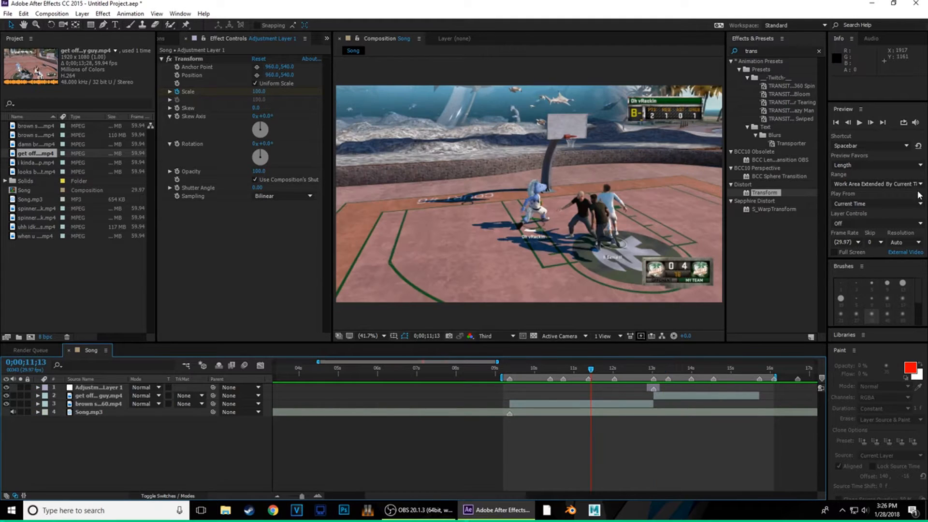
pyautogui.click(860, 122)
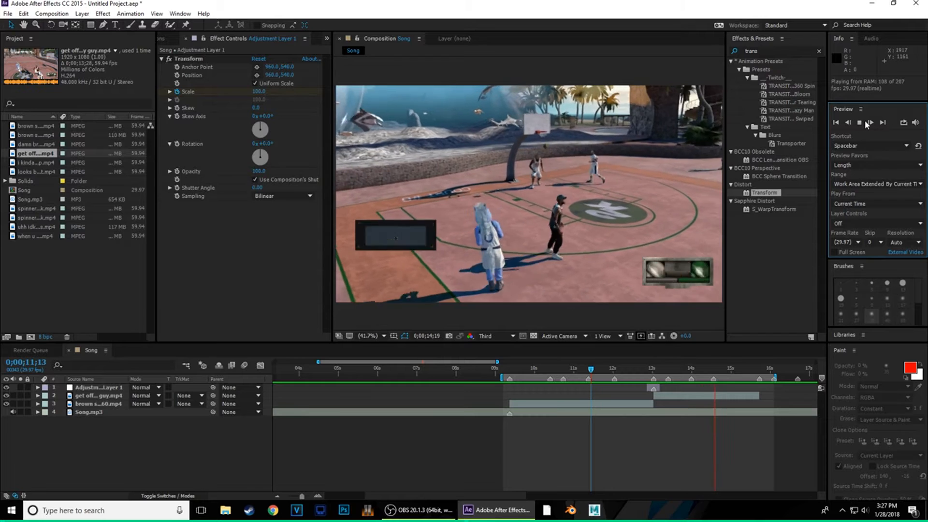
pyautogui.click(861, 122)
pyautogui.click(635, 376)
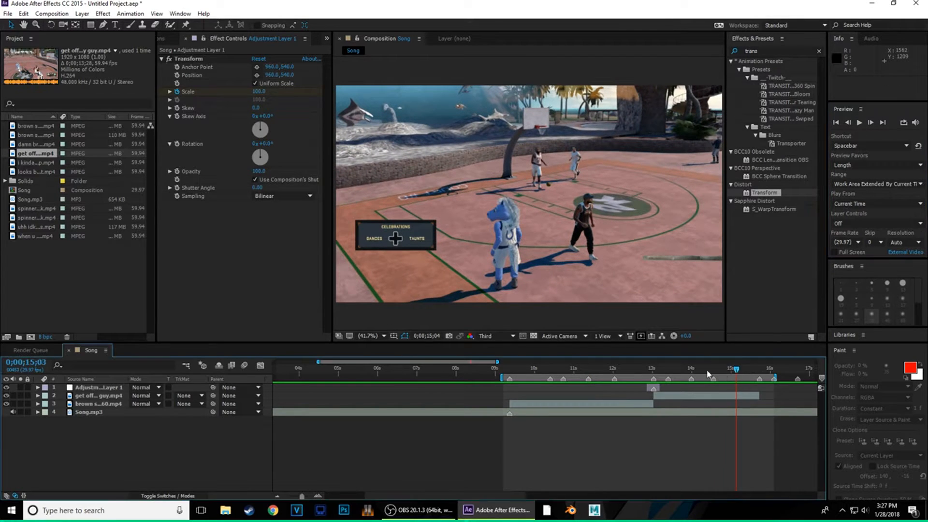
pyautogui.moveTo(636, 386); pyautogui.dragTo(643, 380)
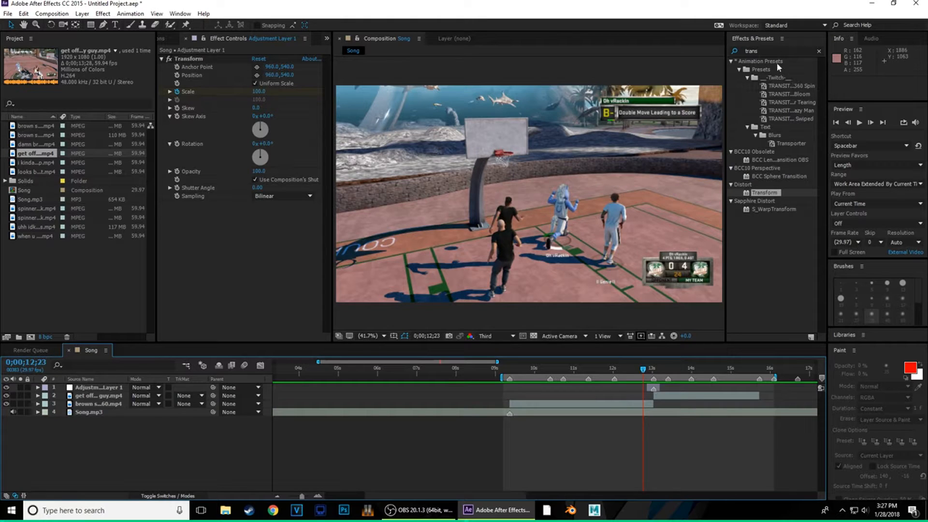
pyautogui.moveTo(646, 372); pyautogui.dragTo(572, 414)
pyautogui.click(573, 406)
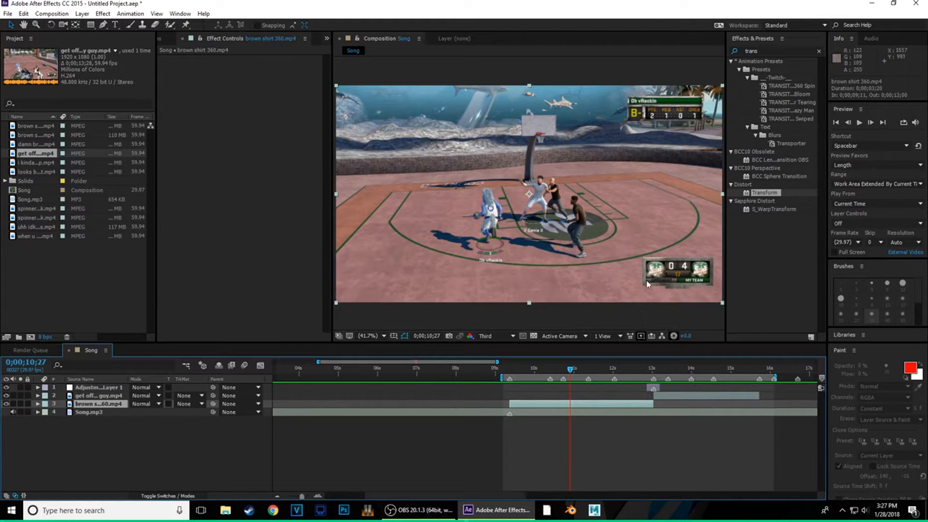
pyautogui.moveTo(571, 368); pyautogui.dragTo(570, 416)
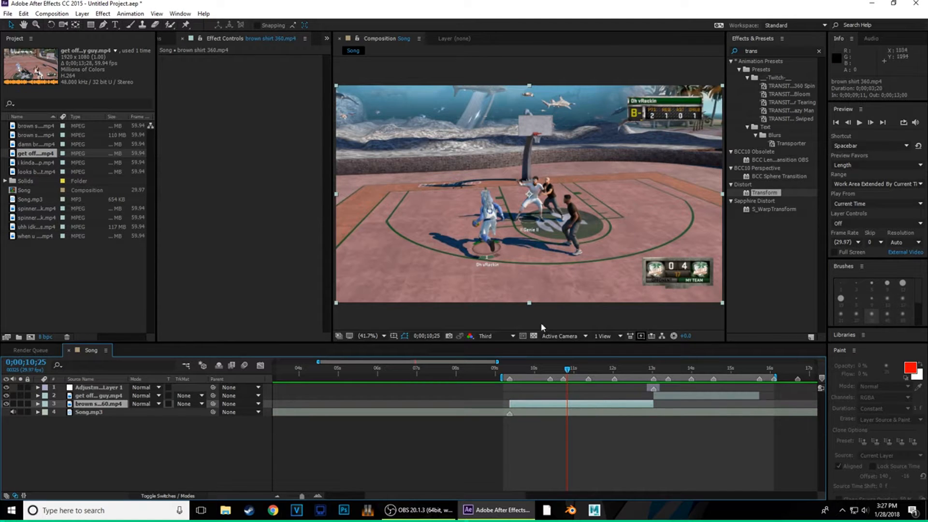
# - At 10;18, pre-compose brown shirt 360.mp4, moving all attributes into the new comp, and open it
pyautogui.rightClick(565, 405)
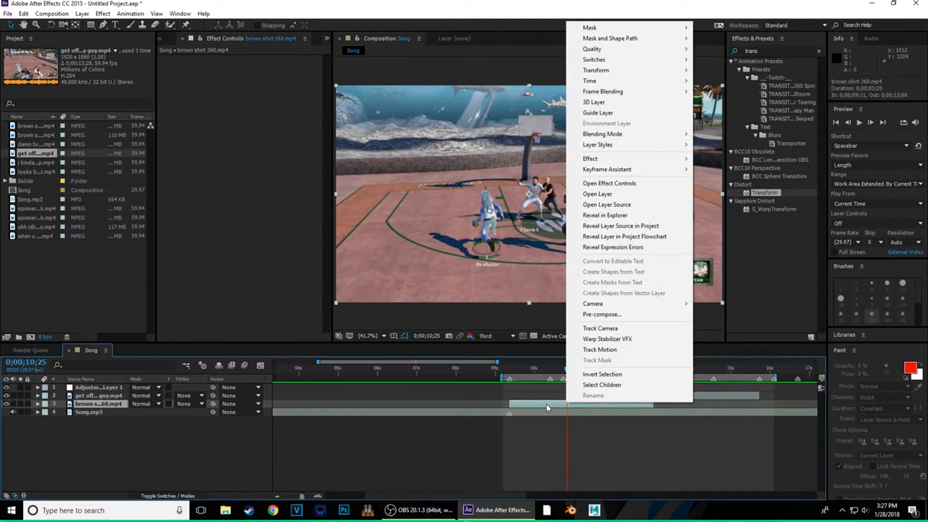
pyautogui.click(547, 405)
pyautogui.moveTo(568, 372); pyautogui.dragTo(574, 405)
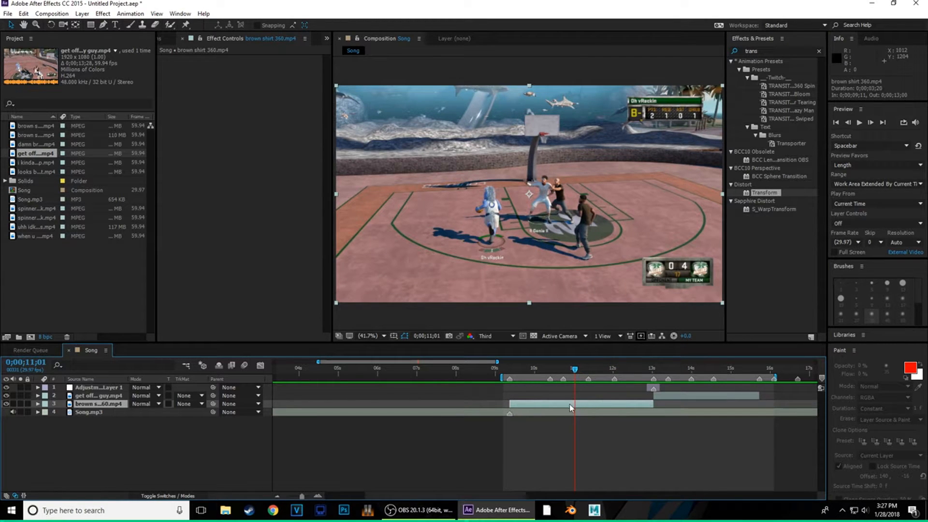
pyautogui.moveTo(575, 370); pyautogui.dragTo(559, 404)
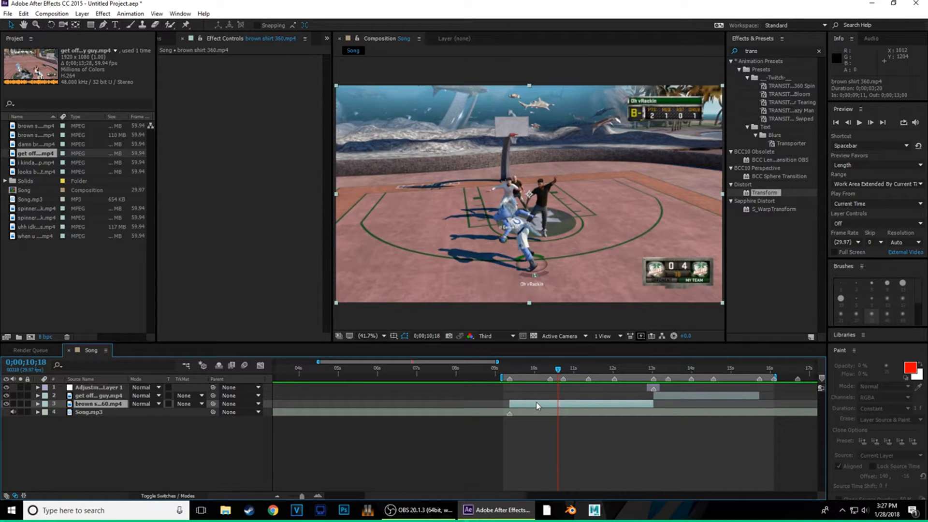
pyautogui.rightClick(536, 402)
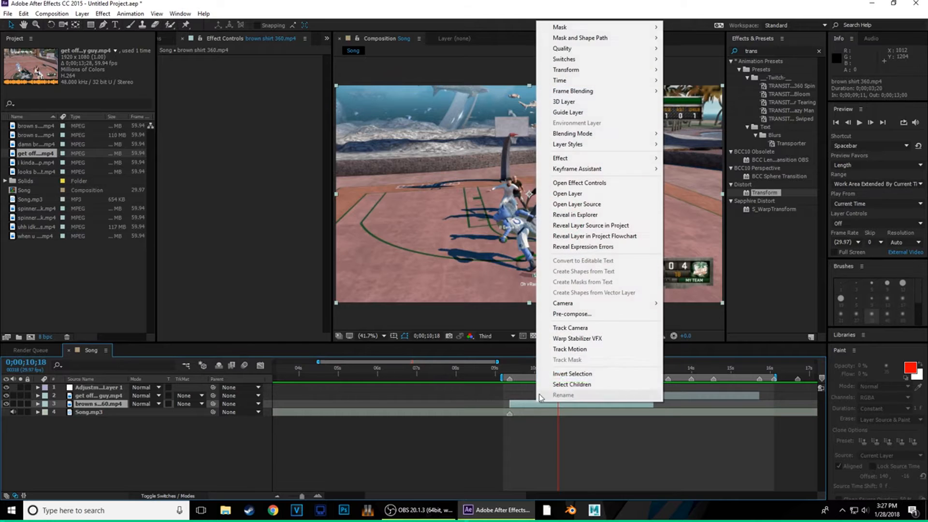
pyautogui.click(593, 316)
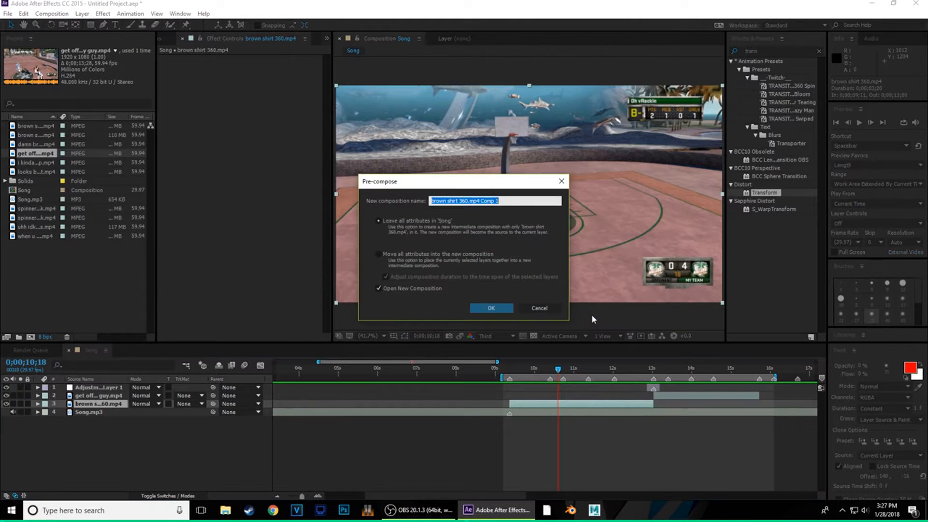
pyautogui.click(379, 253)
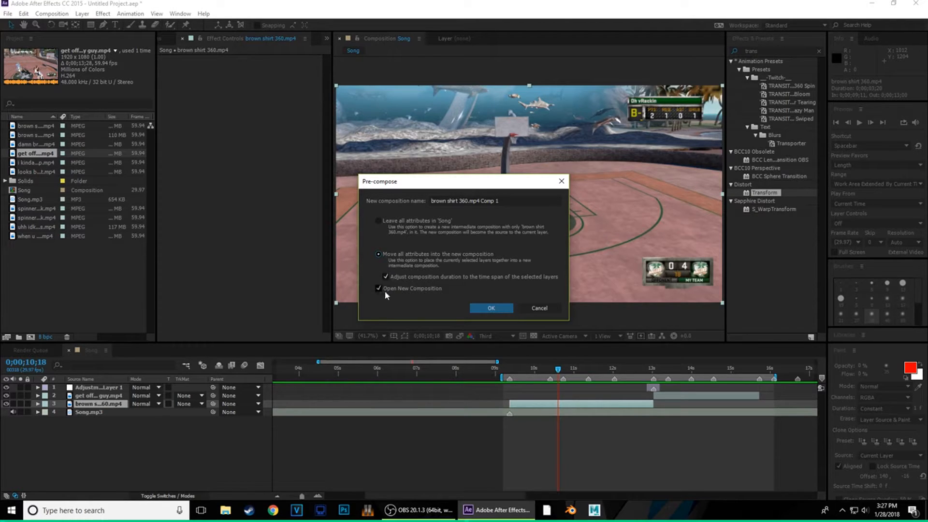
pyautogui.click(485, 309)
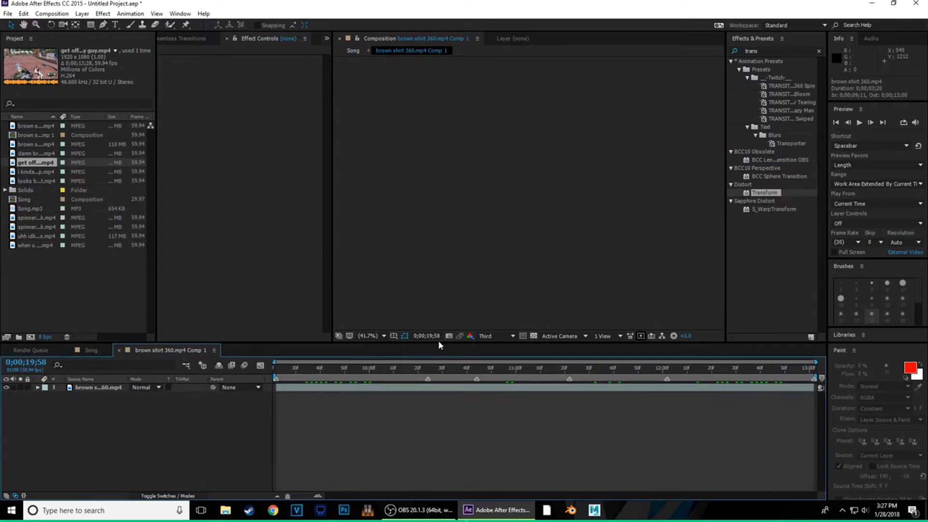
pyautogui.moveTo(601, 383); pyautogui.dragTo(318, 408)
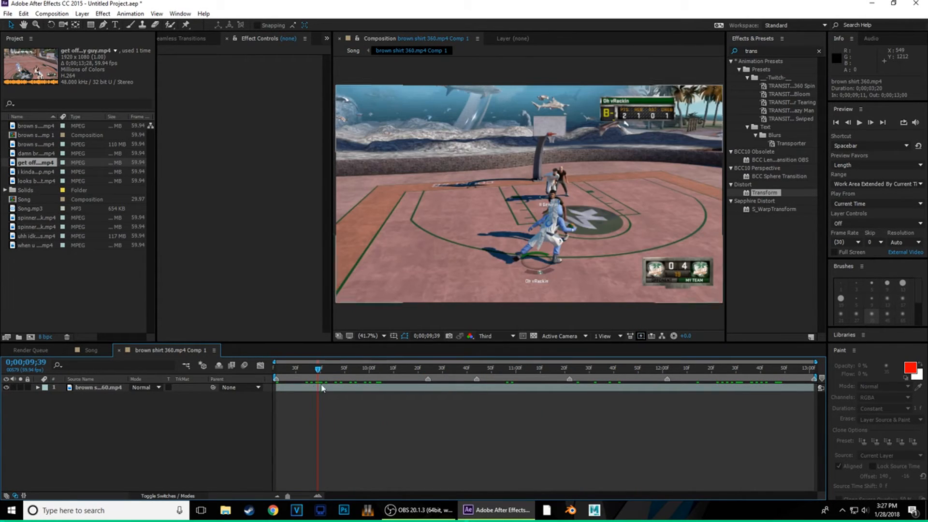
pyautogui.click(92, 352)
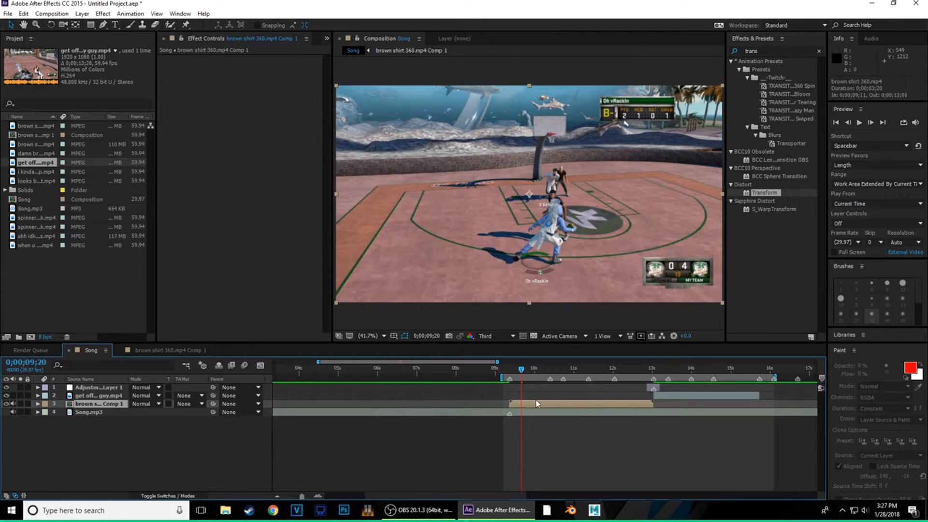
pyautogui.click(168, 350)
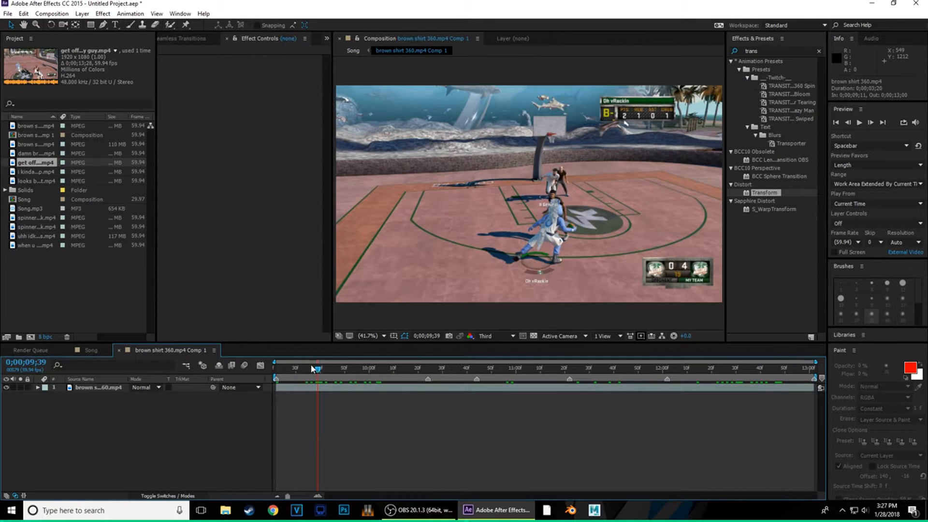
pyautogui.moveTo(277, 383); pyautogui.dragTo(414, 390)
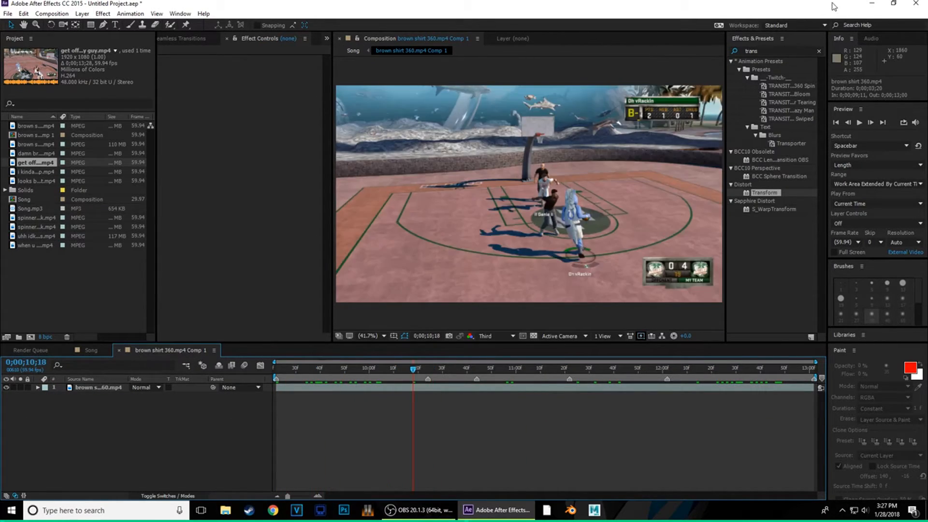
pyautogui.click(771, 50)
pyautogui.press('BackSpace')
pyautogui.press('BackSpace')
pyautogui.press('BackSpace')
pyautogui.press('BackSpace')
pyautogui.press('BackSpace')
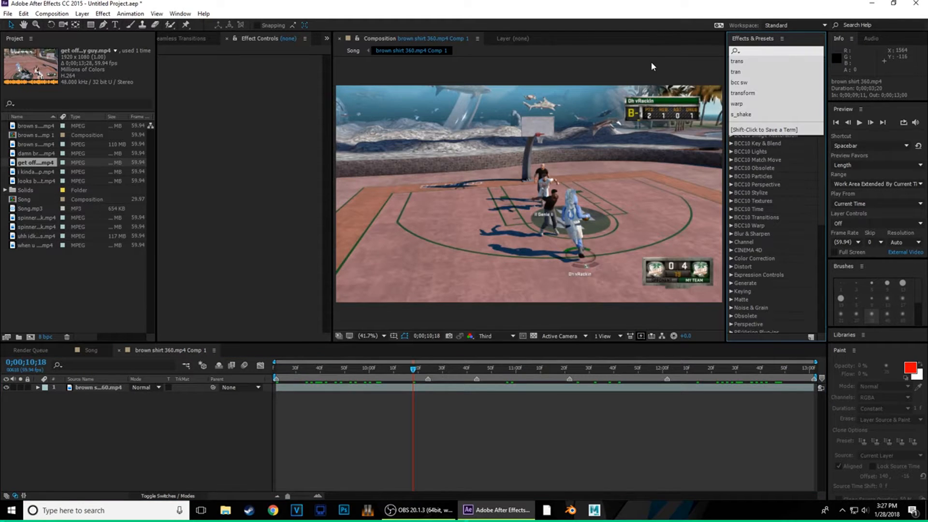
pyautogui.write('shake')
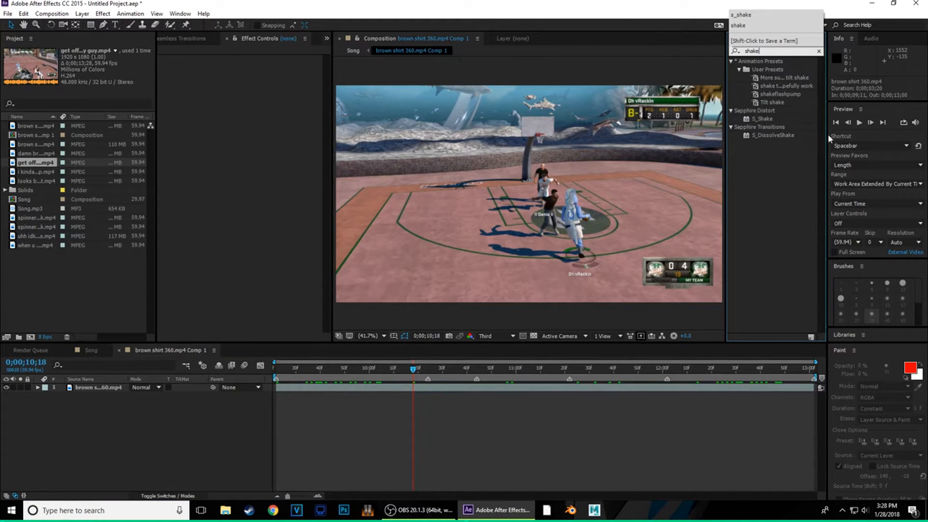
pyautogui.moveTo(768, 119); pyautogui.dragTo(421, 391)
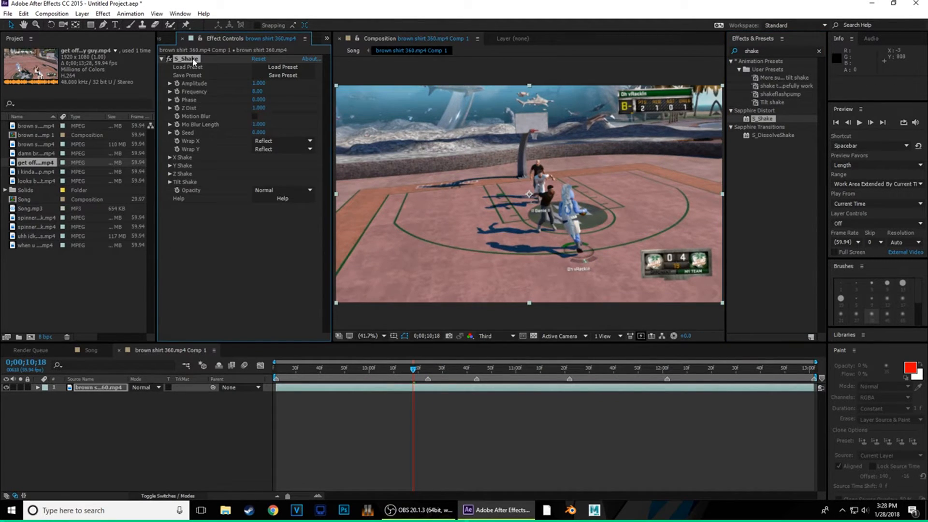
pyautogui.press('Delete')
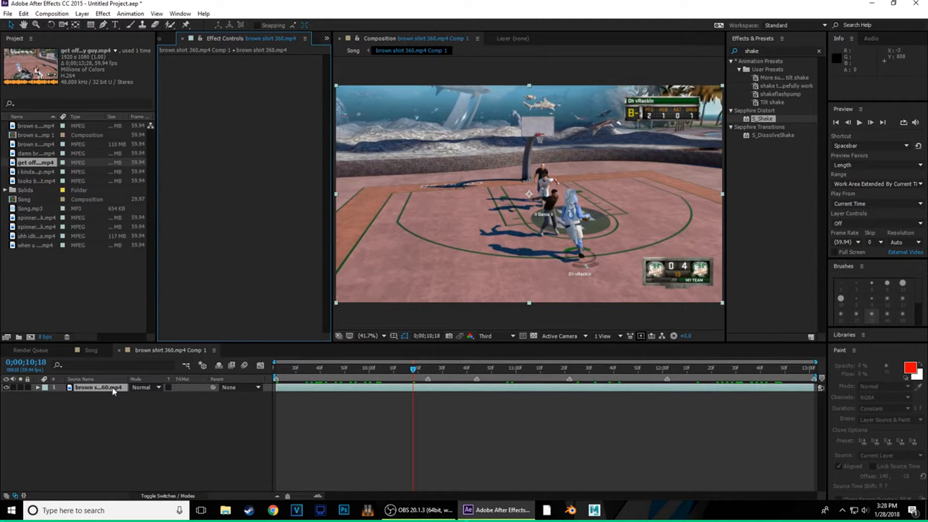
# - Add a new adjustment layer, apply S_Shake to it, and set Frequency to 10.50
pyautogui.rightClick(114, 392)
pyautogui.rightClick(102, 418)
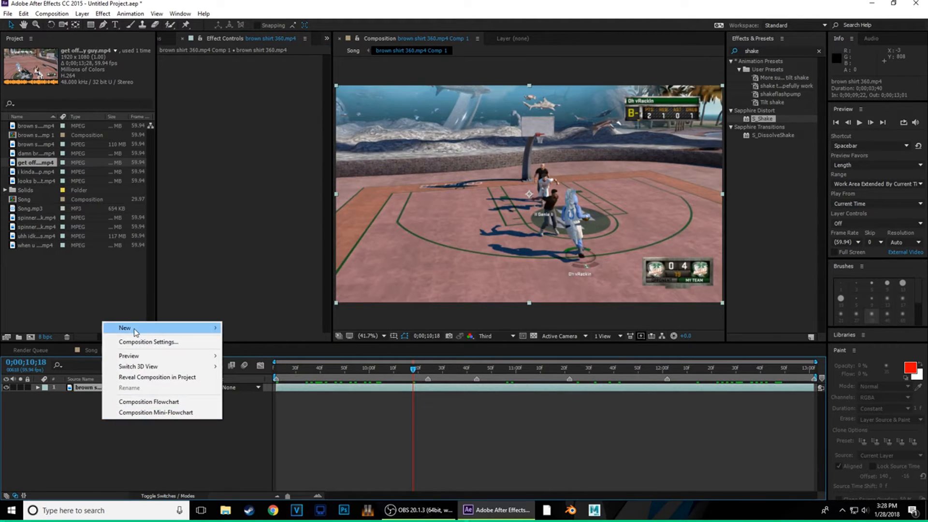
pyautogui.moveTo(136, 331)
pyautogui.click(260, 406)
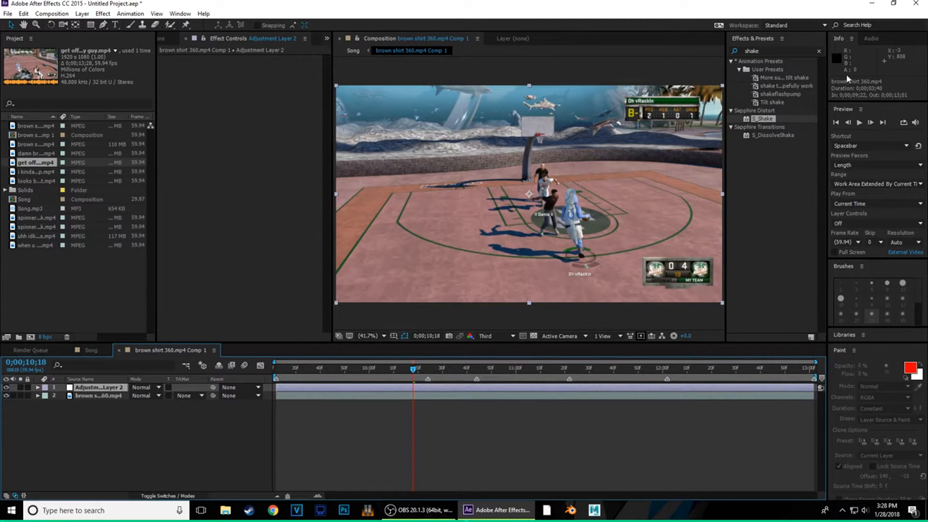
pyautogui.moveTo(765, 123); pyautogui.dragTo(214, 268)
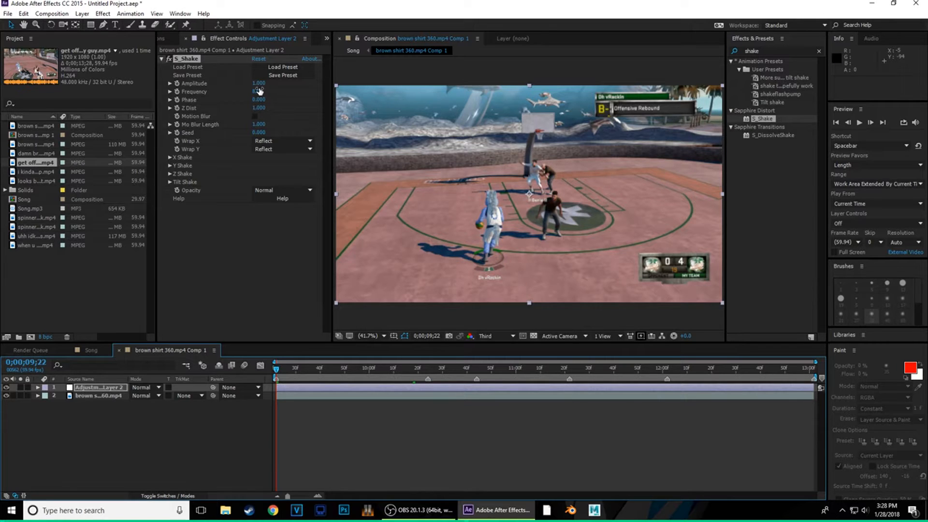
pyautogui.moveTo(259, 91)
pyautogui.mouseDown()
pyautogui.moveTo(283, 99)
pyautogui.moveTo(245, 98)
pyautogui.moveTo(255, 102)
pyautogui.mouseUp()
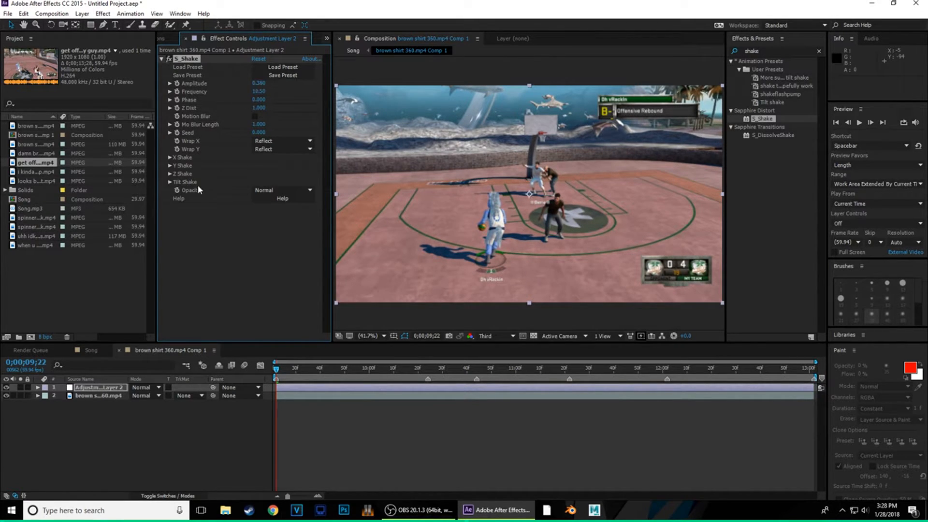
# - Set S_Shake's X Rand Amp to 0 and Z Dist to 0.910
pyautogui.click(170, 157)
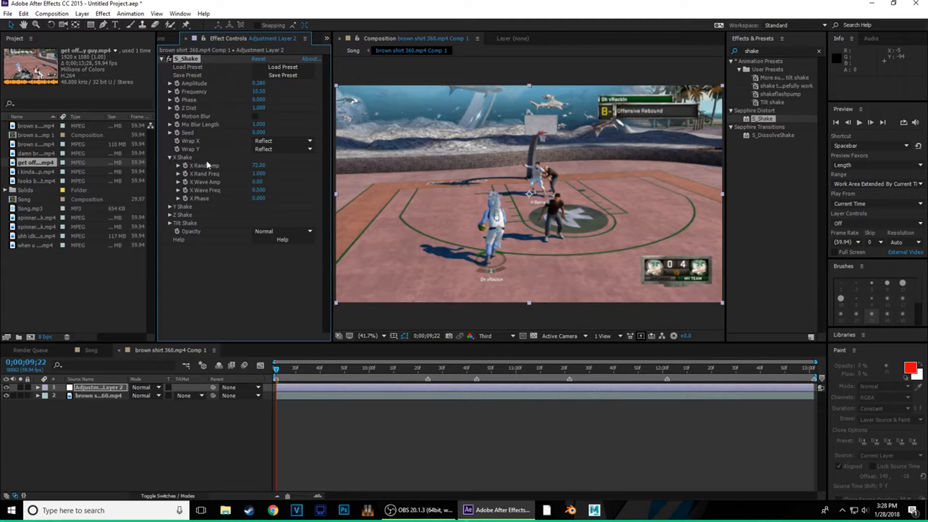
pyautogui.moveTo(257, 165); pyautogui.dragTo(3, 197)
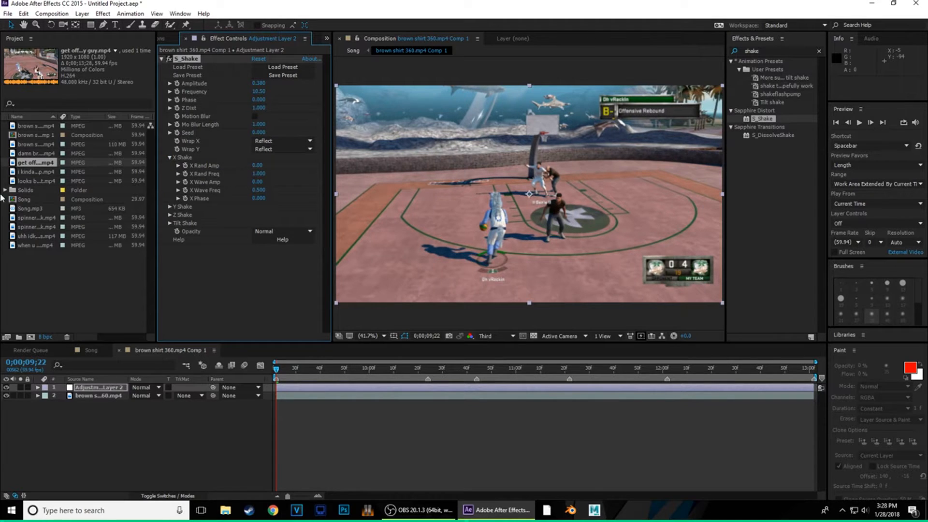
pyautogui.click(170, 215)
pyautogui.click(170, 214)
pyautogui.click(170, 223)
pyautogui.click(170, 223)
pyautogui.click(170, 224)
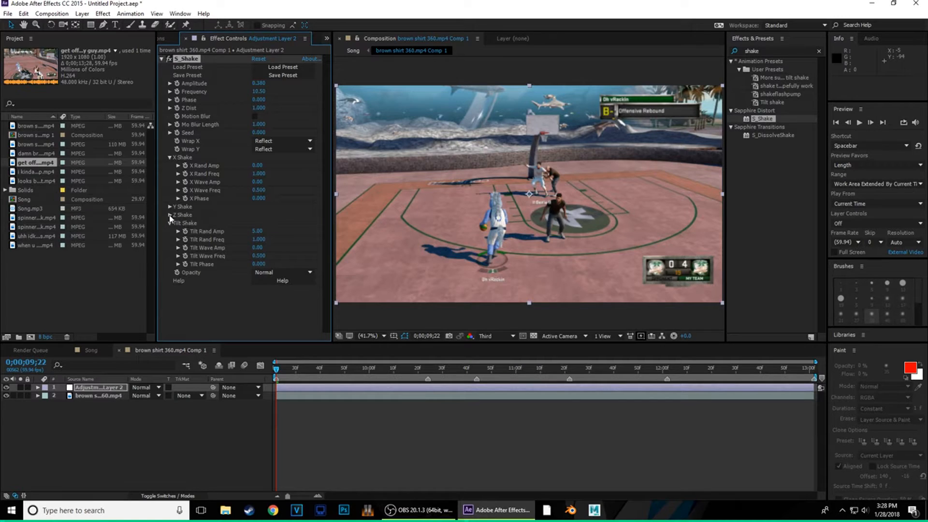
pyautogui.moveTo(254, 233); pyautogui.dragTo(199, 254)
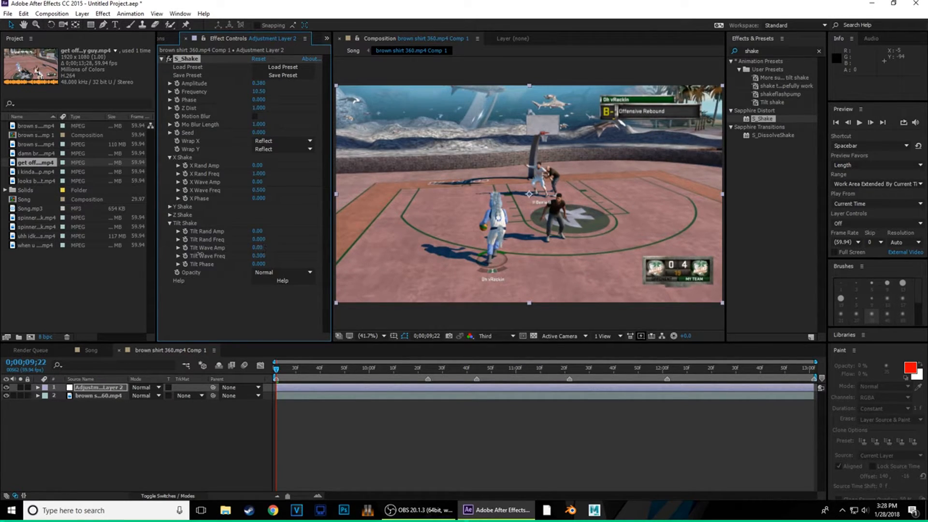
pyautogui.click(171, 237)
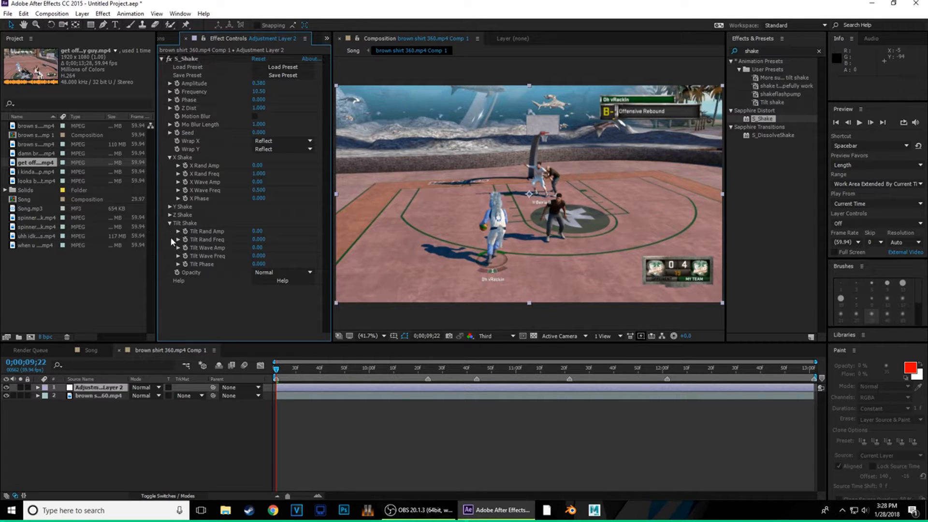
pyautogui.click(170, 222)
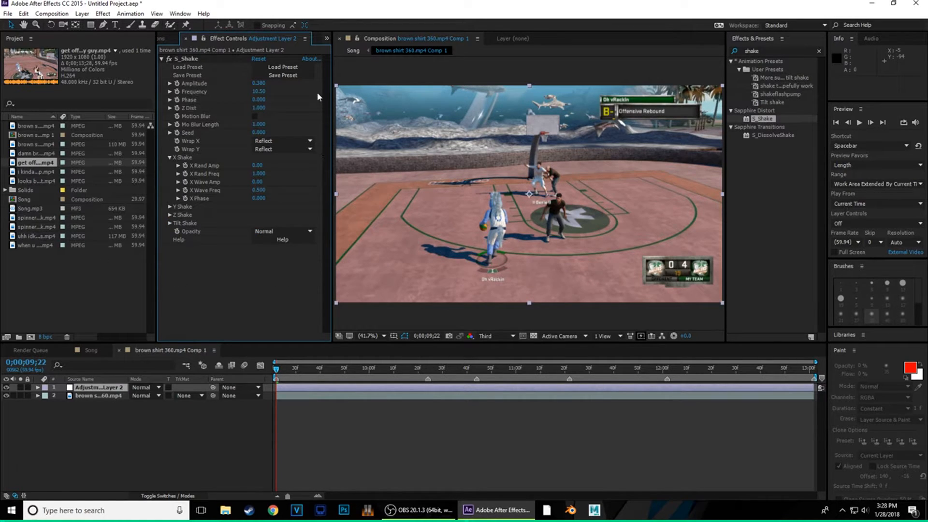
pyautogui.moveTo(259, 108); pyautogui.dragTo(265, 114)
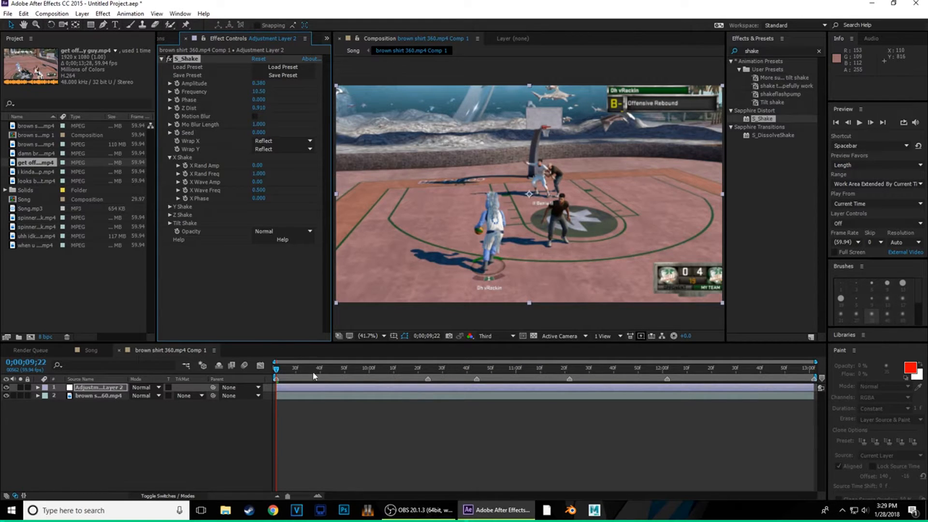
# - Preview the shake, then set an Amplitude keyframe at 0;00;09;22
pyautogui.press('space')
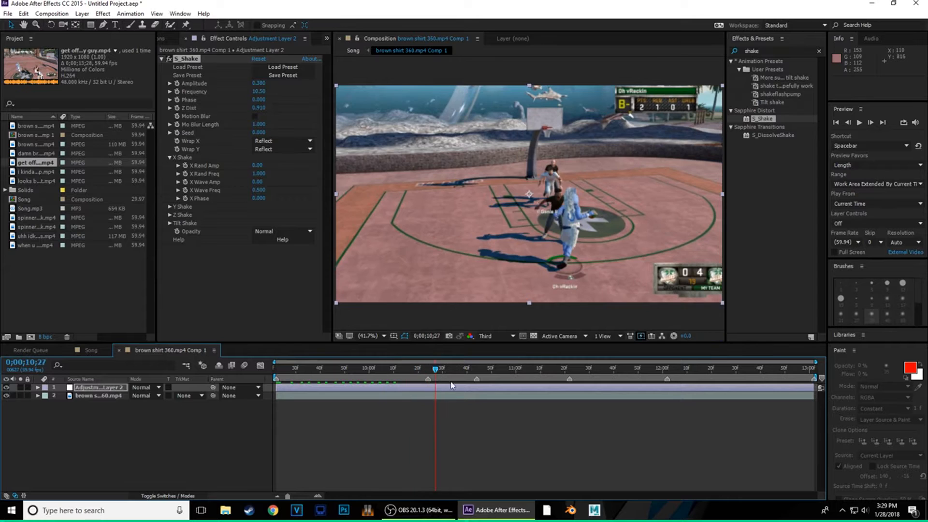
pyautogui.press('space')
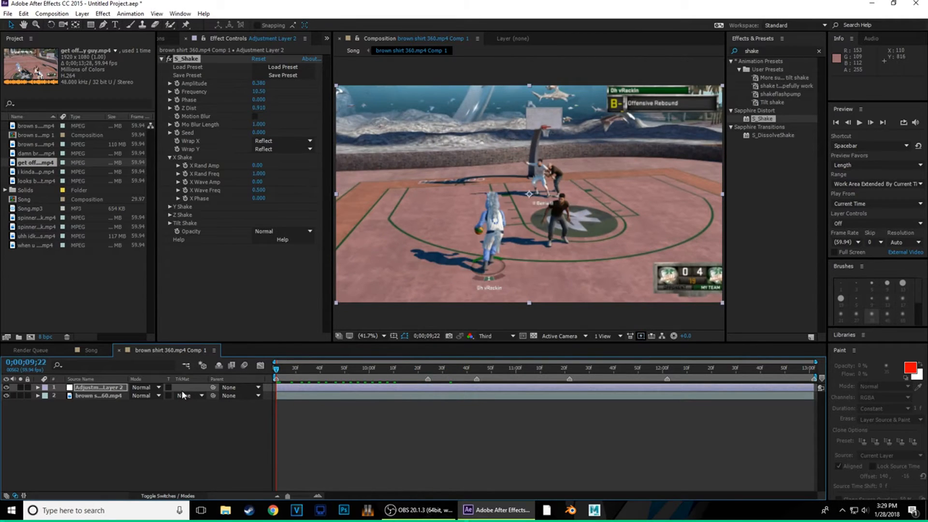
pyautogui.click(177, 83)
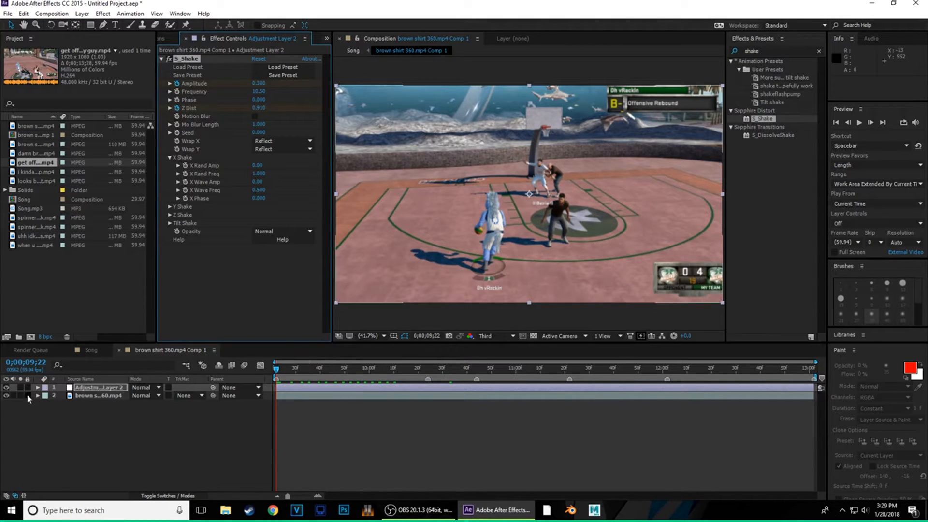
# - Reveal S_Shake on the timeline and key Amplitude 0 and Z Dist 1 a few frames later
pyautogui.click(38, 387)
pyautogui.click(46, 395)
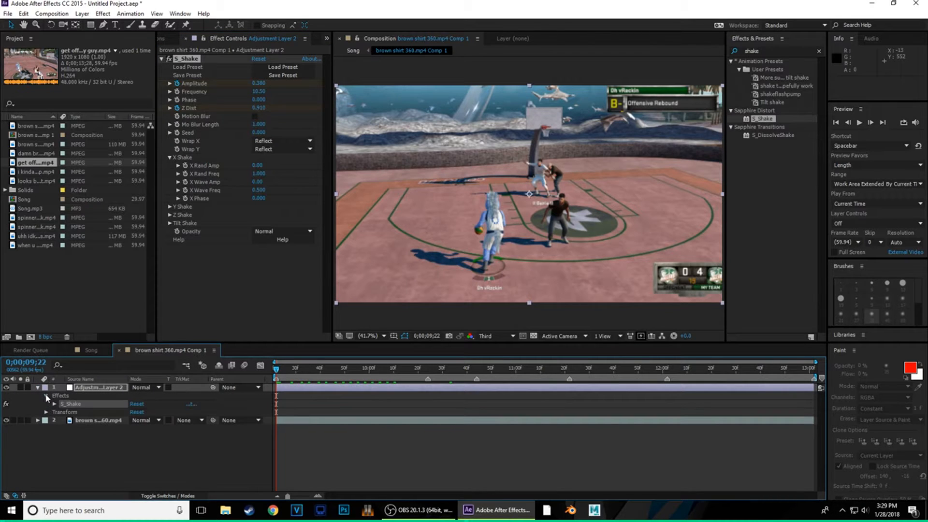
pyautogui.click(54, 404)
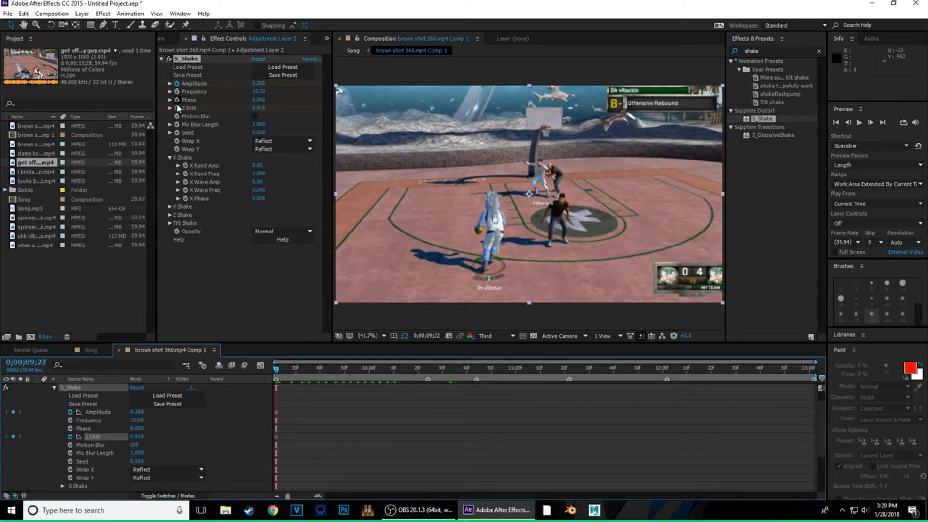
pyautogui.click(285, 371)
pyautogui.moveTo(287, 375); pyautogui.dragTo(269, 386)
pyautogui.press('pagedown')
pyautogui.press('pagedown')
pyautogui.press('pagedown')
pyautogui.press('pagedown')
pyautogui.press('pagedown')
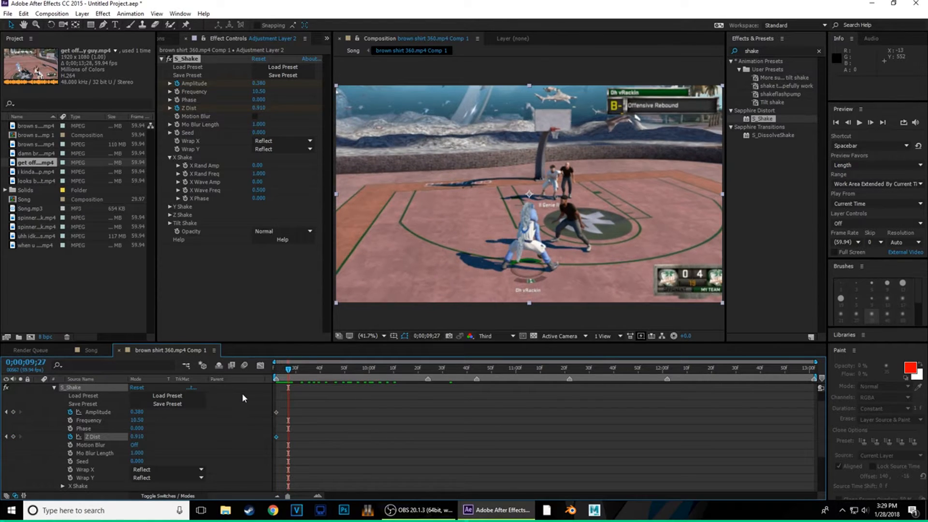
pyautogui.press('pagedown')
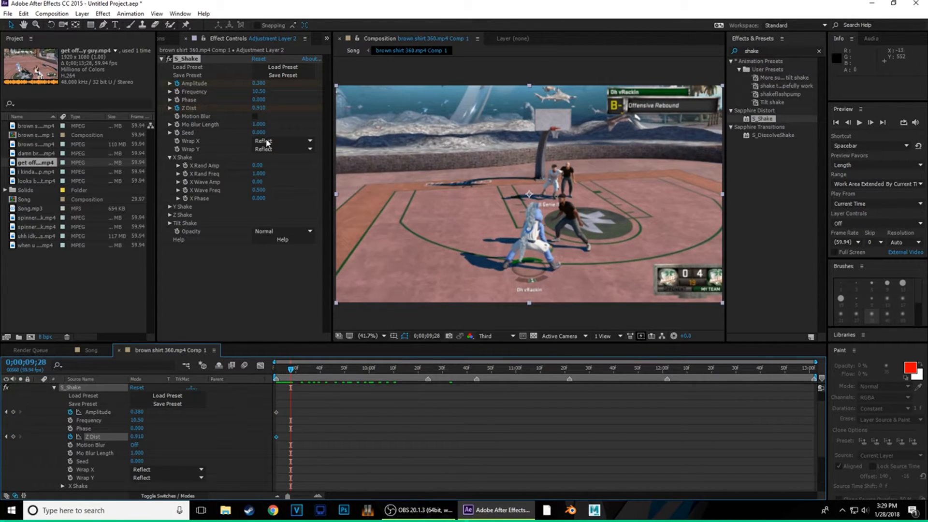
pyautogui.moveTo(260, 83); pyautogui.dragTo(235, 86)
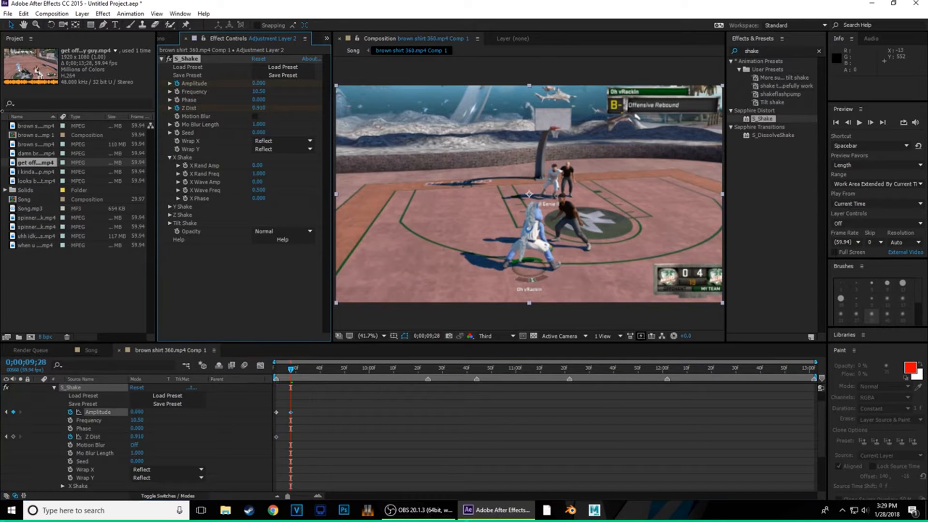
pyautogui.click(259, 107)
pyautogui.write('1')
pyautogui.press('Return')
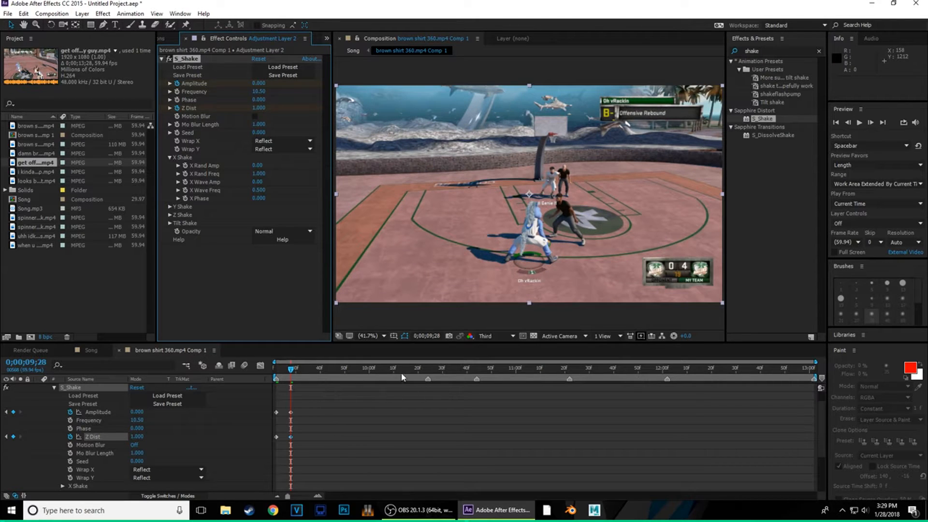
# - Find the 10;24 beat and set Amplitude and Z Dist starting keyframes at 10;22
pyautogui.moveTo(294, 367); pyautogui.dragTo(286, 387)
pyautogui.press('space')
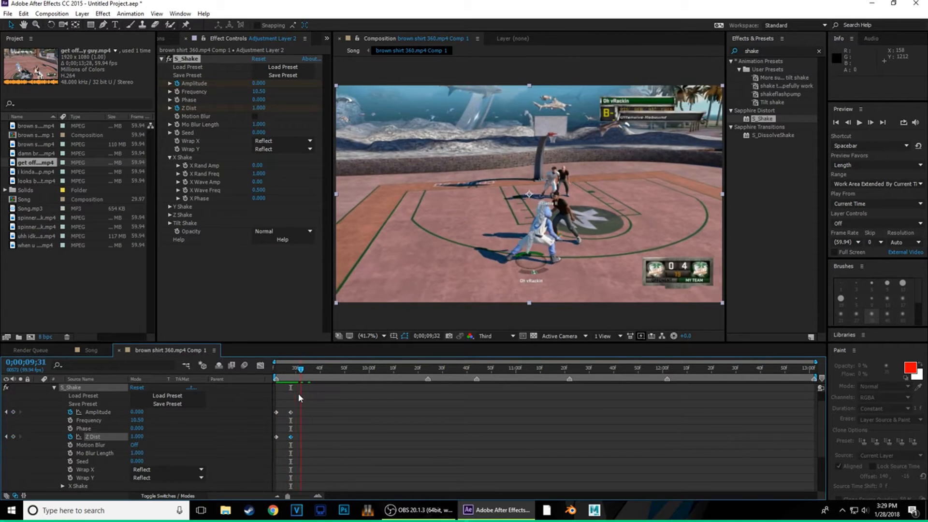
pyautogui.moveTo(406, 395); pyautogui.dragTo(429, 390)
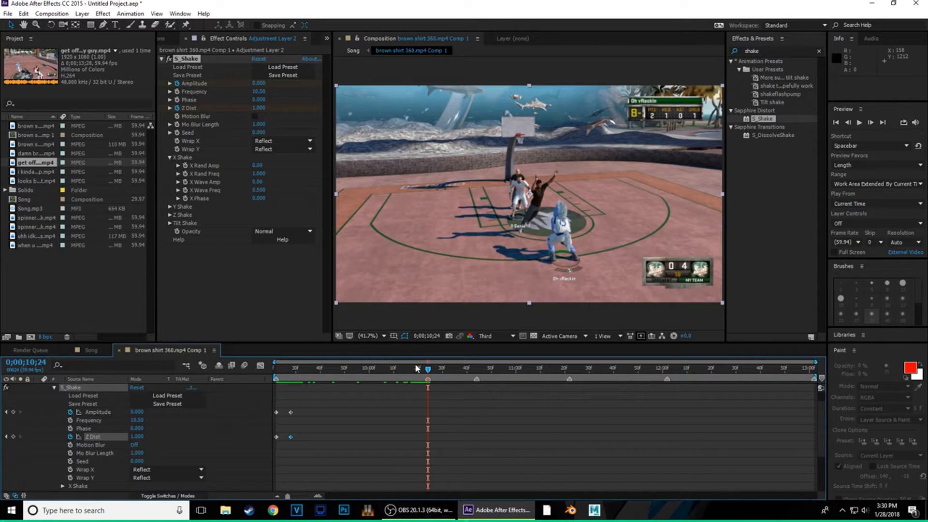
pyautogui.press('pageup')
pyautogui.press('pageup')
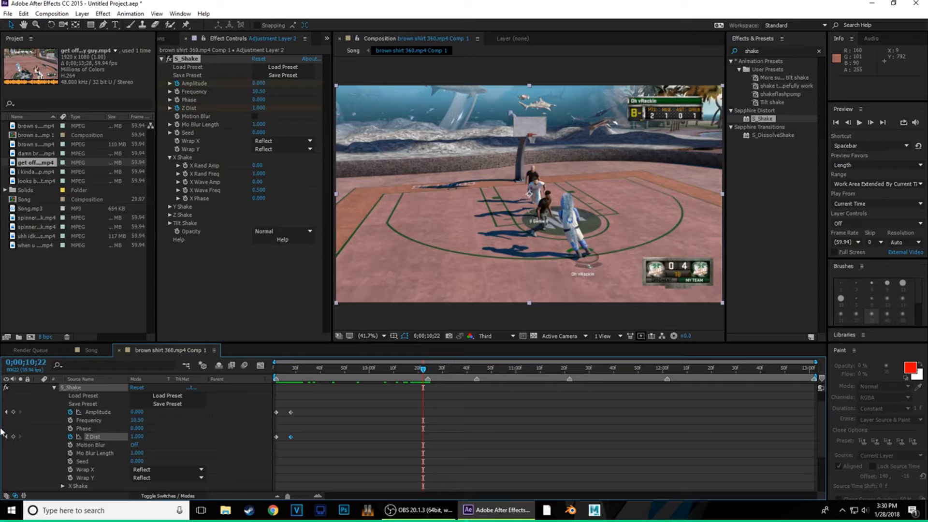
pyautogui.click(13, 412)
pyautogui.click(13, 437)
# - At 10;24 set Amplitude 0.380 and Z Dist 0.920, then return Amplitude to 0.000
pyautogui.moveTo(424, 371); pyautogui.dragTo(430, 373)
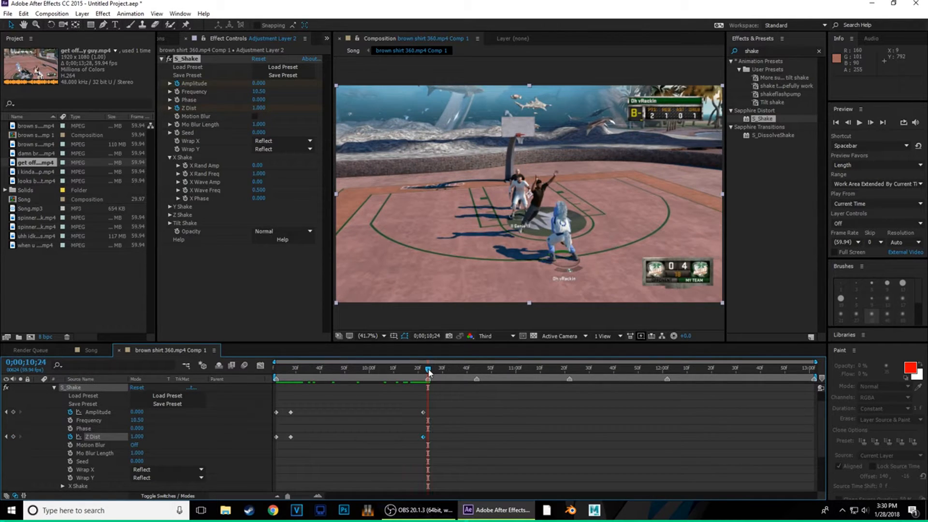
pyautogui.moveTo(258, 85); pyautogui.dragTo(290, 94)
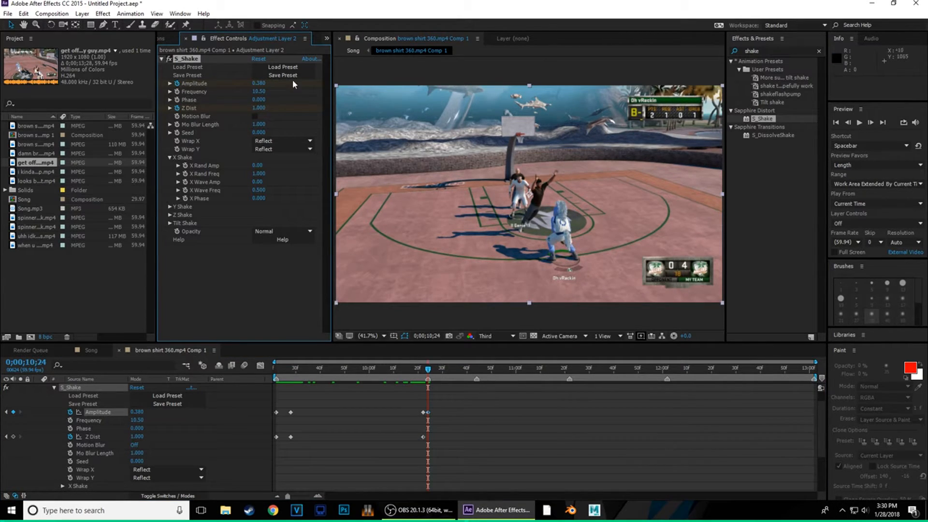
pyautogui.moveTo(265, 106); pyautogui.dragTo(267, 112)
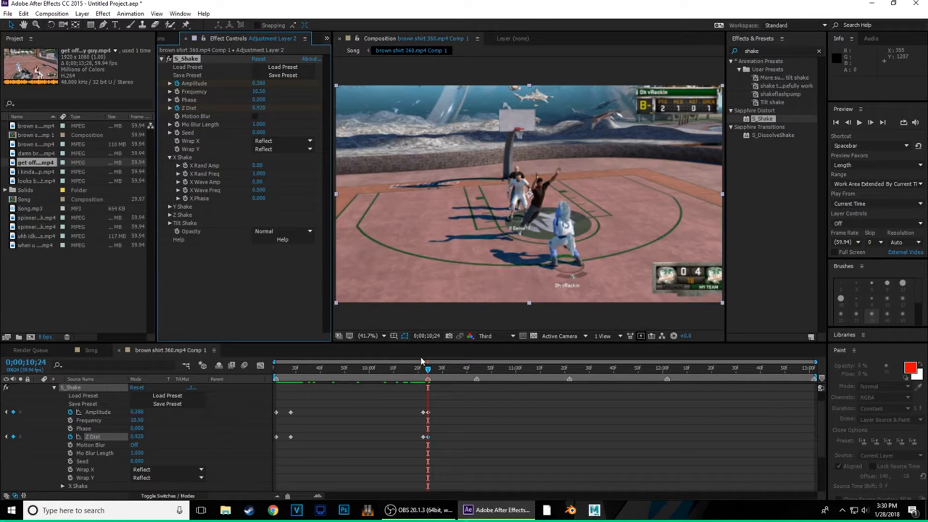
pyautogui.press('space')
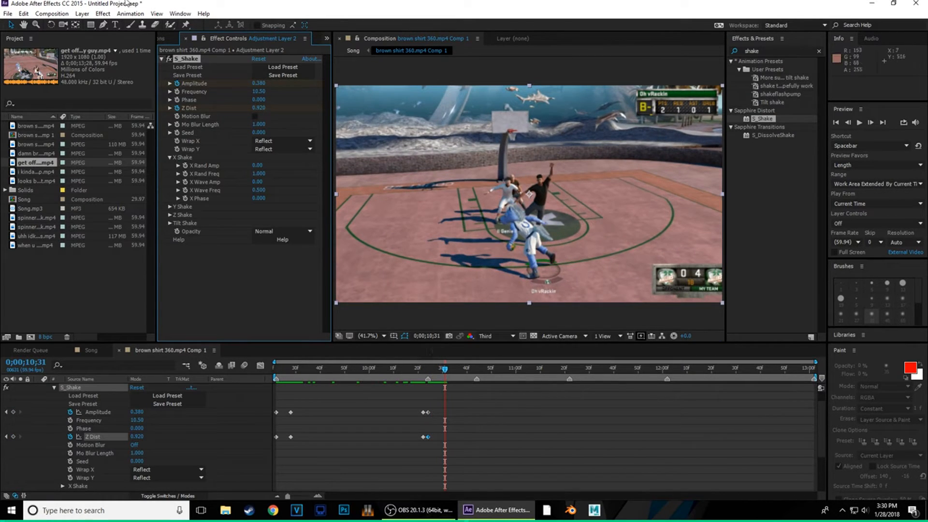
pyautogui.moveTo(255, 84); pyautogui.dragTo(323, 126)
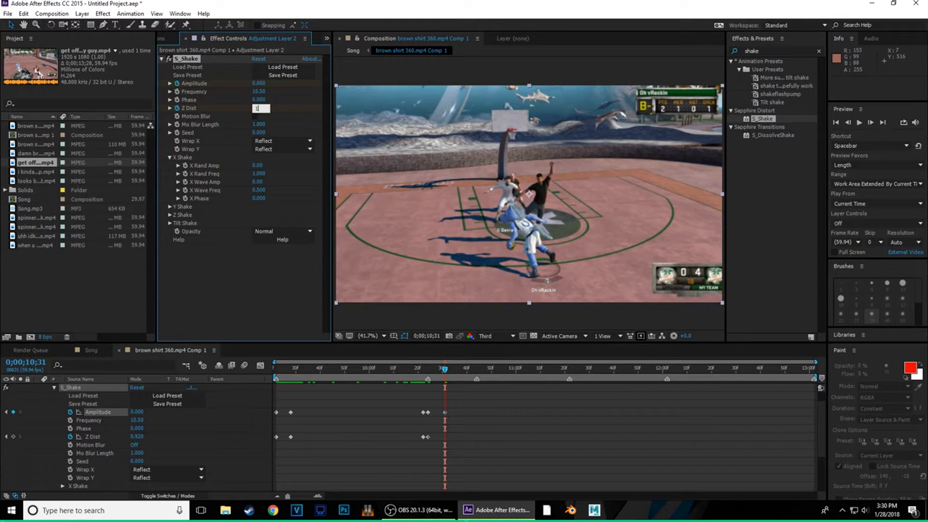
pyautogui.moveTo(445, 369); pyautogui.dragTo(423, 398)
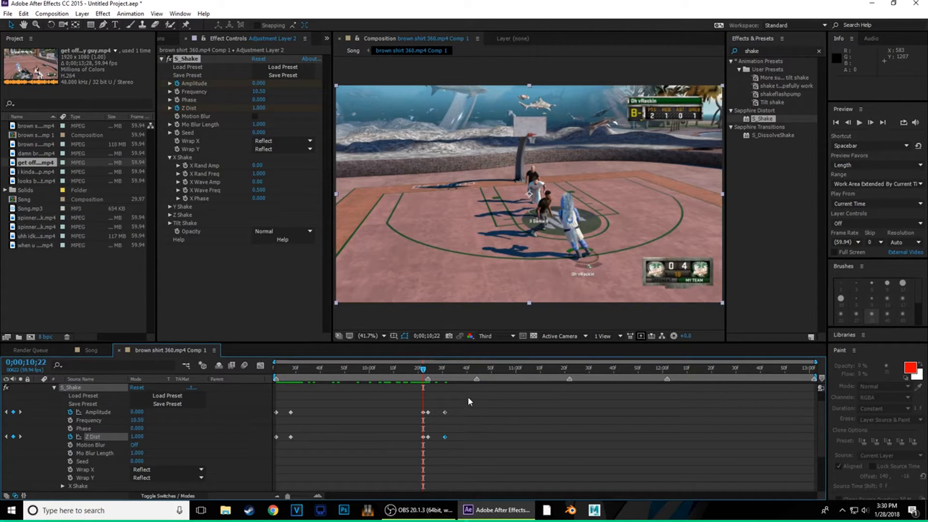
pyautogui.moveTo(468, 396); pyautogui.dragTo(401, 457)
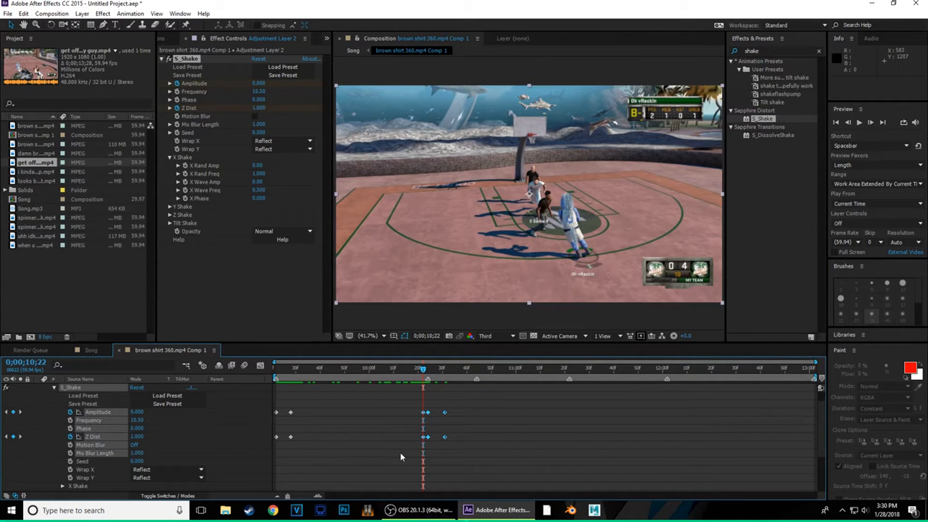
pyautogui.click(474, 410)
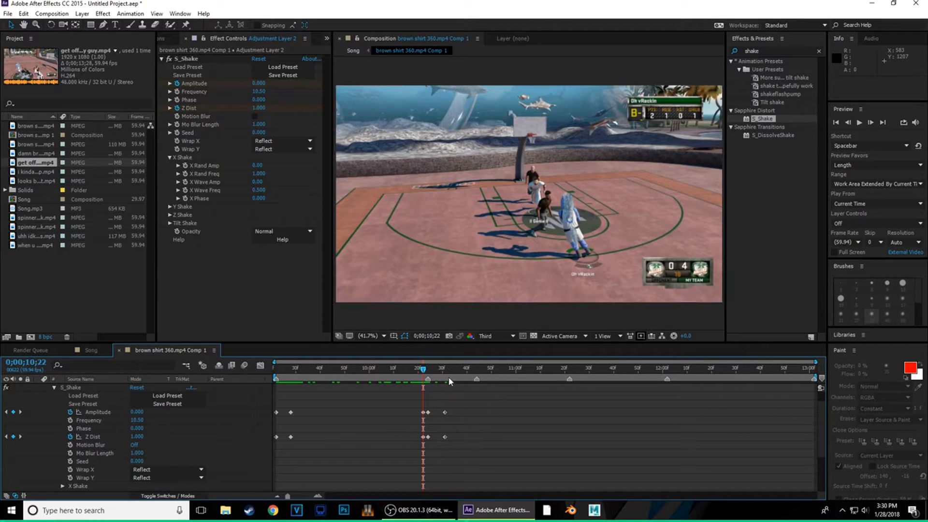
pyautogui.moveTo(424, 370); pyautogui.dragTo(396, 451)
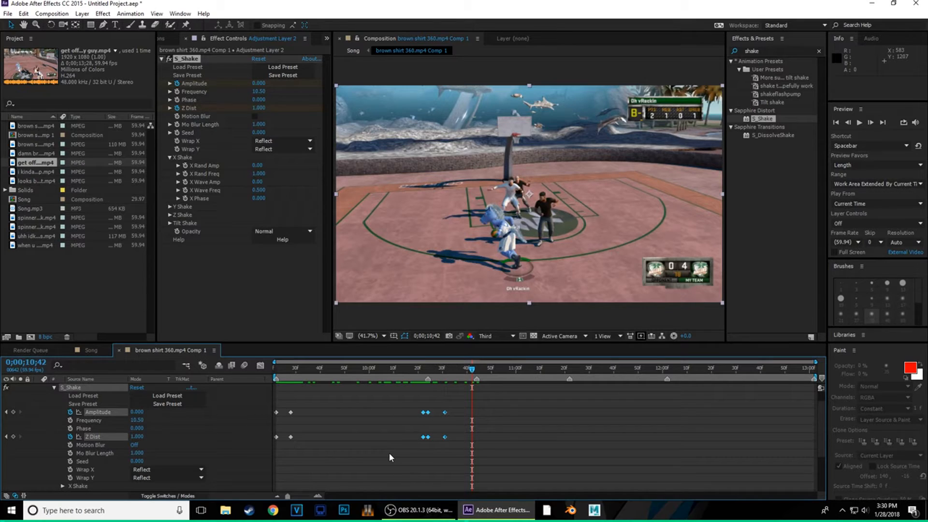
# - Copy the six shake keyframes and paste them aligned to the beat at 10;44
pyautogui.hotkey('ctrl', 'c')
pyautogui.moveTo(472, 370); pyautogui.dragTo(477, 370)
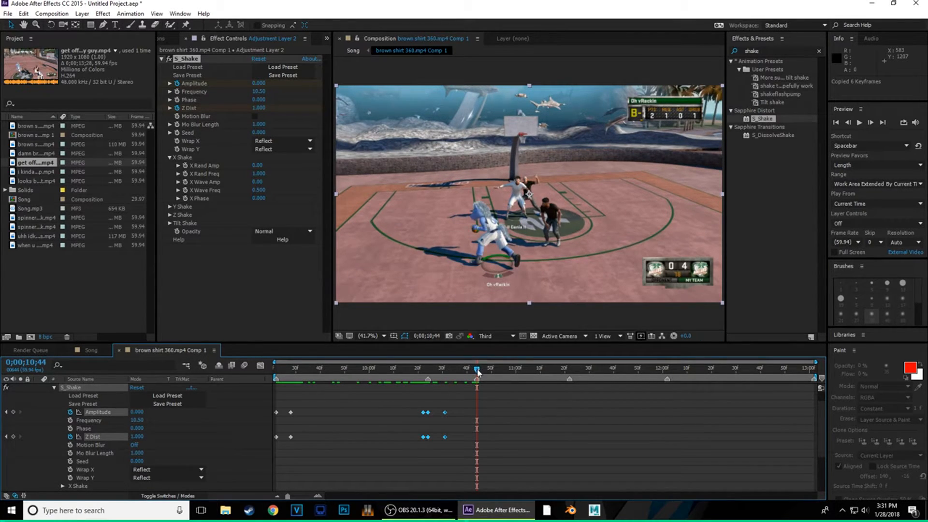
pyautogui.hotkey('ctrl', 'v')
pyautogui.moveTo(483, 413); pyautogui.dragTo(478, 415)
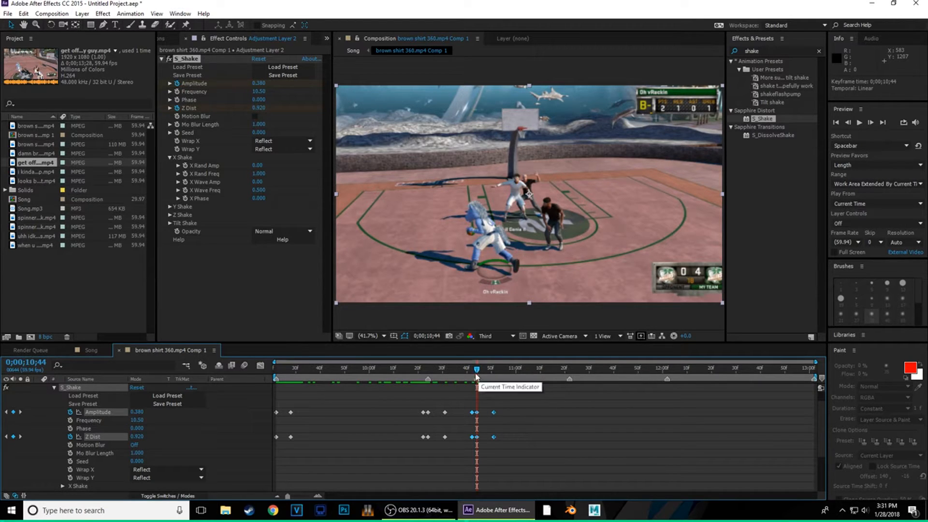
# - Paste the shake hit at 11;22 and adjust it to sit on the beat
pyautogui.moveTo(476, 375); pyautogui.dragTo(568, 381)
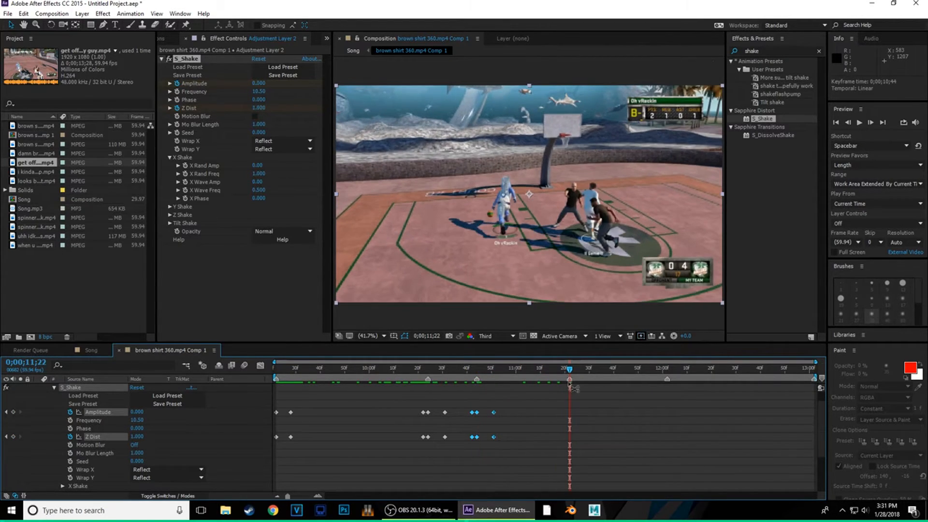
pyautogui.hotkey('ctrl', 'v')
pyautogui.moveTo(574, 414); pyautogui.dragTo(579, 414)
pyautogui.moveTo(573, 371); pyautogui.dragTo(572, 371)
pyautogui.moveTo(579, 413); pyautogui.dragTo(570, 415)
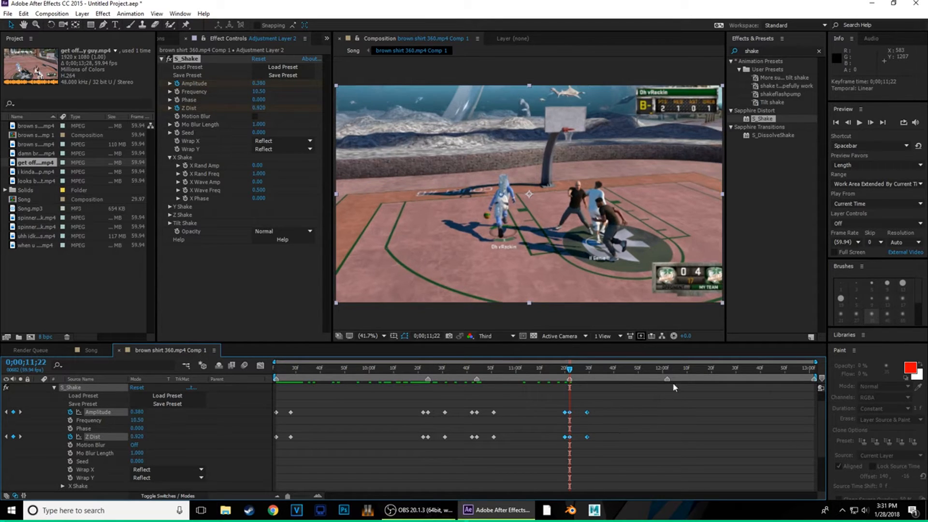
# - Paste the shake hit at 12;02 and 13;01, then preview the clip
pyautogui.click(667, 372)
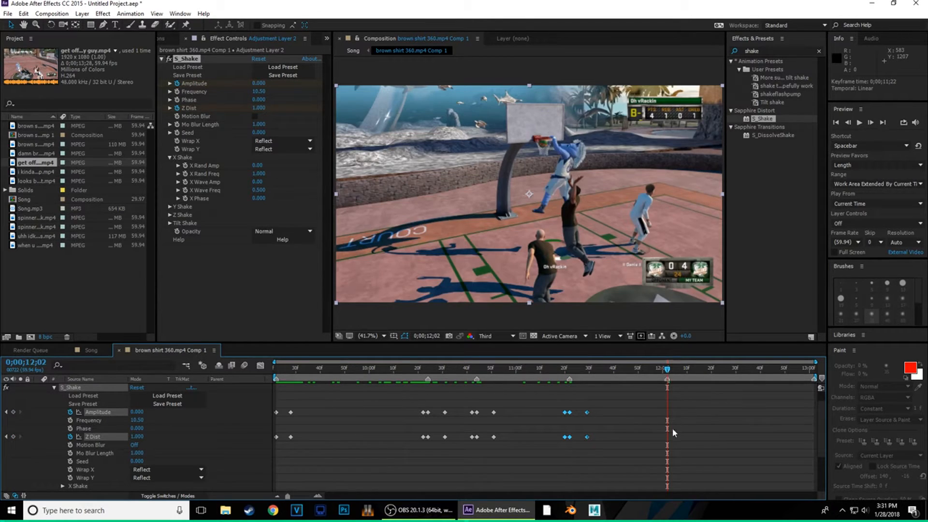
pyautogui.hotkey('ctrl', 'v')
pyautogui.moveTo(675, 416); pyautogui.dragTo(670, 416)
pyautogui.press('space')
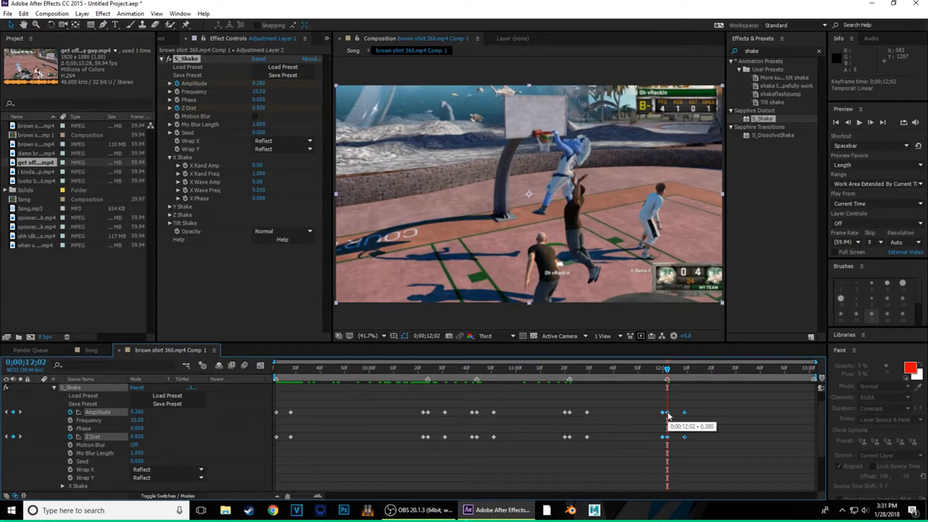
pyautogui.hotkey('ctrl', 'v')
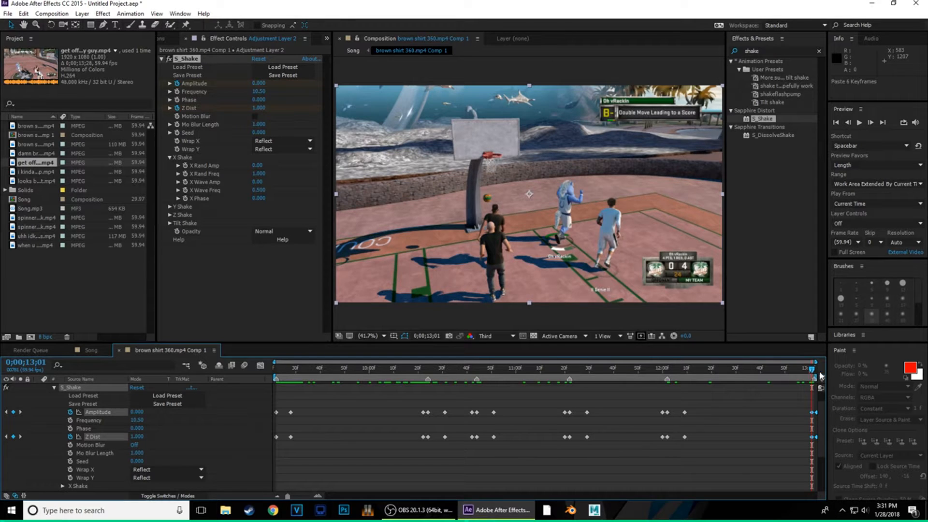
pyautogui.press('space')
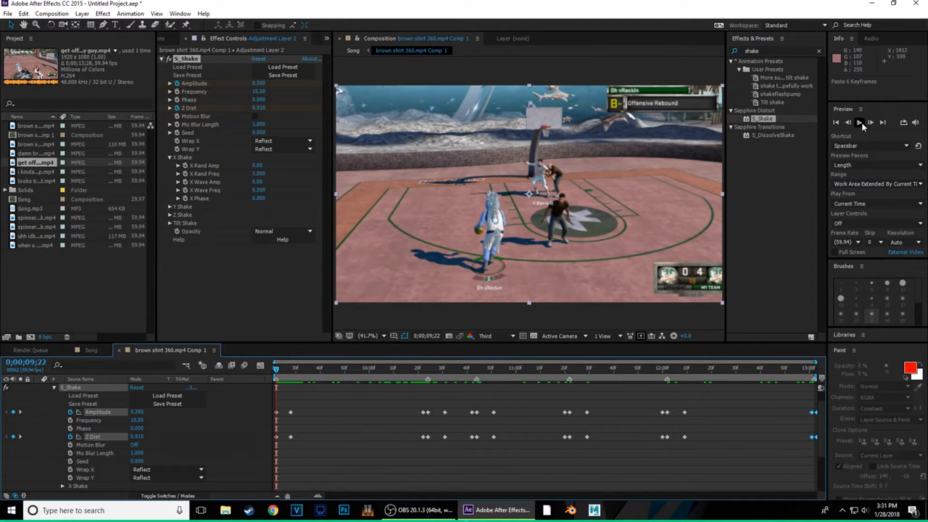
pyautogui.click(860, 123)
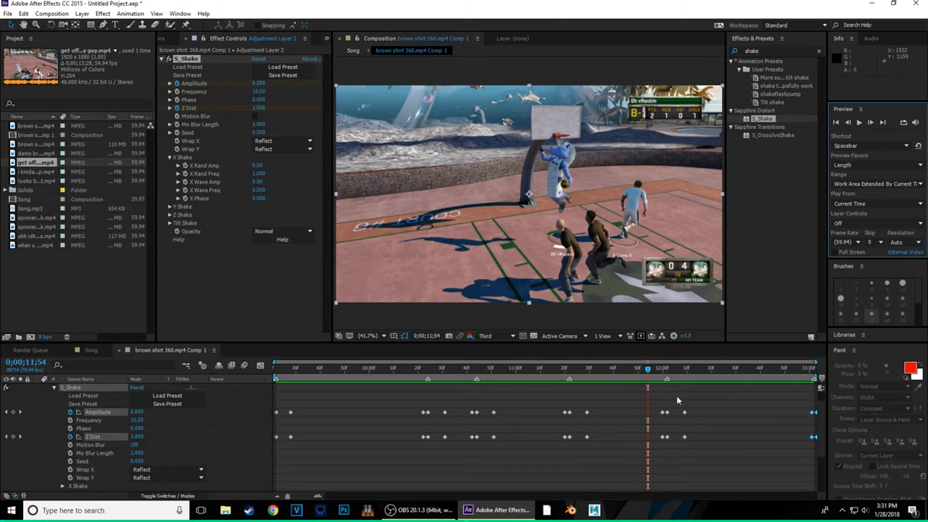
pyautogui.moveTo(425, 517)
pyautogui.moveTo(648, 368); pyautogui.dragTo(276, 368)
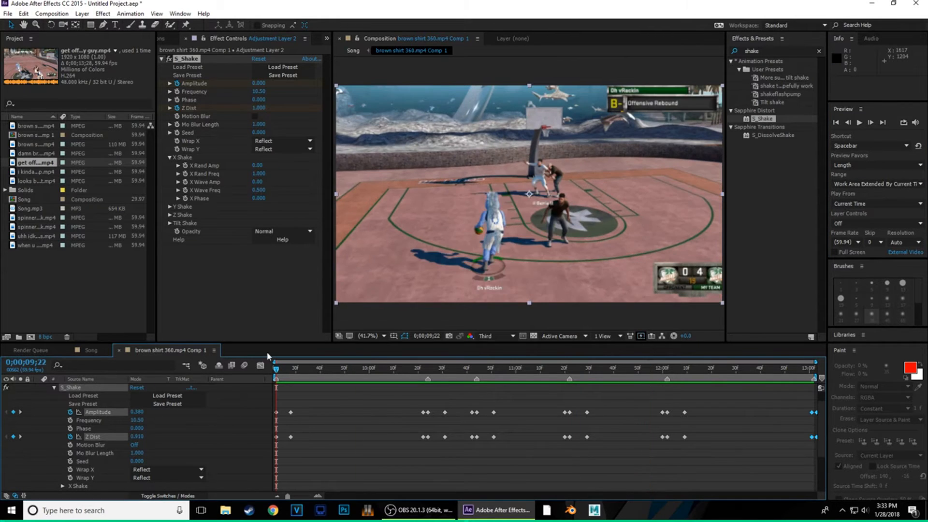
# - Preview the Song composition and check the brown shirt 360.mp4 Comp 1 precomp
pyautogui.click(88, 349)
pyautogui.moveTo(506, 372)
pyautogui.mouseDown()
pyautogui.moveTo(587, 376)
pyautogui.moveTo(507, 383)
pyautogui.mouseUp()
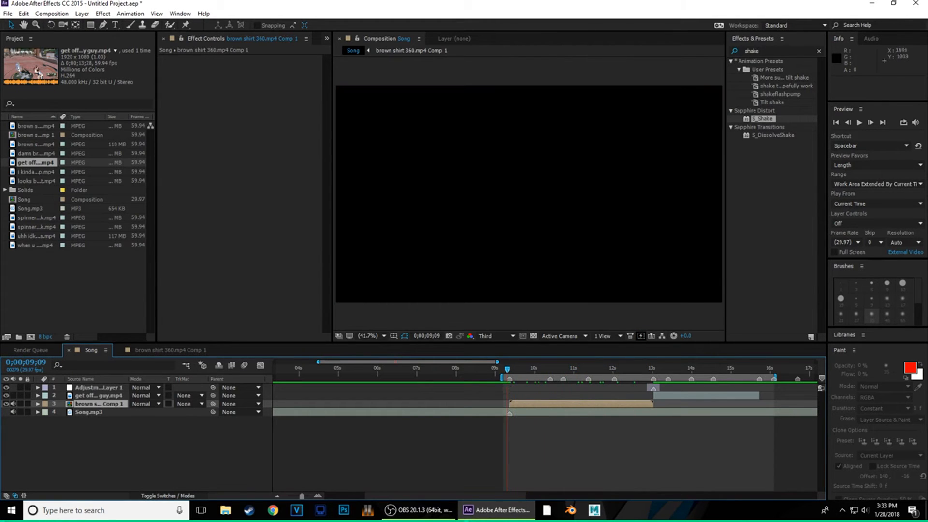
pyautogui.click(860, 122)
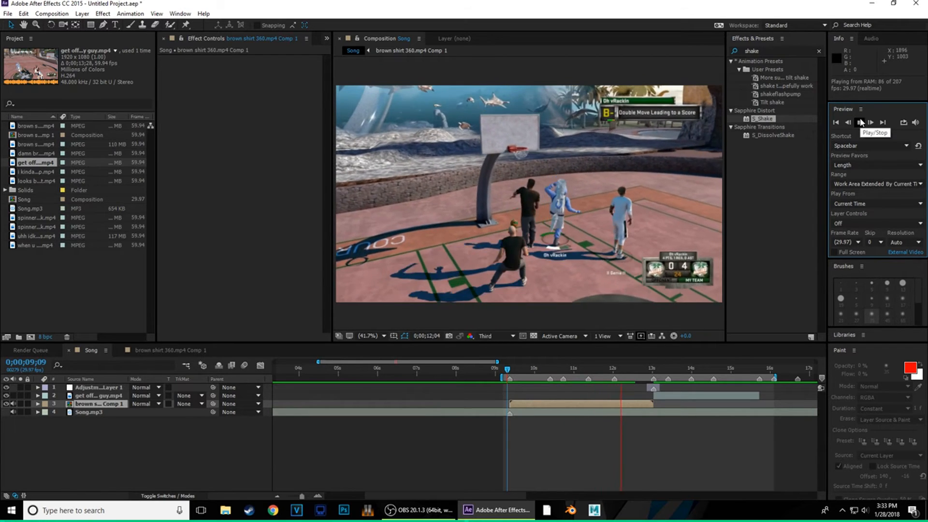
pyautogui.press('space')
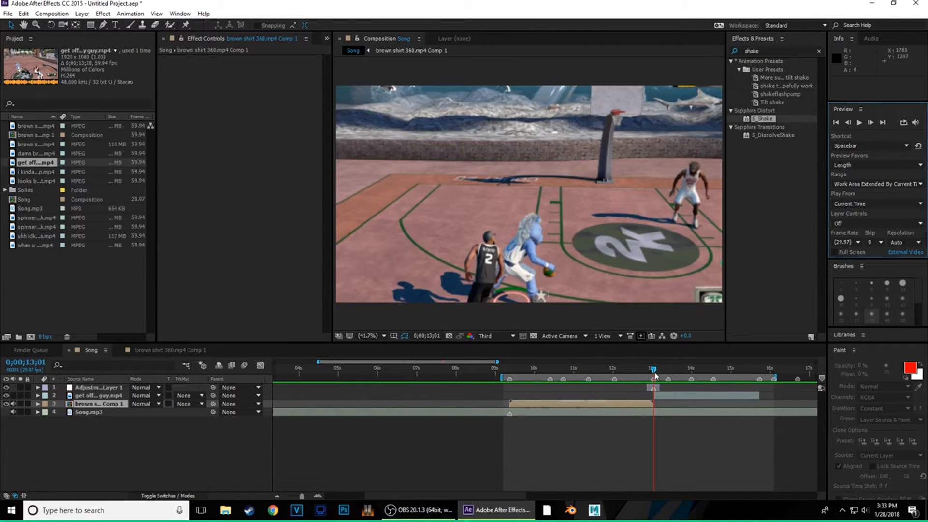
pyautogui.moveTo(654, 371); pyautogui.dragTo(517, 381)
pyautogui.doubleClick(529, 404)
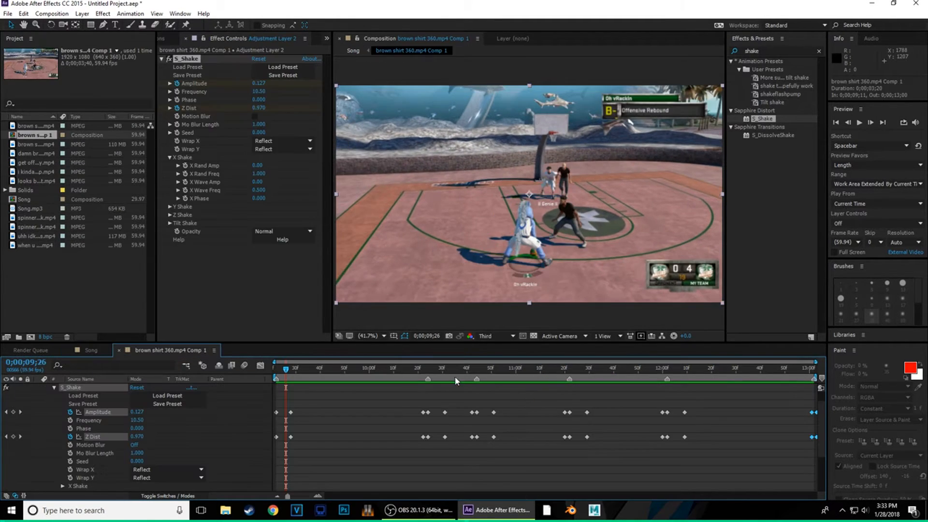
pyautogui.click(85, 344)
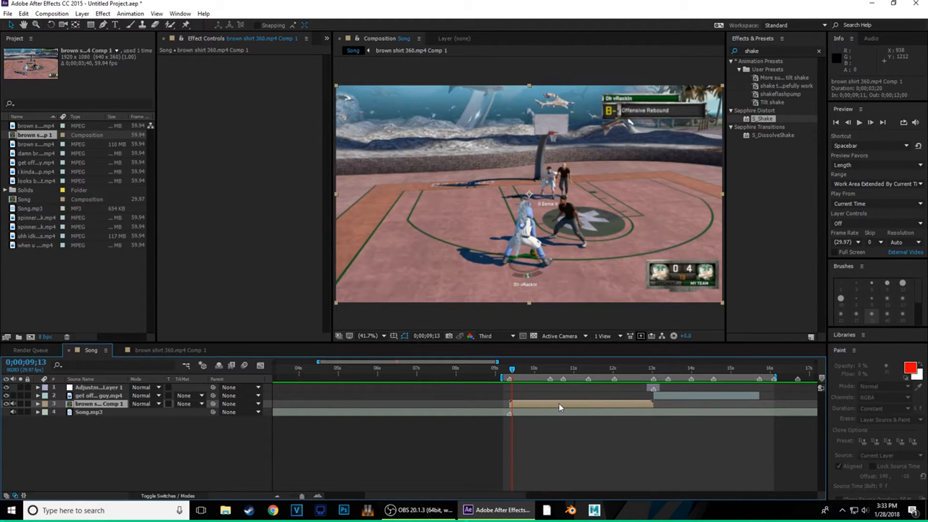
# - In the brown shirt precomp, Easy Ease all S_Shake Amplitude and Z Dist keyframes
pyautogui.doubleClick(537, 404)
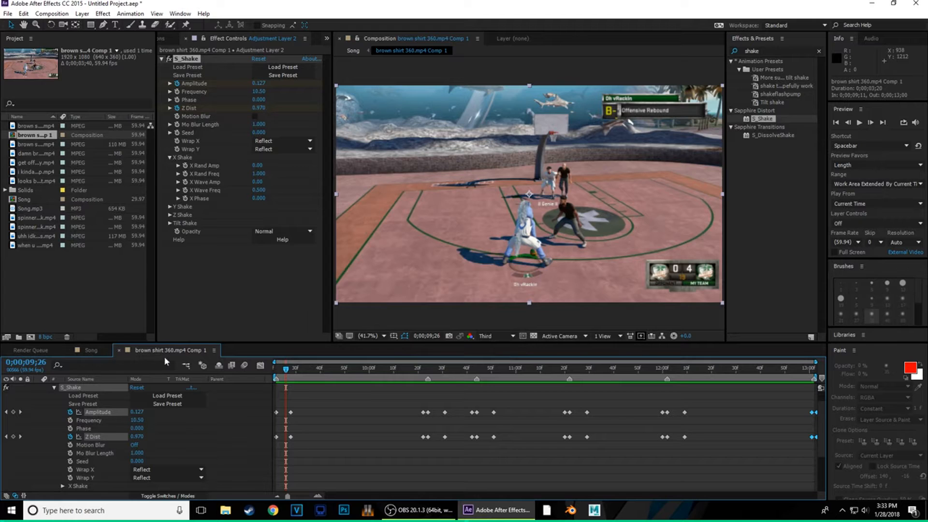
pyautogui.scroll(1, 38, 413)
pyautogui.click(36, 391)
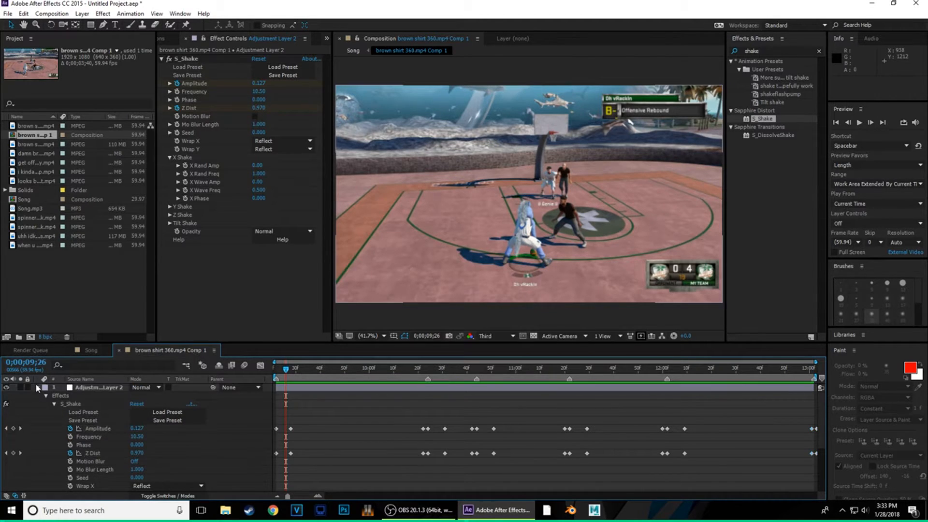
pyautogui.click(38, 388)
pyautogui.click(39, 388)
pyautogui.moveTo(812, 417); pyautogui.dragTo(273, 463)
pyautogui.press('F9')
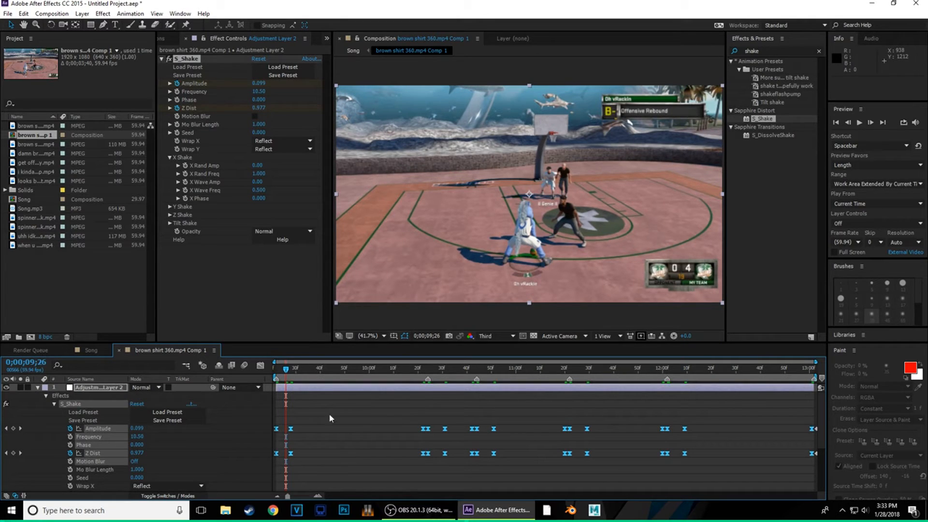
# - Back in Song, preview to about 11 seconds and select the second gameplay clip
pyautogui.click(87, 351)
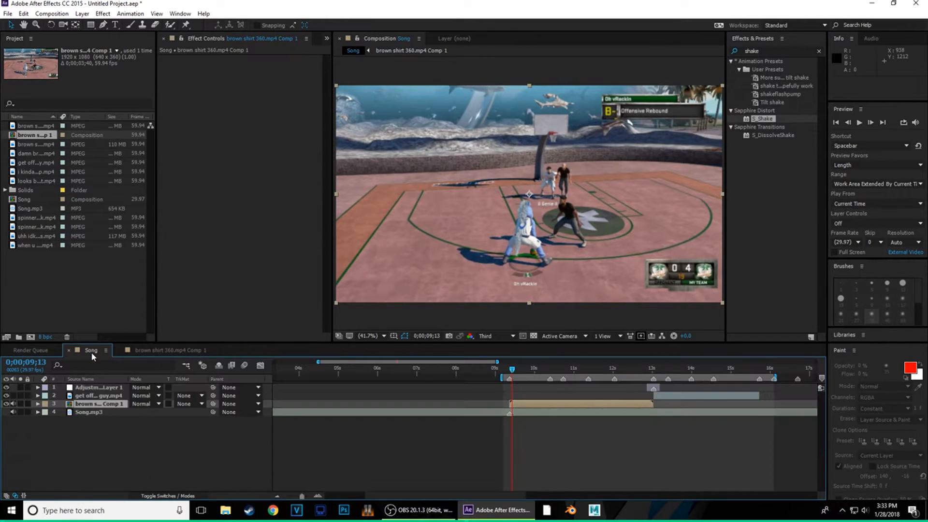
pyautogui.moveTo(508, 376); pyautogui.dragTo(669, 386)
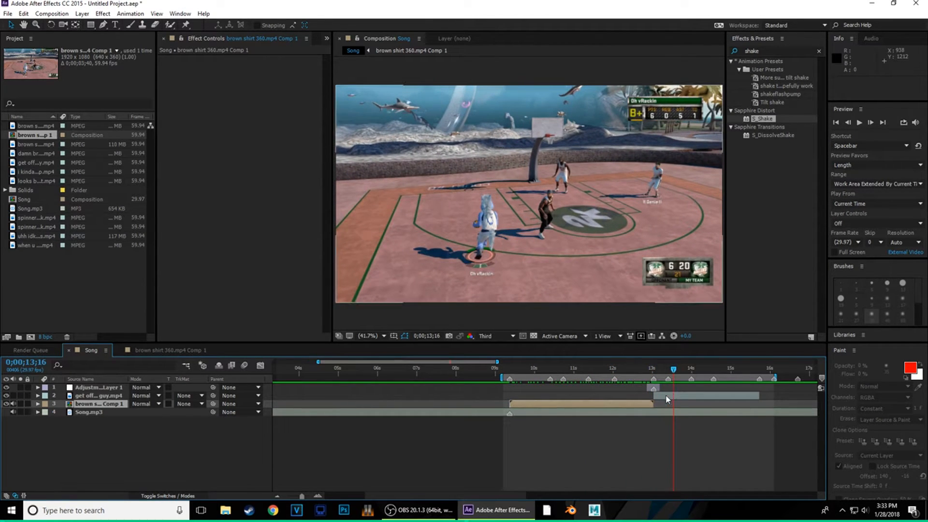
pyautogui.click(666, 395)
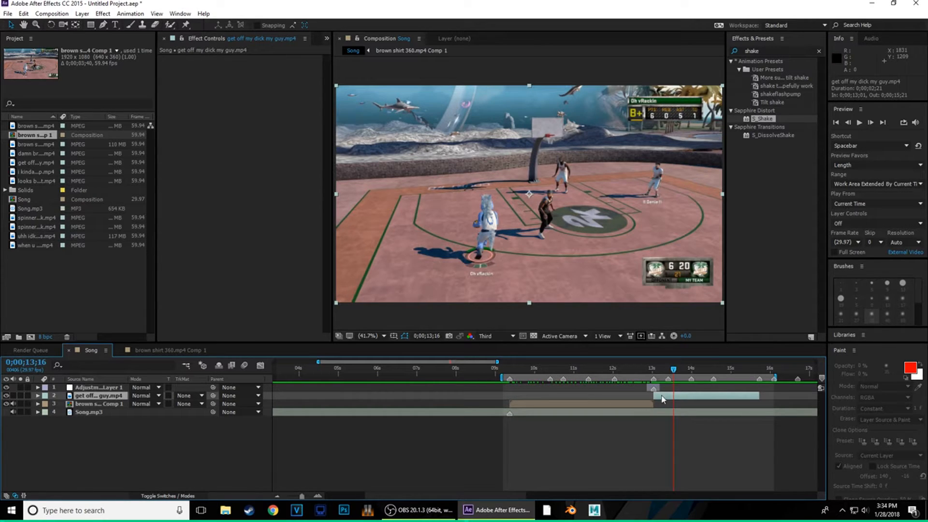
# - Precompose the second gameplay clip layer into a new composition
pyautogui.rightClick(694, 397)
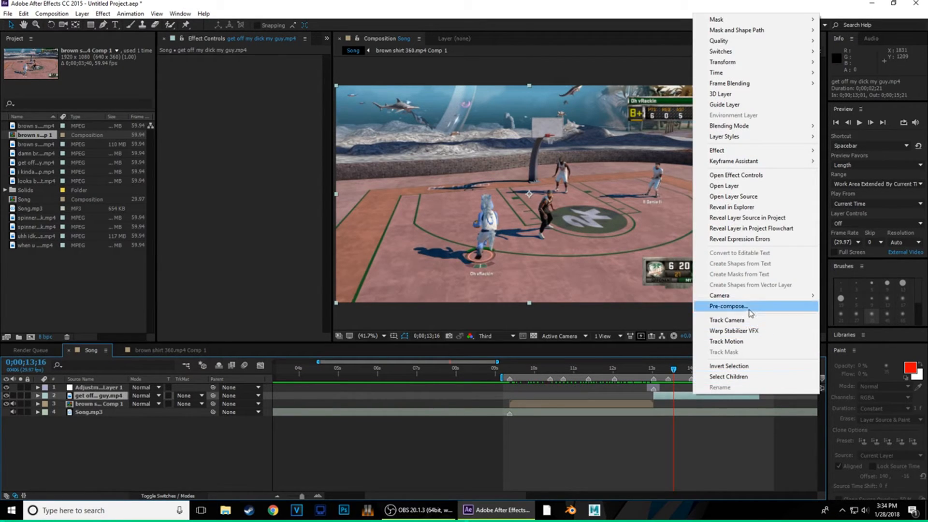
pyautogui.click(725, 306)
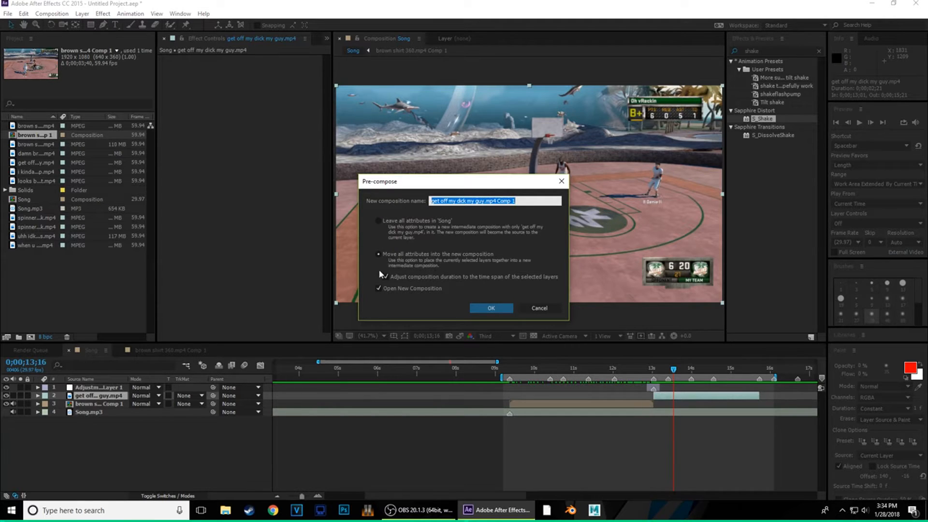
pyautogui.click(491, 308)
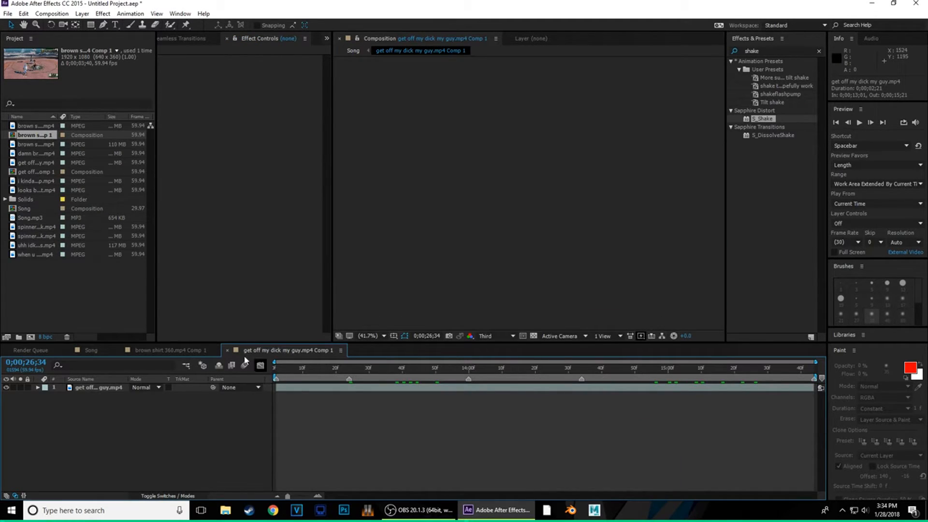
# - Copy the shake Adjustment Layer 2 from the brown shirt comp into the new comp
pyautogui.click(162, 350)
pyautogui.click(91, 388)
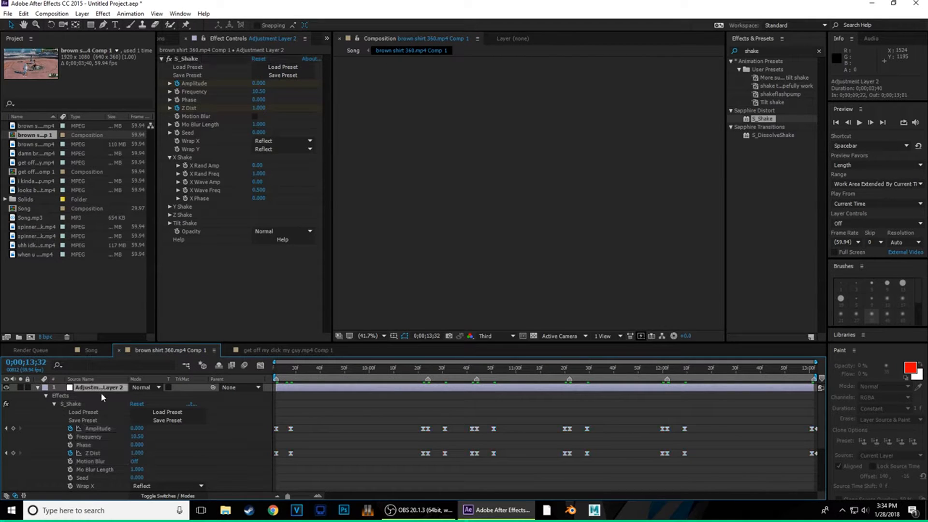
pyautogui.hotkey('ctrl', 'c')
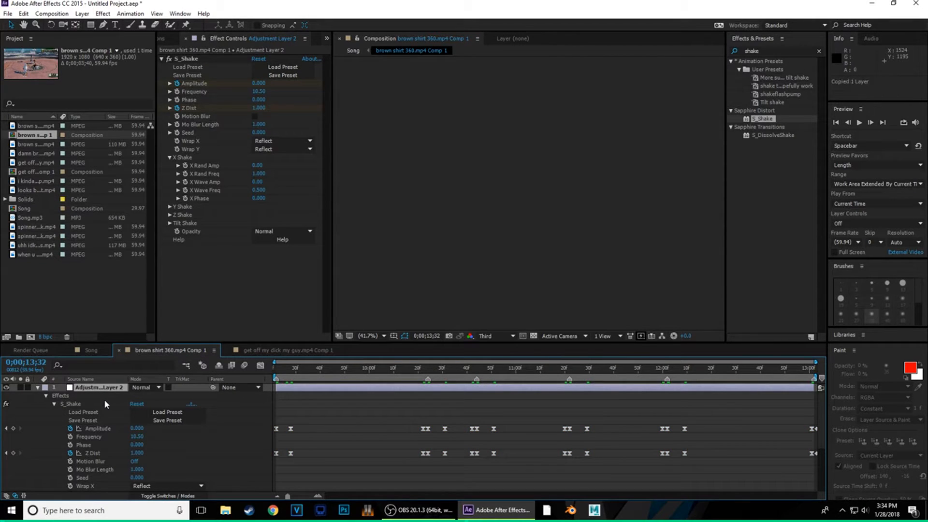
pyautogui.click(284, 350)
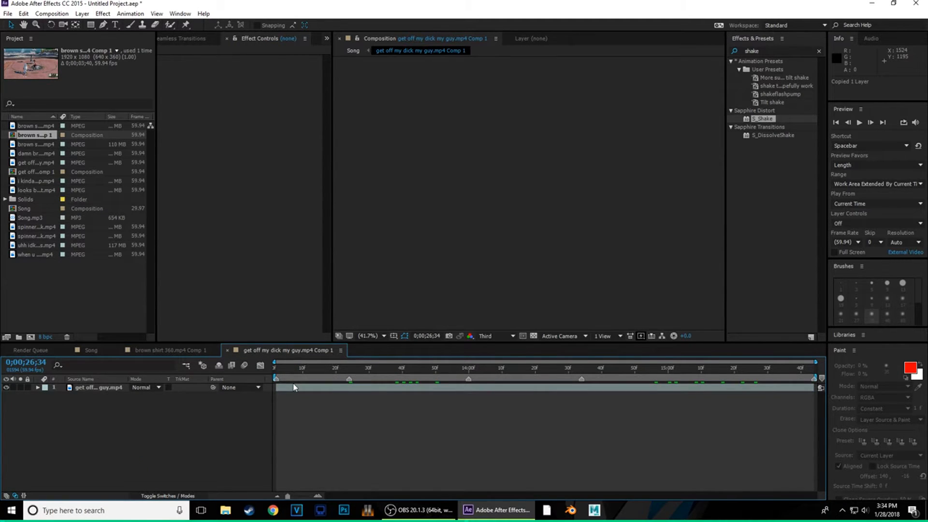
pyautogui.hotkey('ctrl', 'v')
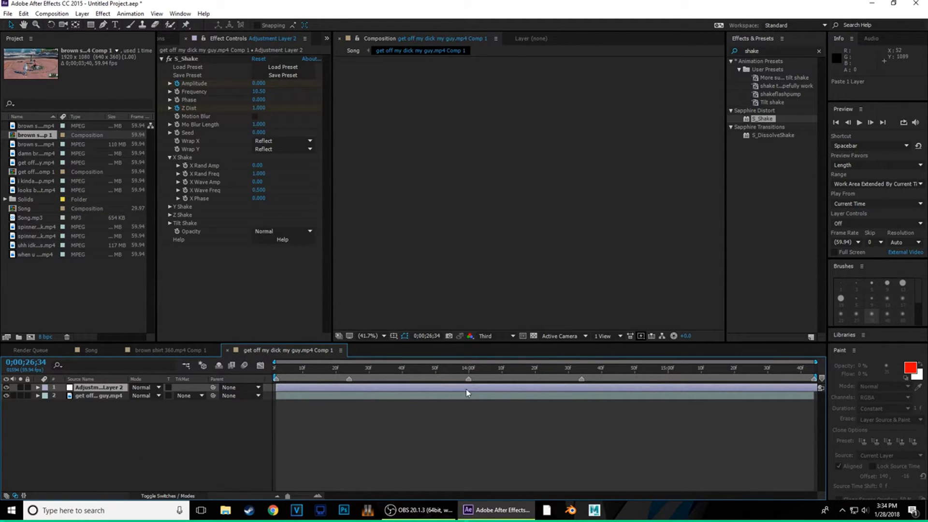
pyautogui.click(105, 351)
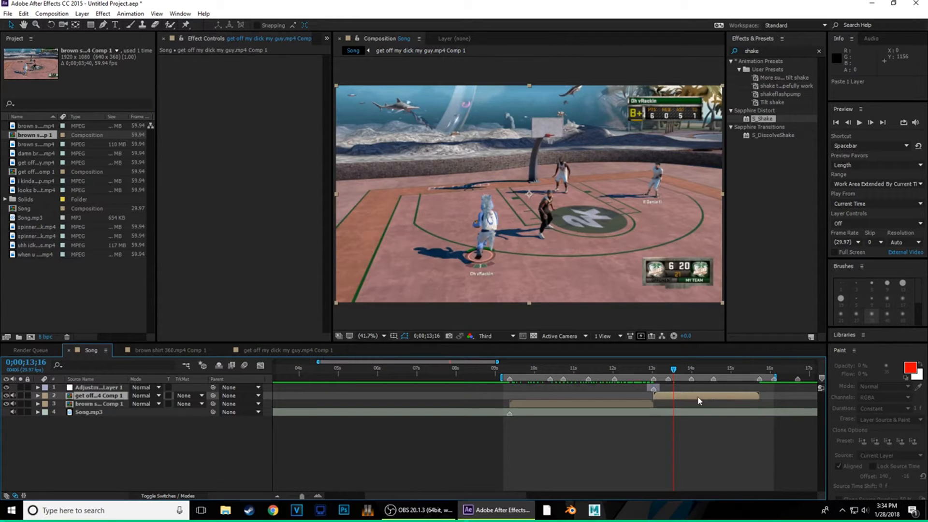
pyautogui.click(294, 349)
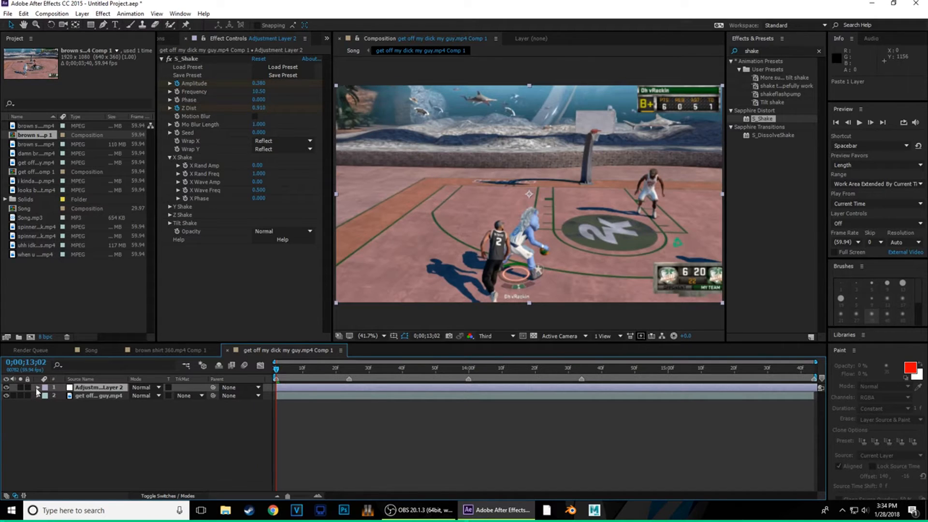
# - Reveal the pasted S_Shake keyframes and shift each group earlier onto the second clip's beats
pyautogui.click(38, 388)
pyautogui.click(46, 396)
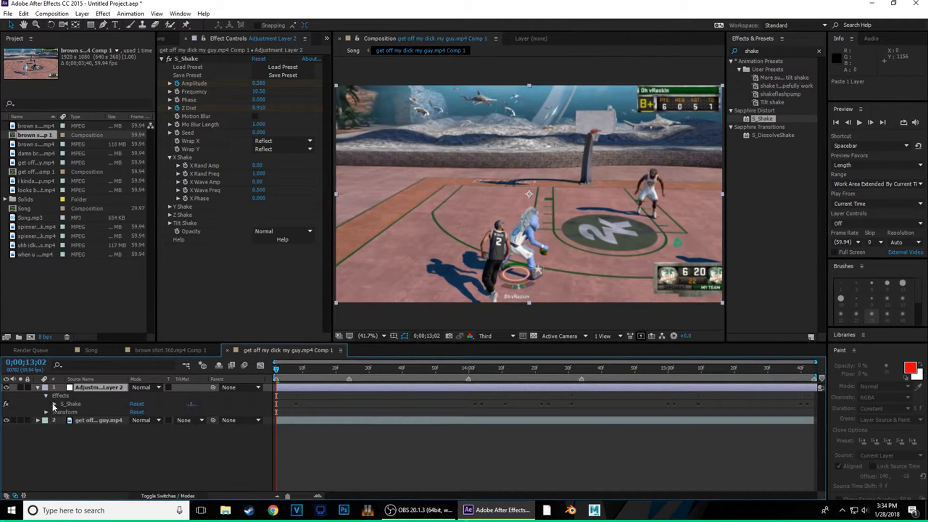
pyautogui.click(55, 404)
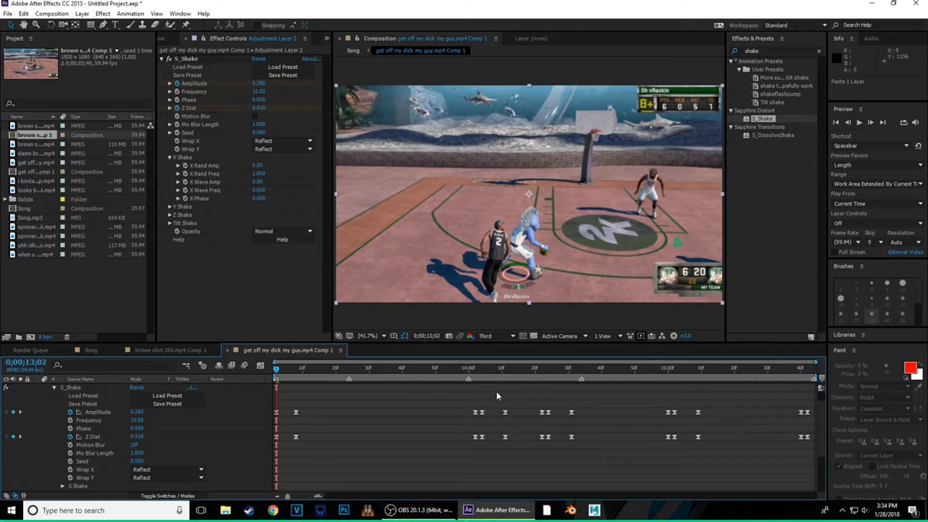
pyautogui.moveTo(441, 453); pyautogui.dragTo(527, 385)
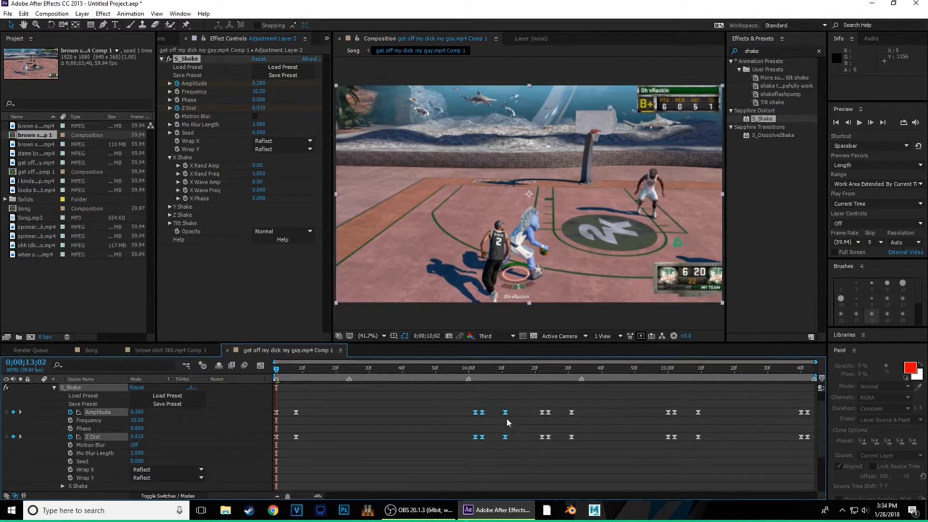
pyautogui.moveTo(506, 418); pyautogui.dragTo(374, 412)
pyautogui.click(350, 379)
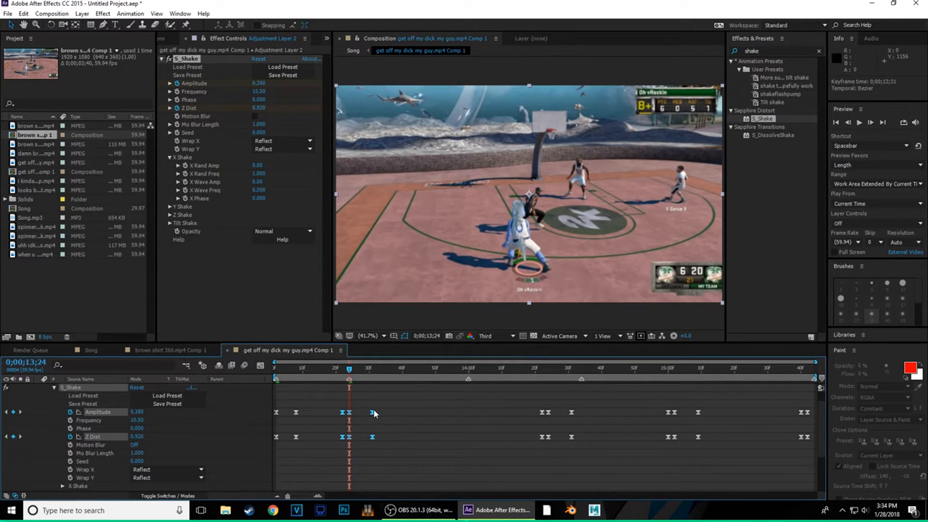
pyautogui.moveTo(522, 393); pyautogui.dragTo(596, 446)
pyautogui.moveTo(571, 412); pyautogui.dragTo(493, 409)
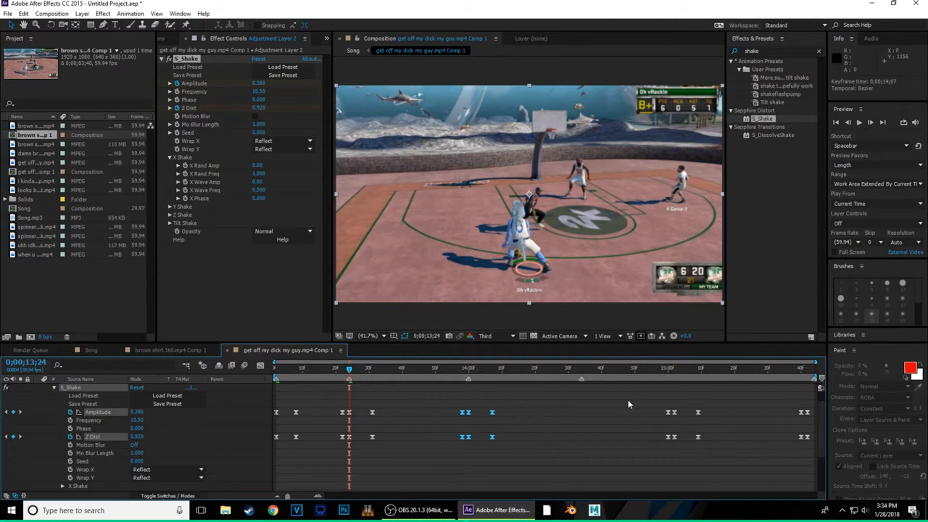
pyautogui.moveTo(642, 396); pyautogui.dragTo(744, 458)
pyautogui.moveTo(698, 412); pyautogui.dragTo(668, 412)
pyautogui.moveTo(599, 412); pyautogui.dragTo(605, 412)
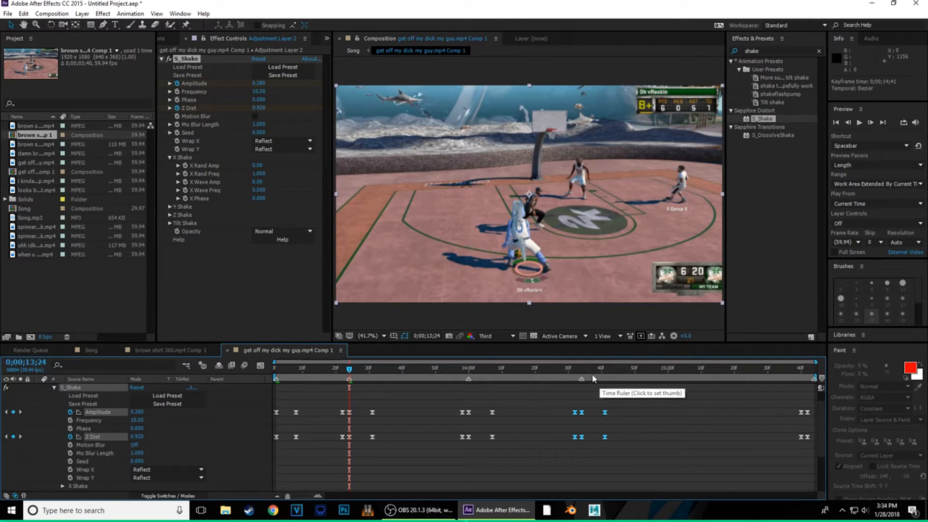
# - Push the 14;41 shake keyframes to about 14;51 and raise Amplitude to 0.510 at 14;34
pyautogui.click(585, 368)
pyautogui.moveTo(587, 370); pyautogui.dragTo(590, 449)
pyautogui.moveTo(606, 413); pyautogui.dragTo(638, 416)
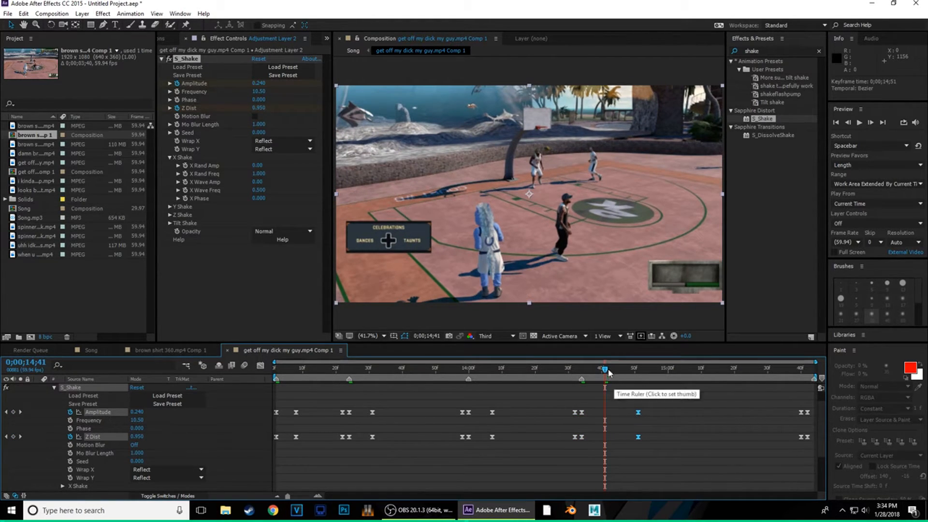
pyautogui.moveTo(606, 371); pyautogui.dragTo(582, 371)
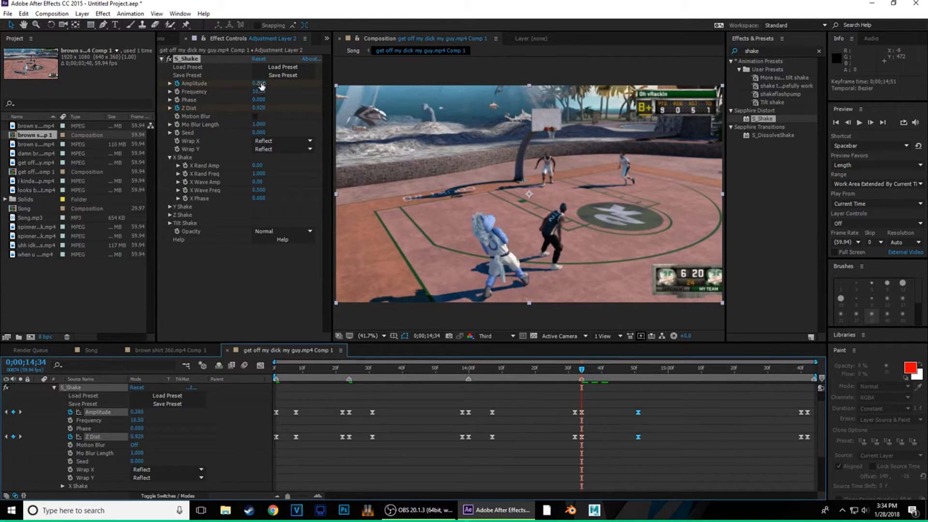
pyautogui.moveTo(260, 84); pyautogui.dragTo(266, 83)
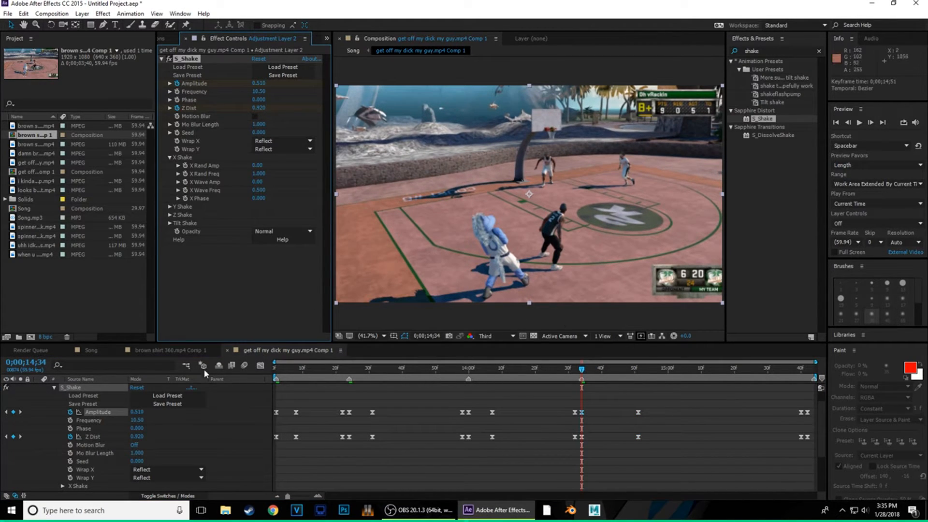
# - In the brown shirt comp, move the 12;09 shake keyframes to 12;20 with Amplitude 0.420
pyautogui.click(179, 351)
pyautogui.moveTo(584, 371); pyautogui.dragTo(667, 395)
pyautogui.moveTo(692, 459); pyautogui.dragTo(711, 431)
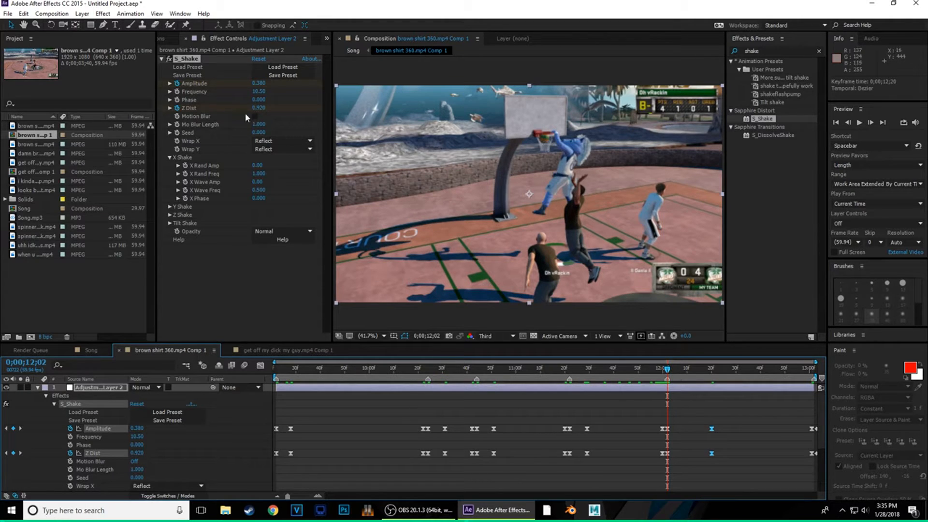
pyautogui.moveTo(258, 83); pyautogui.dragTo(261, 83)
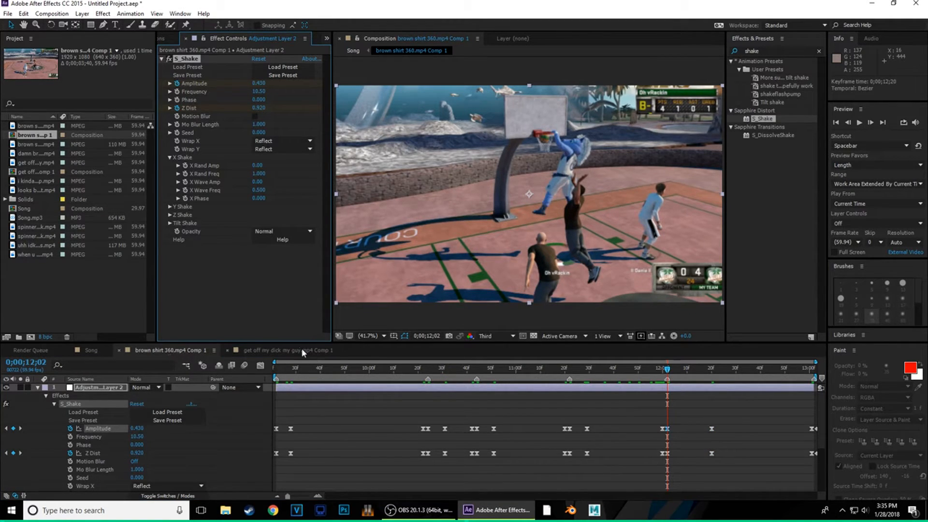
pyautogui.click(93, 350)
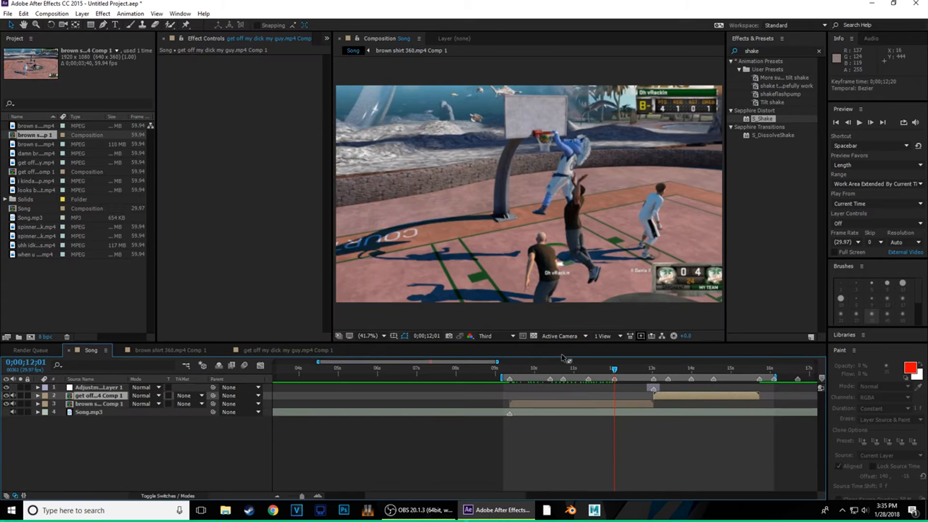
pyautogui.moveTo(613, 365); pyautogui.dragTo(750, 409)
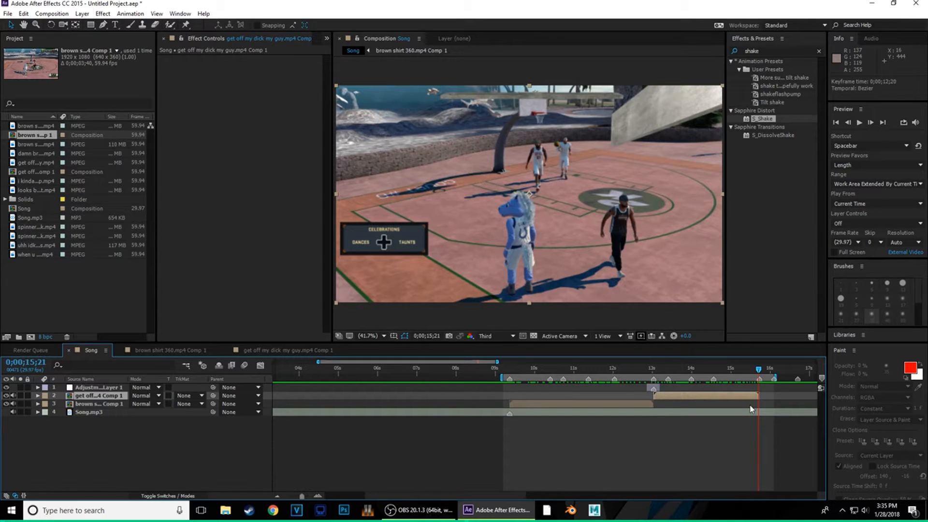
pyautogui.moveTo(759, 369); pyautogui.dragTo(557, 405)
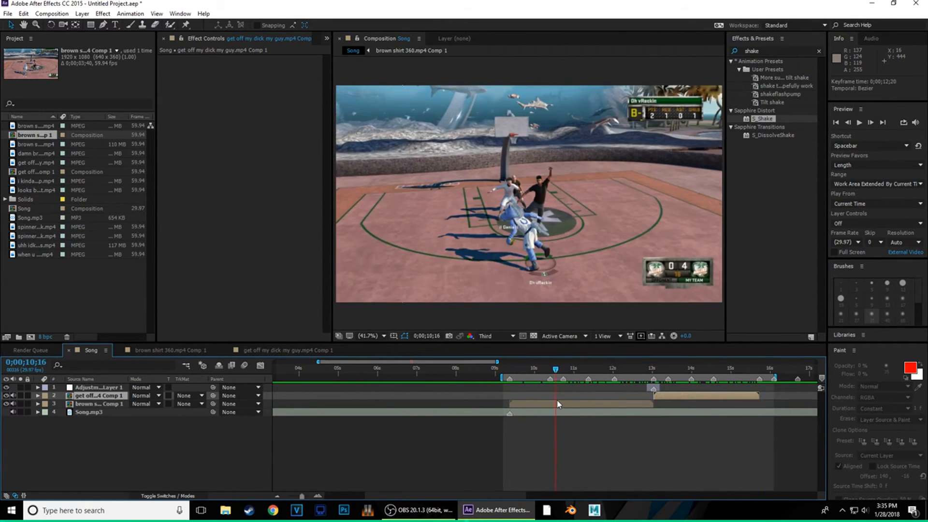
pyautogui.click(534, 407)
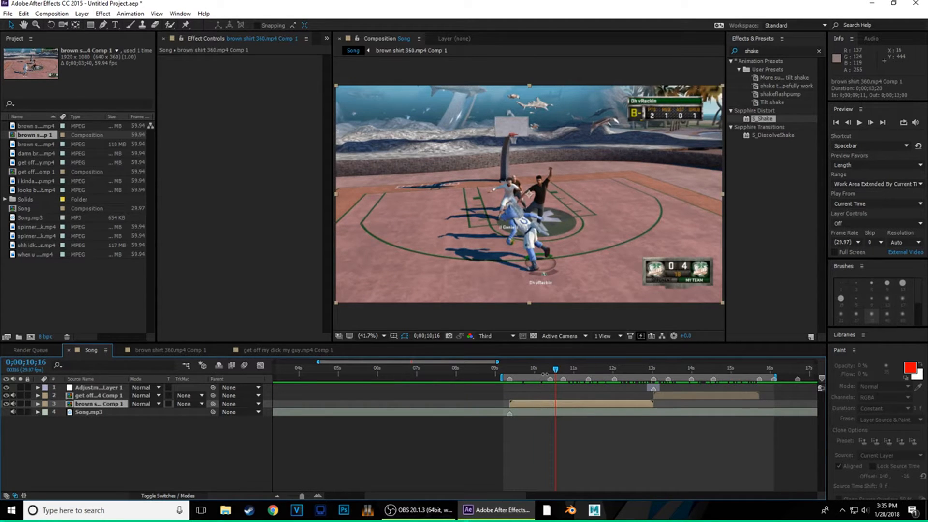
pyautogui.moveTo(565, 378); pyautogui.dragTo(615, 405)
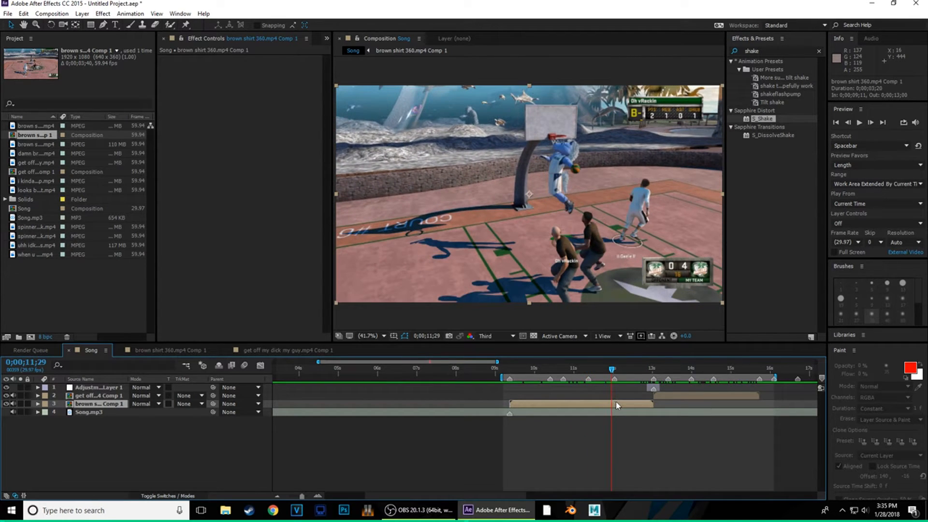
# - Open the brown shirt 360.mp4 Comp 1 precomp, preview, and scrub to the 12;02 shake peak
pyautogui.doubleClick(616, 403)
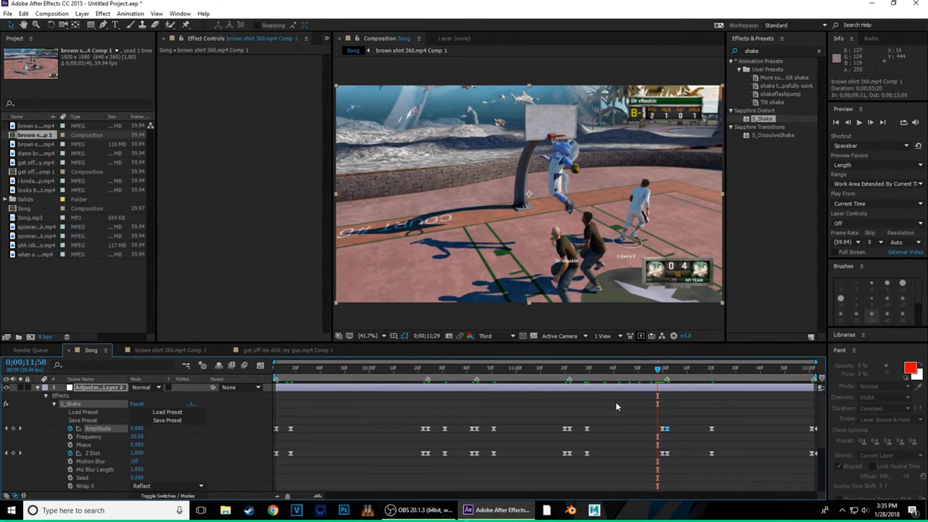
pyautogui.click(38, 388)
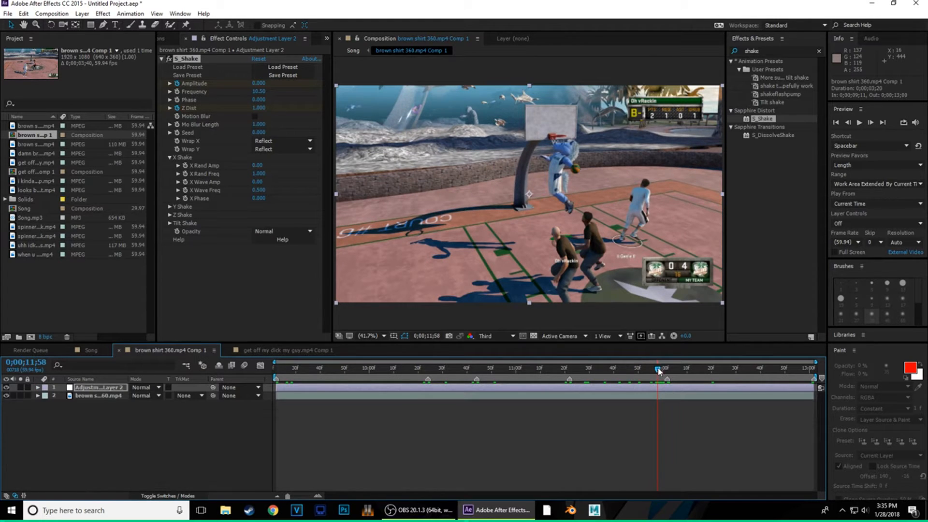
pyautogui.press('space')
pyautogui.press('space')
pyautogui.moveTo(662, 405)
pyautogui.mouseDown()
pyautogui.moveTo(680, 402)
pyautogui.moveTo(576, 405)
pyautogui.moveTo(698, 401)
pyautogui.moveTo(663, 408)
pyautogui.moveTo(693, 400)
pyautogui.moveTo(659, 405)
pyautogui.moveTo(673, 399)
pyautogui.moveTo(667, 391)
pyautogui.mouseUp()
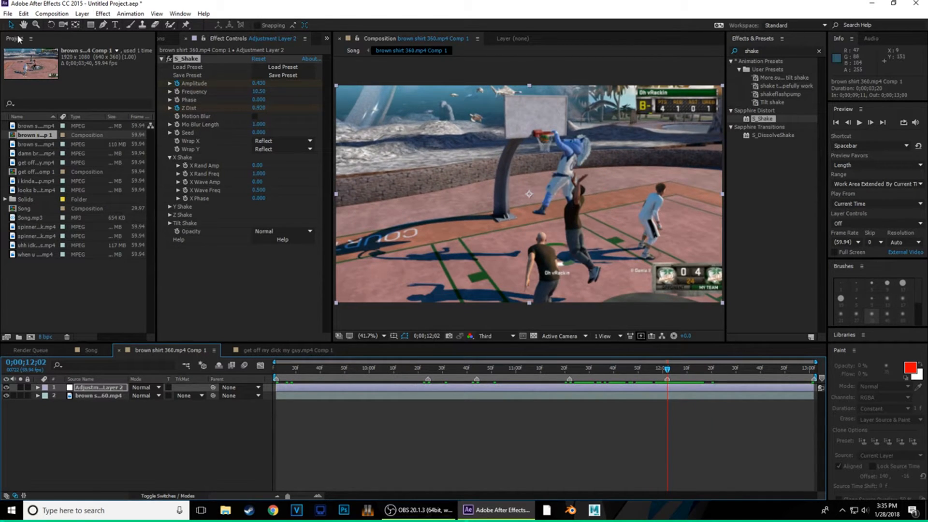
# - Search 'warp' in Effects & Presets and grab the saved warp preset
pyautogui.moveTo(765, 50); pyautogui.dragTo(597, 54)
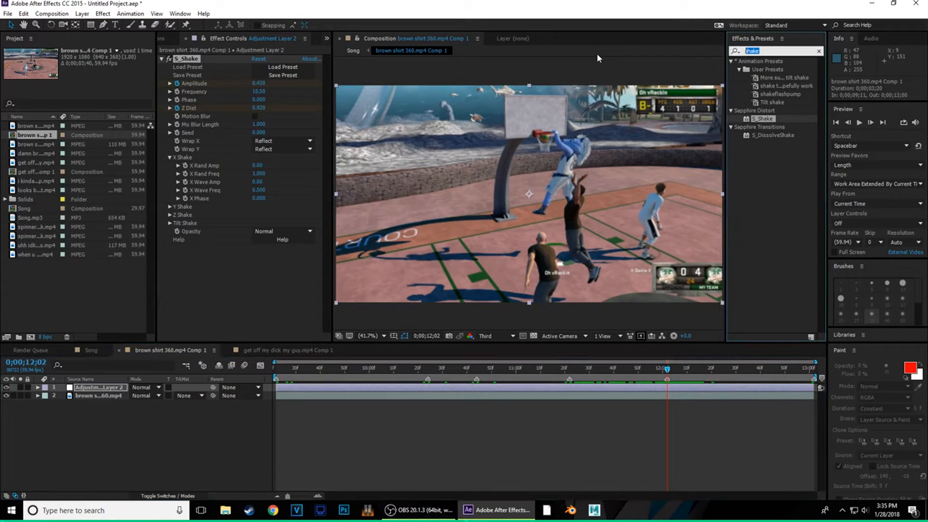
pyautogui.write('warp')
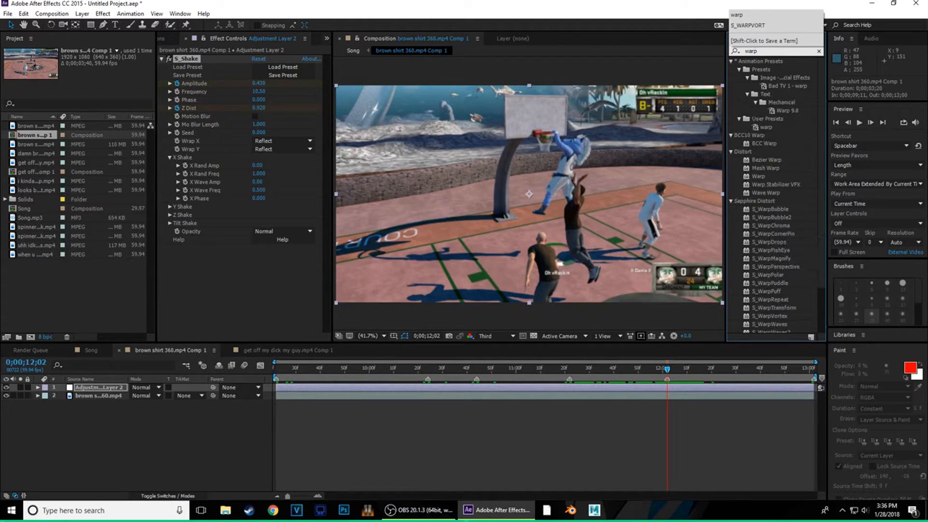
pyautogui.moveTo(764, 127); pyautogui.dragTo(647, 388)
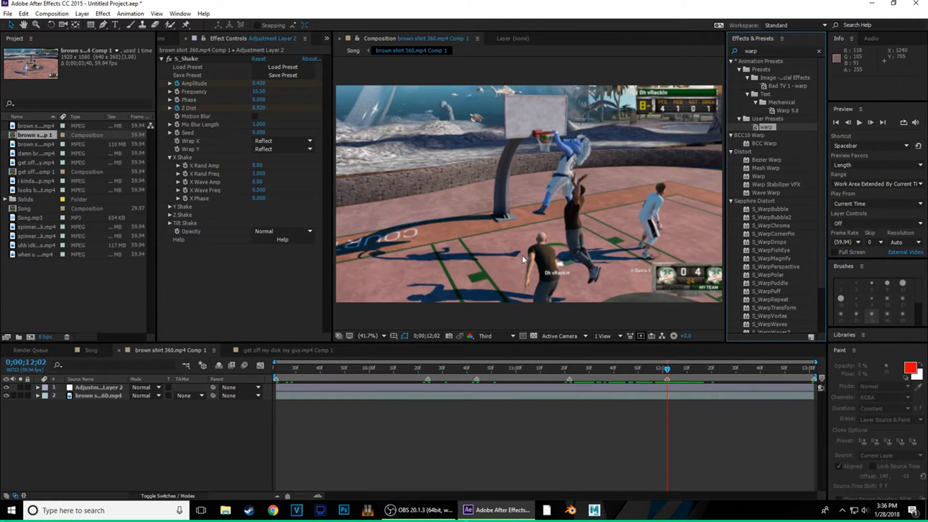
# - Add a new Adjustment Layer 3 and apply the FishEye warp preset to it
pyautogui.rightClick(113, 388)
pyautogui.rightClick(118, 418)
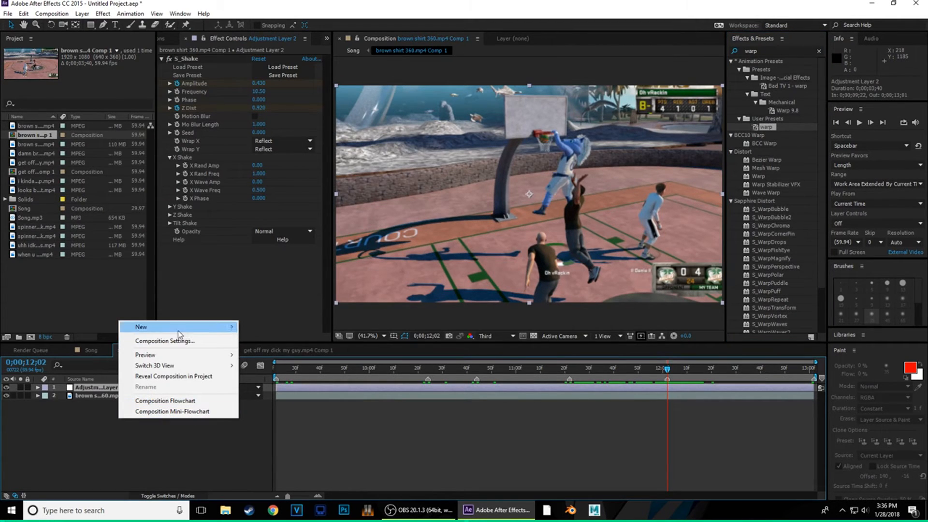
pyautogui.moveTo(222, 328)
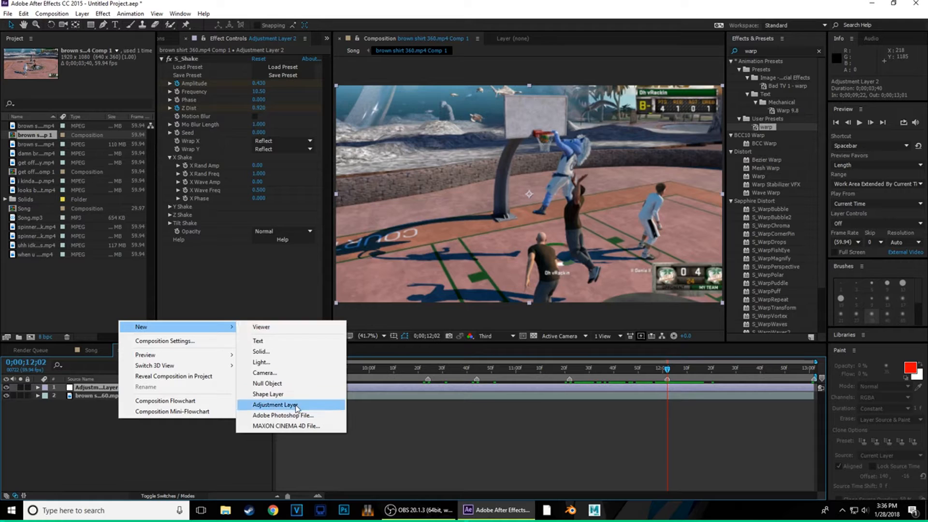
pyautogui.click(297, 406)
pyautogui.moveTo(770, 134); pyautogui.dragTo(668, 388)
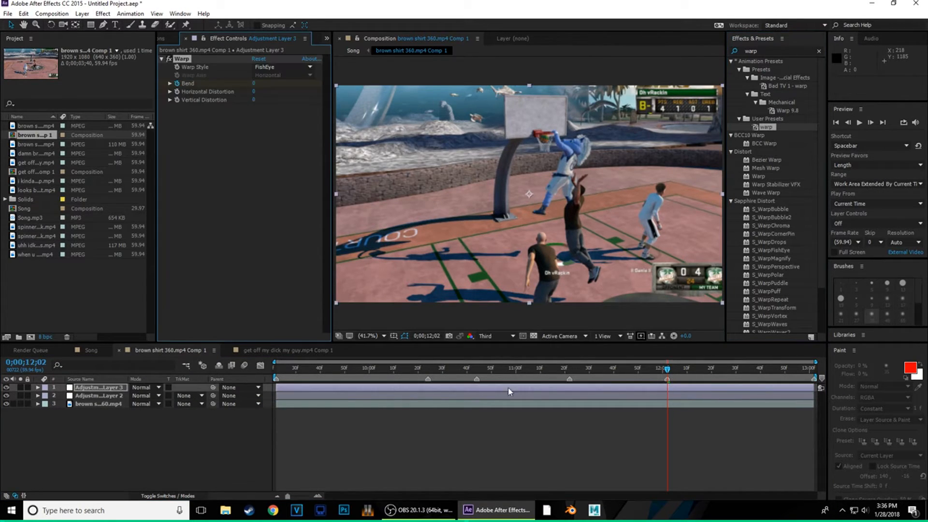
# - Shift the three Bend keyframes slightly earlier and split the warp layer at 11;52
pyautogui.click(37, 388)
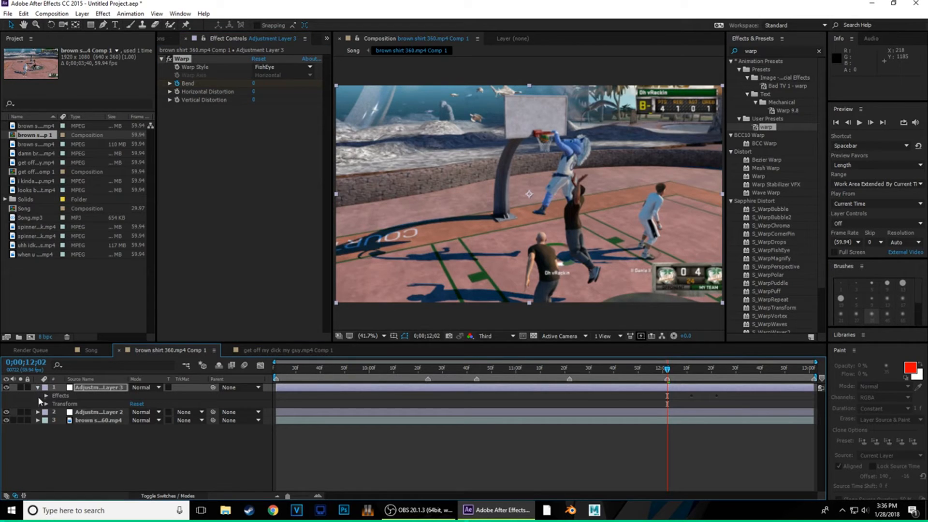
pyautogui.click(46, 396)
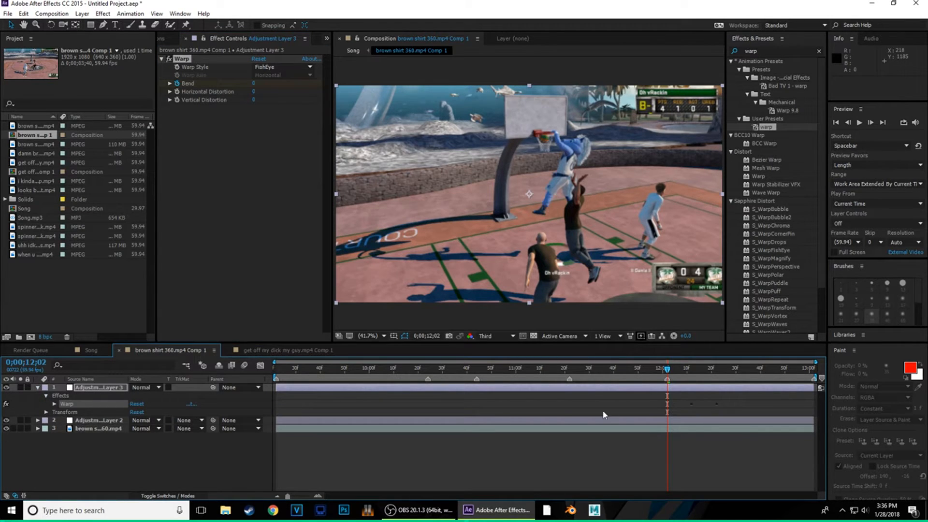
pyautogui.click(54, 404)
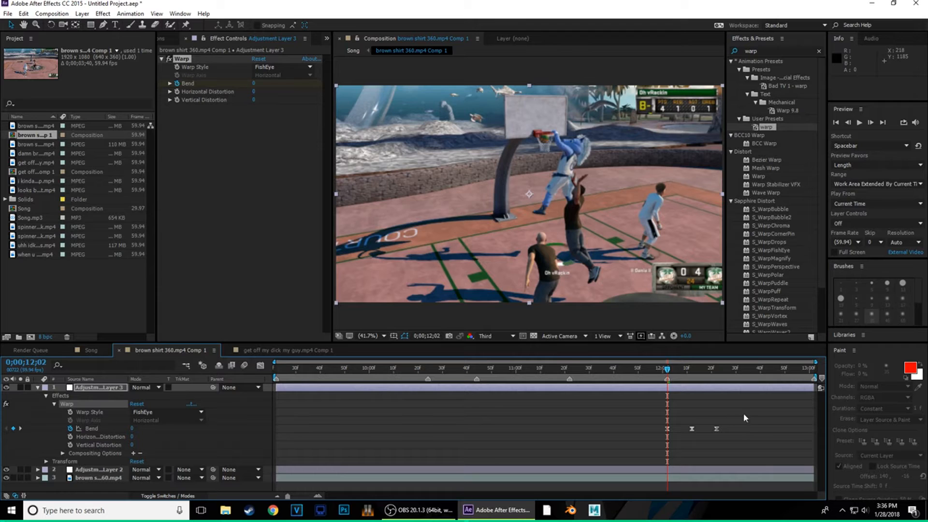
pyautogui.moveTo(619, 439); pyautogui.dragTo(685, 434)
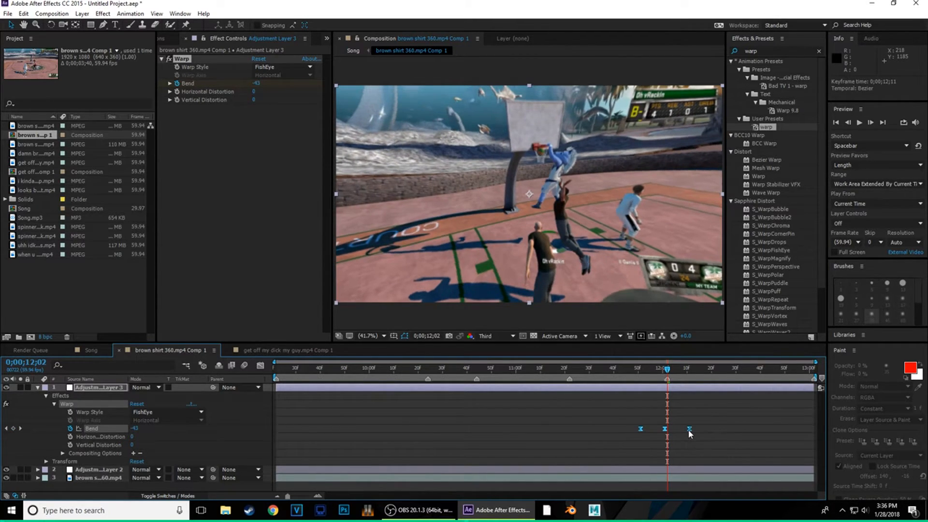
pyautogui.moveTo(667, 369); pyautogui.dragTo(643, 372)
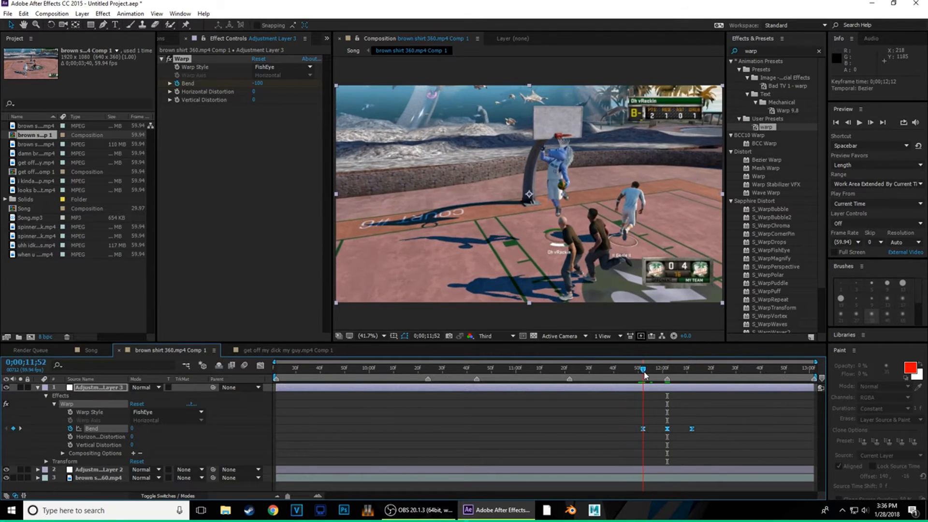
pyautogui.hotkey('ctrl', 'shift', 'd')
# - Delete the warp layer's parts before 11;52 and after 12;12
pyautogui.click(631, 396)
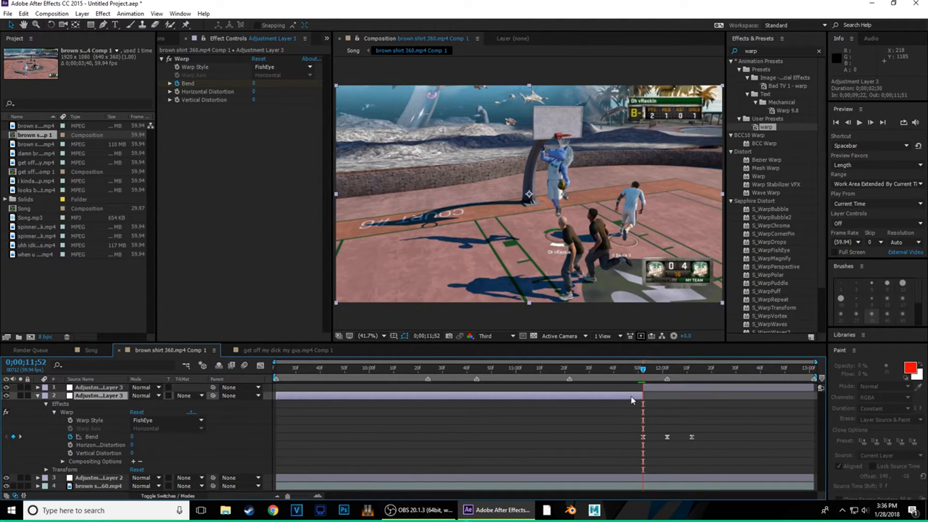
pyautogui.press('Delete')
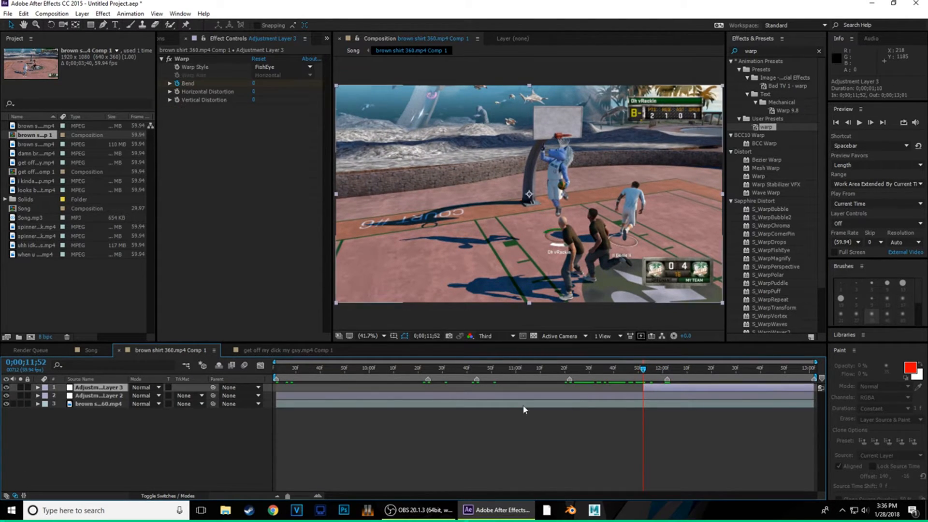
pyautogui.click(37, 387)
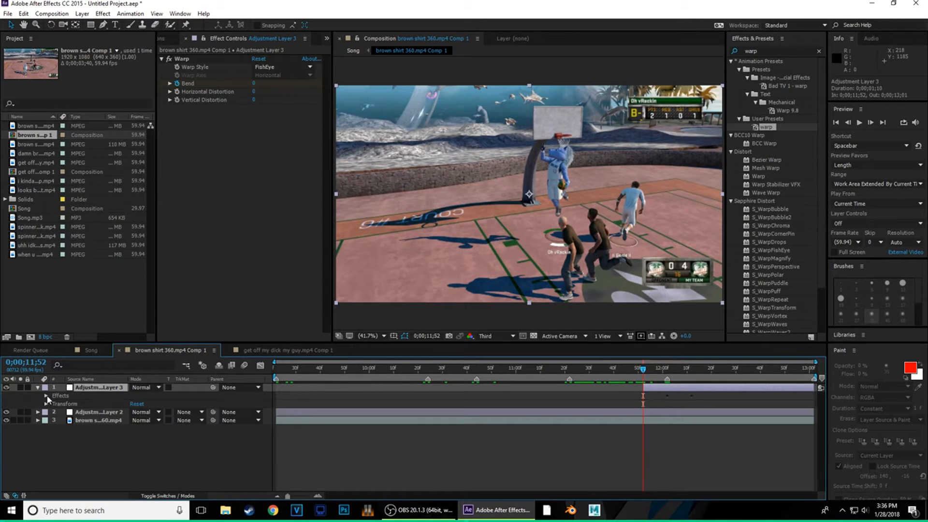
pyautogui.click(46, 395)
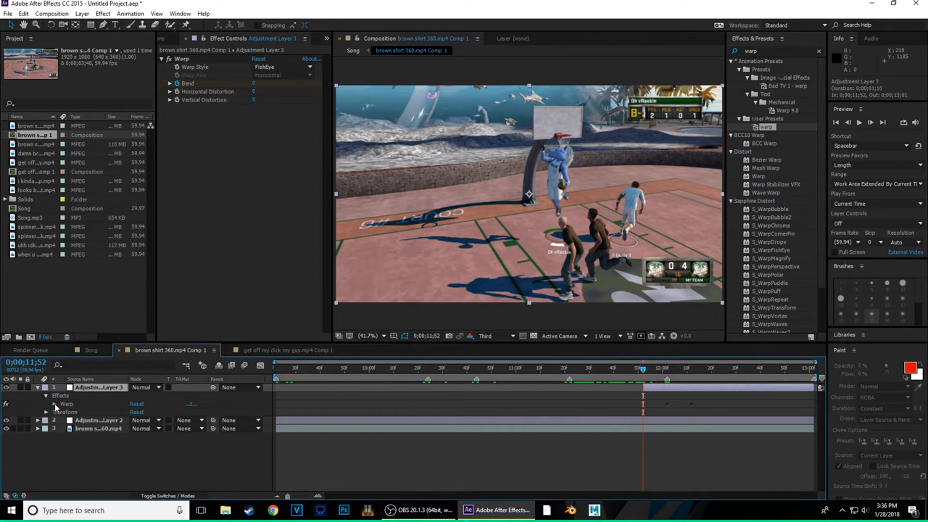
pyautogui.click(55, 405)
pyautogui.moveTo(643, 369); pyautogui.dragTo(693, 371)
pyautogui.hotkey('ctrl', 'shift', 'd')
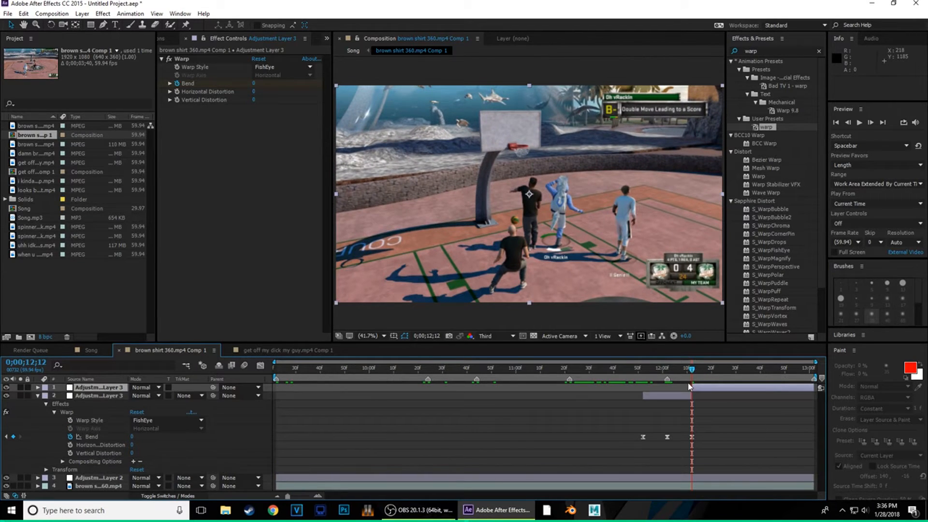
pyautogui.press('Delete')
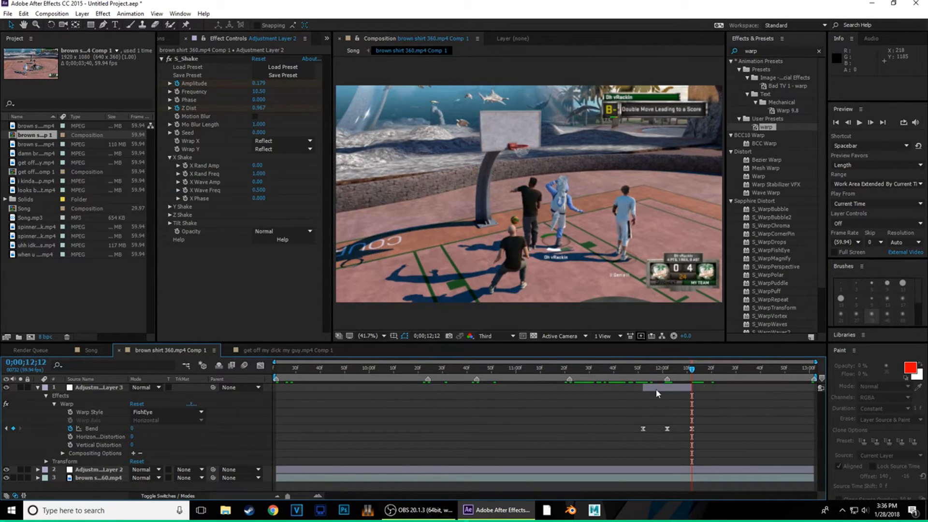
# - Scrub across the trimmed section to check the fisheye bend around 12;02
pyautogui.click(38, 387)
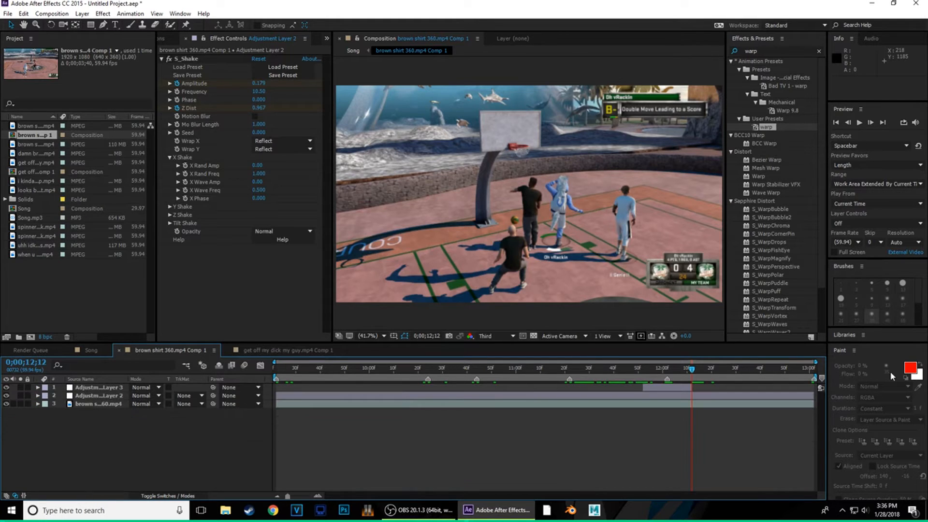
pyautogui.moveTo(694, 374); pyautogui.dragTo(662, 382)
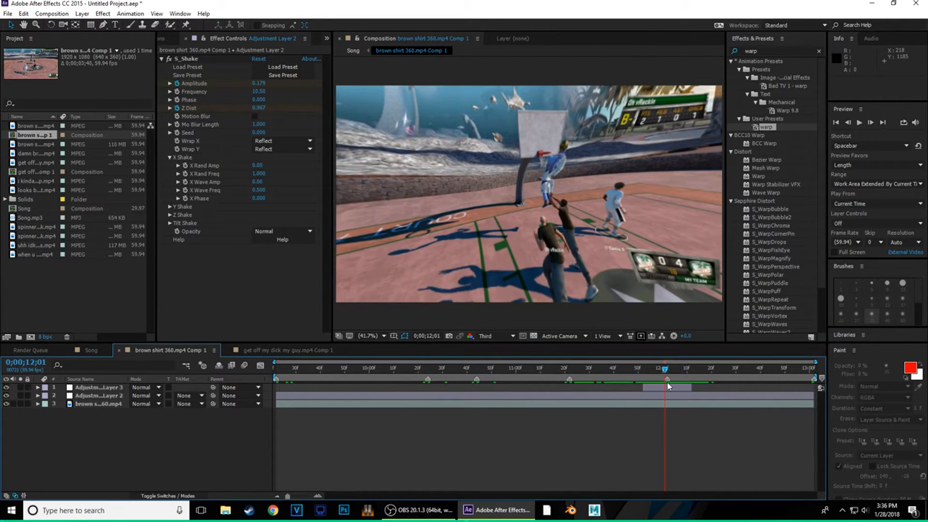
pyautogui.click(669, 389)
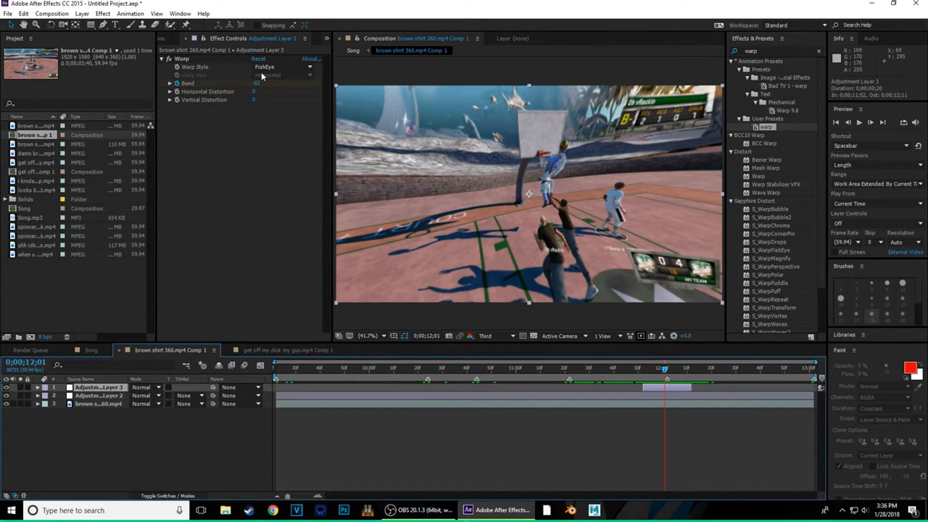
pyautogui.moveTo(664, 372); pyautogui.dragTo(668, 396)
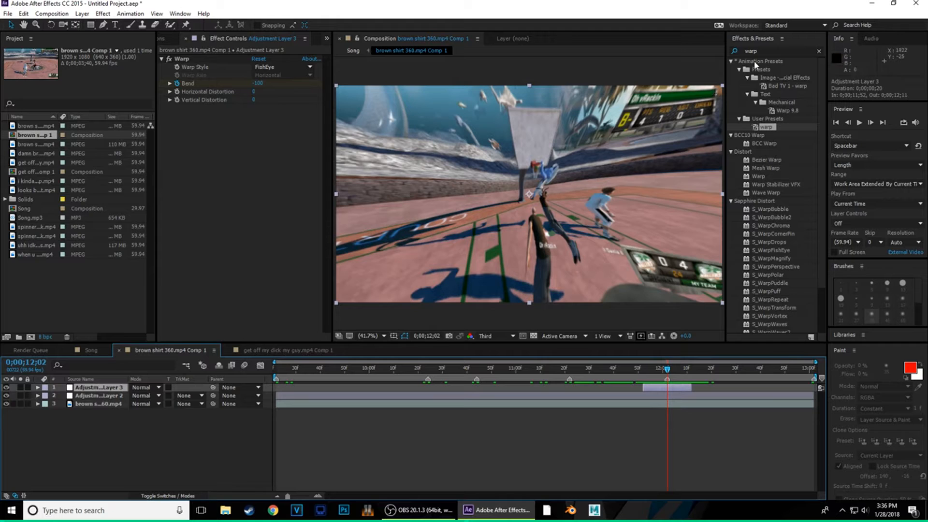
# - Add Adjustment Layer 4 starting at 12;02 by splitting it and deleting the earlier half
pyautogui.click(767, 51)
pyautogui.press('BackSpace')
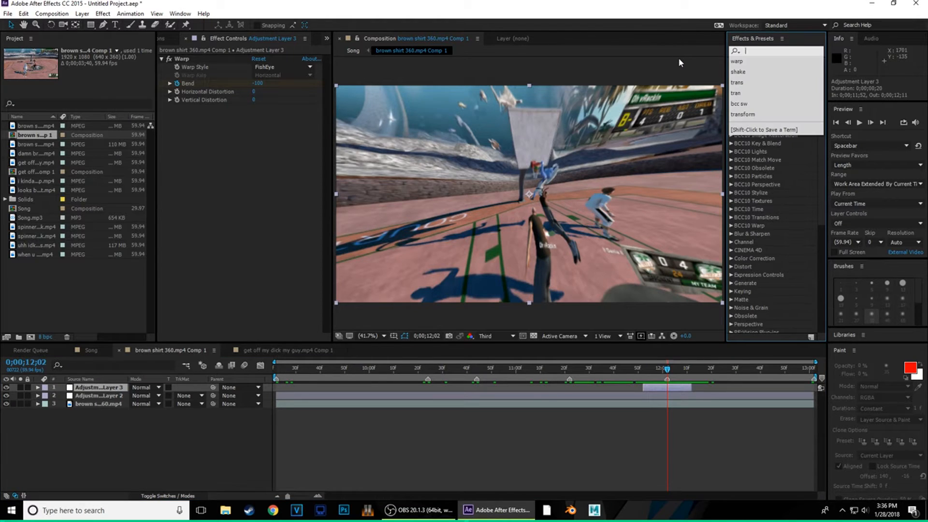
pyautogui.rightClick(92, 430)
pyautogui.moveTo(193, 336)
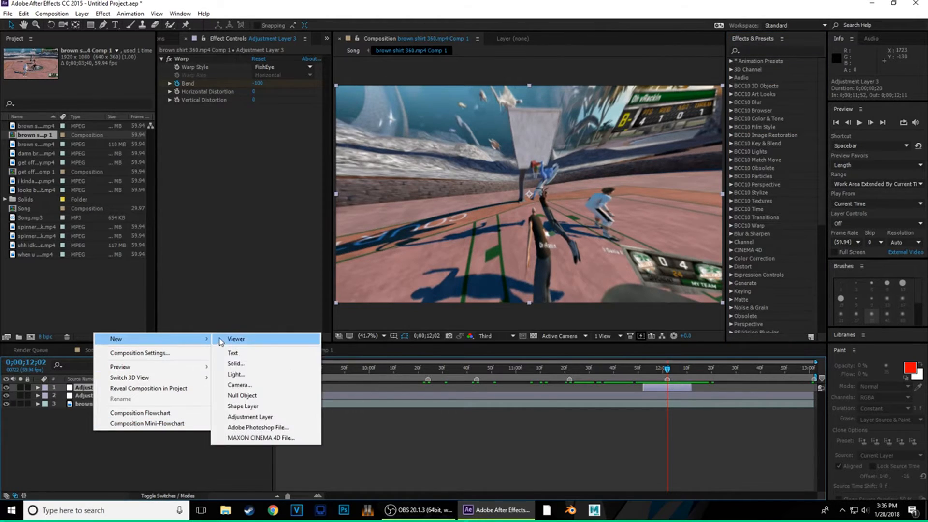
pyautogui.click(242, 416)
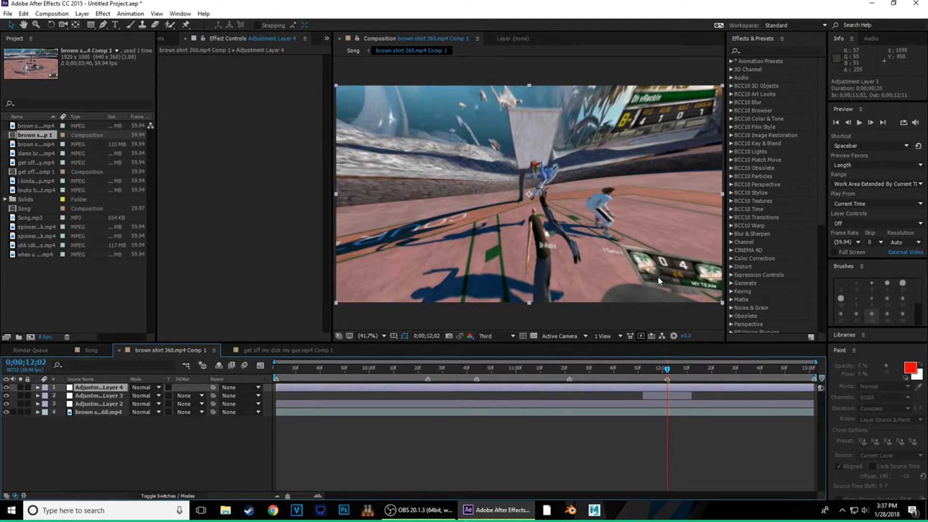
pyautogui.hotkey('ctrl', 'shift', 'd')
pyautogui.click(655, 398)
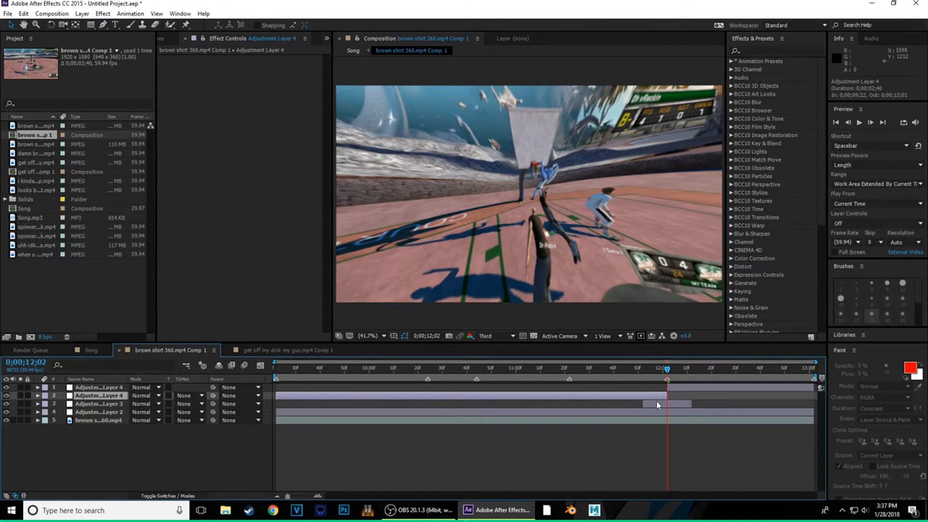
pyautogui.press('Delete')
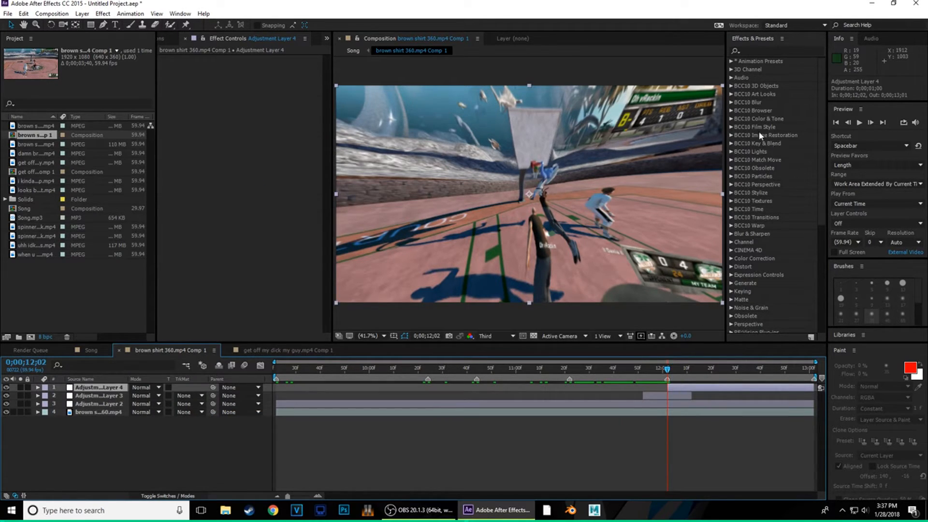
# - Search 'Brightness' and apply Brightness & Contrast to Adjustment Layer 4
pyautogui.click(767, 51)
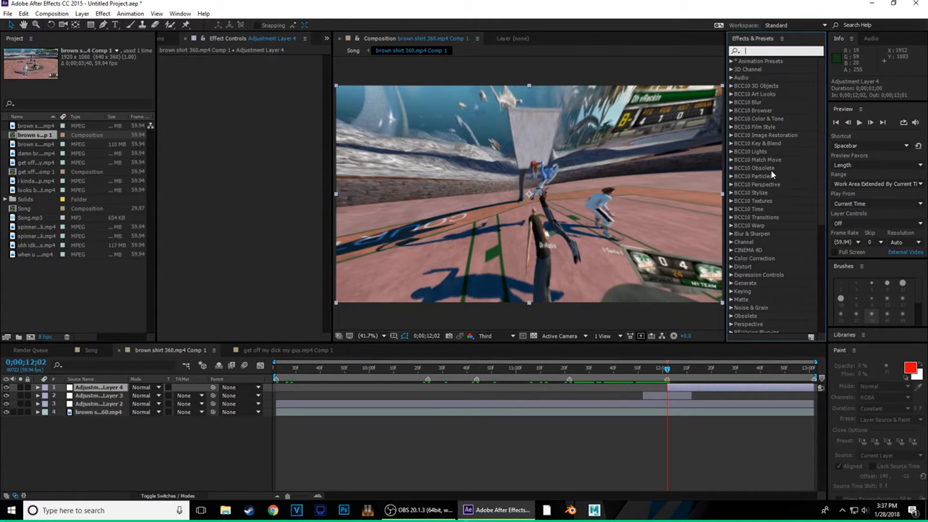
pyautogui.write('Brig')
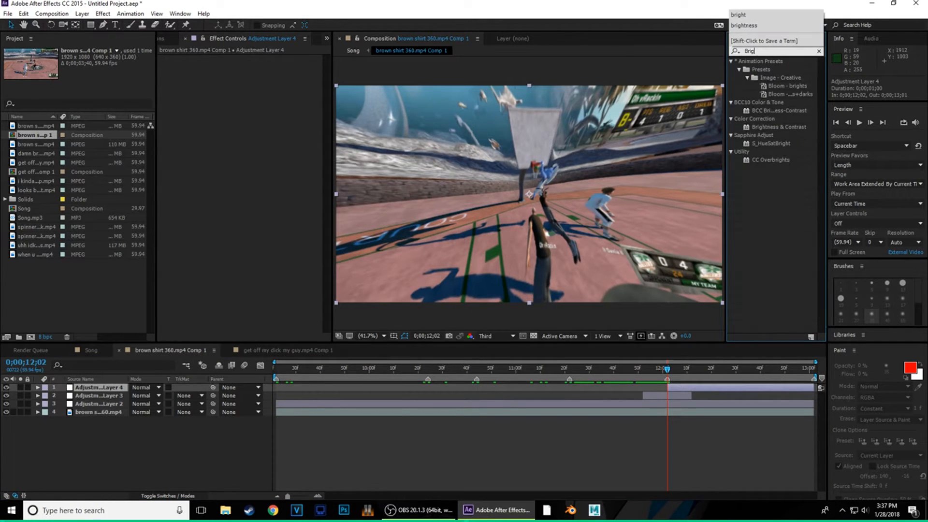
pyautogui.write('htness')
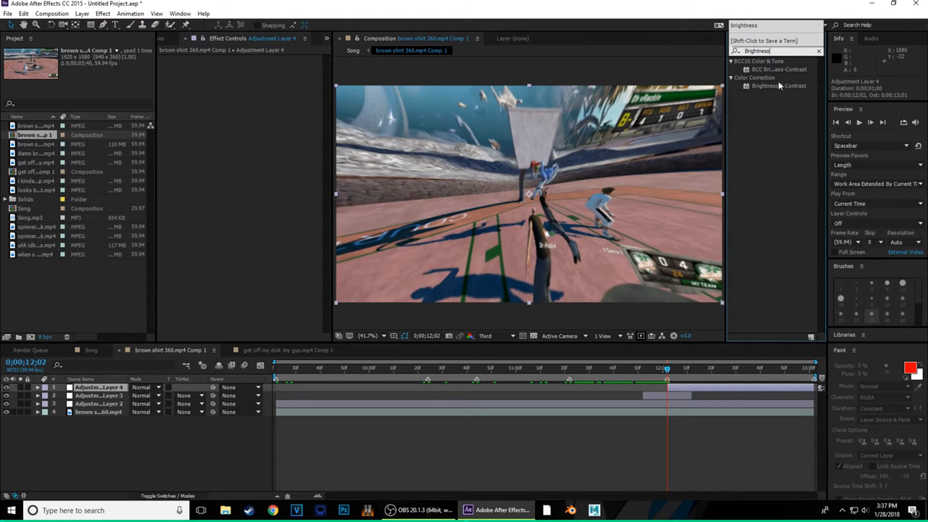
pyautogui.moveTo(778, 86); pyautogui.dragTo(684, 387)
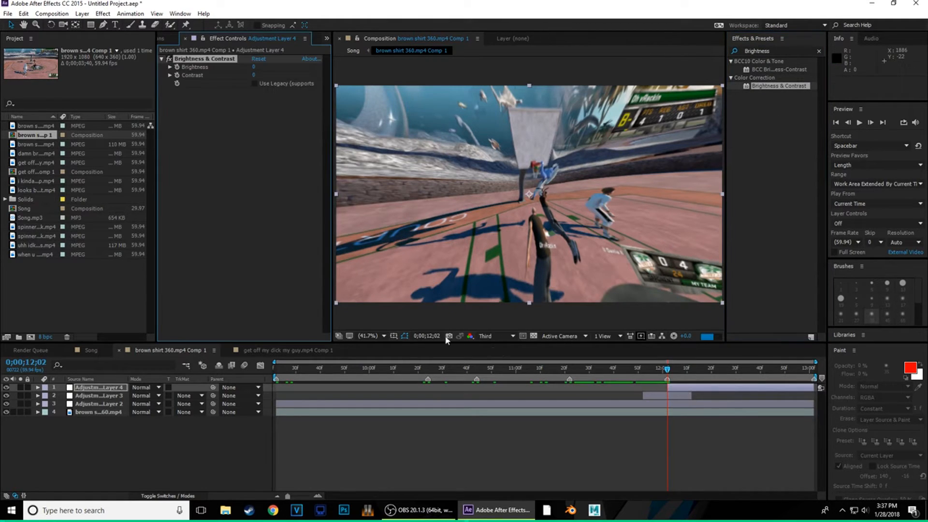
# - Set a Brightness keyframe of 41 at 12;02 on Adjustment Layer 4
pyautogui.click(38, 388)
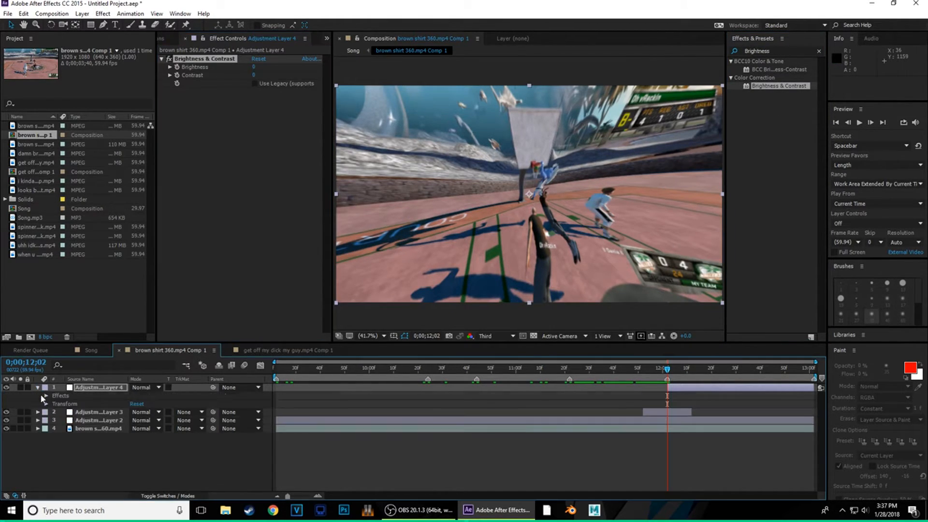
pyautogui.click(46, 396)
pyautogui.click(54, 405)
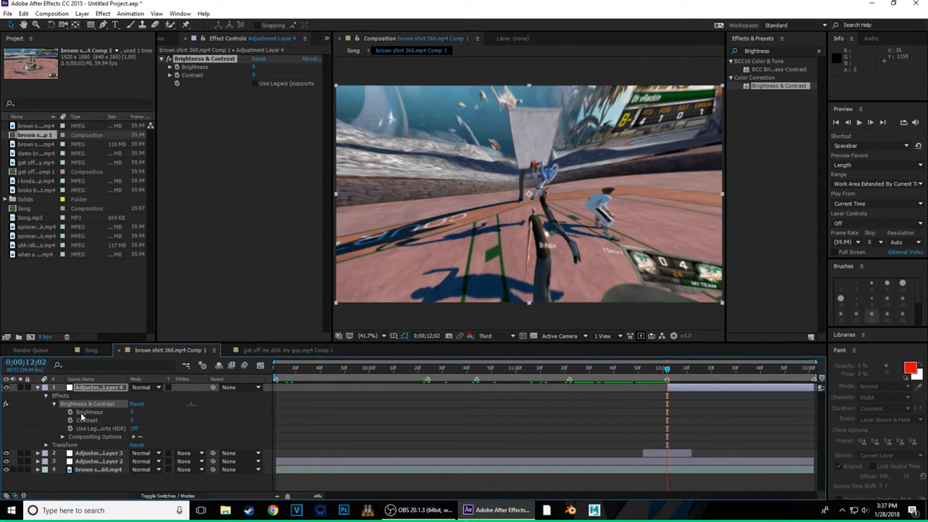
pyautogui.click(70, 413)
pyautogui.moveTo(253, 70); pyautogui.dragTo(275, 69)
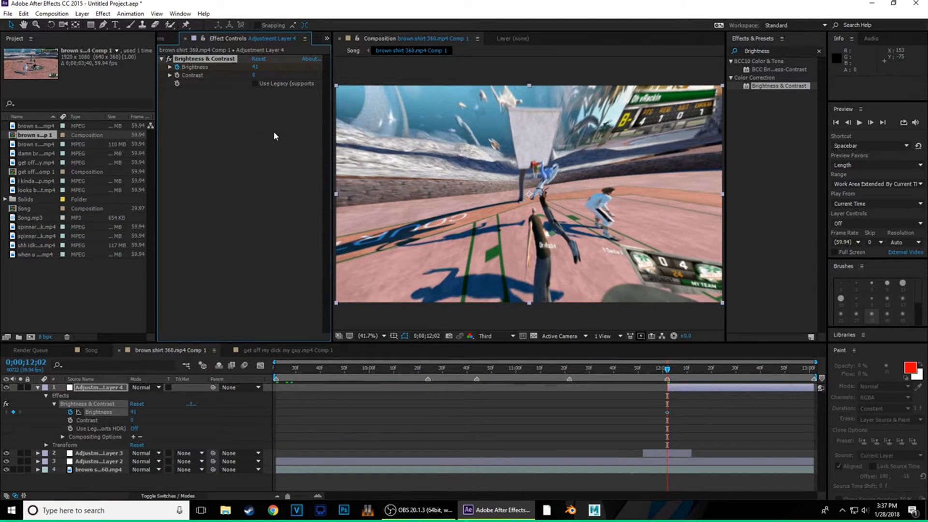
# - Key Brightness to 0 at 12;56, preview the fade, and Easy Ease both keyframes
pyautogui.moveTo(669, 370); pyautogui.dragTo(800, 382)
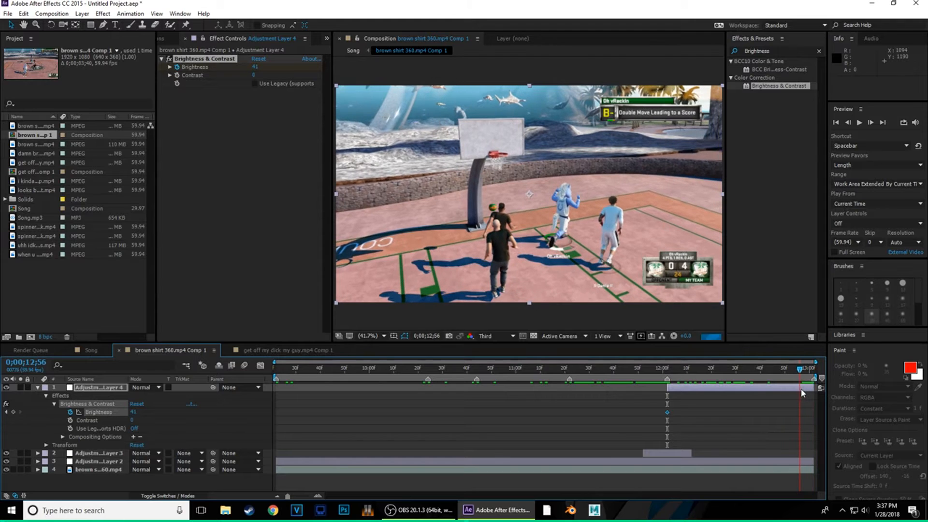
pyautogui.click(256, 67)
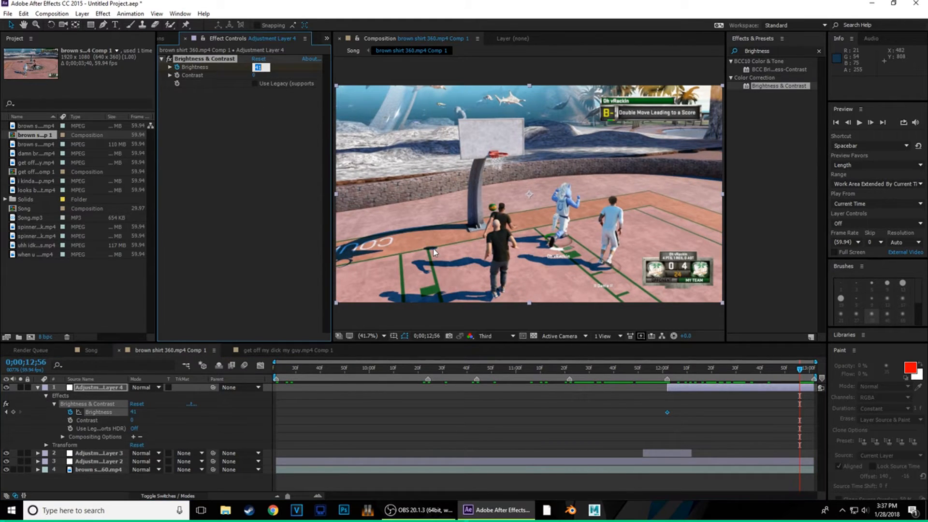
pyautogui.write('0')
pyautogui.press('Return')
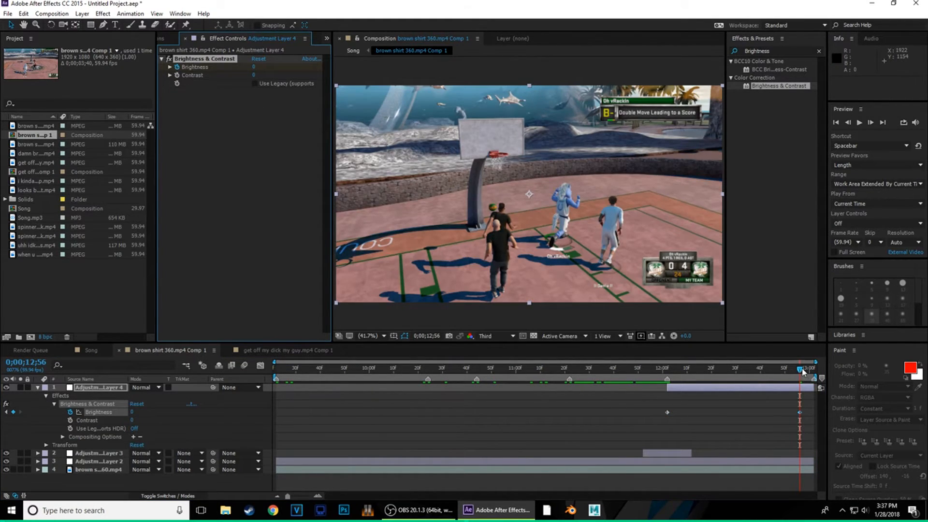
pyautogui.moveTo(800, 375); pyautogui.dragTo(707, 404)
pyautogui.press('space')
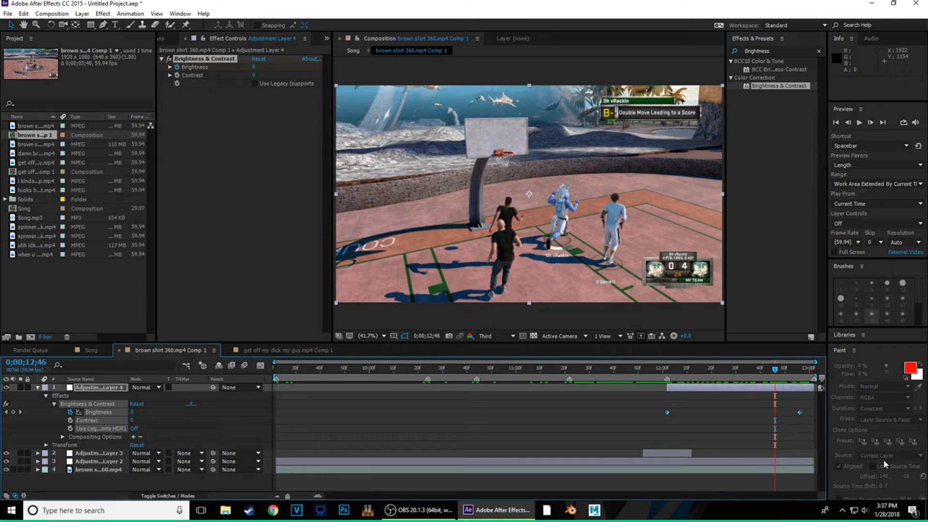
pyautogui.press('F9')
pyautogui.click(778, 51)
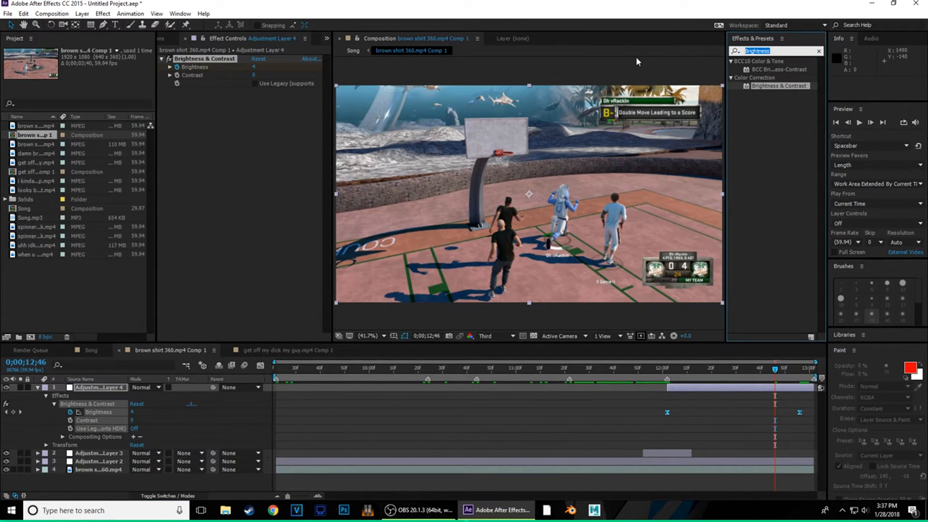
# - Apply BCC Fast Lens Blur with Iris Scale 6 at 12;02 and Gamma 758
pyautogui.write('lens')
pyautogui.moveTo(783, 69); pyautogui.dragTo(373, 104)
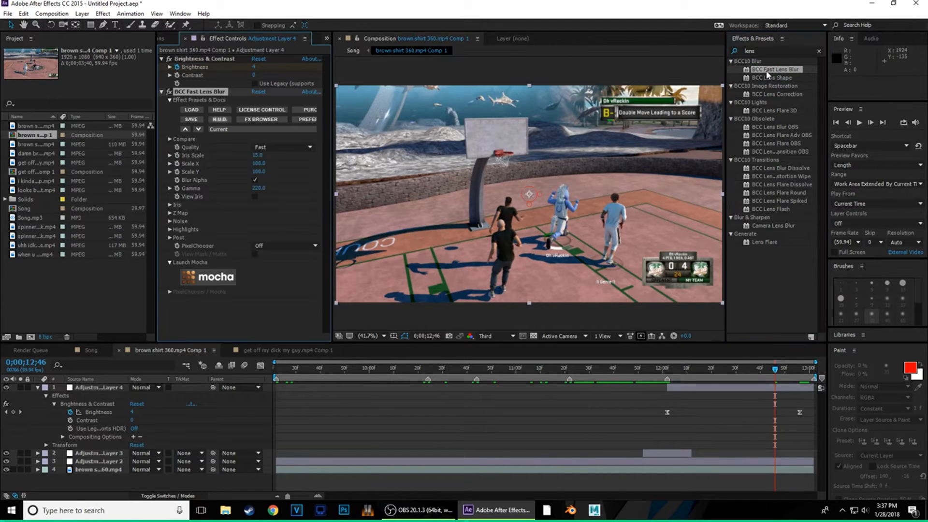
pyautogui.click(669, 375)
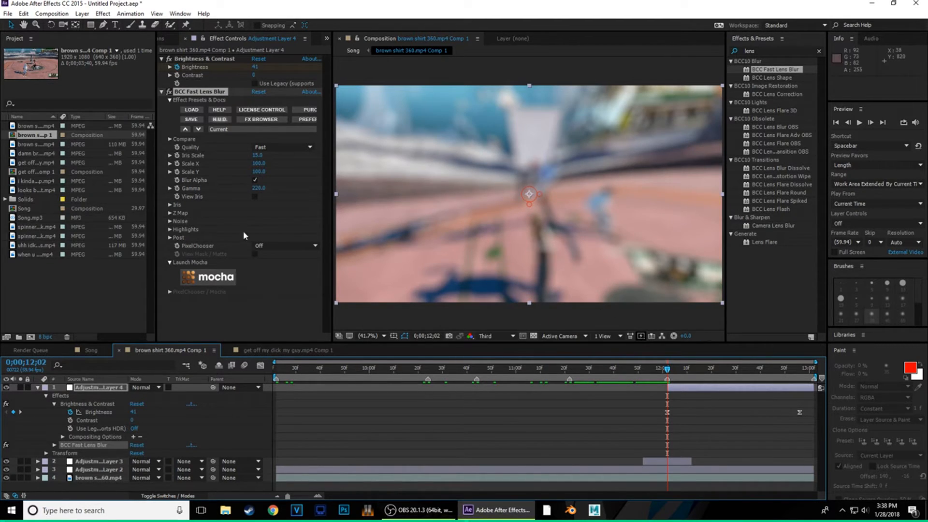
pyautogui.moveTo(258, 156); pyautogui.dragTo(258, 161)
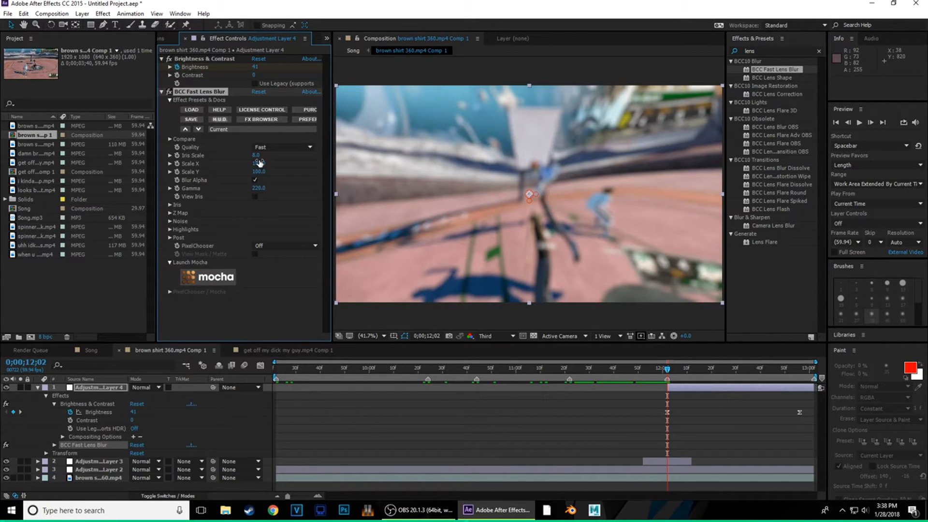
pyautogui.moveTo(260, 163); pyautogui.dragTo(257, 159)
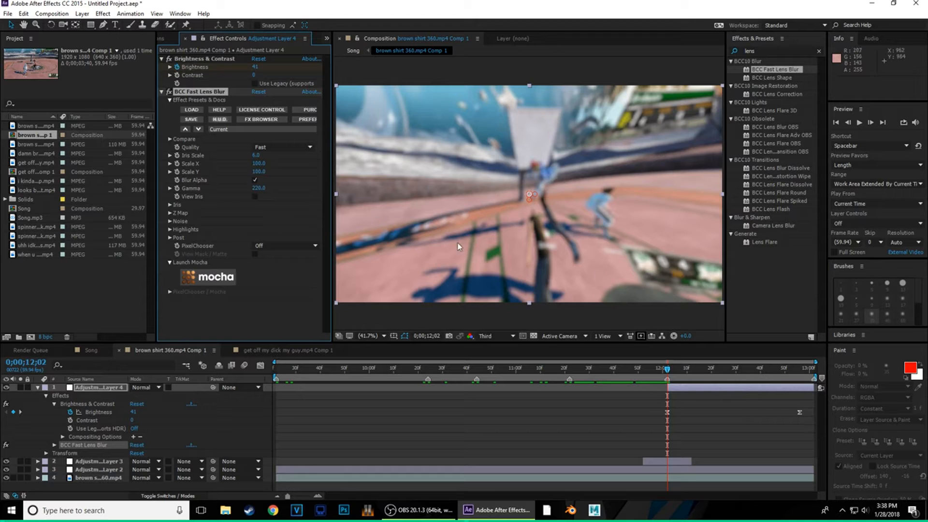
pyautogui.moveTo(264, 190); pyautogui.dragTo(274, 199)
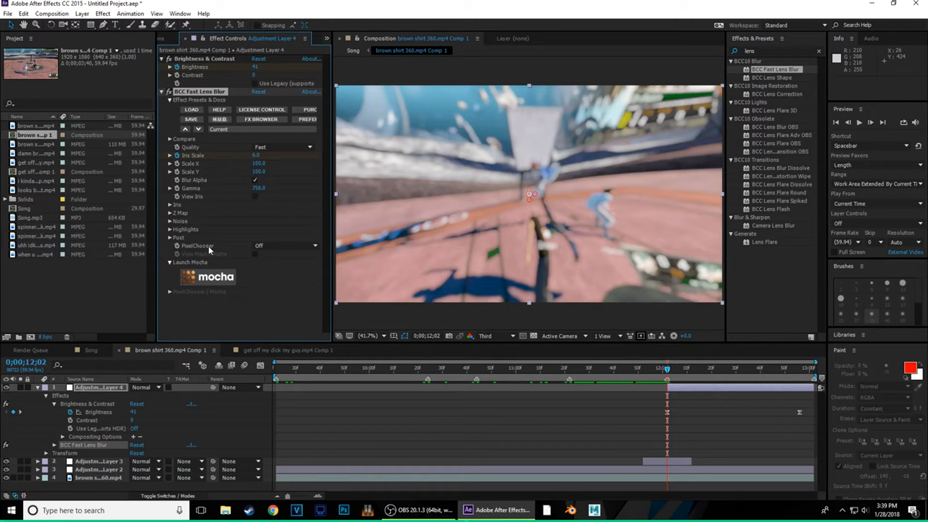
pyautogui.click(170, 230)
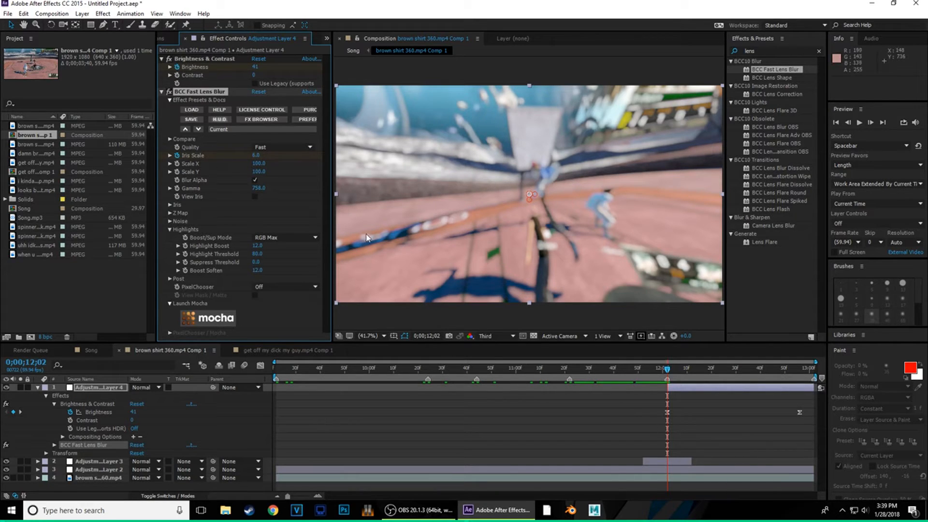
# - Key Iris Scale to 0 at 12;55 and set blur quality to Sharper
pyautogui.moveTo(668, 370); pyautogui.dragTo(799, 372)
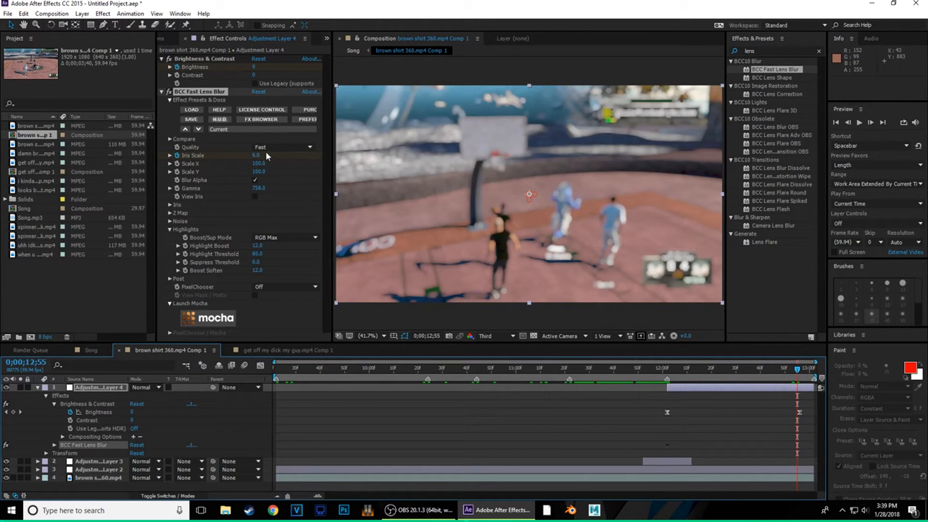
pyautogui.moveTo(266, 154); pyautogui.dragTo(1, 208)
pyautogui.click(287, 147)
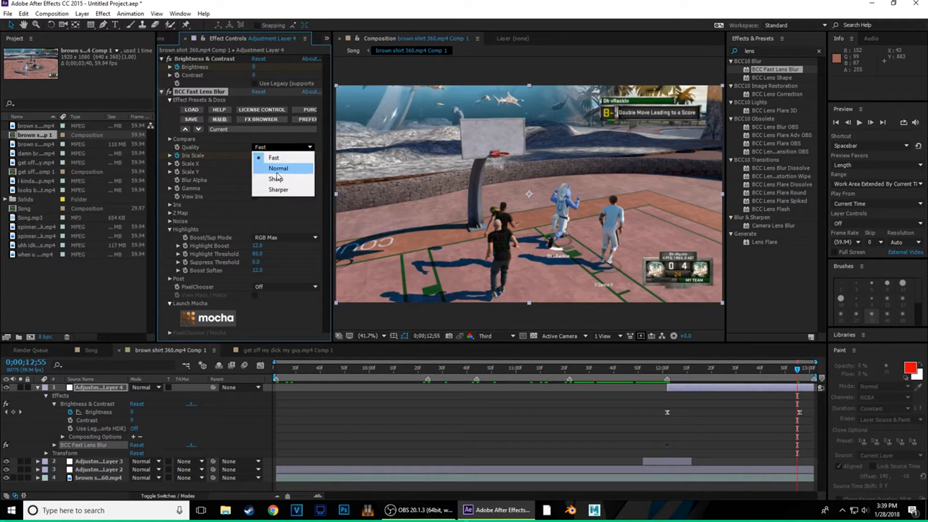
pyautogui.click(281, 190)
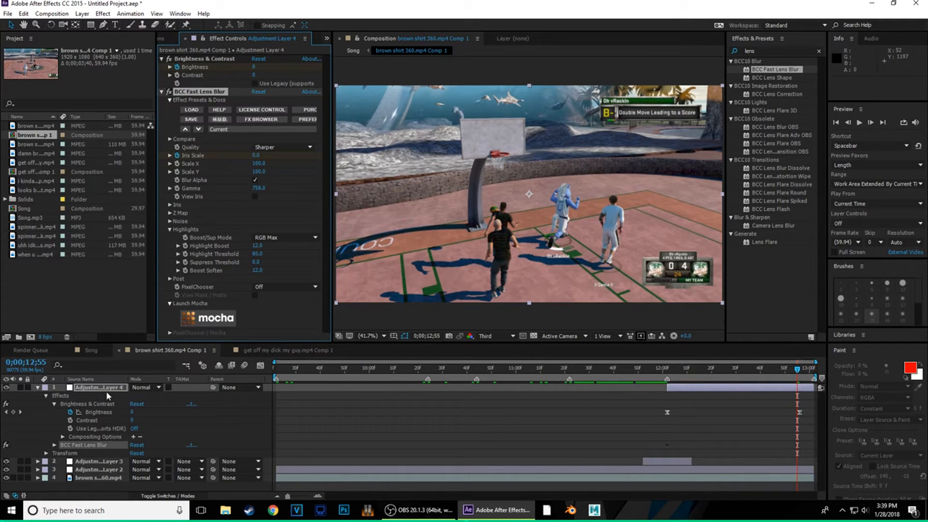
pyautogui.click(37, 387)
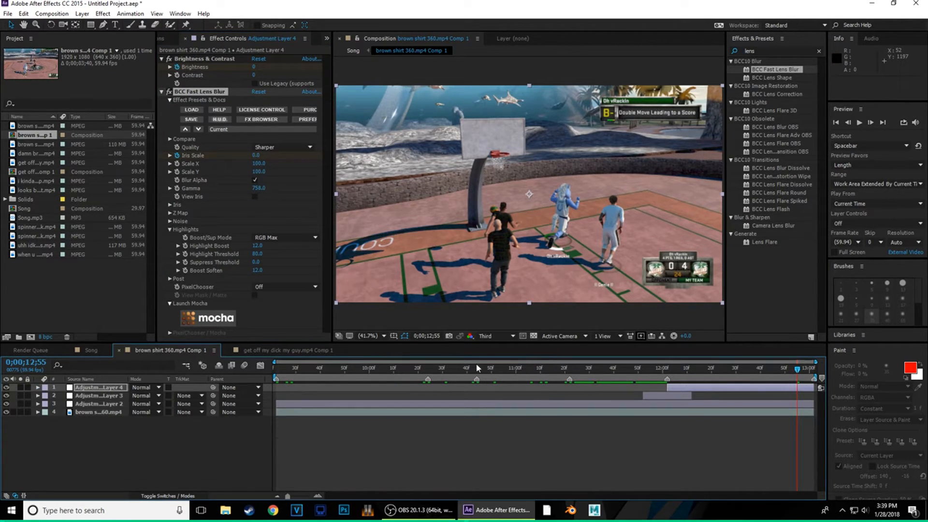
pyautogui.click(449, 371)
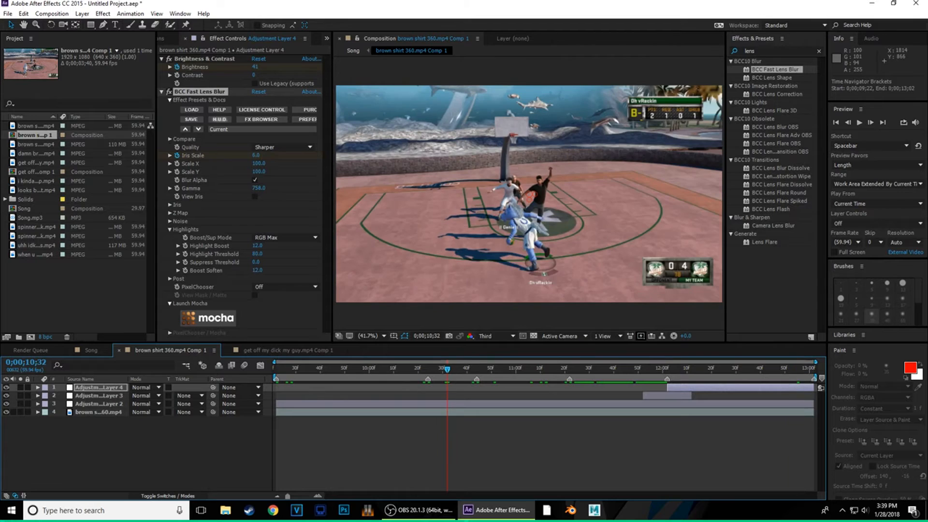
pyautogui.click(859, 124)
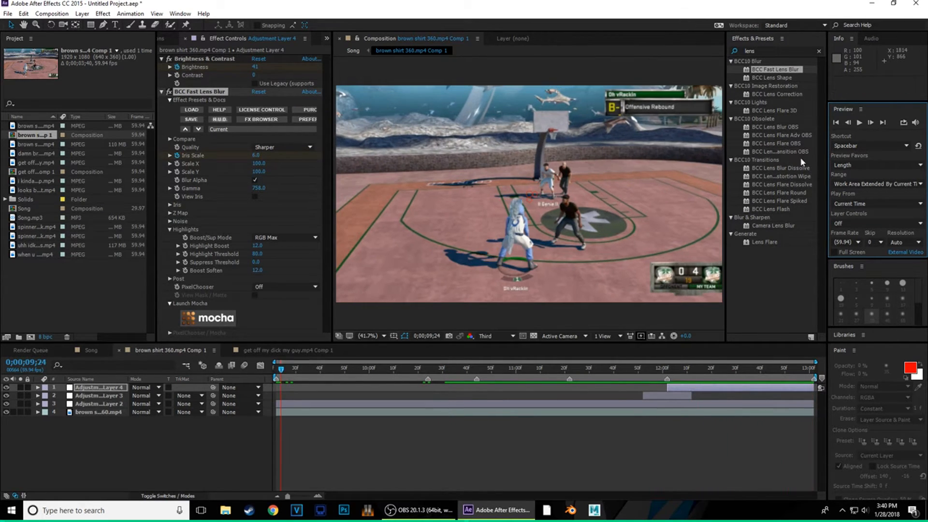
pyautogui.click(859, 124)
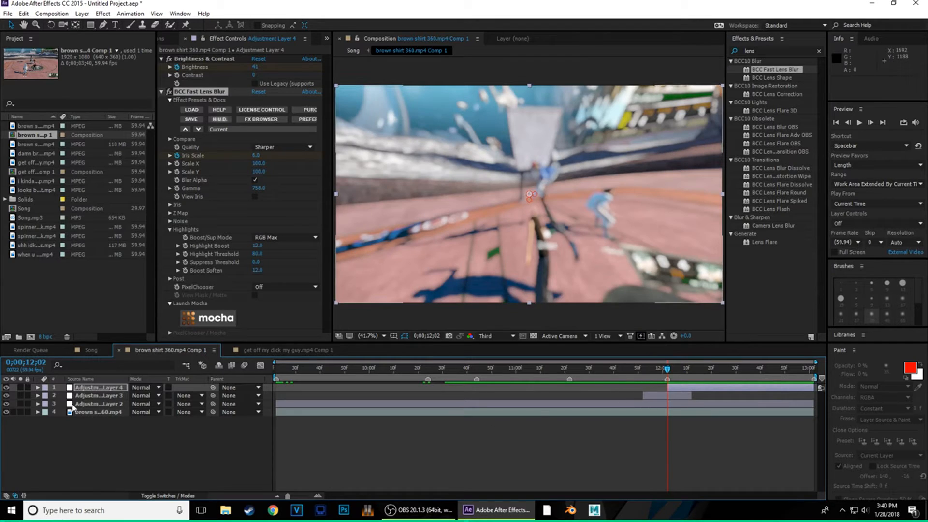
pyautogui.click(81, 404)
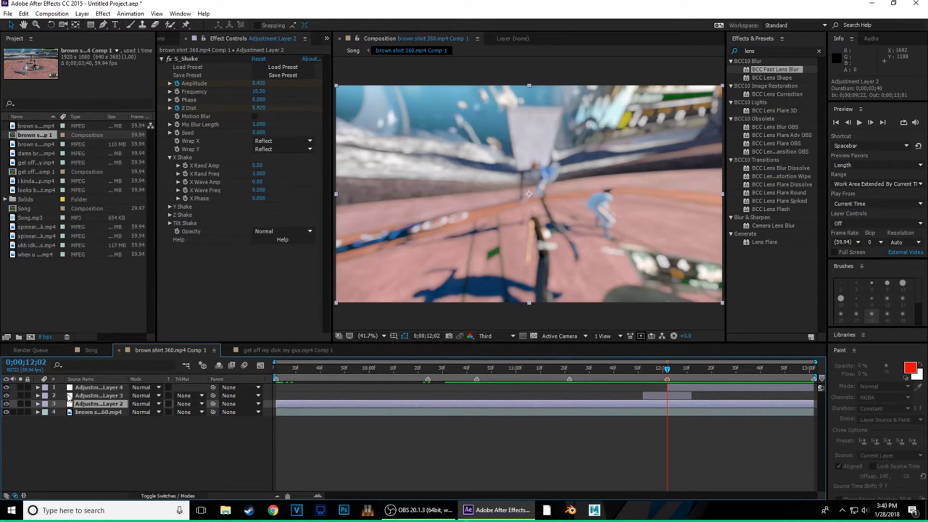
pyautogui.click(90, 351)
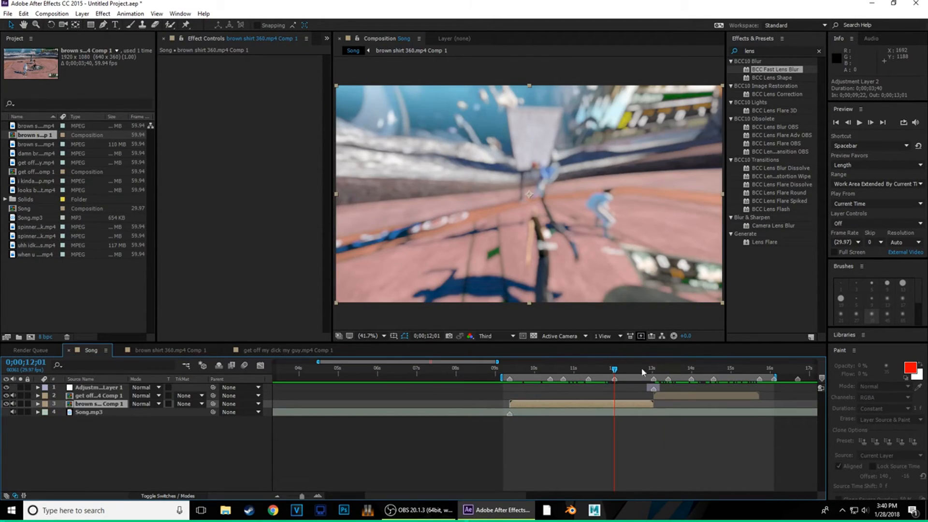
pyautogui.click(565, 370)
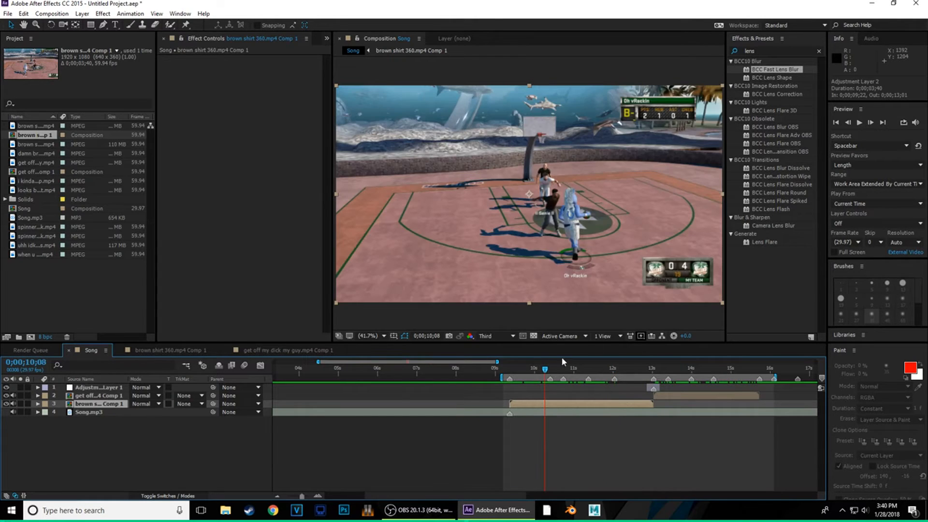
pyautogui.click(859, 123)
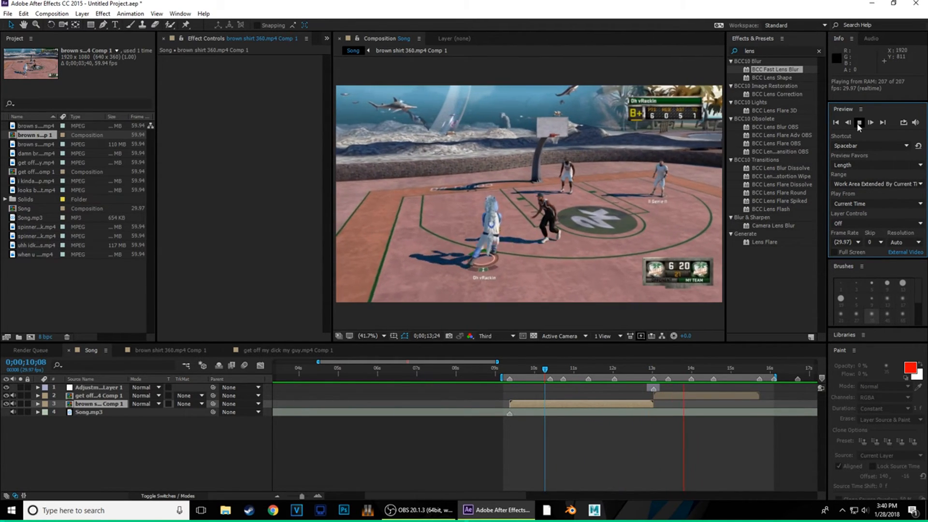
pyautogui.click(859, 124)
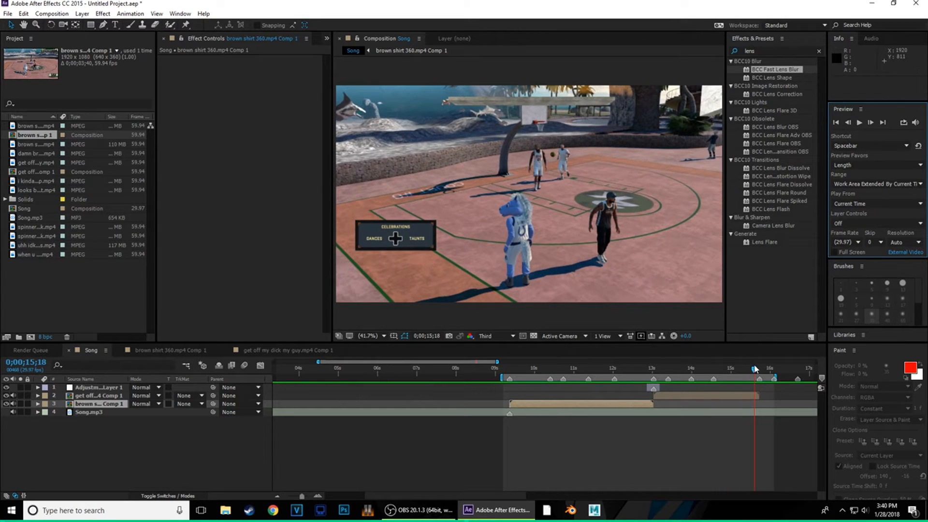
pyautogui.moveTo(755, 369); pyautogui.dragTo(762, 392)
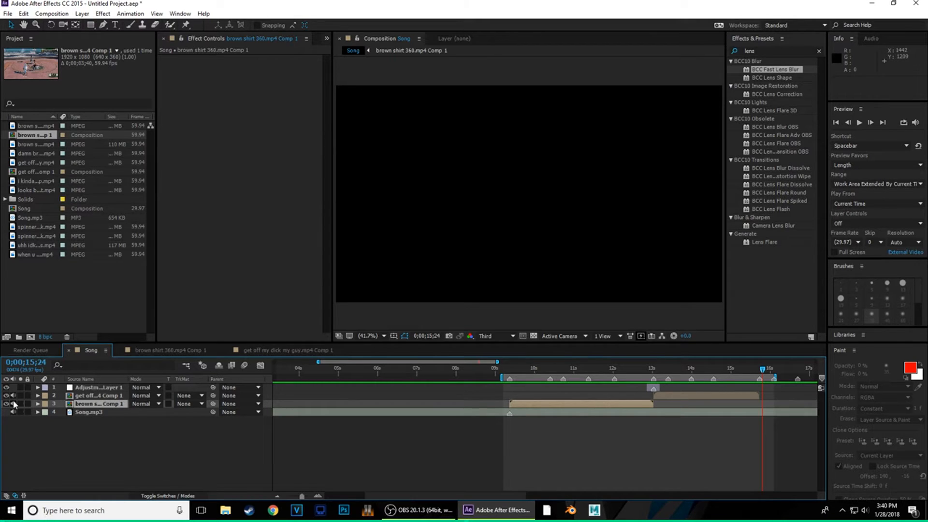
pyautogui.click(99, 389)
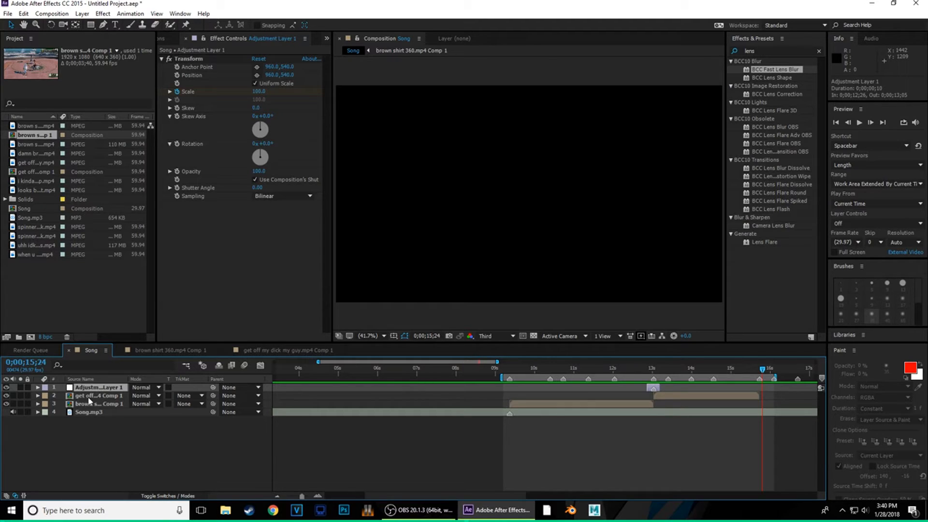
# - Pre-compose all four Song layers into a comp named 'Edit' without opening it
pyautogui.keyDown('shift'); pyautogui.click(87, 415); pyautogui.keyUp('shift')
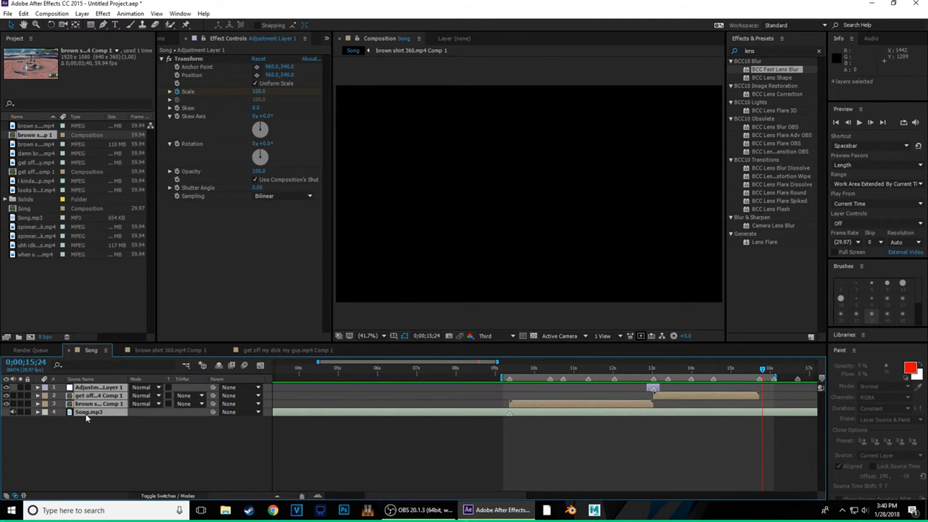
pyautogui.rightClick(87, 417)
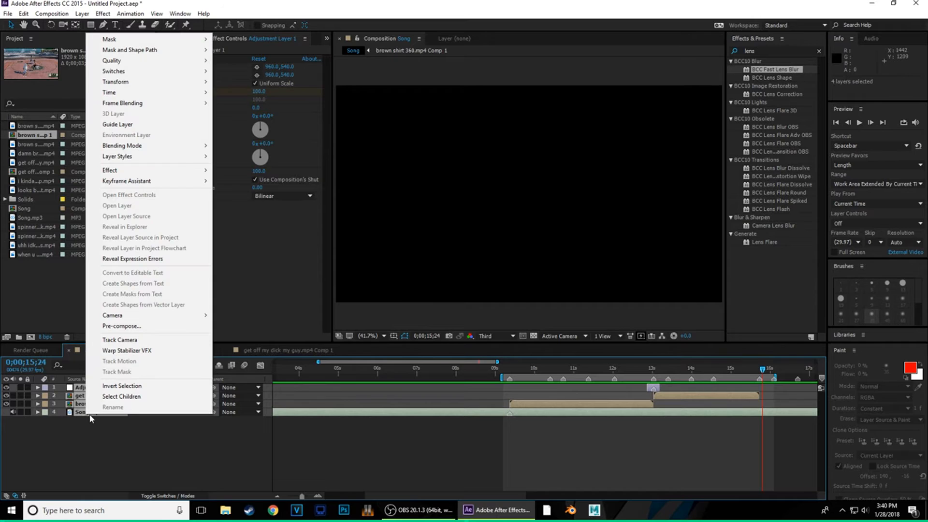
pyautogui.click(145, 326)
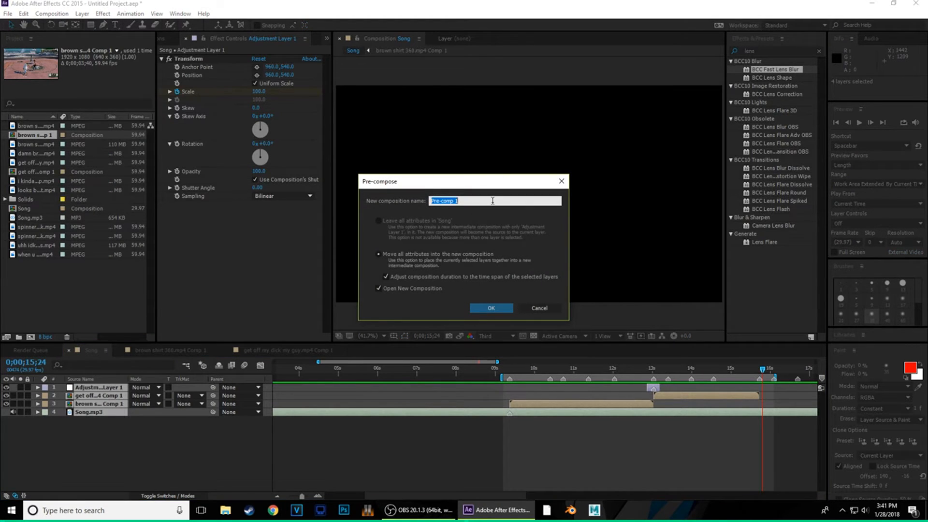
pyautogui.write('Edit')
pyautogui.click(377, 289)
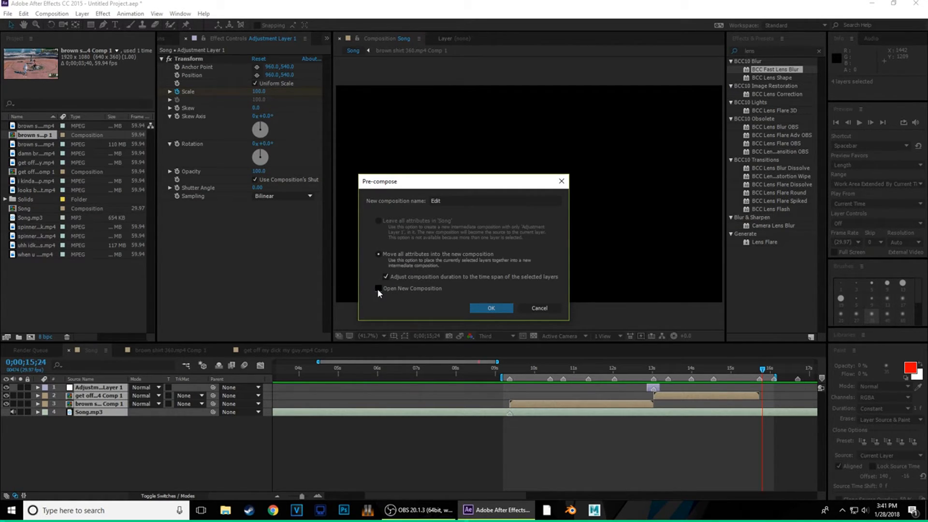
pyautogui.click(486, 310)
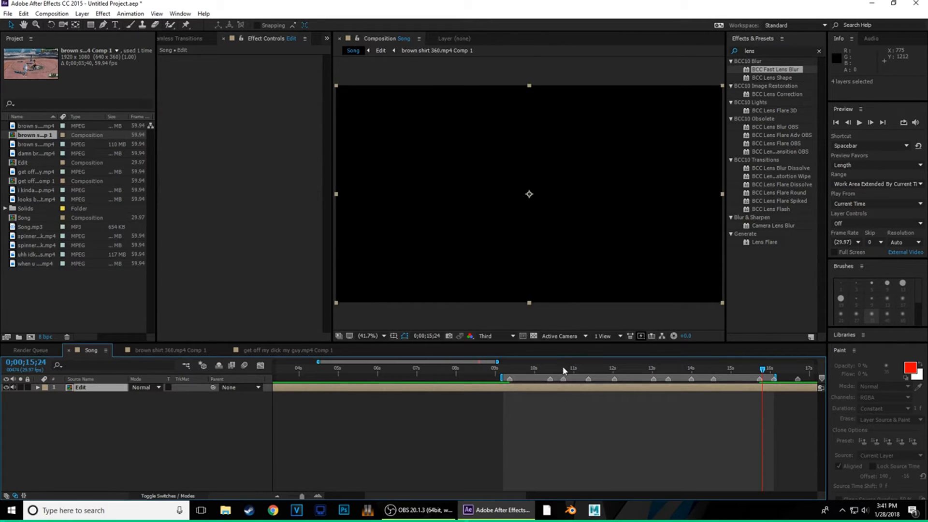
# - Split the Edit layer at 0;00;09;11 and delete the piece before it
pyautogui.moveTo(534, 375); pyautogui.dragTo(510, 375)
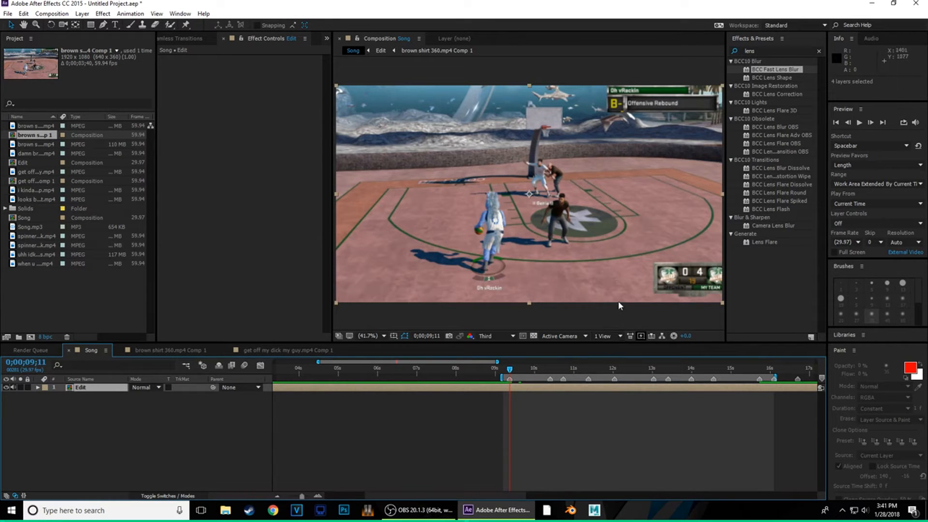
pyautogui.hotkey('ctrl', 'shift', 'd')
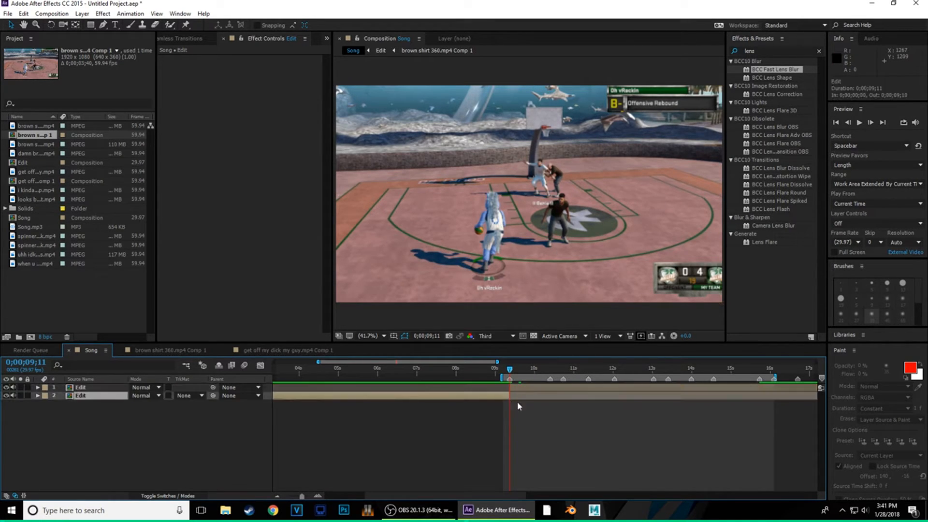
pyautogui.press('Delete')
# - Try cutting the Edit layer's tail after about 15;15, review it, then undo
pyautogui.moveTo(509, 371); pyautogui.dragTo(762, 389)
pyautogui.click(781, 390)
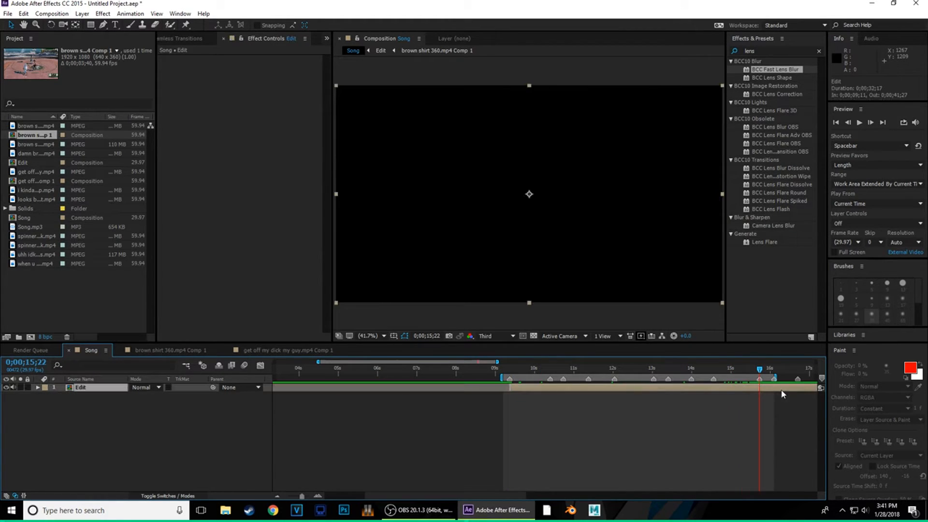
pyautogui.hotkey('ctrl', 'shift', 'd')
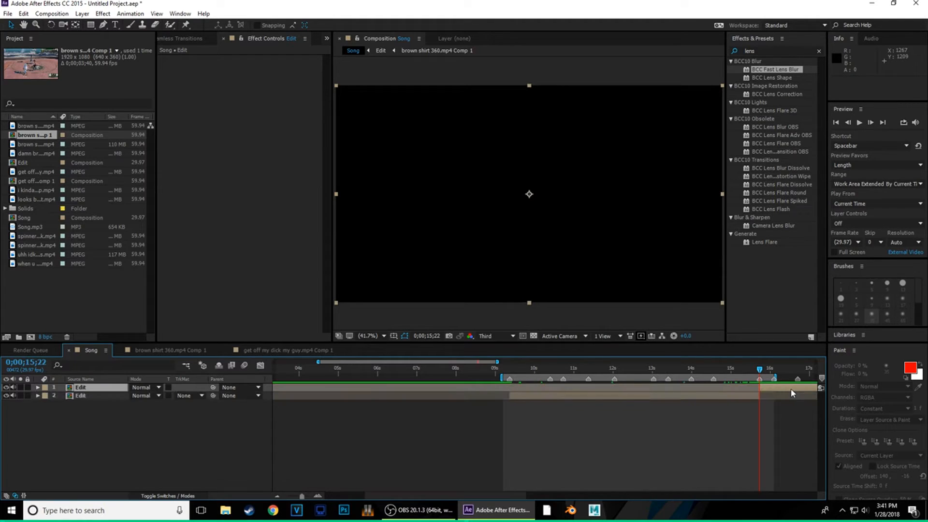
pyautogui.press('Delete')
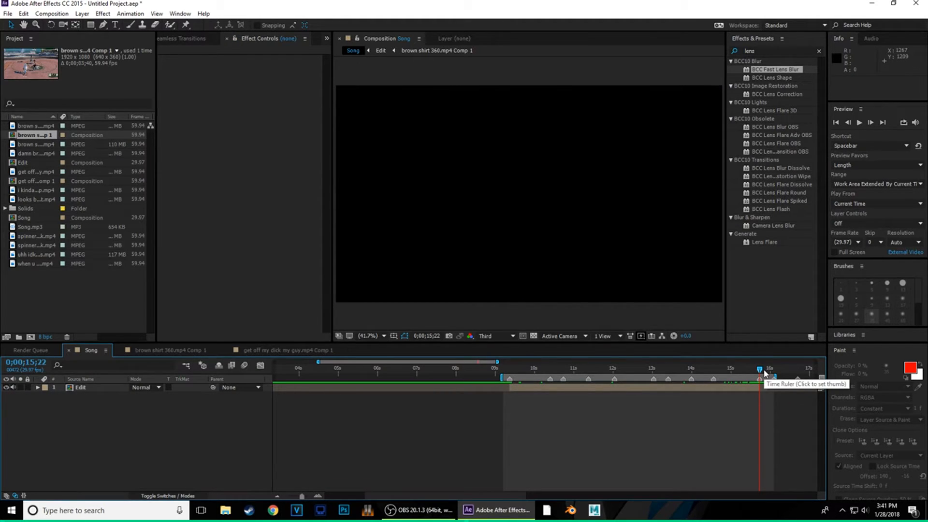
pyautogui.moveTo(759, 372); pyautogui.dragTo(520, 389)
pyautogui.click(681, 371)
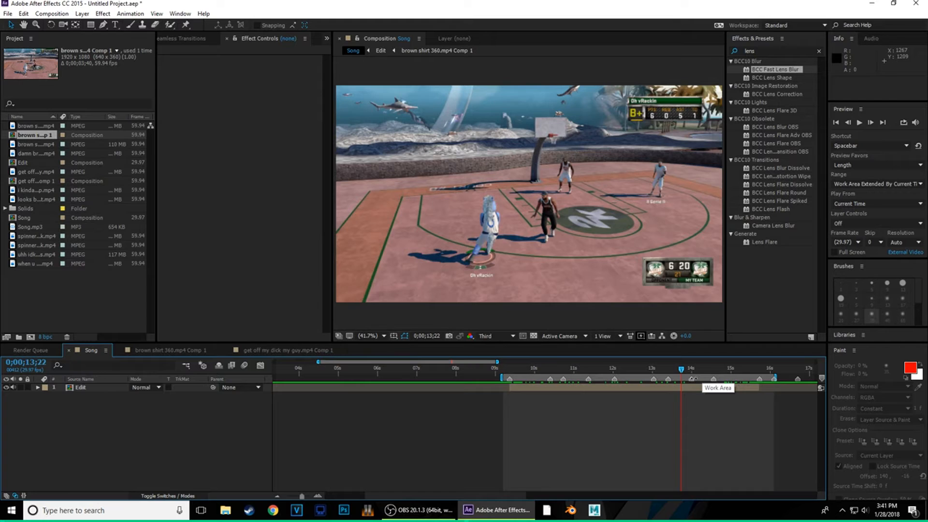
pyautogui.hotkey('ctrl', 'z')
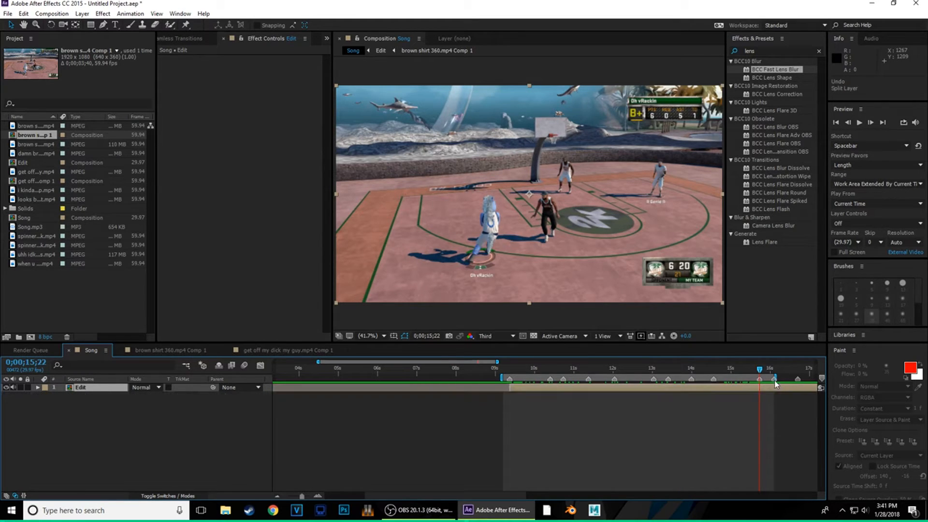
# - Extend the work area end to about 17s, leaving the time at 15;22
pyautogui.click(746, 372)
pyautogui.moveTo(779, 378); pyautogui.dragTo(805, 380)
pyautogui.moveTo(746, 374); pyautogui.dragTo(762, 389)
# - Open the Edit precomp and extend its work area end to 18;22
pyautogui.doubleClick(762, 388)
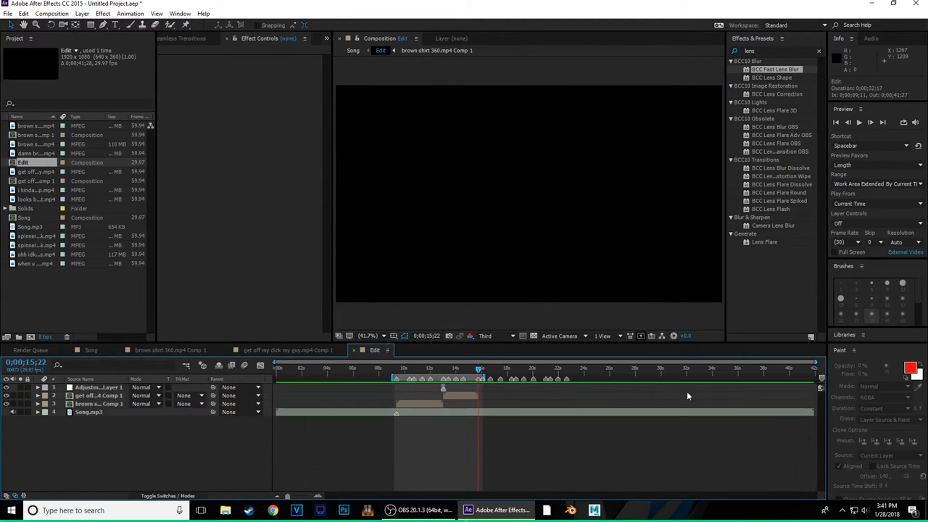
pyautogui.click(318, 496)
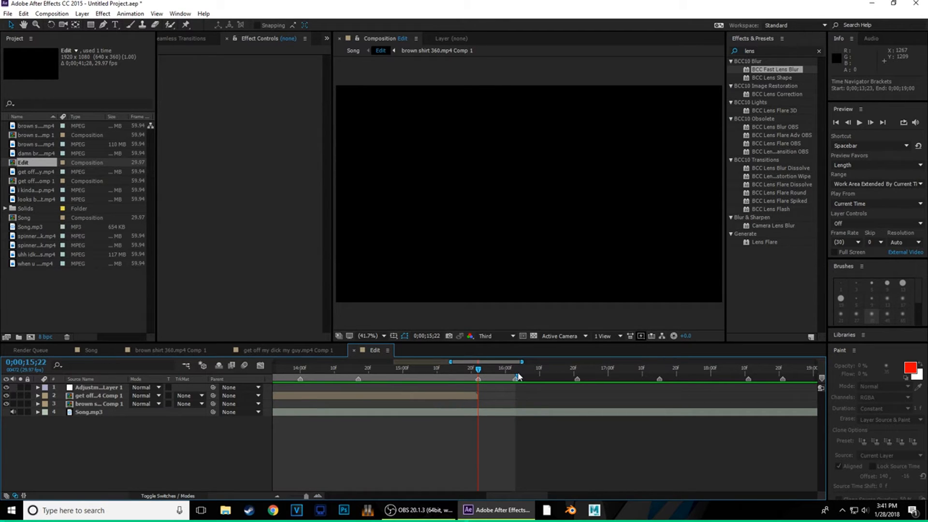
pyautogui.moveTo(571, 375); pyautogui.dragTo(788, 398)
# - Reveal Song.mp3's Audio Levels and preview the edit from around 14;21
pyautogui.click(469, 413)
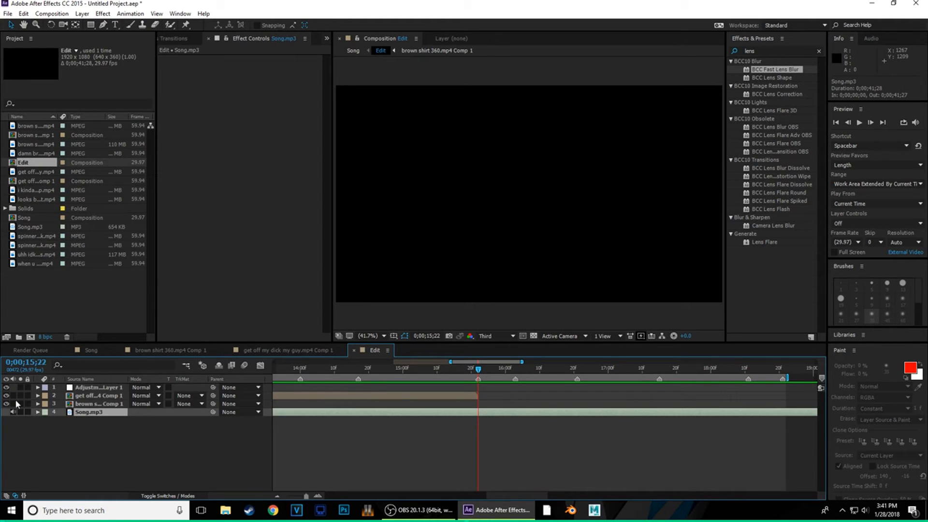
pyautogui.click(46, 421)
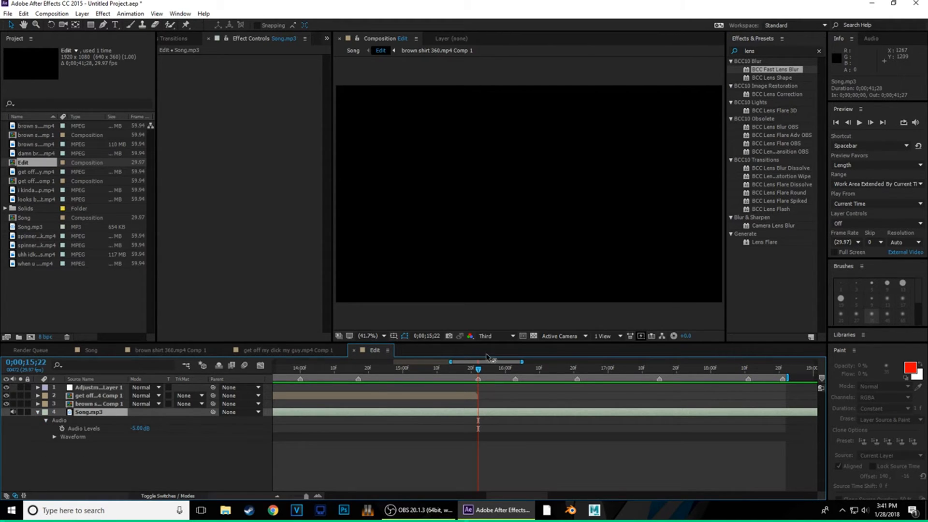
pyautogui.moveTo(478, 371); pyautogui.dragTo(371, 370)
pyautogui.click(859, 123)
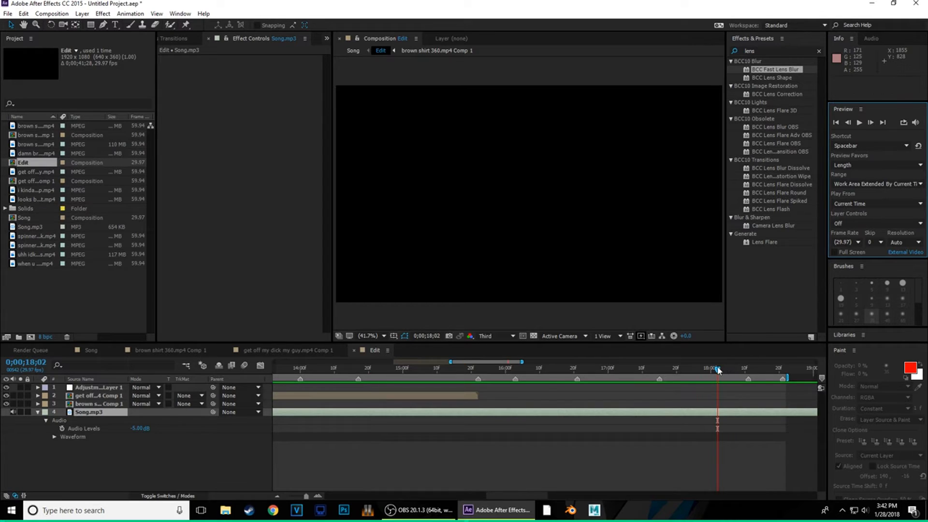
pyautogui.click(498, 403)
# - Keyframe Song.mp3's Audio Levels at 15;22, then lower them to -48 dB at 18;21
pyautogui.moveTo(498, 402); pyautogui.dragTo(480, 402)
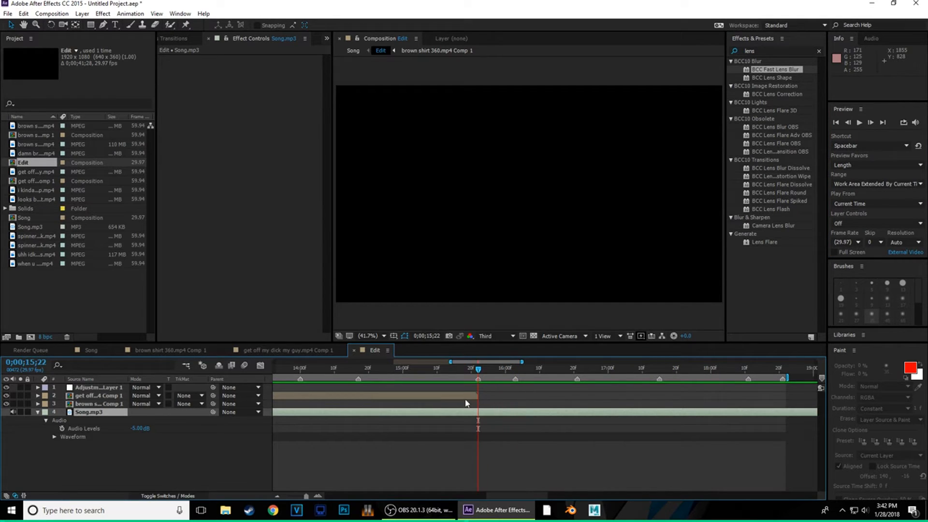
pyautogui.click(62, 428)
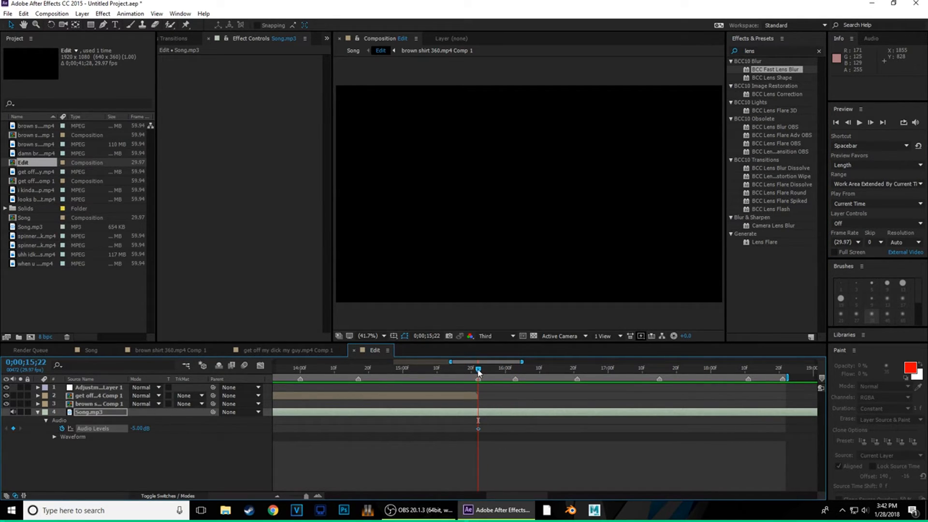
pyautogui.click(635, 371)
pyautogui.moveTo(669, 386); pyautogui.dragTo(783, 389)
pyautogui.moveTo(140, 429); pyautogui.dragTo(21, 443)
pyautogui.moveTo(141, 429); pyautogui.dragTo(1, 449)
# - In the Song comp, split the Edit layer at 16;21 and delete the later piece
pyautogui.click(93, 350)
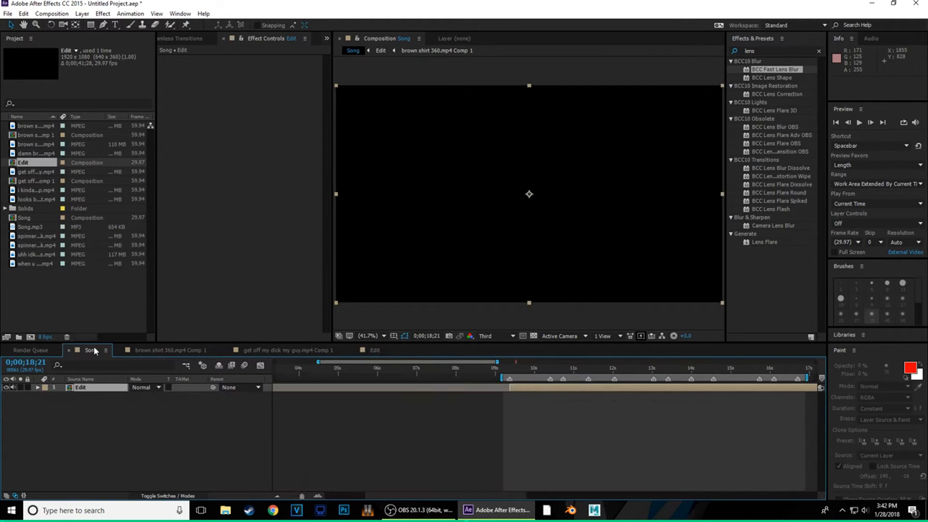
pyautogui.click(795, 372)
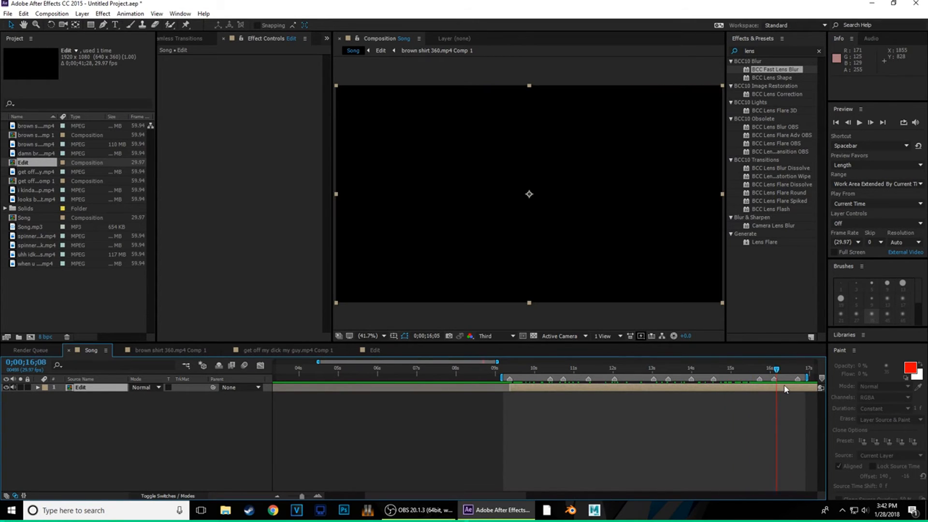
pyautogui.press('pagedown')
pyautogui.press('pagedown')
pyautogui.press('pagedown')
pyautogui.hotkey('ctrl', 'shift', 'd')
pyautogui.press('Delete')
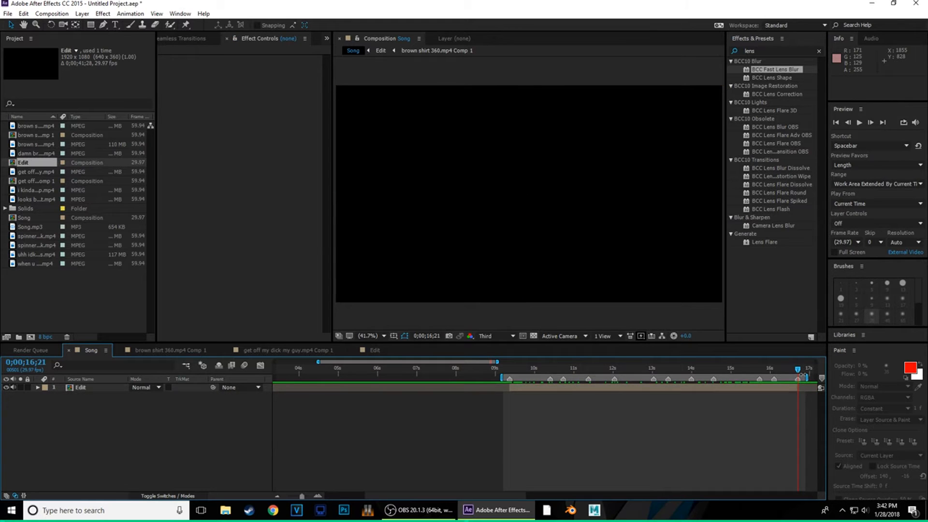
pyautogui.moveTo(799, 369); pyautogui.dragTo(519, 385)
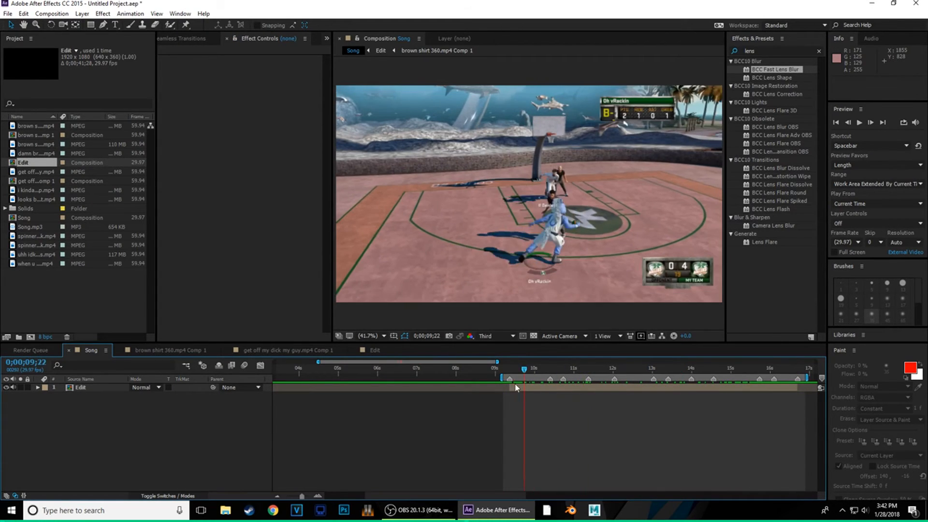
pyautogui.click(575, 390)
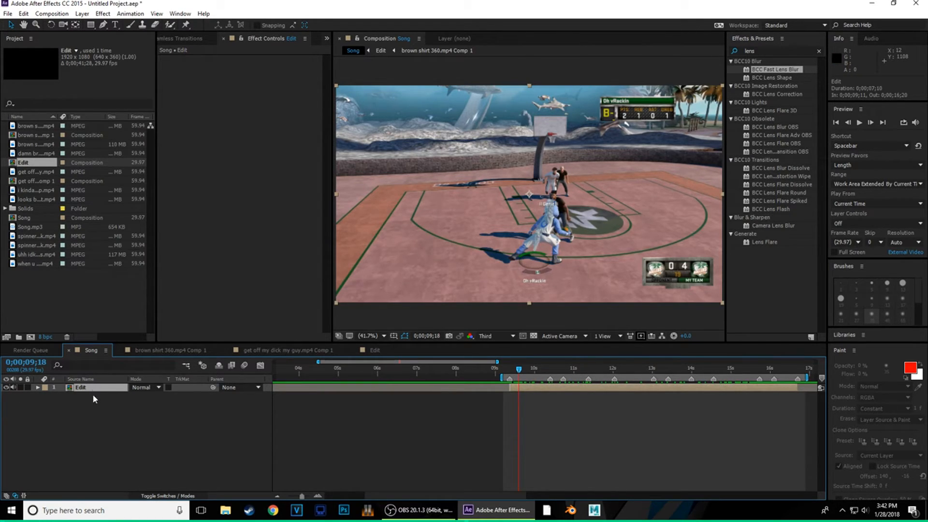
# - Create a new adjustment layer and duplicate it with Ctrl+D to make four
pyautogui.rightClick(90, 415)
pyautogui.moveTo(127, 325)
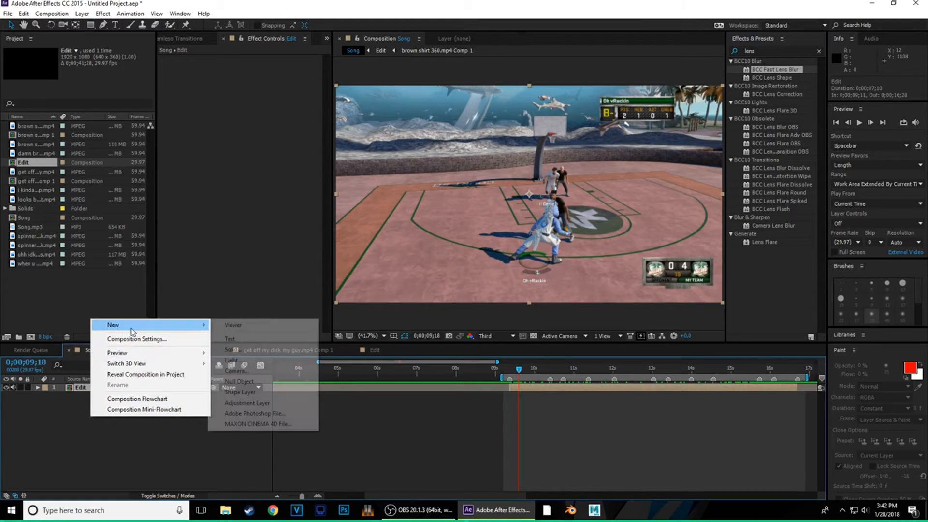
pyautogui.click(257, 403)
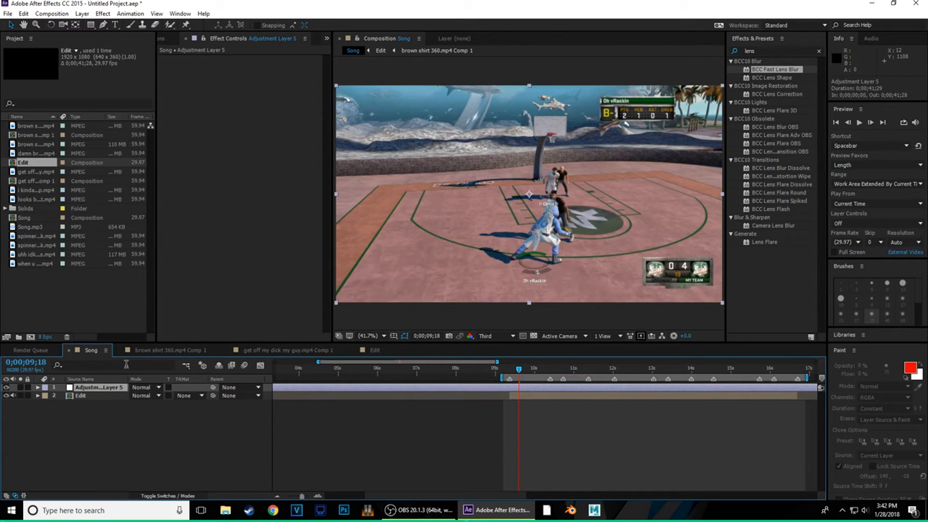
pyautogui.hotkey('ctrl', 'd')
pyautogui.hotkey('ctrl', 'd')
pyautogui.hotkey('ctrl', 'd')
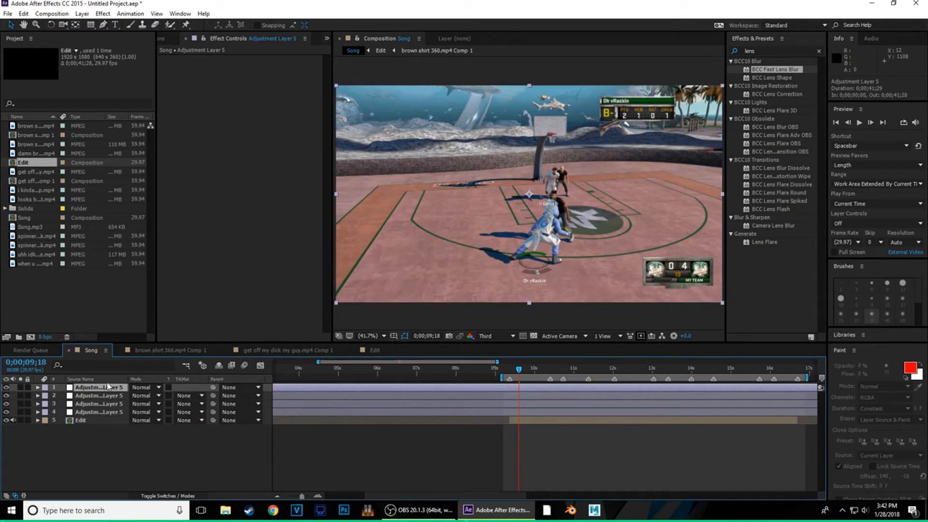
# - Apply BCC Unsharp Mask to the fourth adjustment layer
pyautogui.click(99, 412)
pyautogui.click(765, 51)
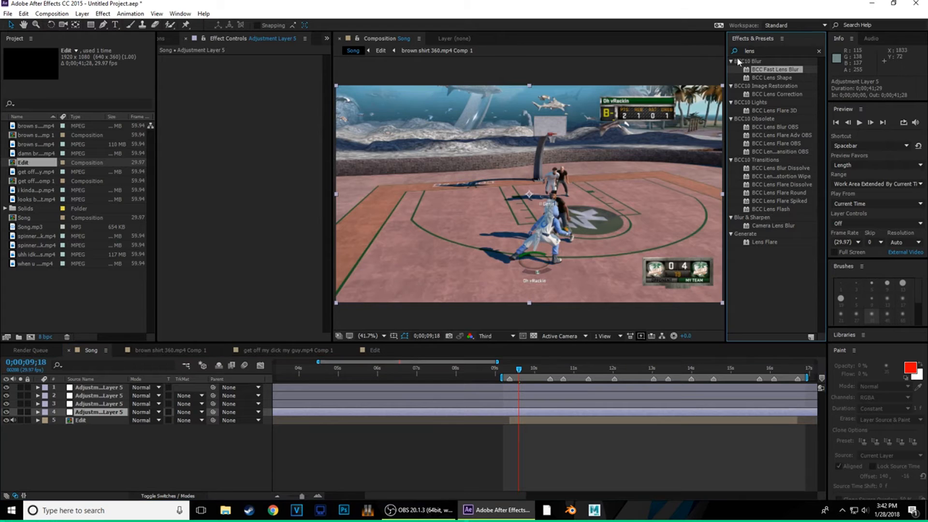
pyautogui.write('uns')
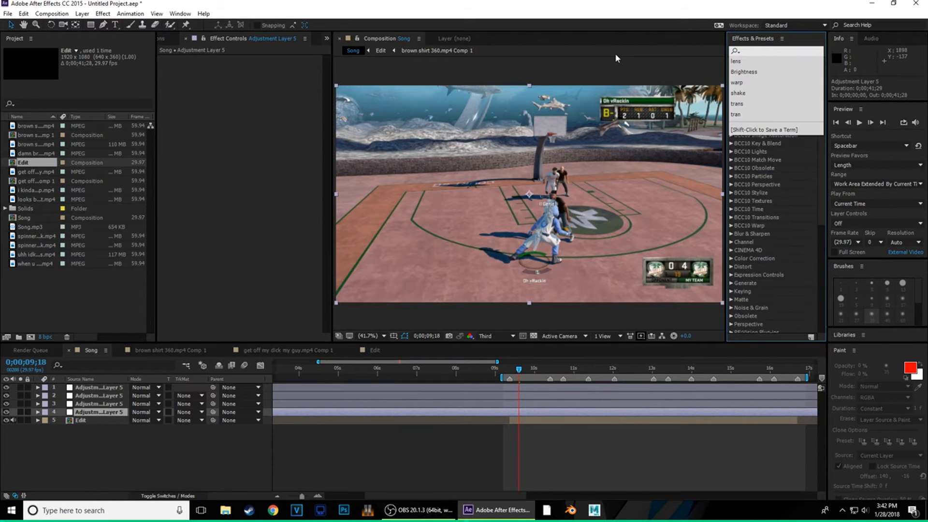
pyautogui.write('harp')
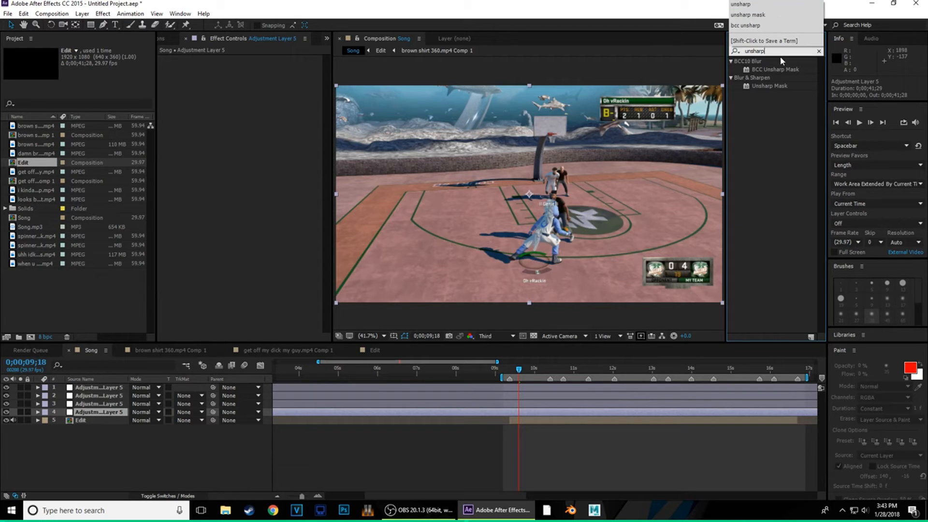
pyautogui.moveTo(776, 69); pyautogui.dragTo(83, 413)
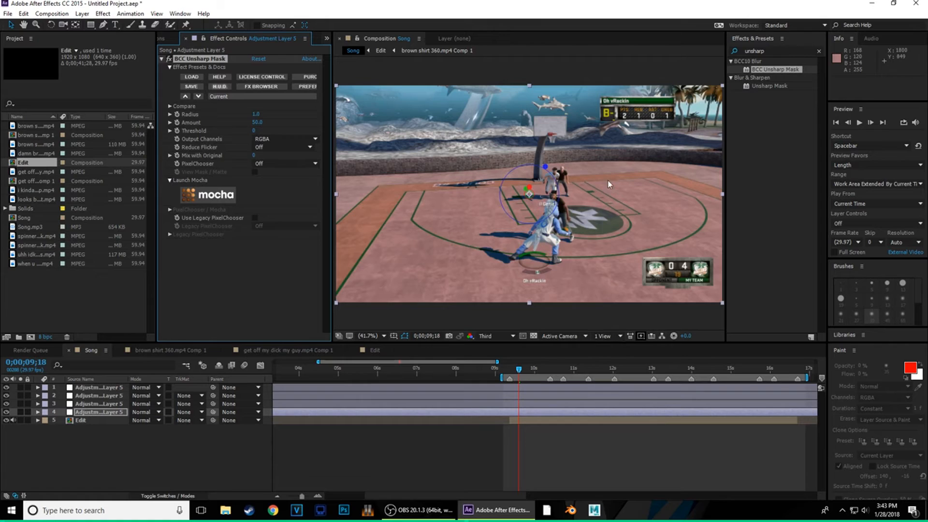
pyautogui.click(106, 389)
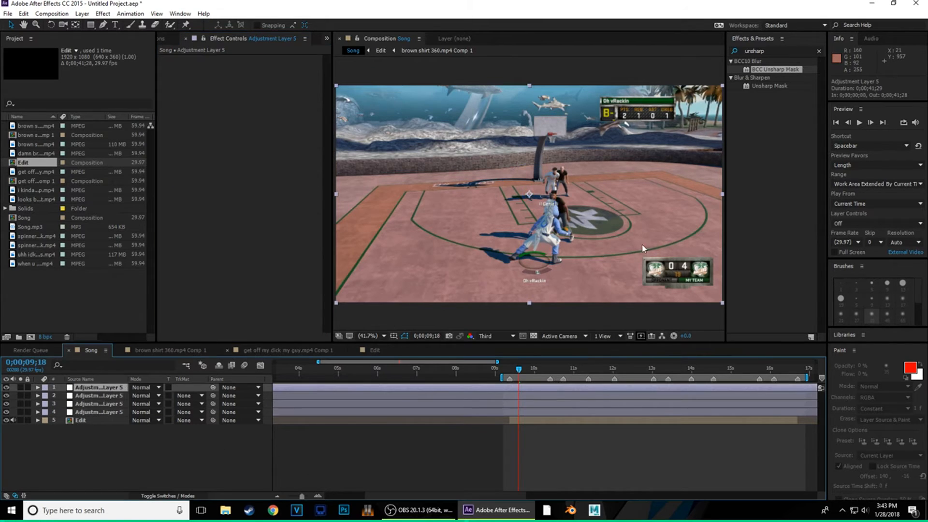
# - Drop Motion Tile onto the top adjustment layer and set its Output Height to 86
pyautogui.click(787, 50)
pyautogui.write('motio')
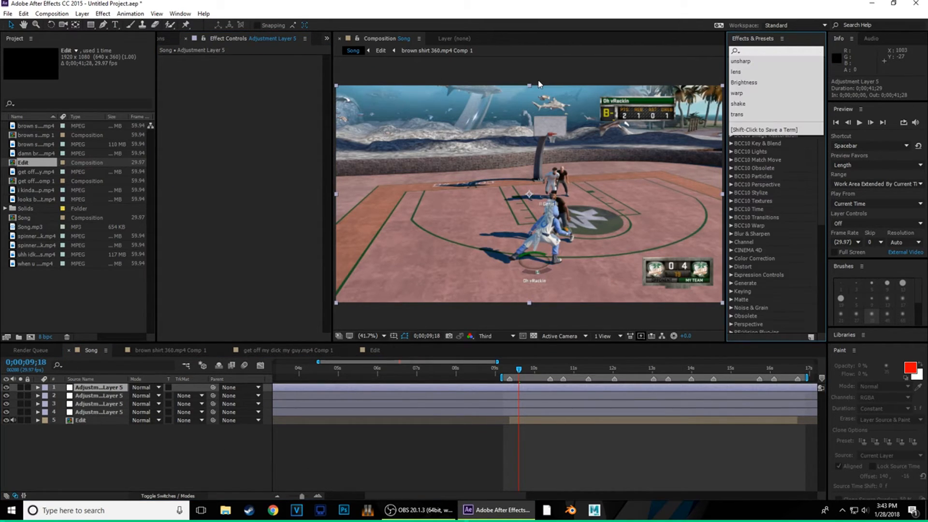
pyautogui.write('n tile')
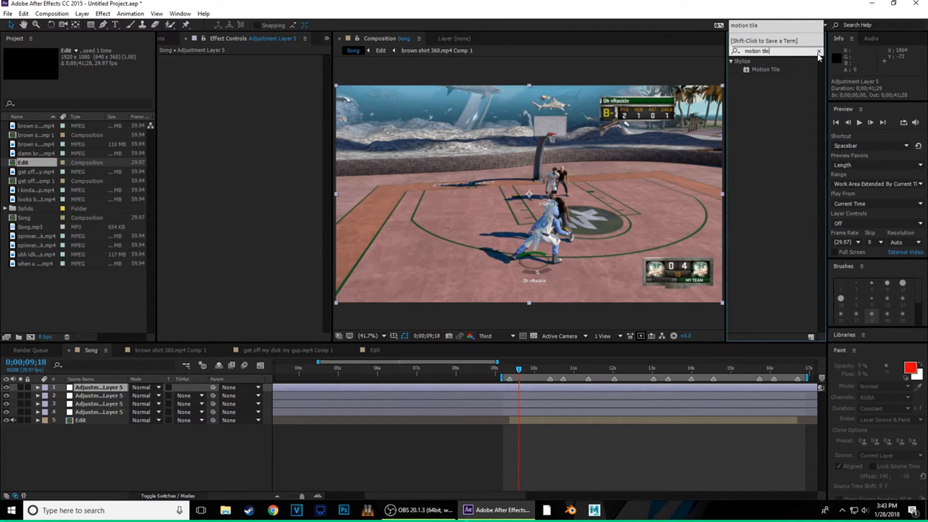
pyautogui.moveTo(760, 70); pyautogui.dragTo(97, 389)
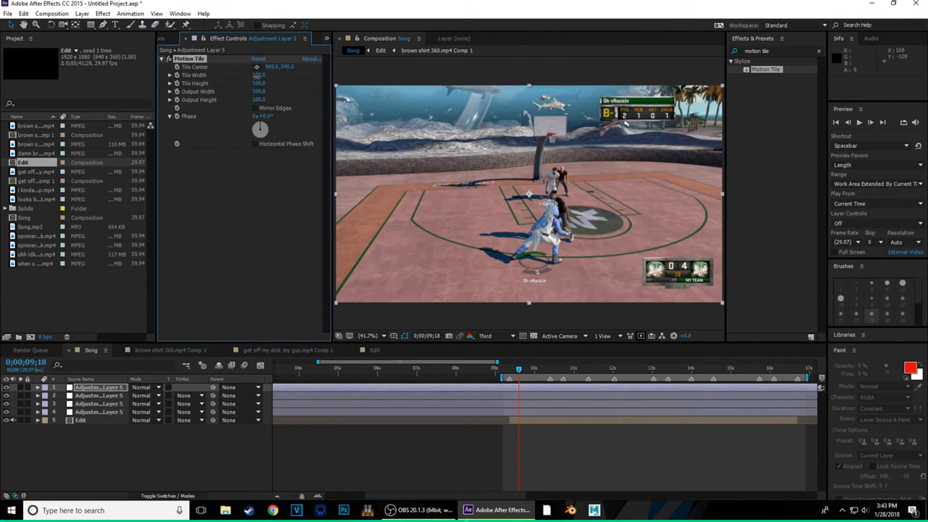
pyautogui.moveTo(265, 78); pyautogui.dragTo(259, 108)
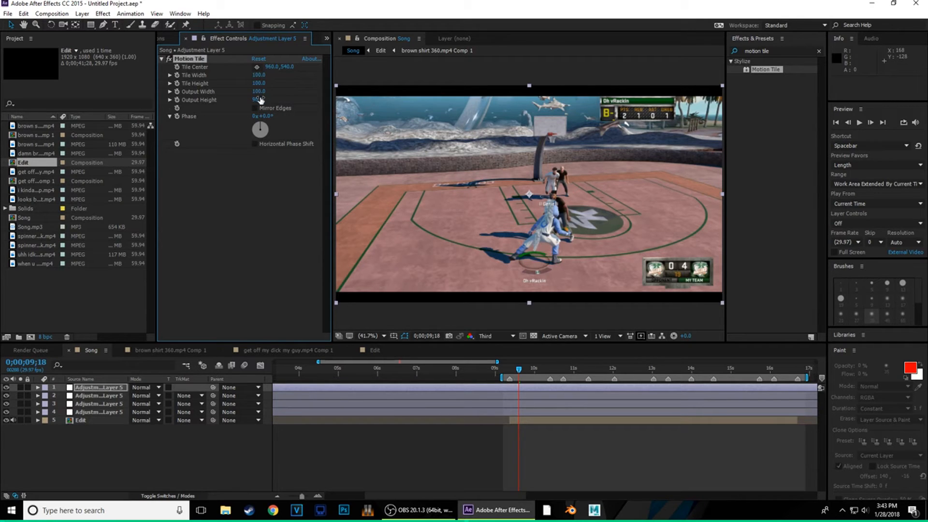
pyautogui.click(257, 100)
pyautogui.write('86')
pyautogui.press('Return')
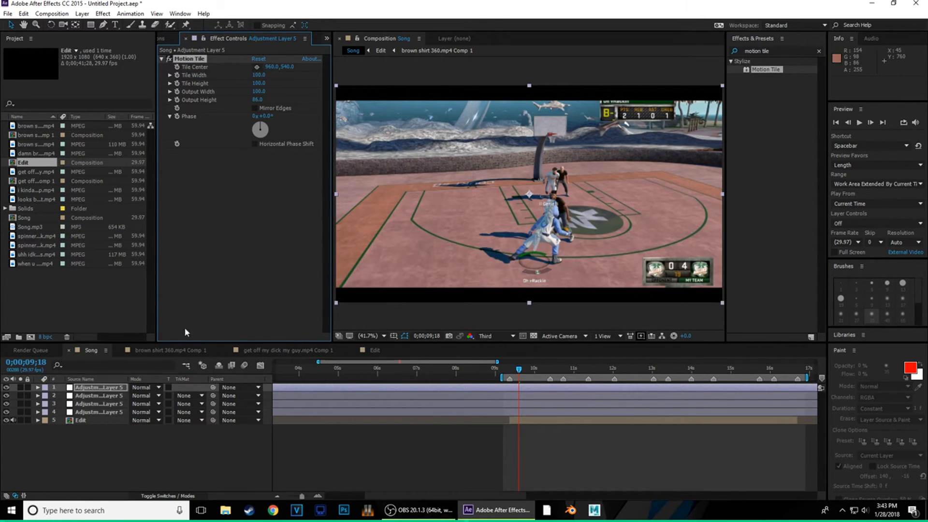
pyautogui.click(118, 397)
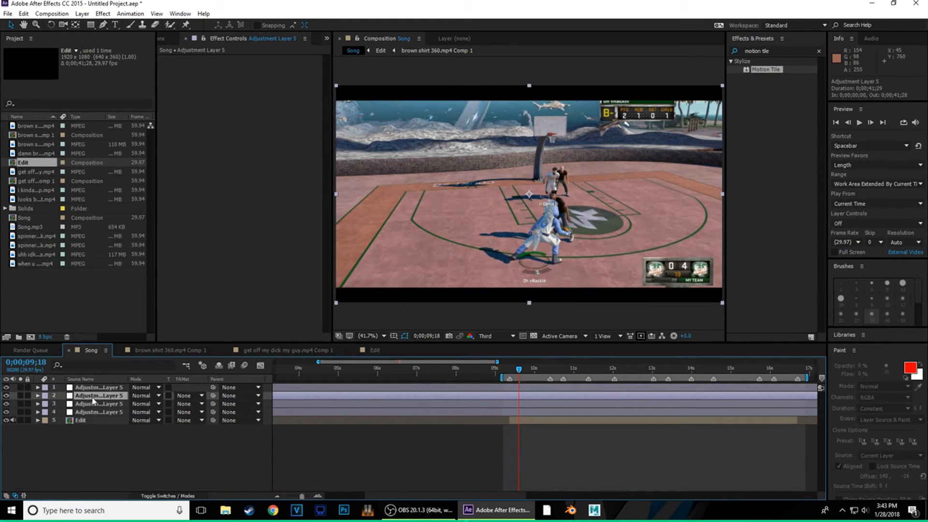
# - Apply RSMB to the second adjustment layer, raising Motion Sensitivity to 100 and lowering Blur Amount
pyautogui.moveTo(775, 51); pyautogui.dragTo(673, 64)
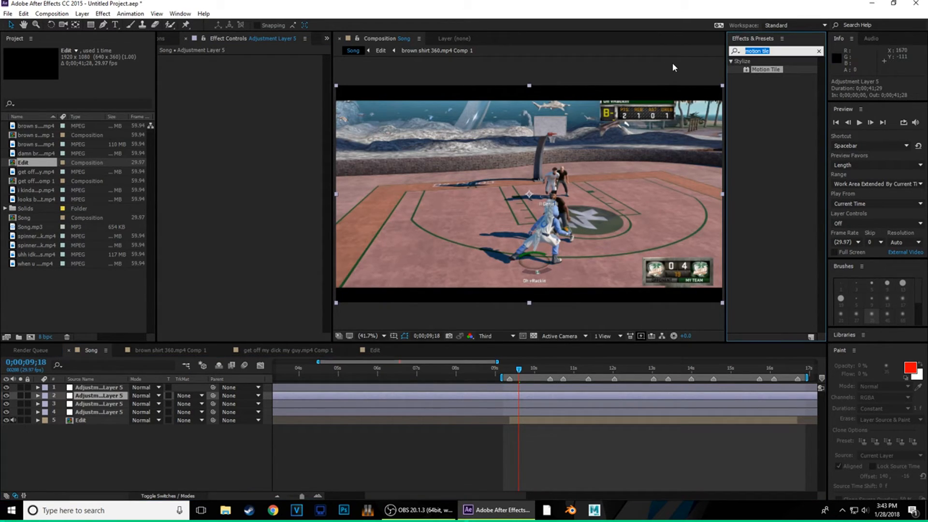
pyautogui.press('BackSpace')
pyautogui.write('rsmb')
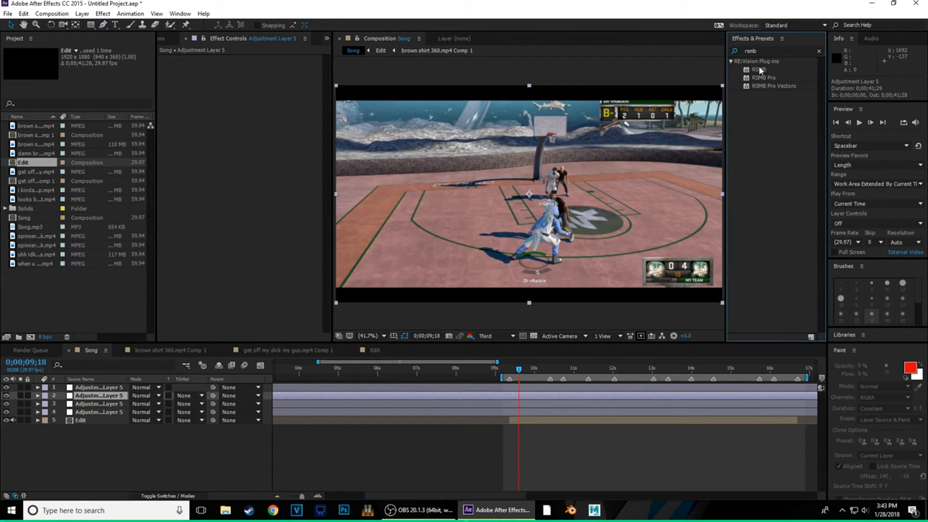
pyautogui.moveTo(758, 70); pyautogui.dragTo(98, 395)
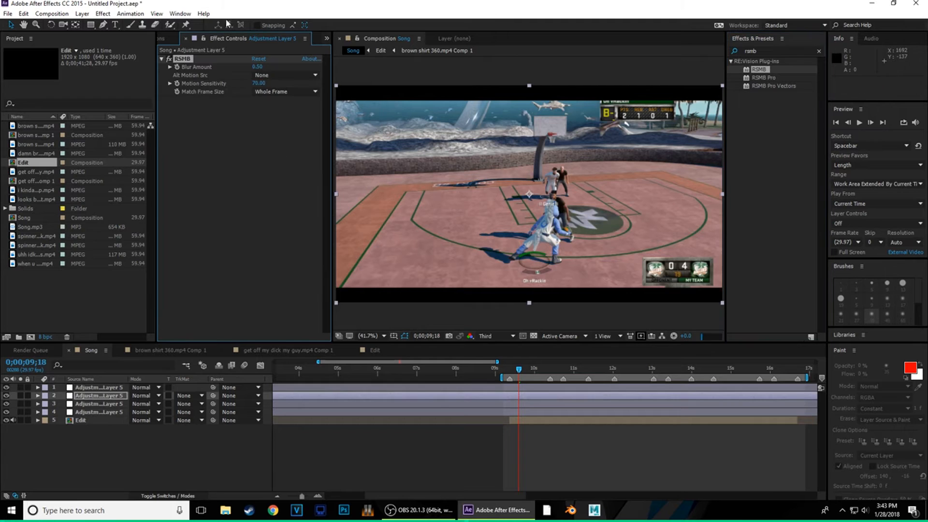
pyautogui.moveTo(284, 83); pyautogui.dragTo(644, 107)
pyautogui.moveTo(259, 67); pyautogui.dragTo(274, 81)
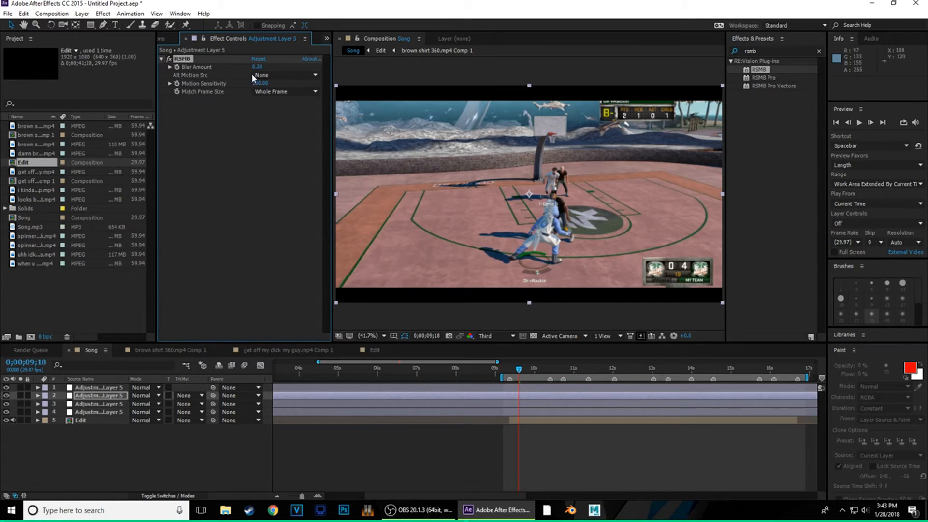
# - Put Magic Bullet Looks on the third adjustment layer and open its editor
pyautogui.click(97, 404)
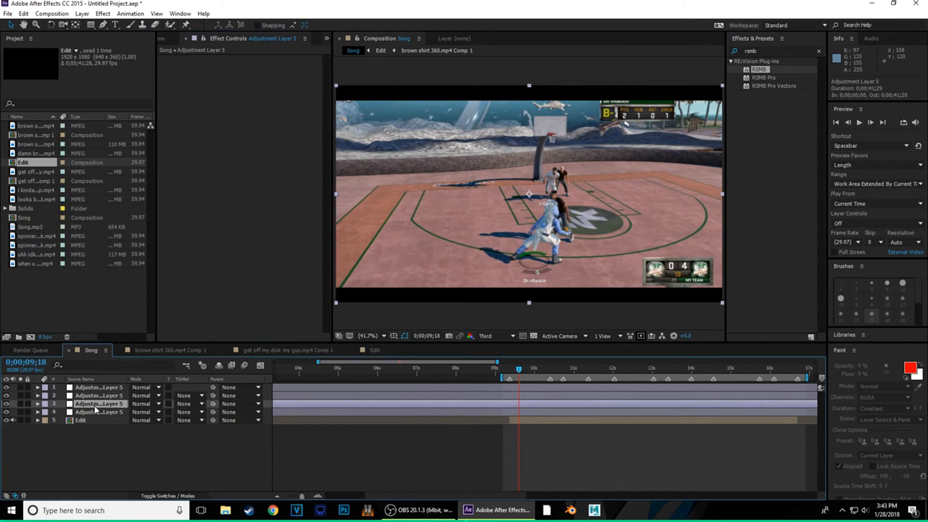
pyautogui.moveTo(766, 52); pyautogui.dragTo(671, 46)
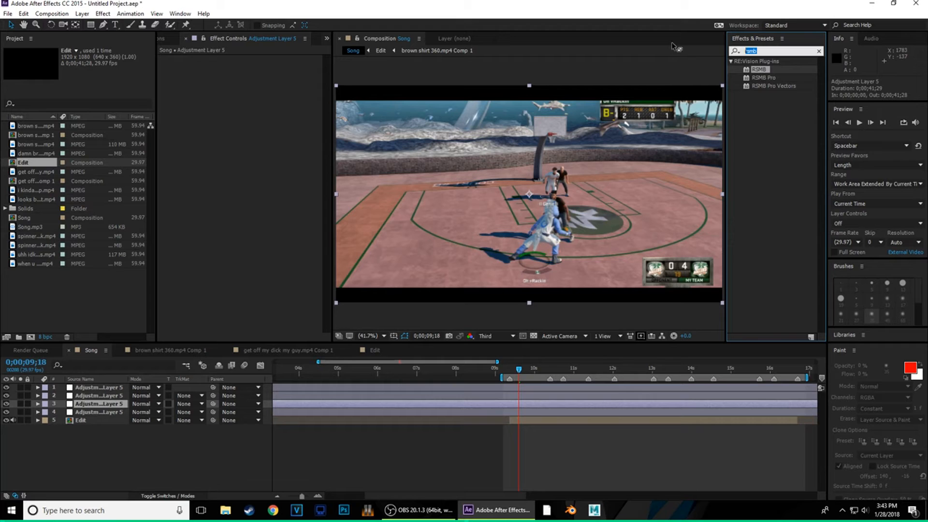
pyautogui.press('BackSpace')
pyautogui.write('looks')
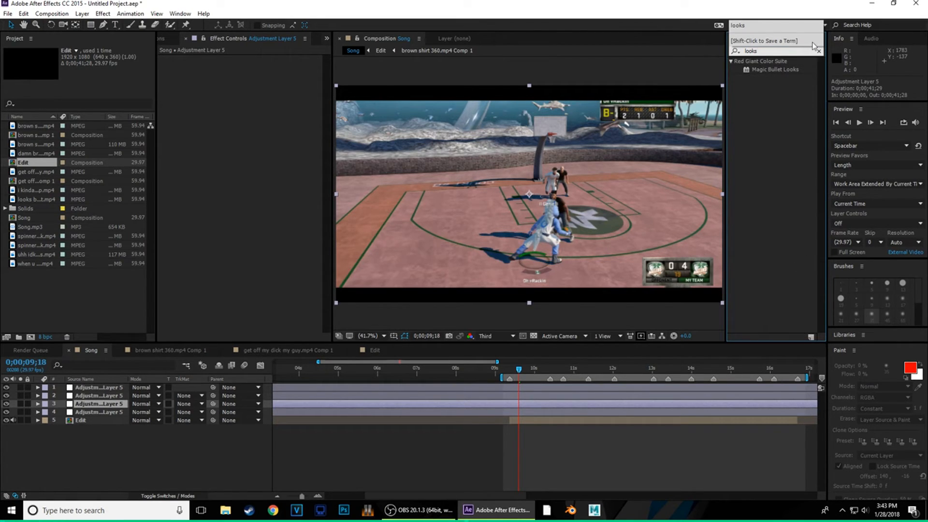
pyautogui.click(779, 70)
pyautogui.moveTo(779, 77); pyautogui.dragTo(111, 406)
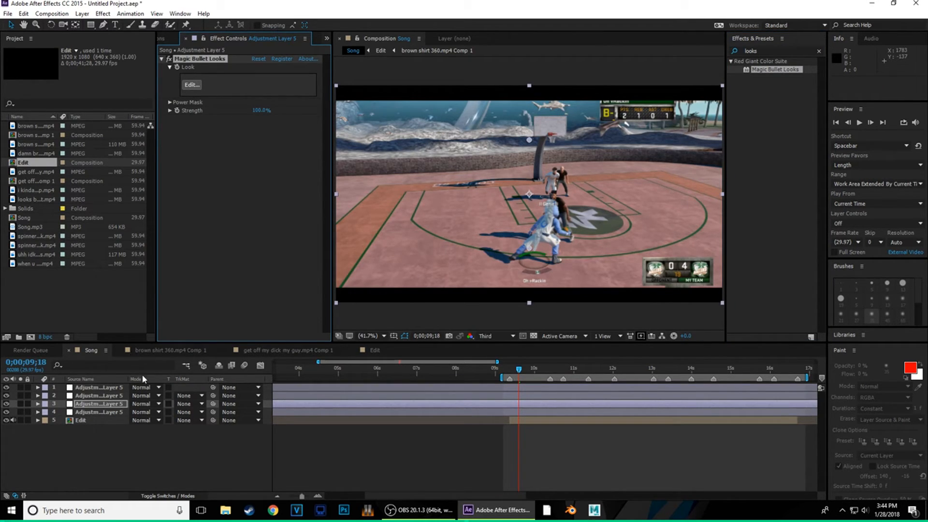
pyautogui.click(194, 86)
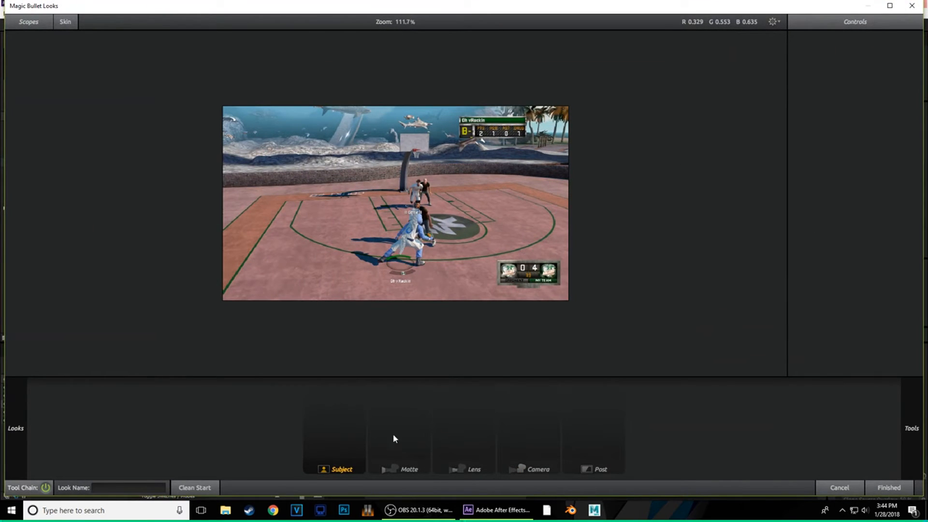
# - Add Contrast and a desaturated Hue/Saturation step, leaving hue near neutral
pyautogui.moveTo(912, 429)
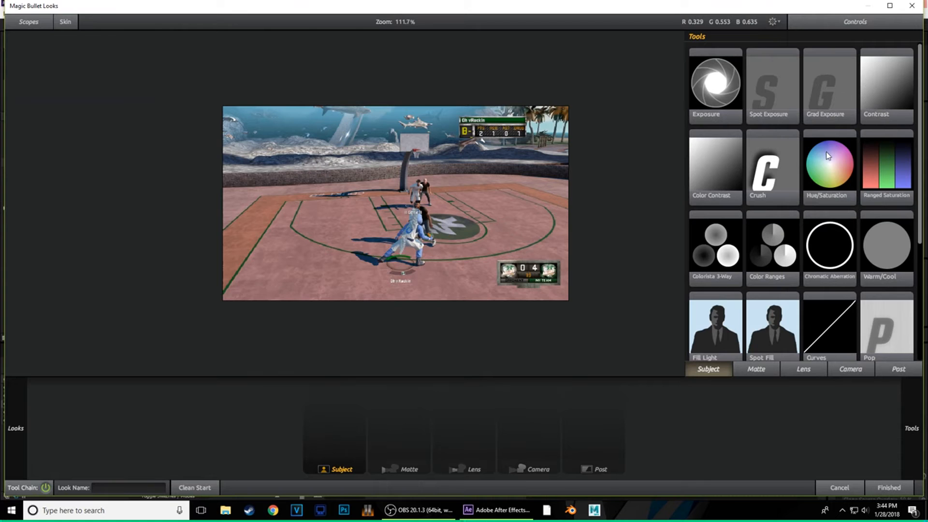
pyautogui.moveTo(893, 91); pyautogui.dragTo(334, 421)
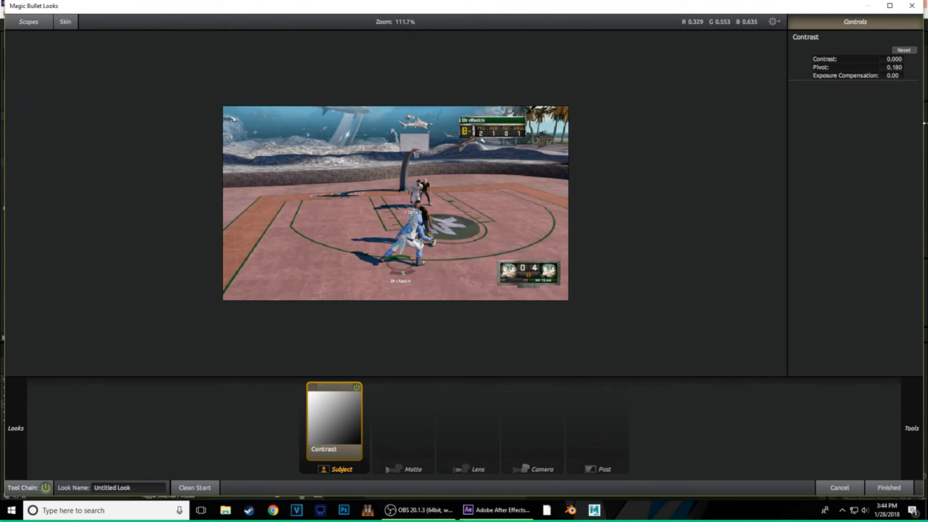
pyautogui.moveTo(900, 171)
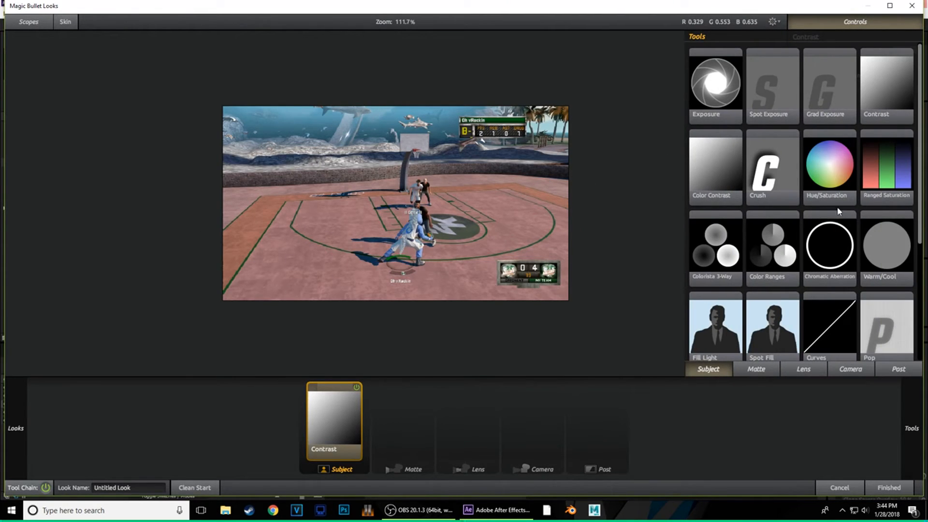
pyautogui.moveTo(832, 167); pyautogui.dragTo(452, 406)
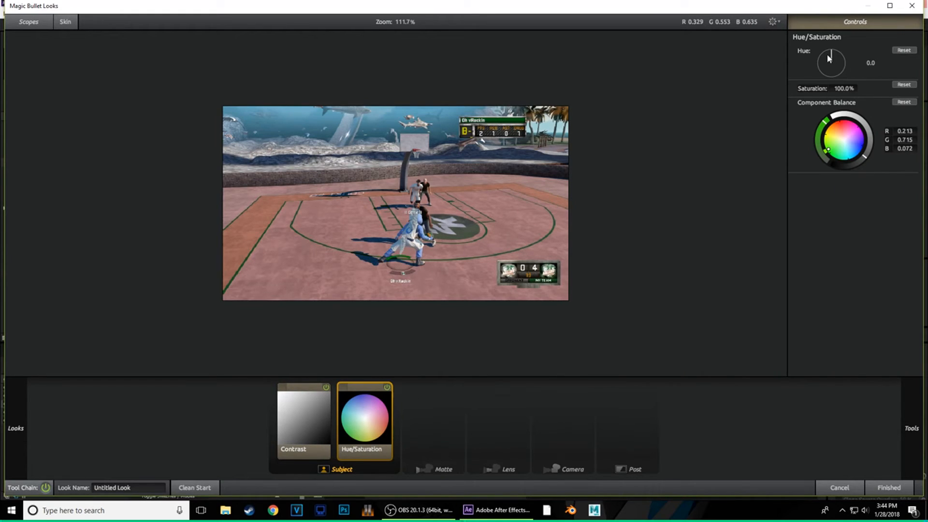
pyautogui.moveTo(844, 88); pyautogui.dragTo(837, 88)
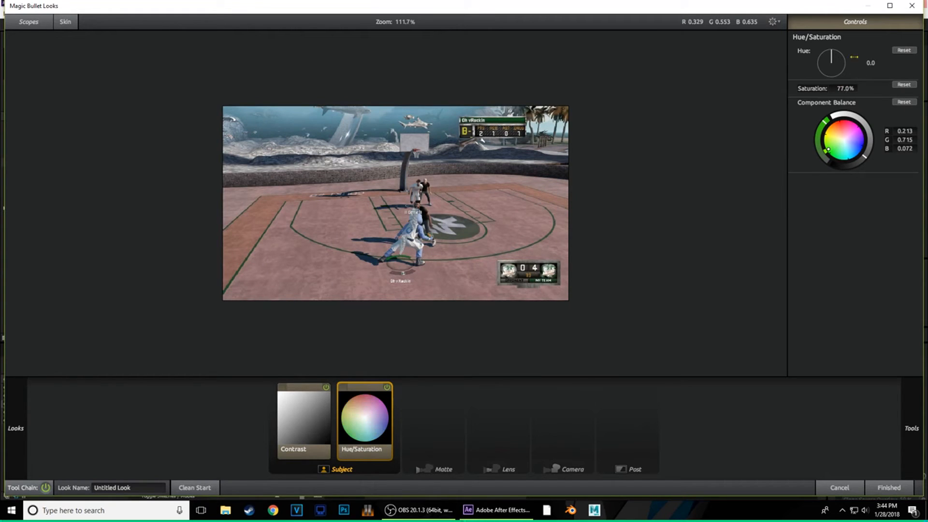
pyautogui.moveTo(832, 57); pyautogui.dragTo(833, 55)
pyautogui.moveTo(843, 65); pyautogui.dragTo(841, 65)
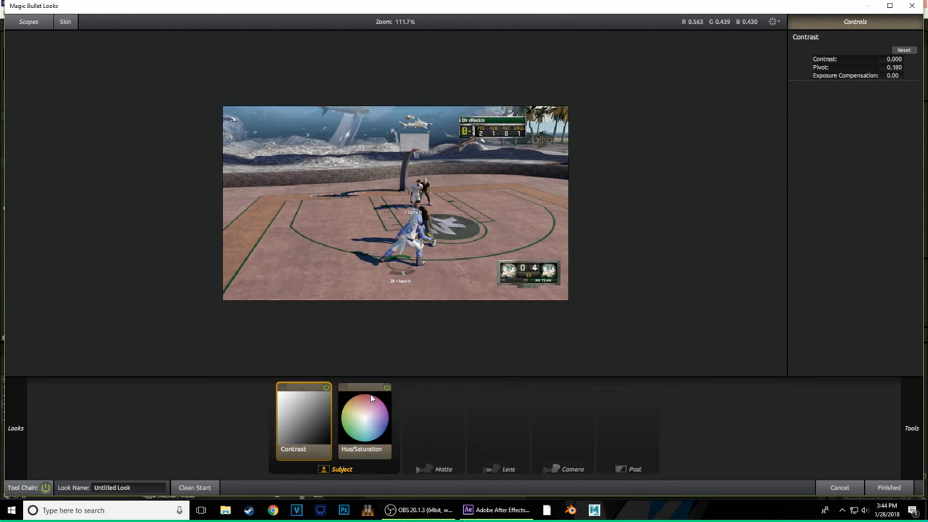
pyautogui.moveTo(830, 57); pyautogui.dragTo(825, 56)
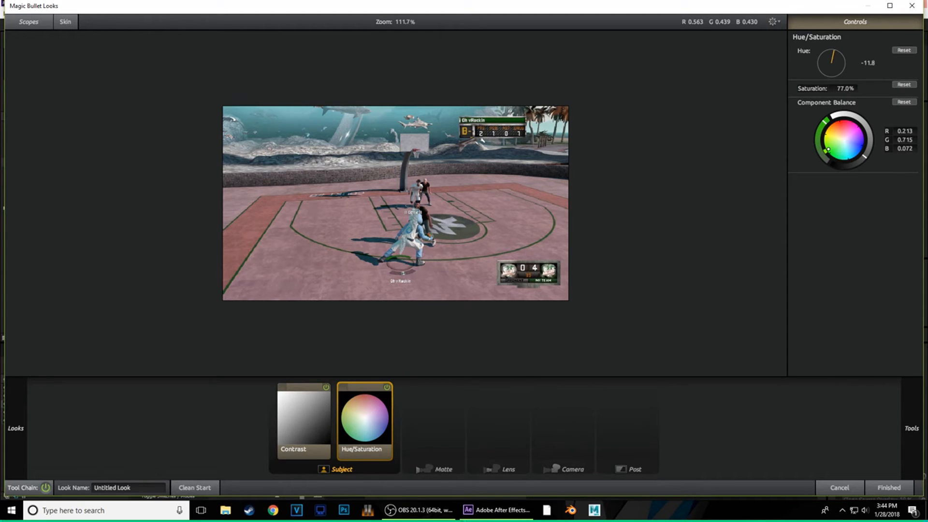
pyautogui.moveTo(825, 56); pyautogui.dragTo(828, 61)
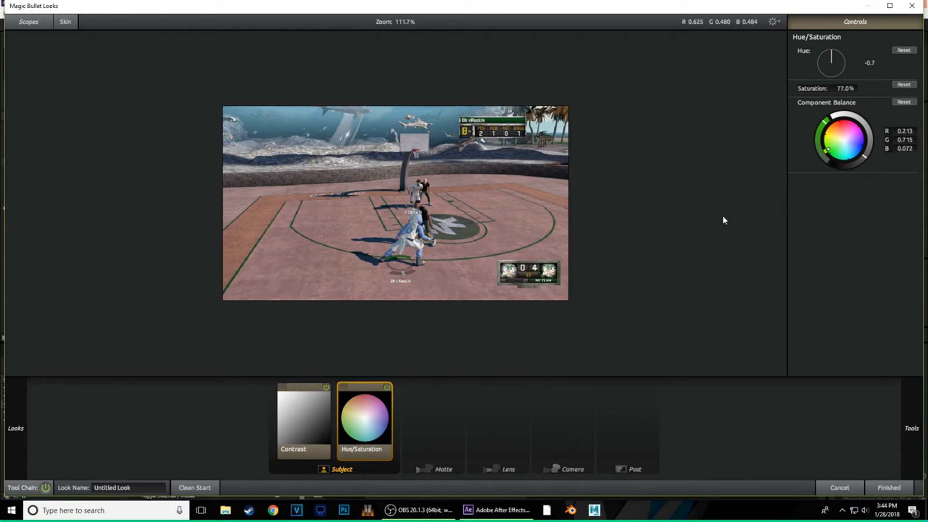
# - Add a slightly warm Warm/Cool adjustment to the Post chain
pyautogui.click(669, 428)
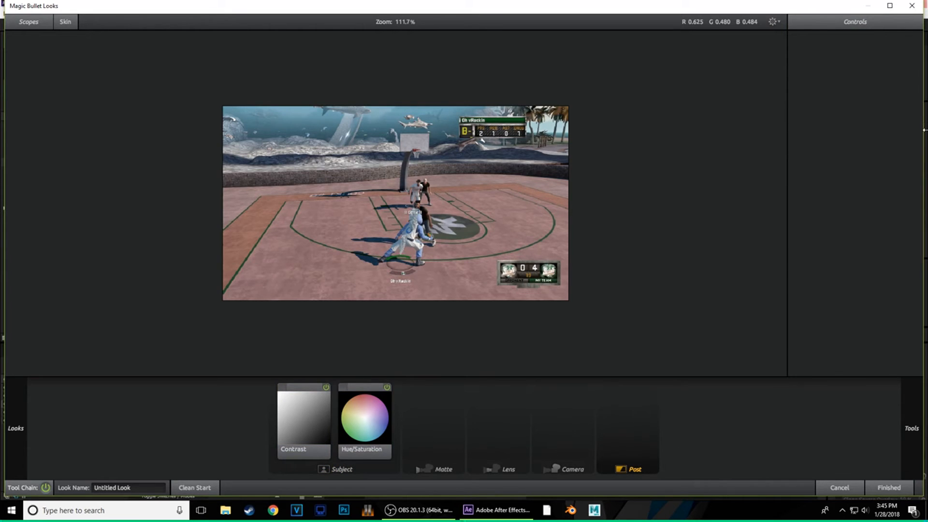
pyautogui.moveTo(925, 130)
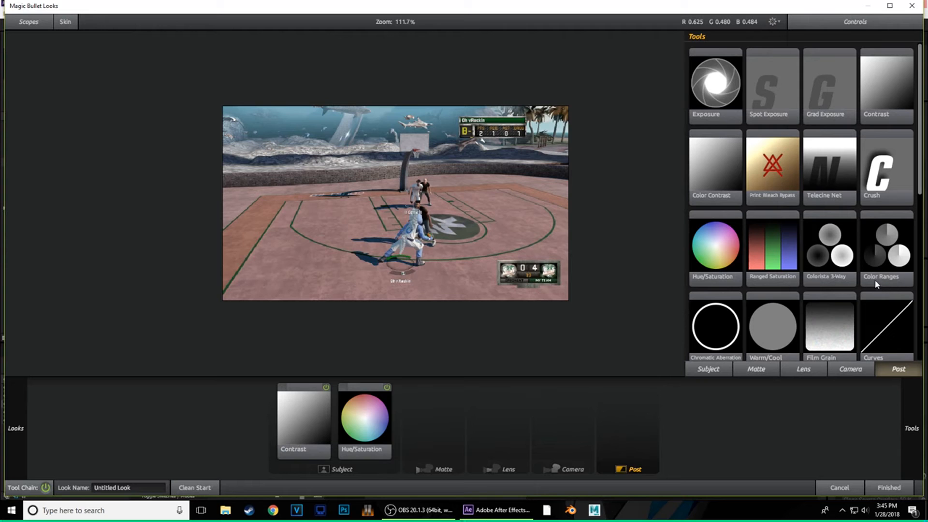
pyautogui.scroll(-5, 827, 271)
pyautogui.moveTo(772, 123); pyautogui.dragTo(829, 200)
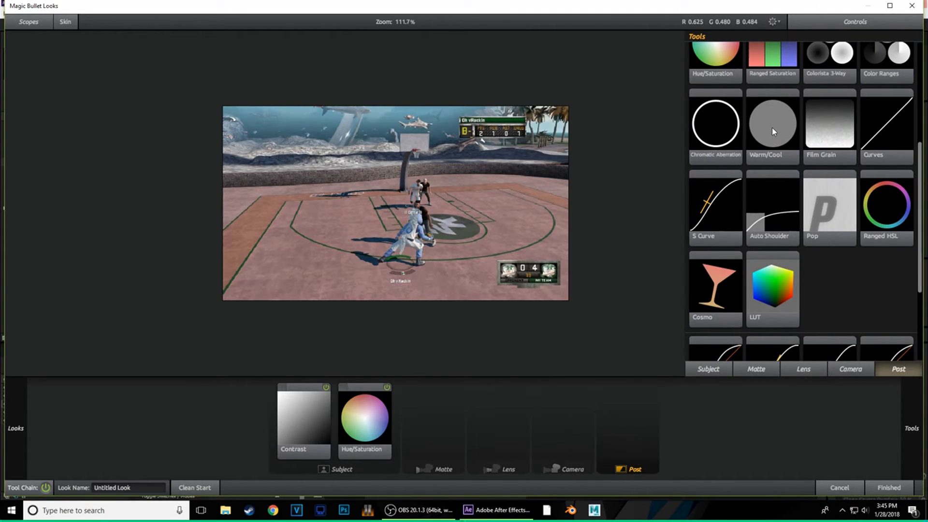
pyautogui.moveTo(773, 129); pyautogui.dragTo(624, 431)
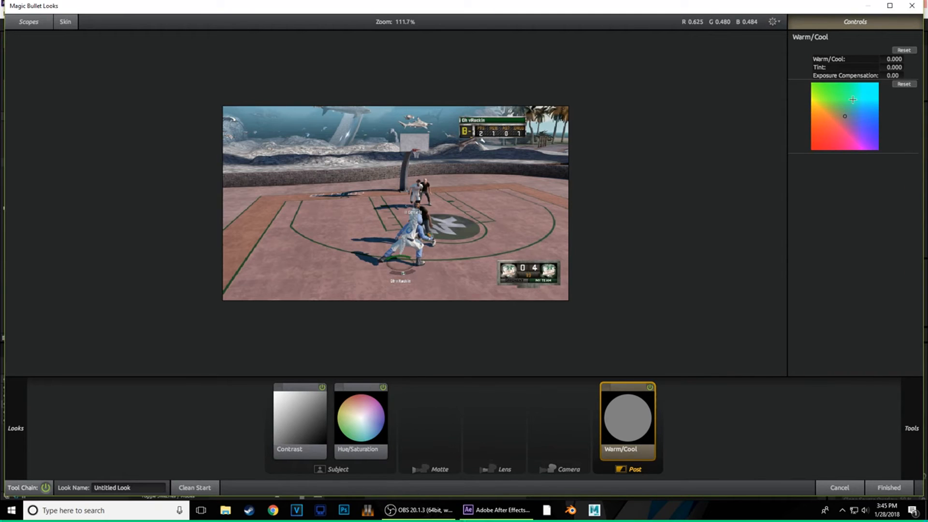
pyautogui.moveTo(894, 60)
pyautogui.mouseDown()
pyautogui.moveTo(908, 60)
pyautogui.moveTo(893, 58)
pyautogui.mouseUp()
# - Add Auto Shoulder and a Curves tool with darkened shadows, discarding a trial S Curve
pyautogui.moveTo(911, 428)
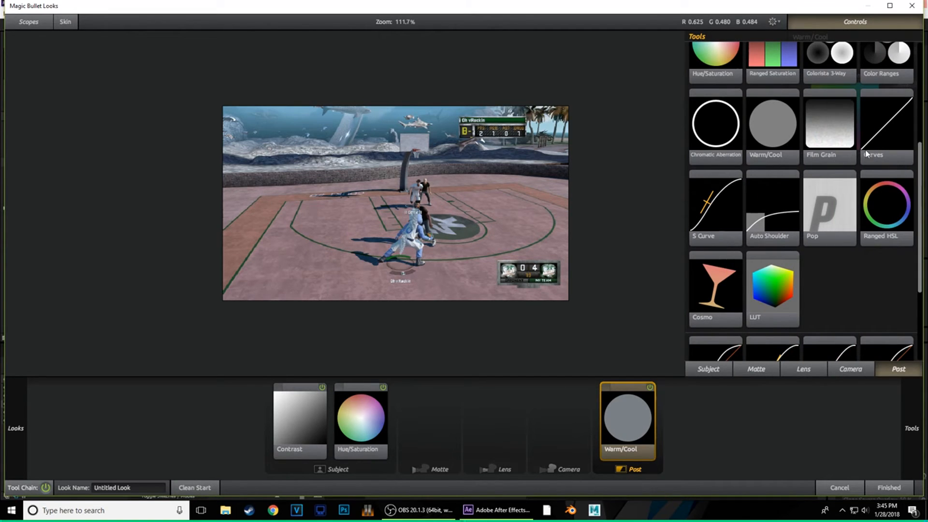
pyautogui.moveTo(718, 206); pyautogui.dragTo(658, 416)
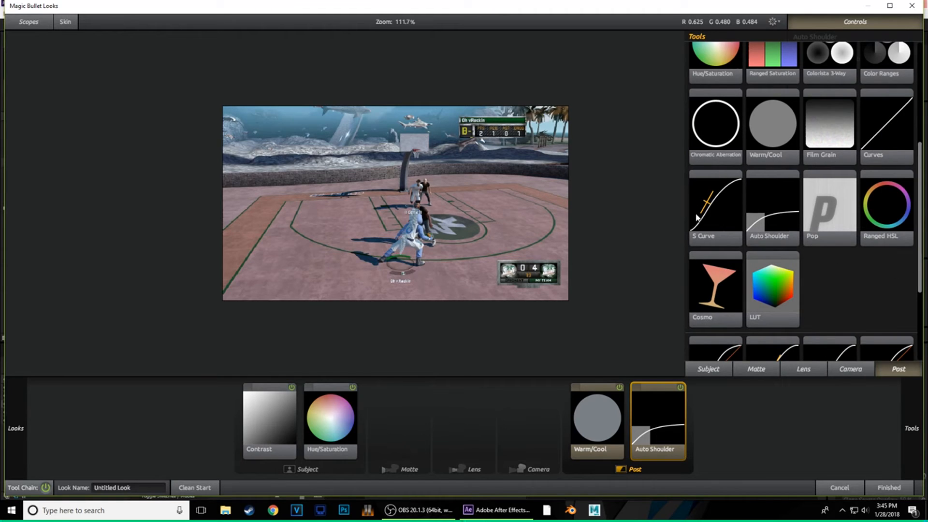
pyautogui.moveTo(757, 208); pyautogui.dragTo(689, 415)
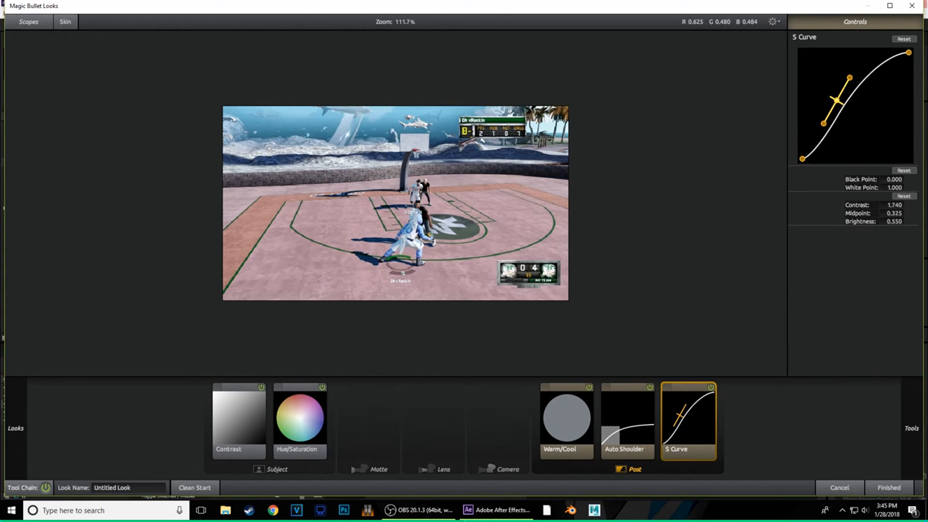
pyautogui.moveTo(837, 100); pyautogui.dragTo(822, 120)
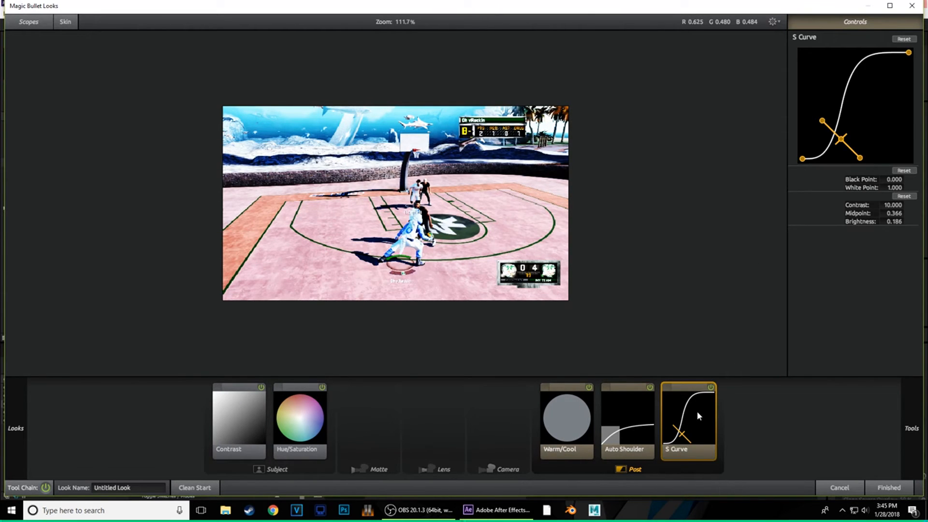
pyautogui.press('Delete')
pyautogui.moveTo(897, 113)
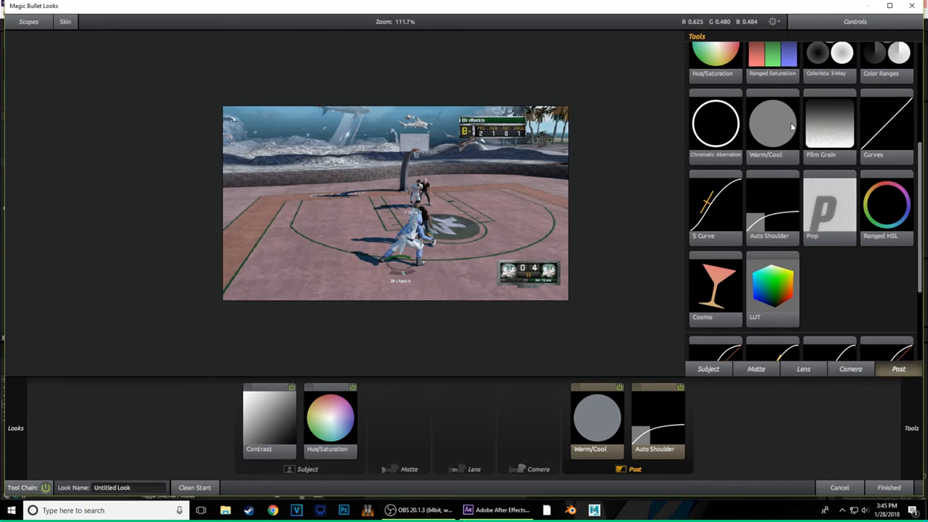
pyautogui.moveTo(887, 125); pyautogui.dragTo(686, 418)
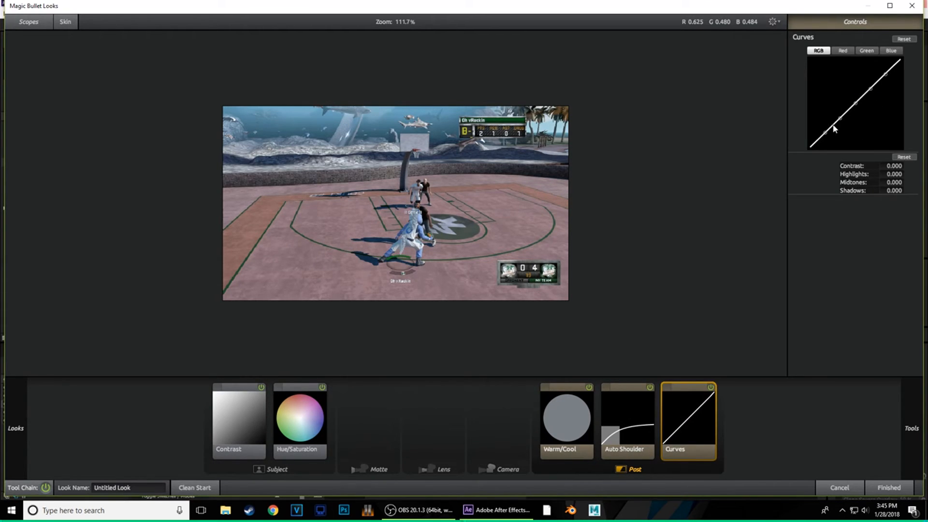
pyautogui.moveTo(825, 133); pyautogui.dragTo(886, 66)
pyautogui.click(503, 415)
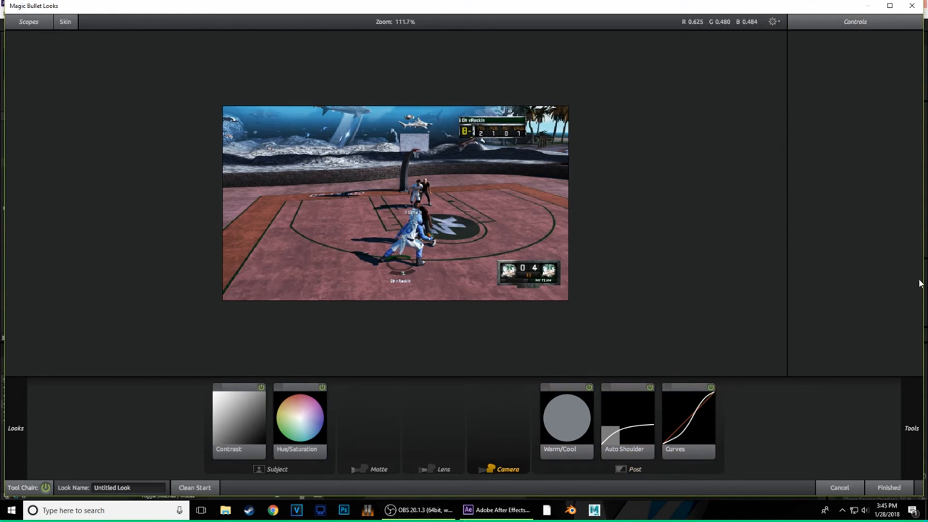
pyautogui.moveTo(920, 282)
pyautogui.scroll(3, 806, 283)
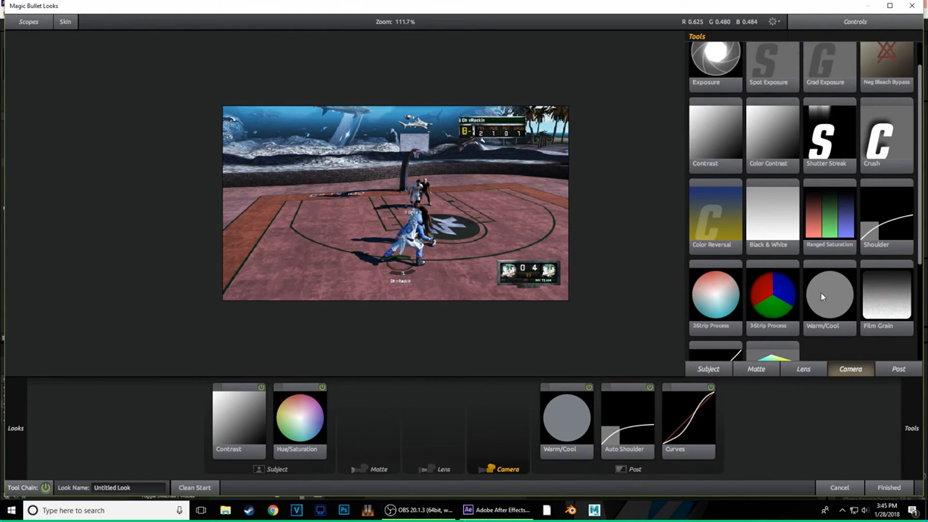
pyautogui.moveTo(773, 266); pyautogui.dragTo(525, 405)
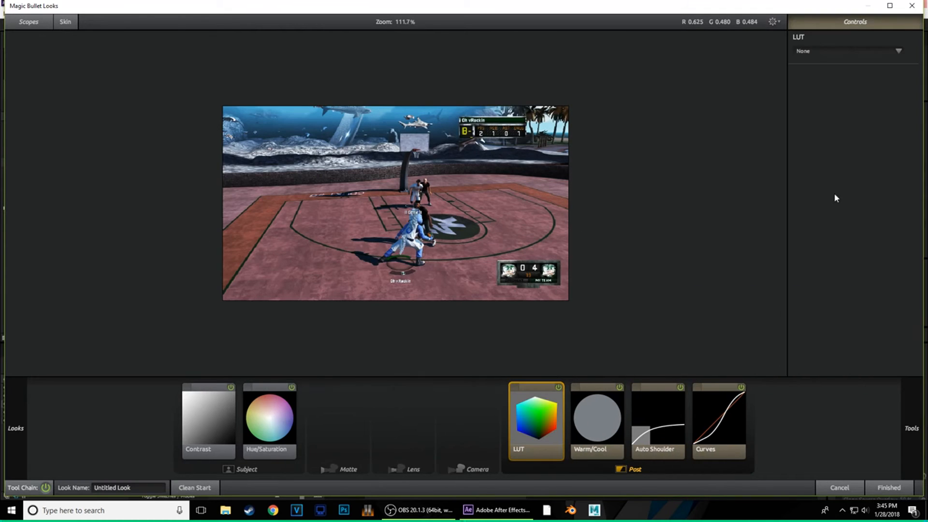
pyautogui.click(875, 51)
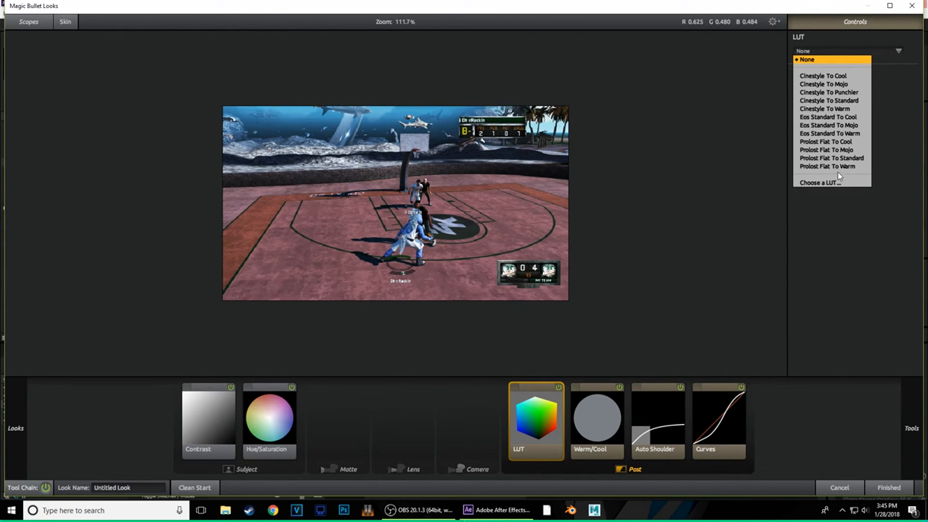
pyautogui.click(844, 150)
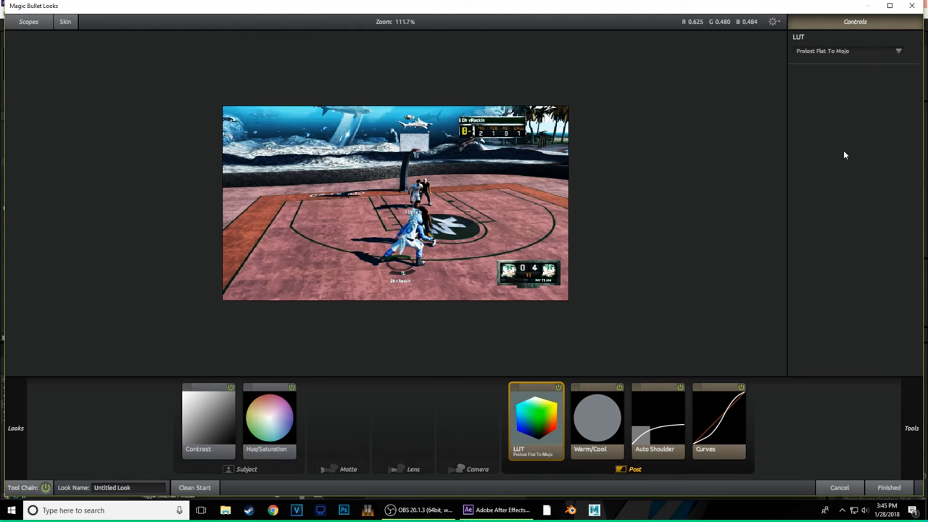
pyautogui.click(844, 54)
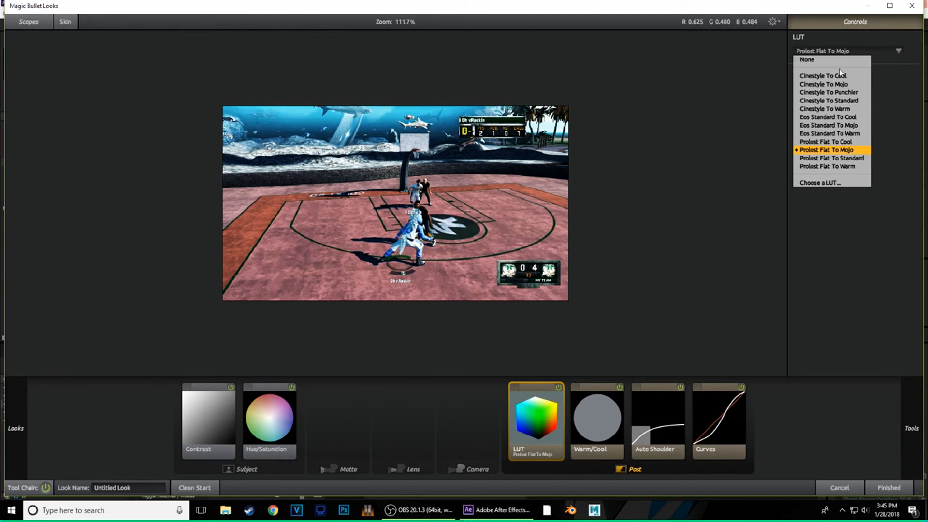
pyautogui.click(839, 68)
pyautogui.click(840, 51)
pyautogui.click(839, 116)
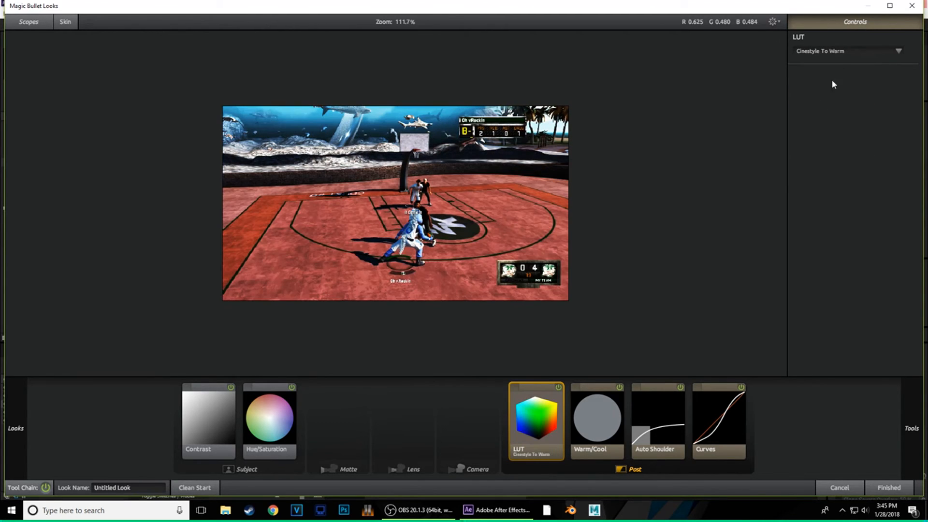
pyautogui.click(838, 54)
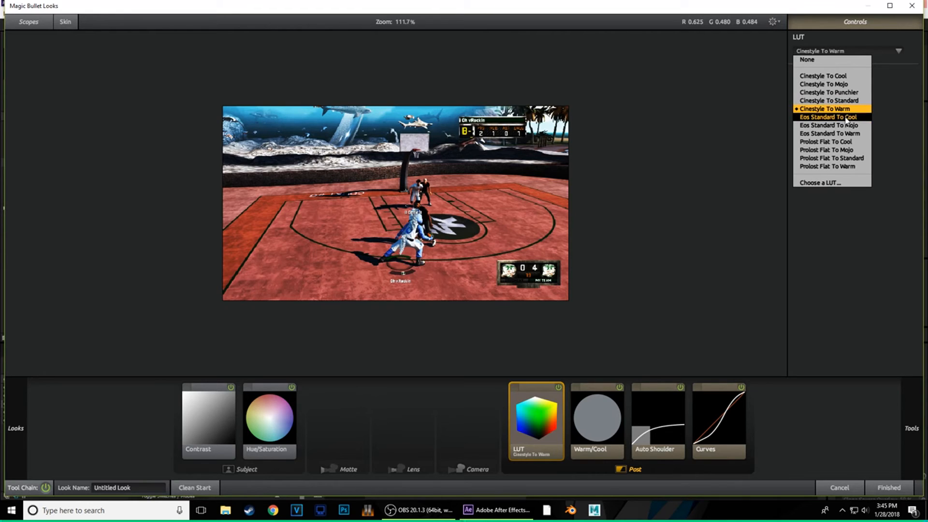
pyautogui.click(846, 118)
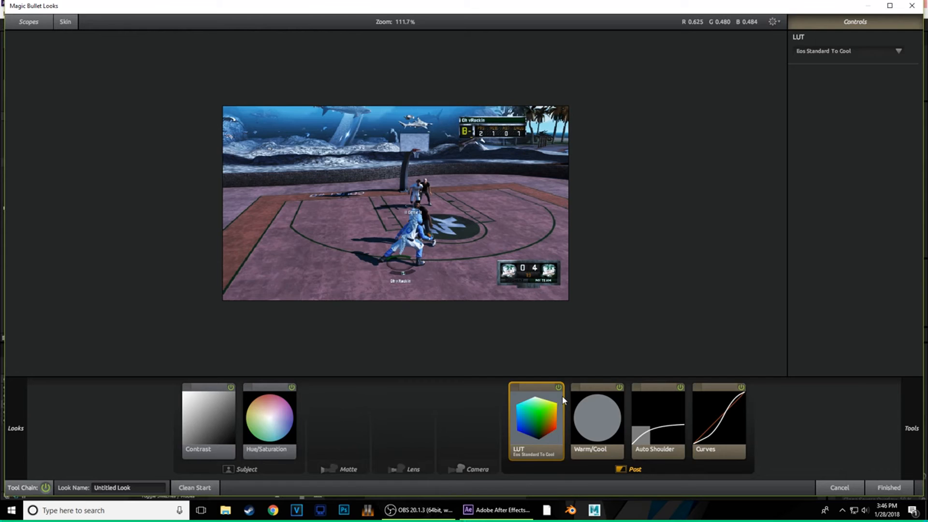
pyautogui.press('Delete')
# - Add Print Bleach Bypass to the Post stage of the look
pyautogui.moveTo(912, 429)
pyautogui.scroll(1, 825, 206)
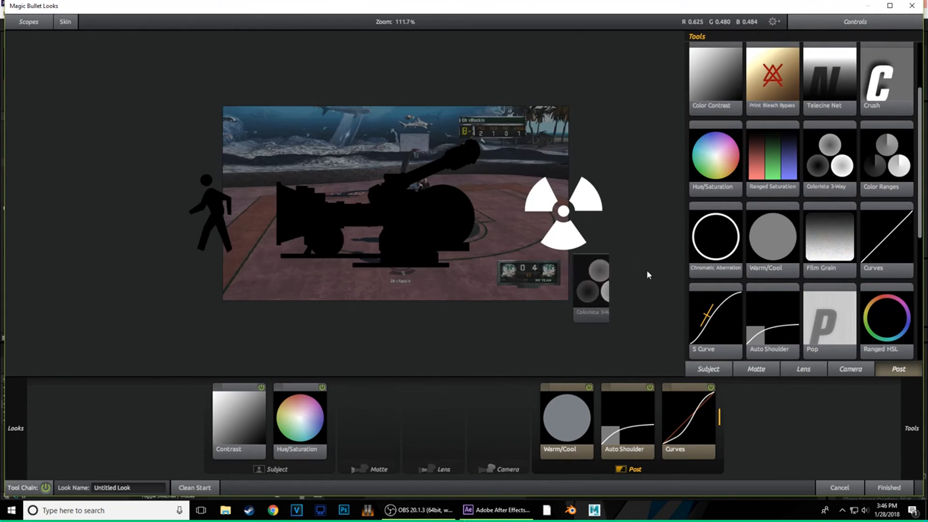
pyautogui.scroll(1, 778, 242)
pyautogui.scroll(1, 777, 242)
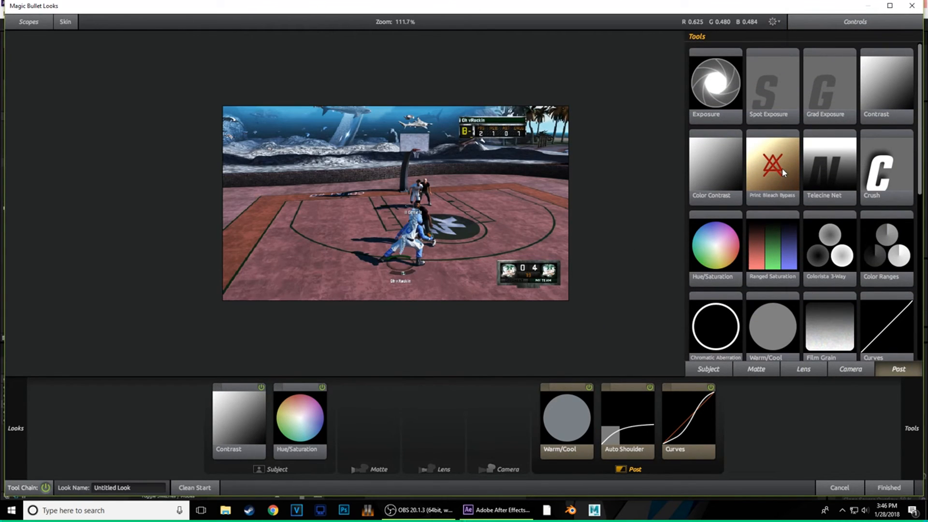
pyautogui.moveTo(783, 171); pyautogui.dragTo(532, 421)
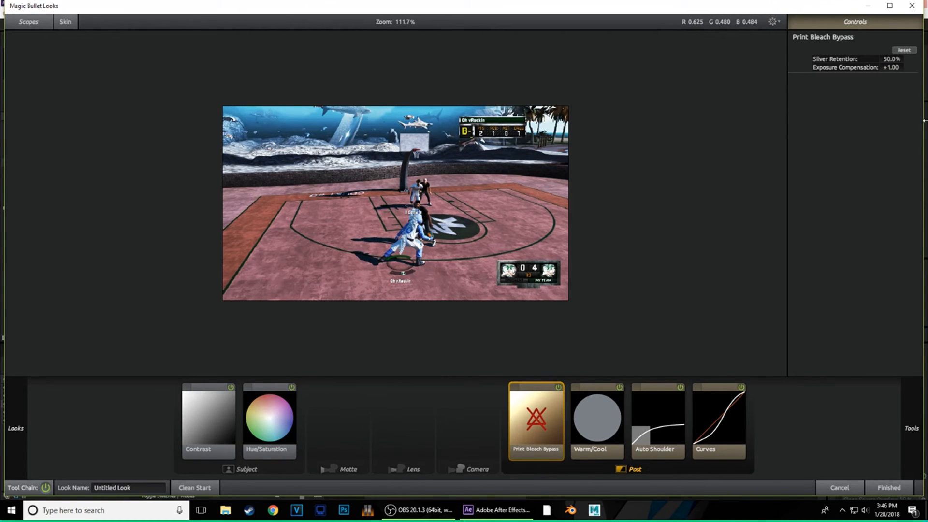
# - Try 3-Strip Process in the Camera stage at lower strength, then delete it
pyautogui.click(477, 429)
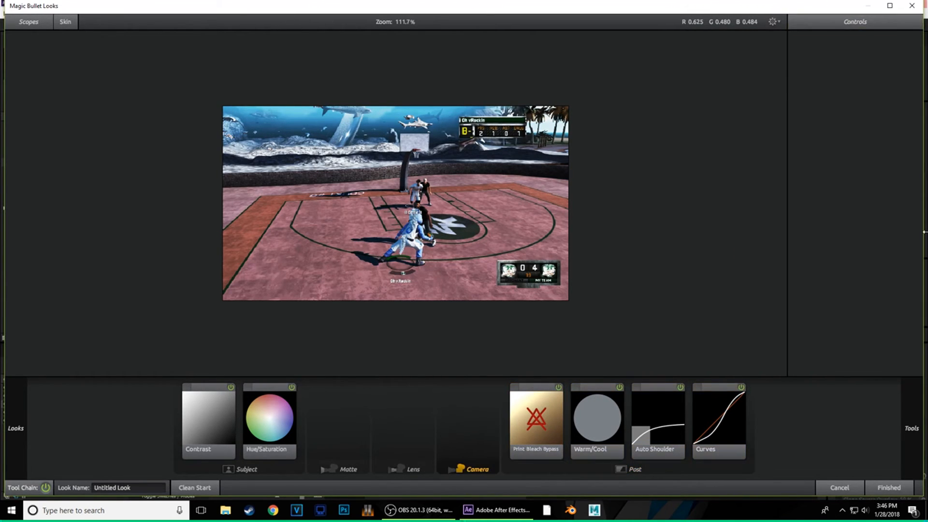
pyautogui.moveTo(815, 184)
pyautogui.scroll(-3, 815, 184)
pyautogui.scroll(3, 801, 227)
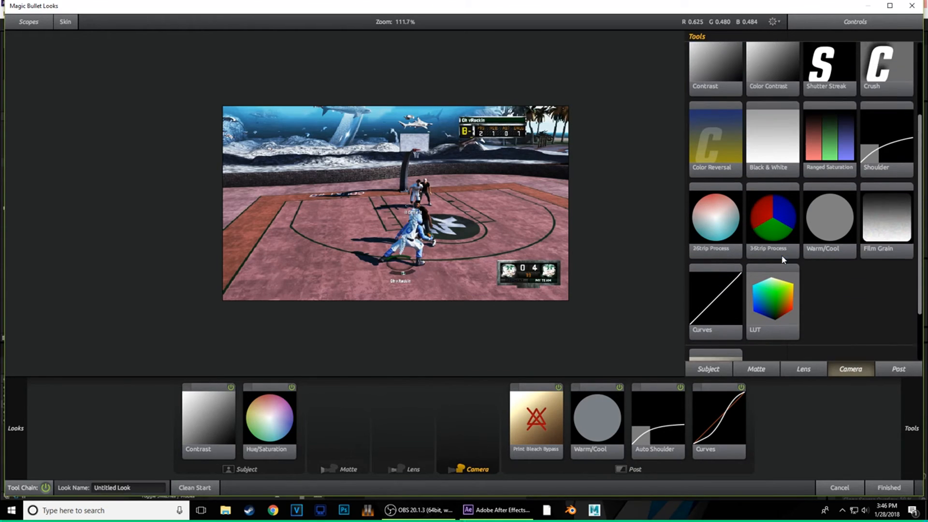
pyautogui.scroll(1, 867, 275)
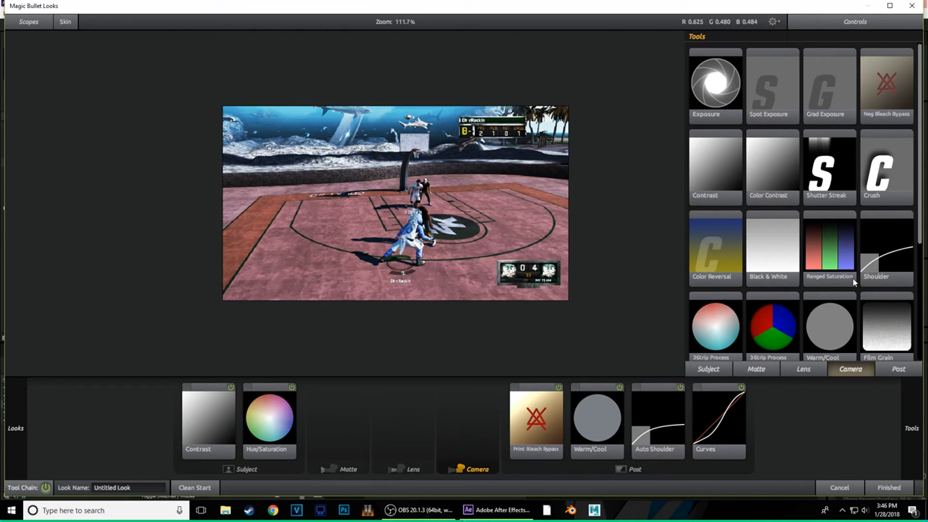
pyautogui.moveTo(772, 326); pyautogui.dragTo(468, 417)
pyautogui.moveTo(891, 59); pyautogui.dragTo(883, 59)
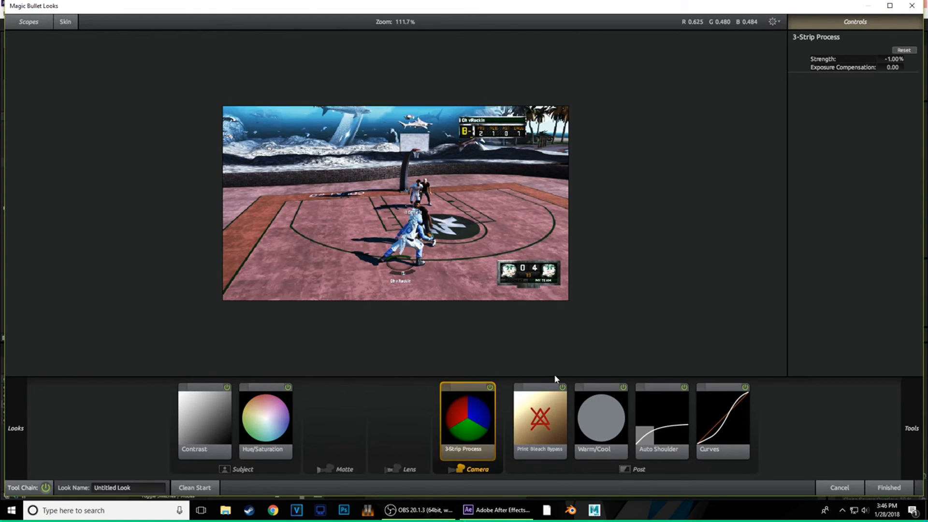
pyautogui.press('Delete')
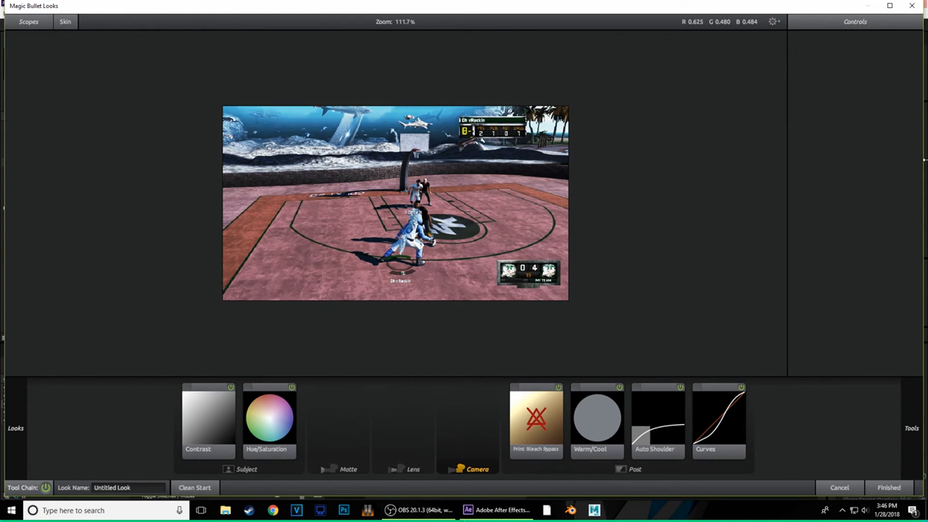
# - Add Film Grain to the Camera stage and scrub its Amount down to 0%
pyautogui.moveTo(925, 160)
pyautogui.scroll(-3, 882, 281)
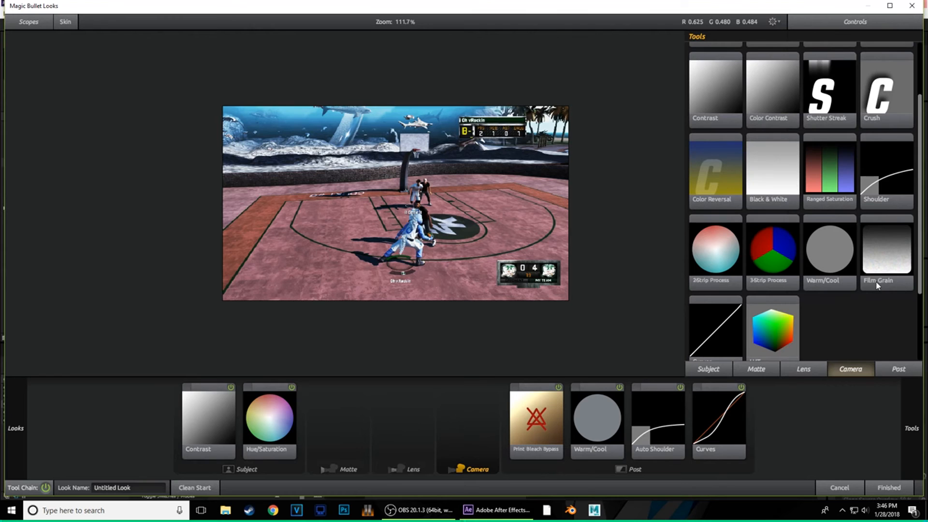
pyautogui.moveTo(896, 226); pyautogui.dragTo(465, 418)
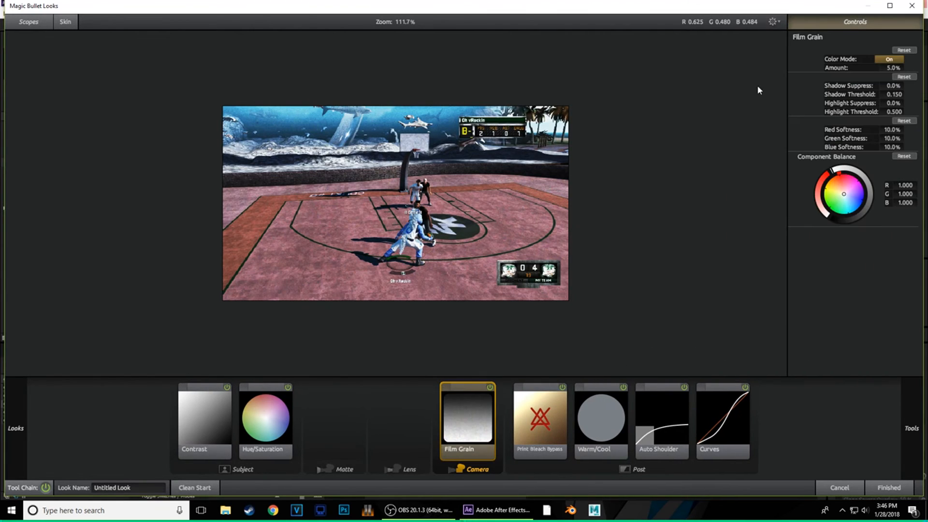
pyautogui.moveTo(894, 68); pyautogui.dragTo(871, 68)
# - Add Chromatic Aberration to the Lens stage
pyautogui.click(425, 420)
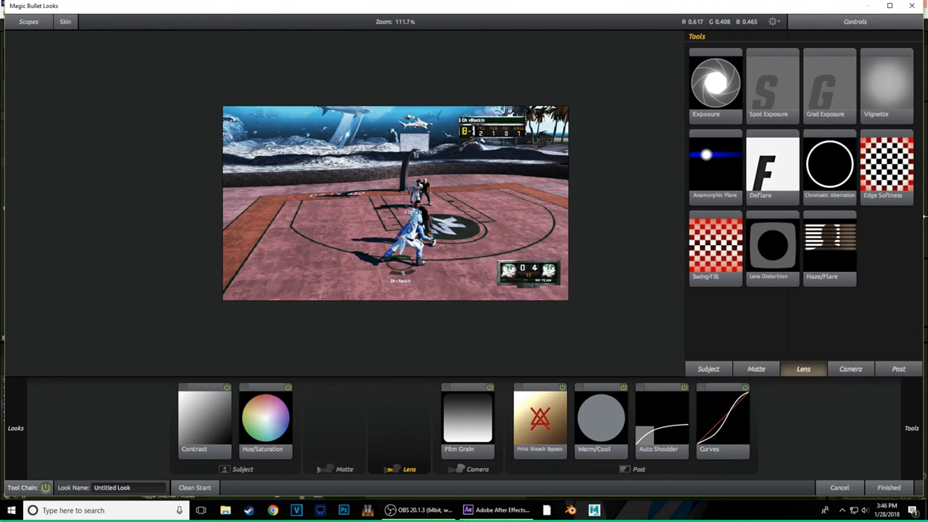
pyautogui.moveTo(840, 152); pyautogui.dragTo(401, 417)
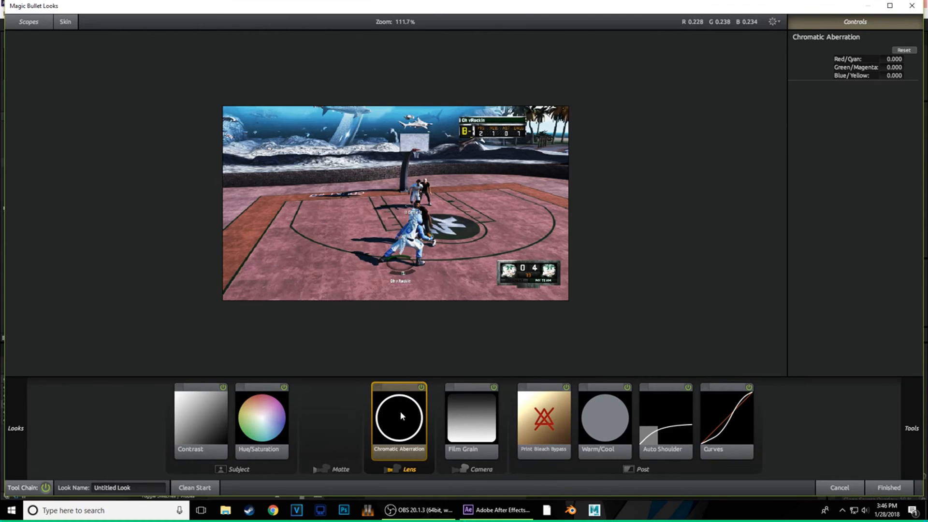
pyautogui.click(331, 421)
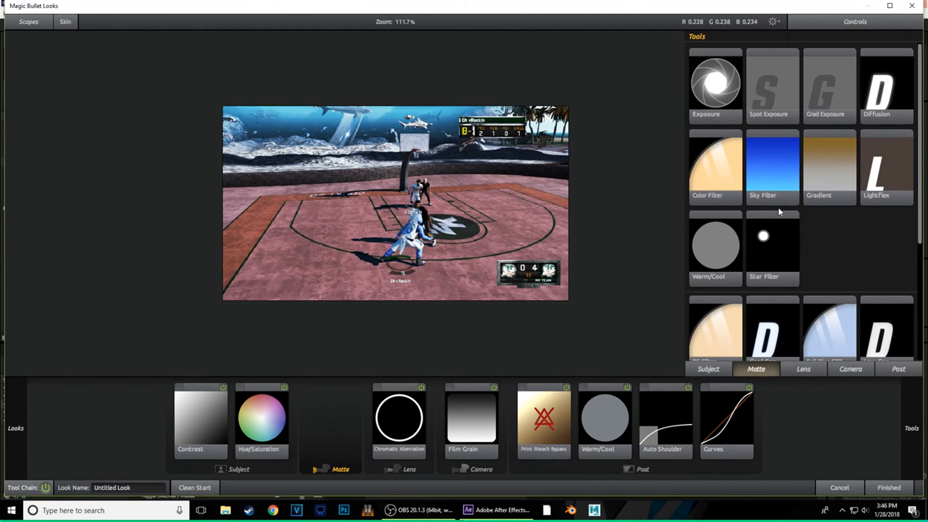
# - Trial Diffusion in the Matte stage at about 1.78% size with lower glow, then delete it
pyautogui.moveTo(879, 85); pyautogui.dragTo(333, 416)
pyautogui.moveTo(897, 59); pyautogui.dragTo(865, 74)
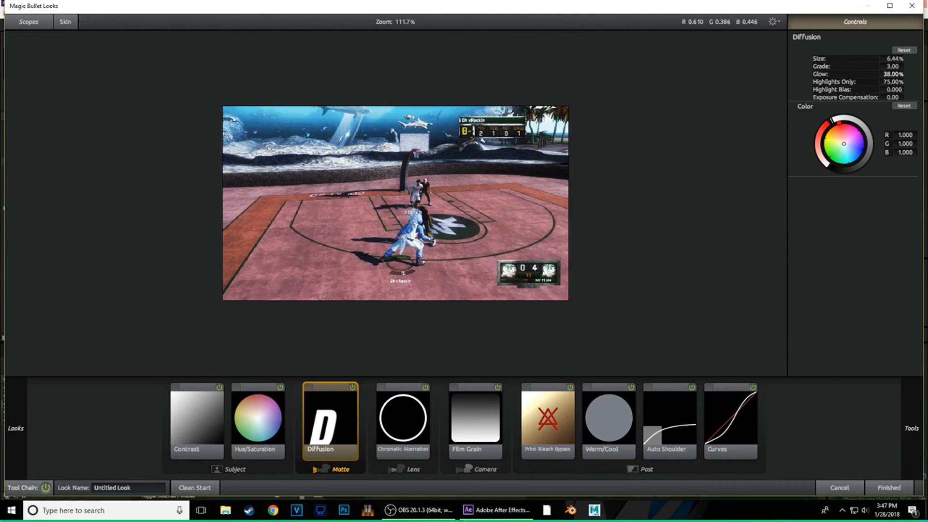
pyautogui.moveTo(893, 74); pyautogui.dragTo(913, 82)
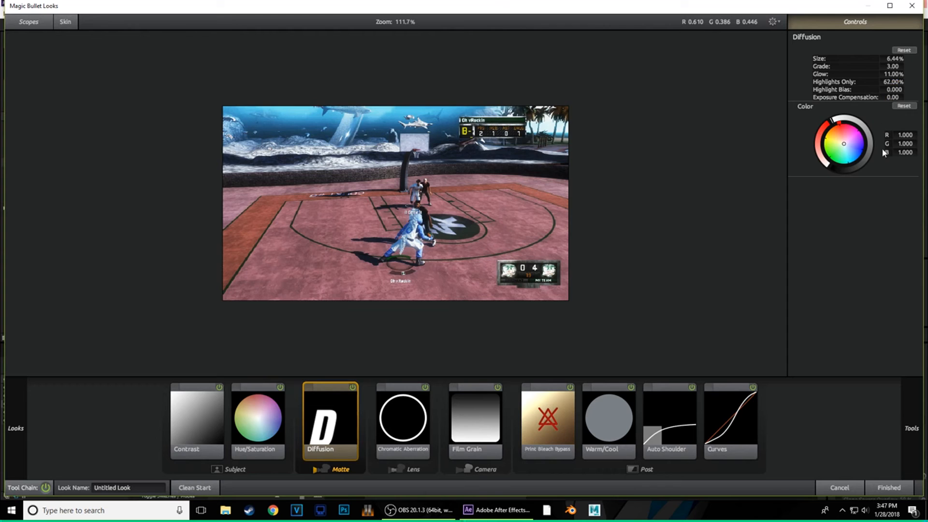
pyautogui.click(353, 389)
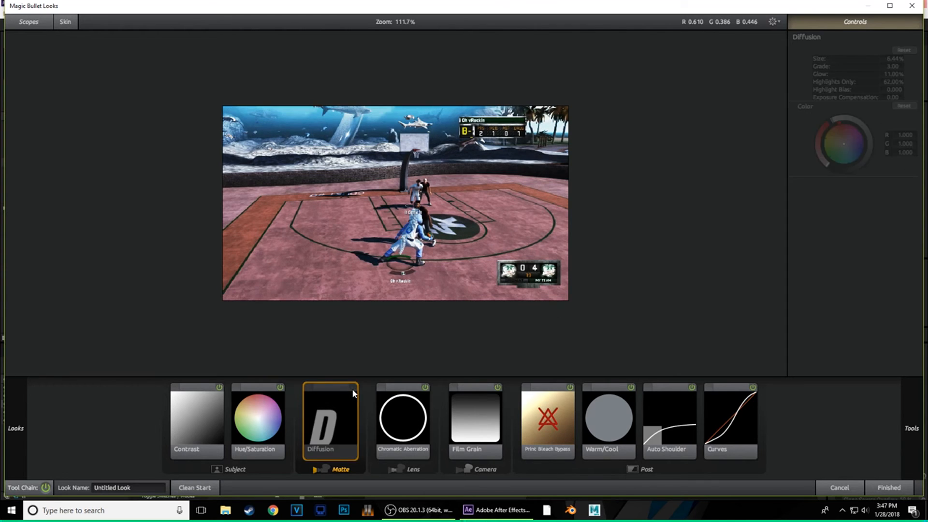
pyautogui.click(353, 389)
pyautogui.click(352, 389)
pyautogui.press('Delete')
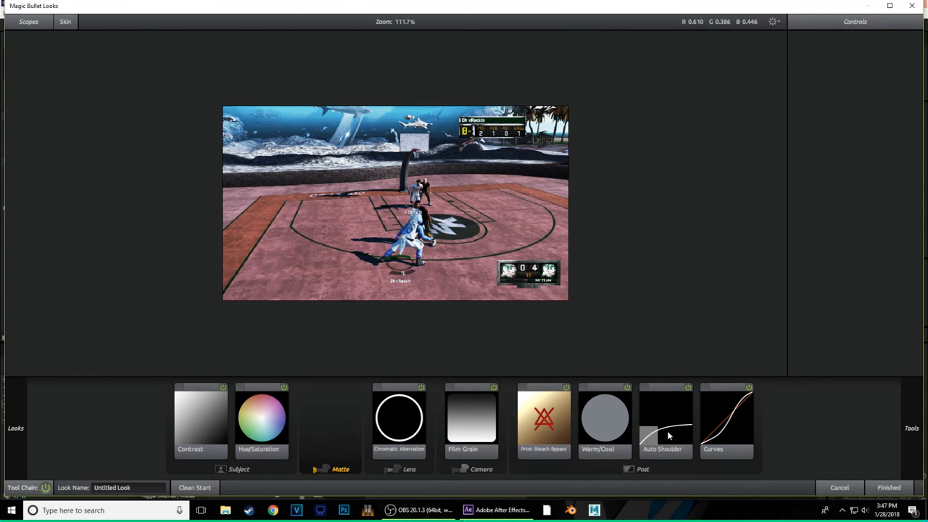
# - Raise the Contrast tool to +0.160 and finish the look
pyautogui.click(188, 424)
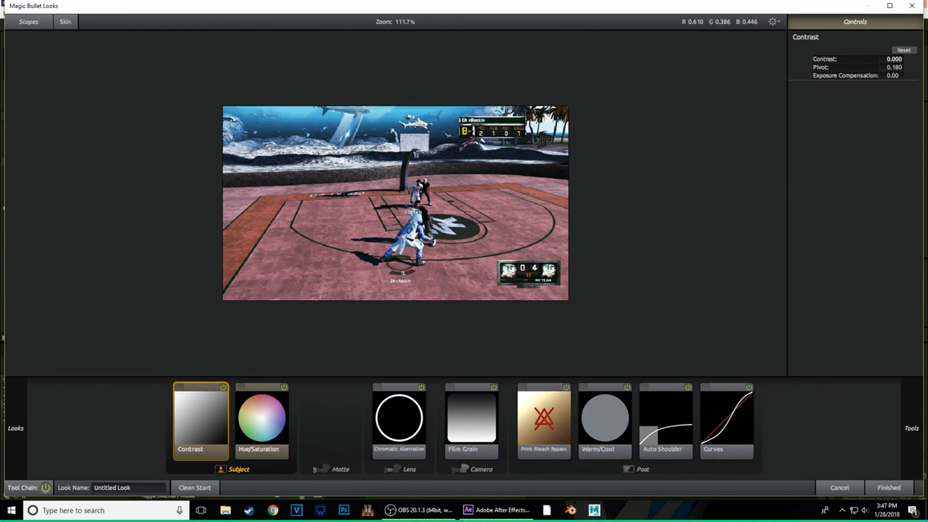
pyautogui.moveTo(895, 59); pyautogui.dragTo(900, 58)
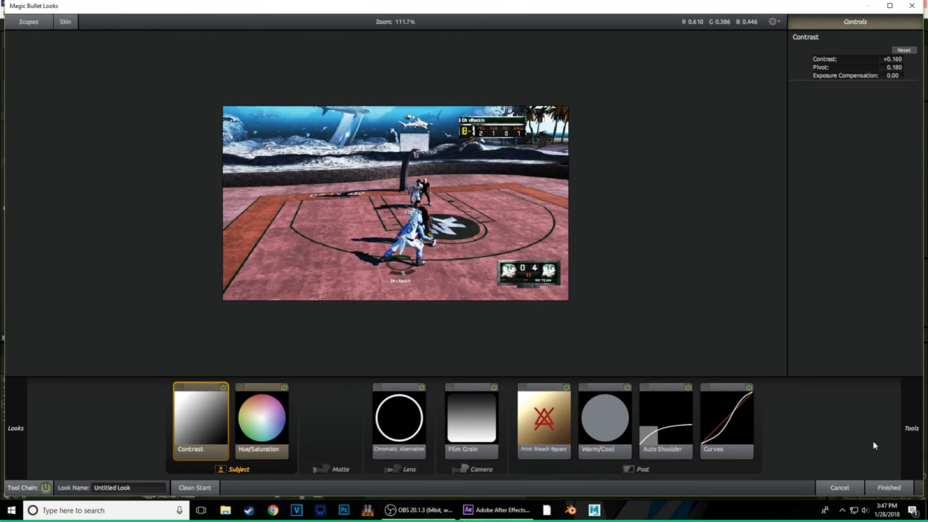
pyautogui.click(889, 487)
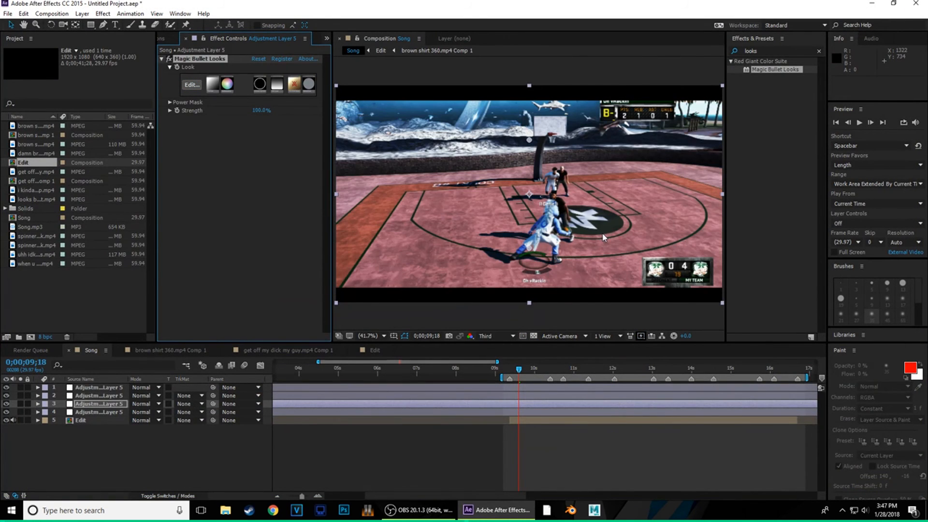
# - Apply Leave Color to the adjustment layer, trialling the pink court colour and decolour amounts
pyautogui.click(779, 49)
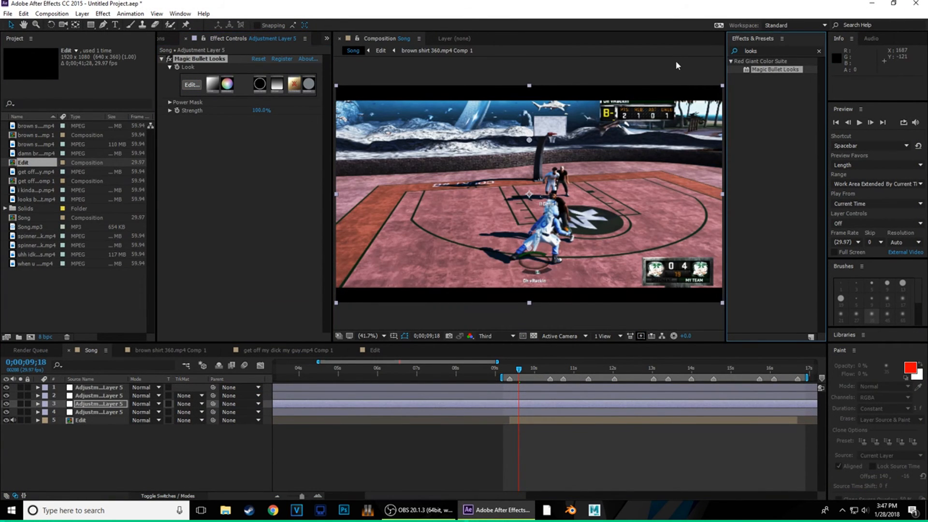
pyautogui.write('lea')
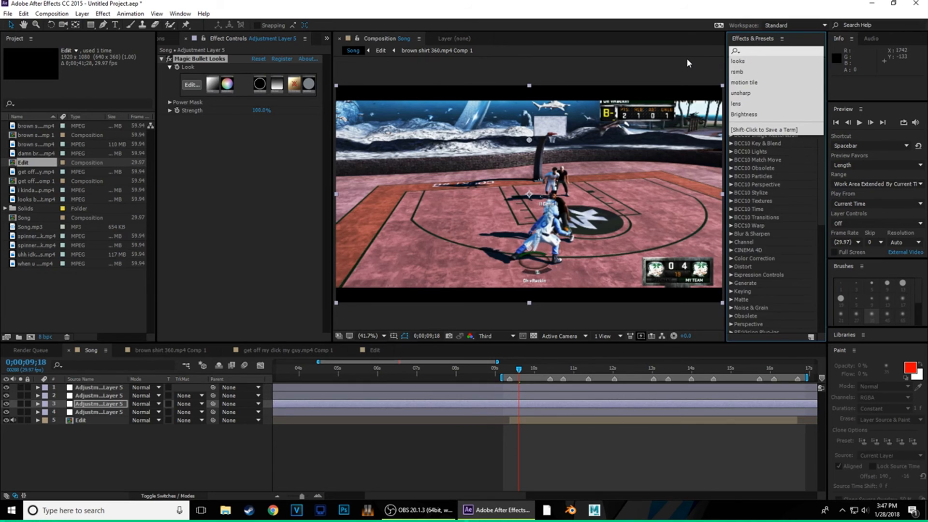
pyautogui.write('ve')
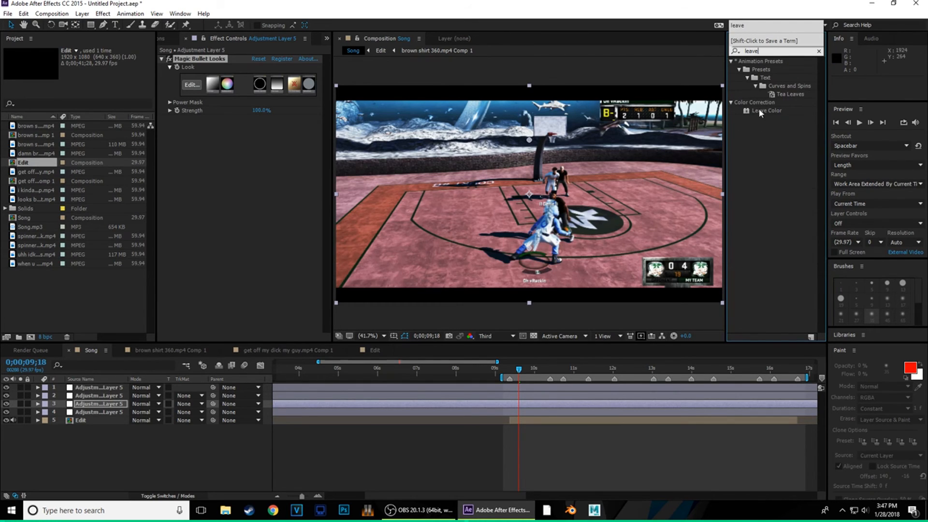
pyautogui.moveTo(761, 110); pyautogui.dragTo(176, 245)
pyautogui.click(268, 135)
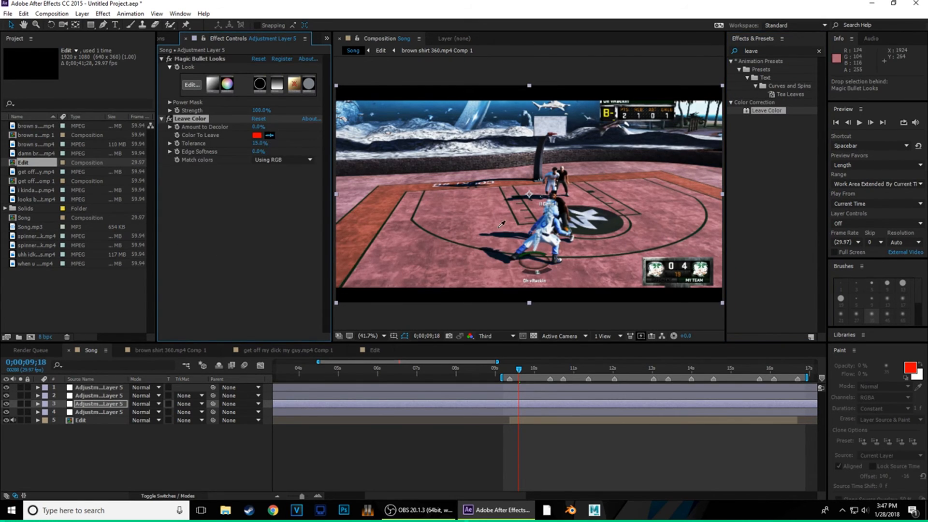
pyautogui.click(503, 274)
pyautogui.moveTo(258, 126); pyautogui.dragTo(316, 127)
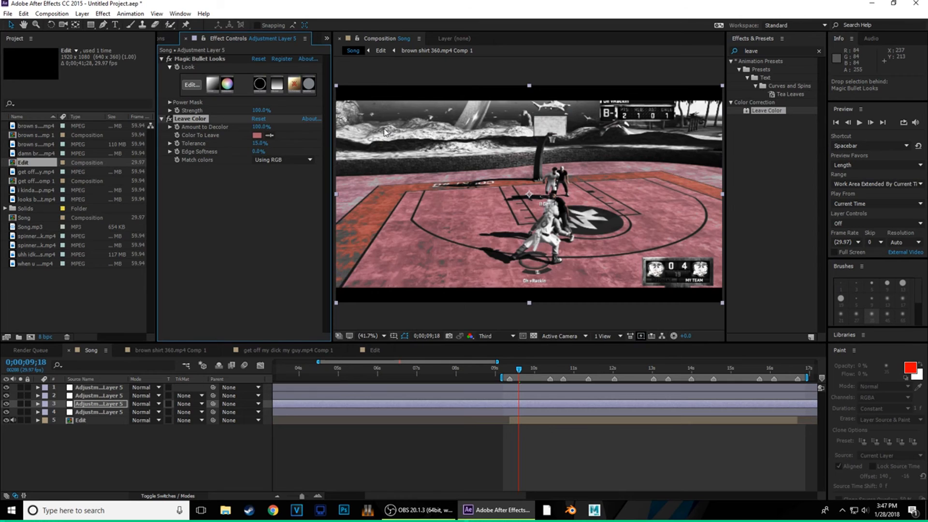
pyautogui.moveTo(271, 127); pyautogui.dragTo(234, 132)
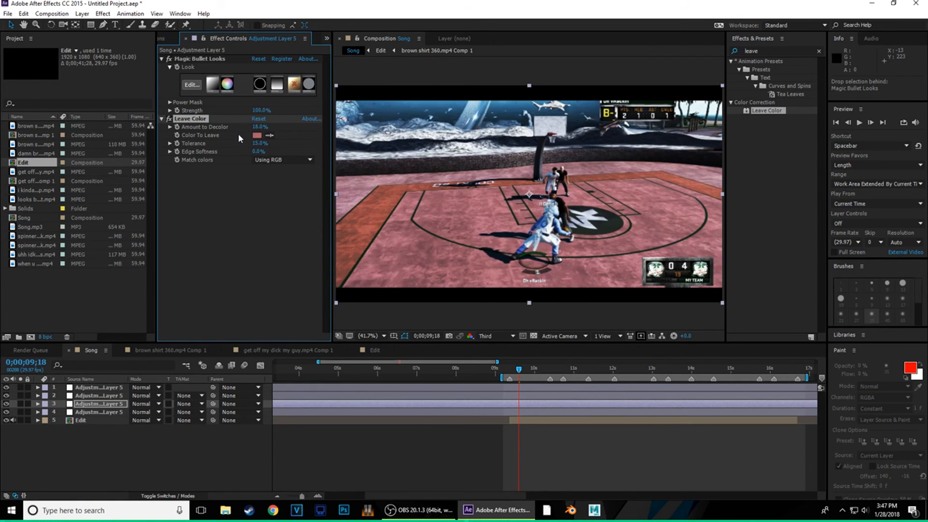
# - Keep the sky blue instead, with Amount to Decolor at 63%
pyautogui.click(269, 136)
pyautogui.click(382, 131)
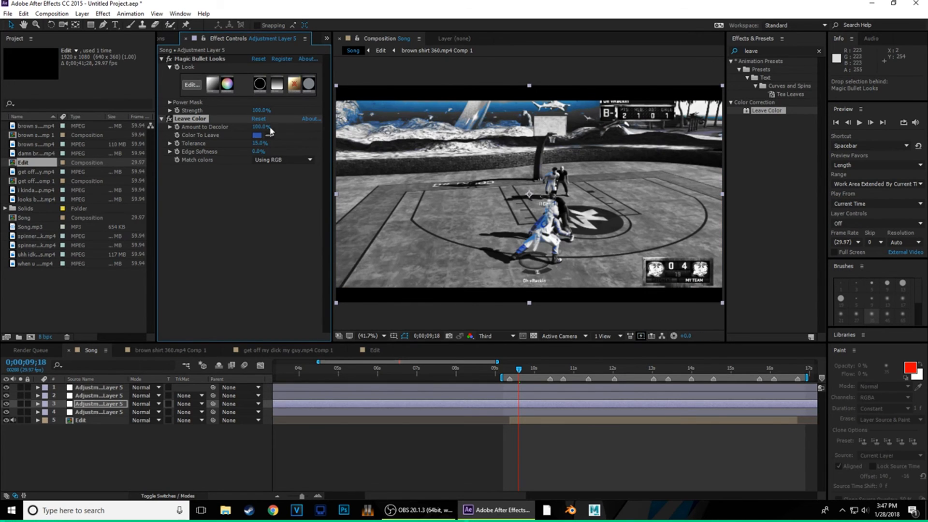
pyautogui.moveTo(264, 127); pyautogui.dragTo(246, 128)
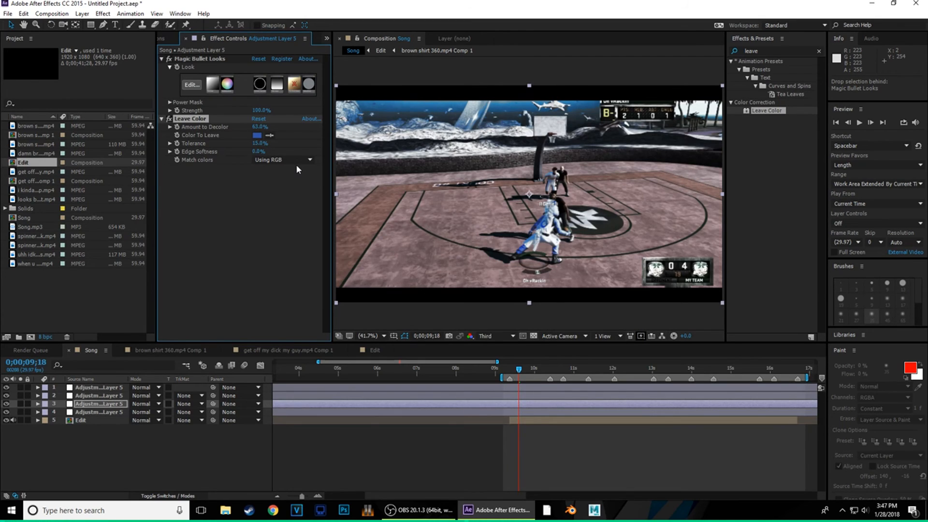
pyautogui.click(262, 126)
pyautogui.click(266, 161)
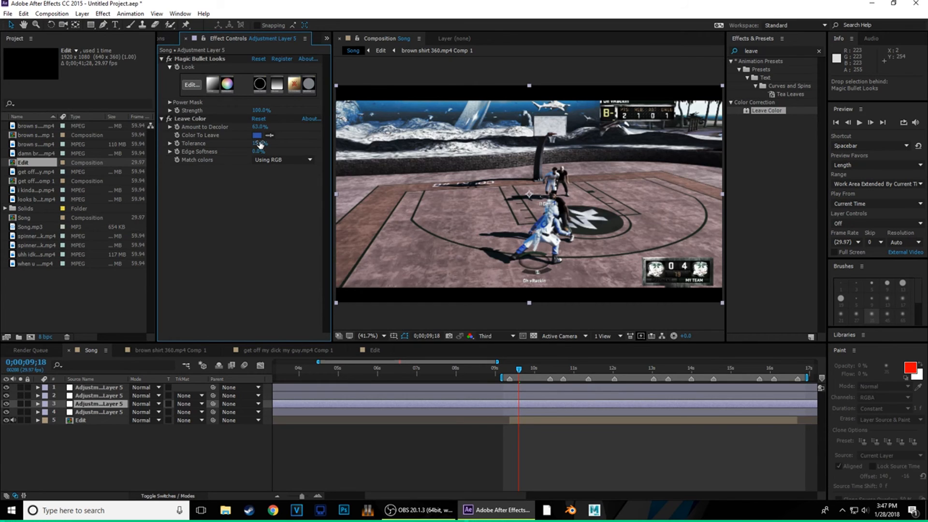
# - Set Tolerance to 39% and keep Match colors Using RGB after trying Using Hue
pyautogui.moveTo(260, 143); pyautogui.dragTo(339, 165)
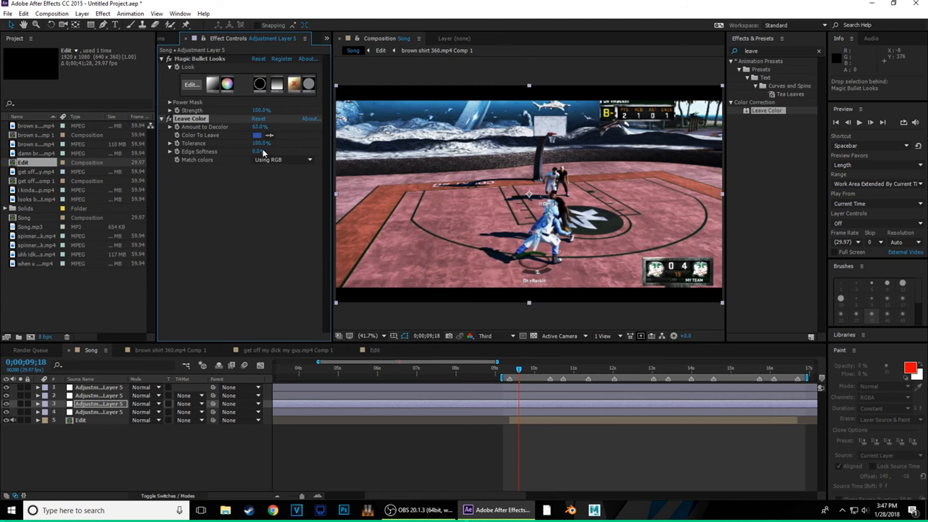
pyautogui.moveTo(258, 144)
pyautogui.mouseDown()
pyautogui.moveTo(228, 160)
pyautogui.moveTo(251, 146)
pyautogui.moveTo(243, 149)
pyautogui.mouseUp()
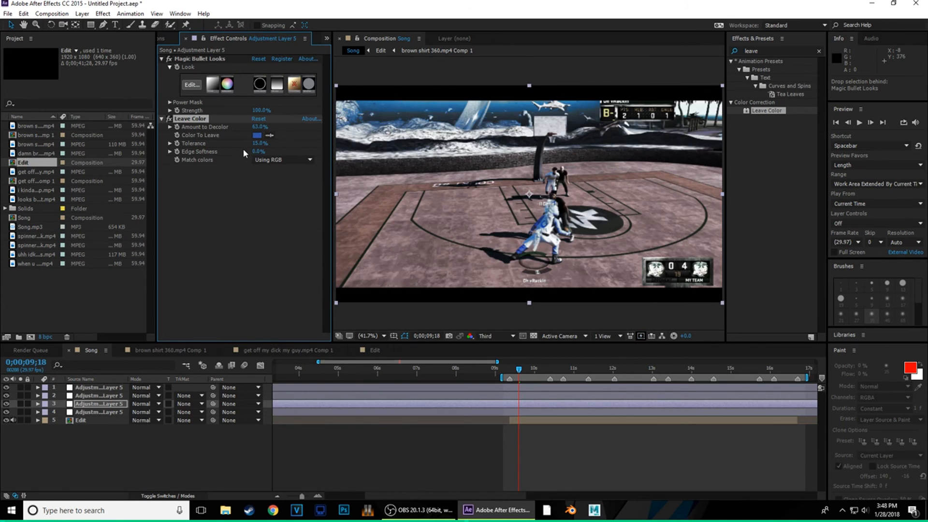
pyautogui.click(269, 160)
pyautogui.click(283, 181)
pyautogui.click(287, 161)
pyautogui.click(286, 171)
pyautogui.moveTo(519, 369); pyautogui.dragTo(535, 373)
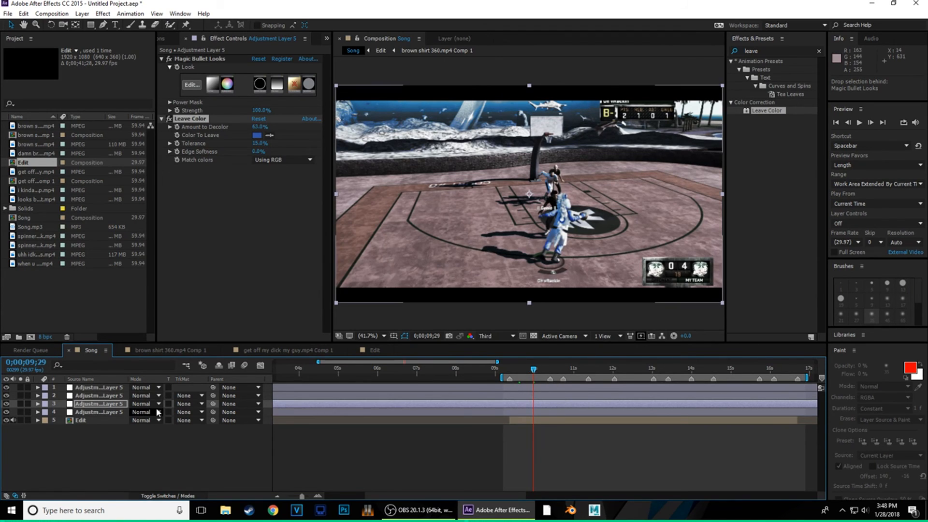
# - Rename the fourth adjustment layer 'sharp' and the third 'cc'
pyautogui.click(93, 413)
pyautogui.rightClick(93, 416)
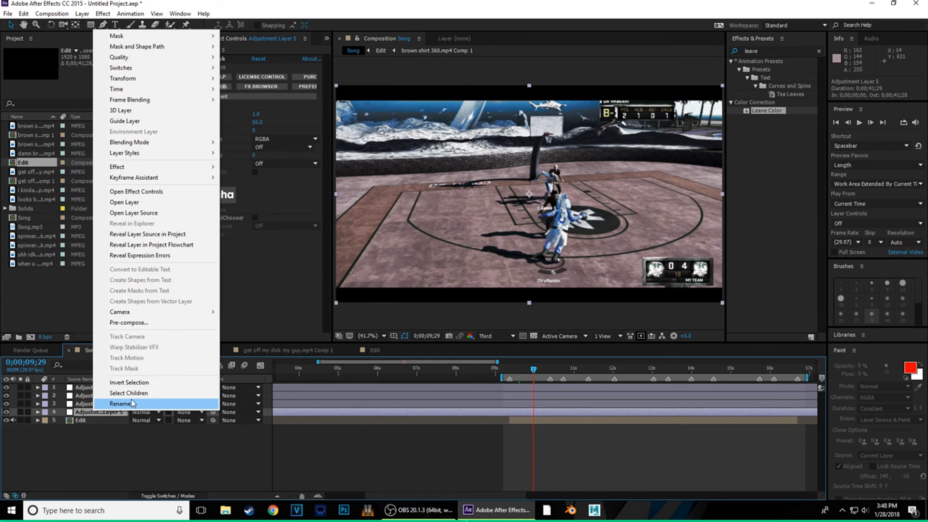
pyautogui.click(215, 407)
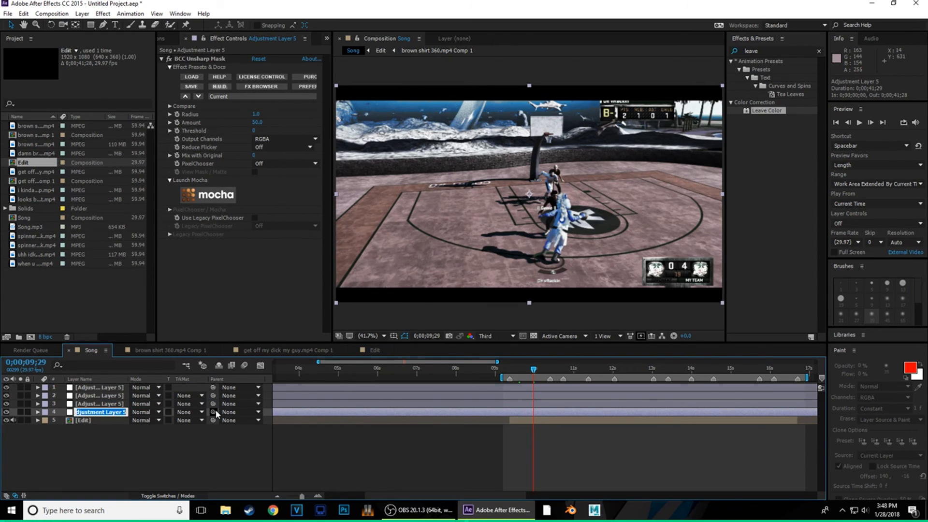
pyautogui.write('shar')
pyautogui.write('p')
pyautogui.press('Return')
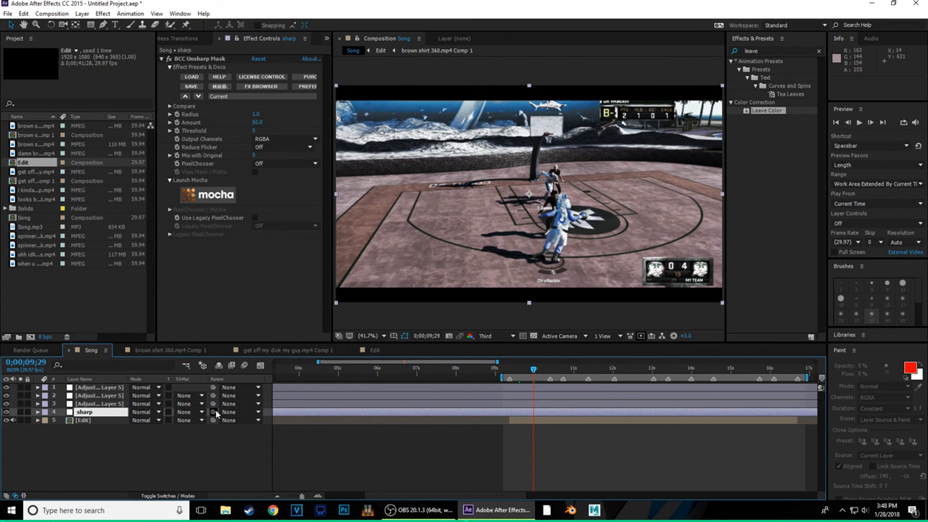
pyautogui.click(95, 405)
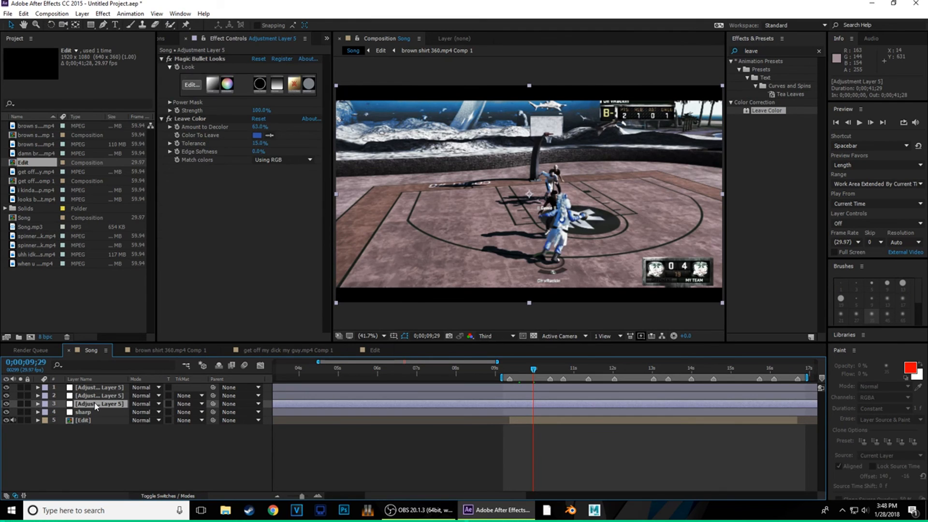
pyautogui.rightClick(95, 405)
pyautogui.click(119, 399)
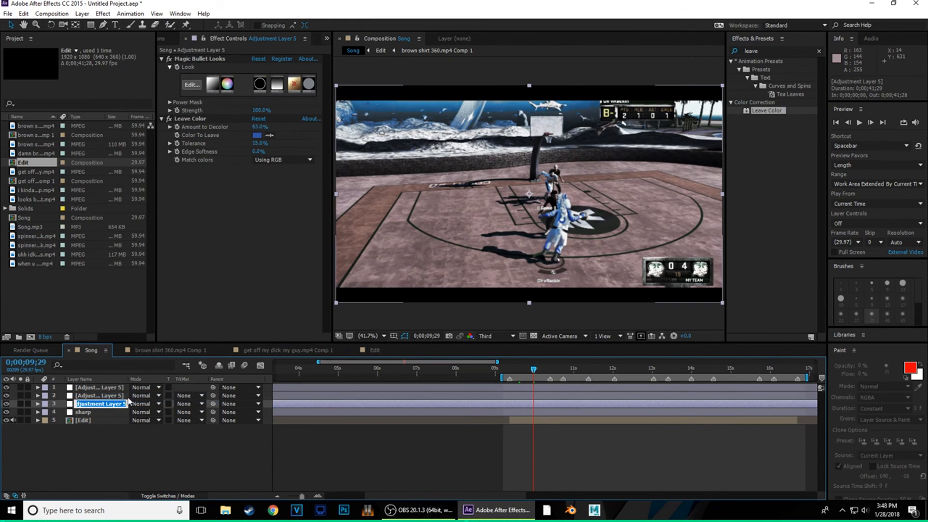
pyautogui.press('BackSpace')
pyautogui.write('cc')
pyautogui.press('Return')
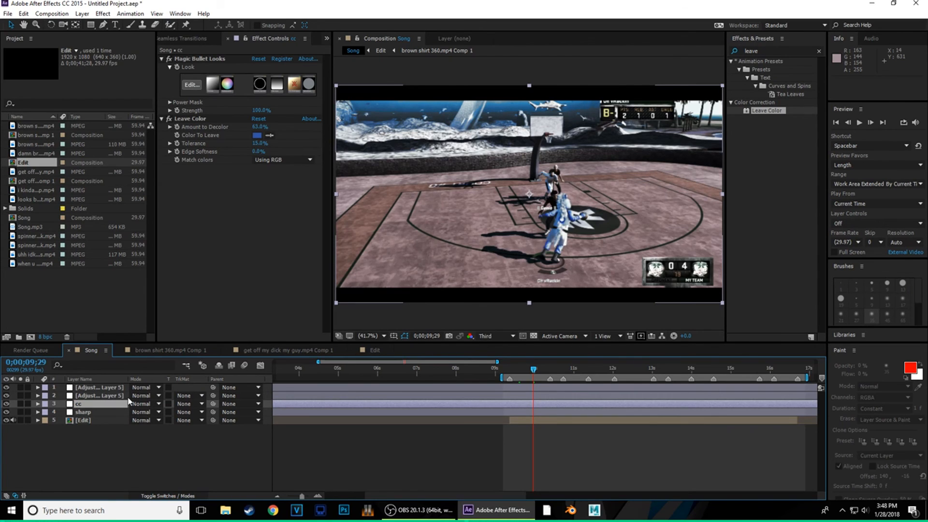
# - Rename the second adjustment layer 'rsmb' and the top one 'bb', then scrub to 0;00;14;10
pyautogui.click(120, 396)
pyautogui.rightClick(120, 395)
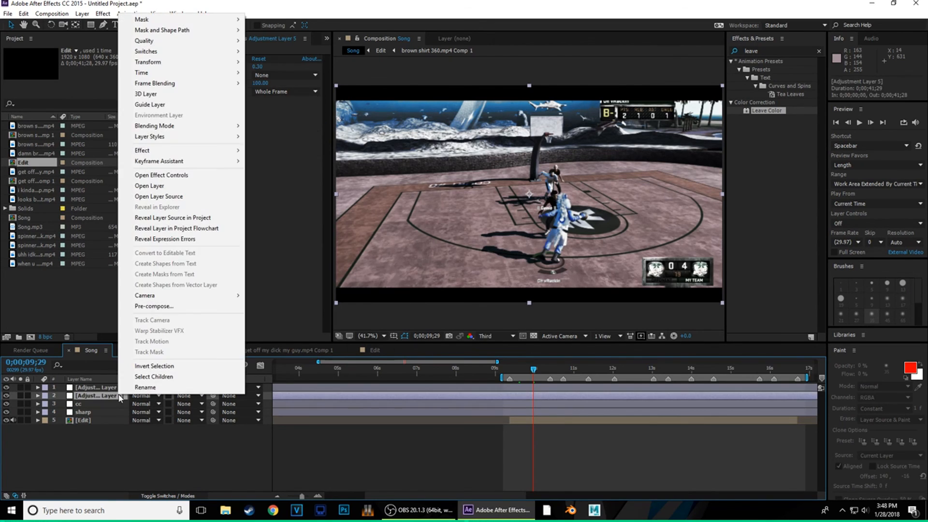
pyautogui.click(144, 387)
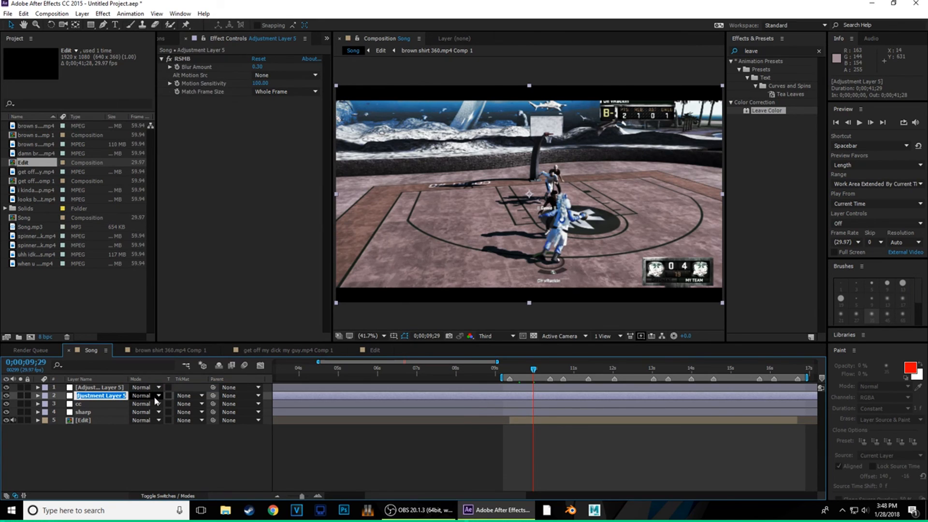
pyautogui.write('rsmb')
pyautogui.press('Return')
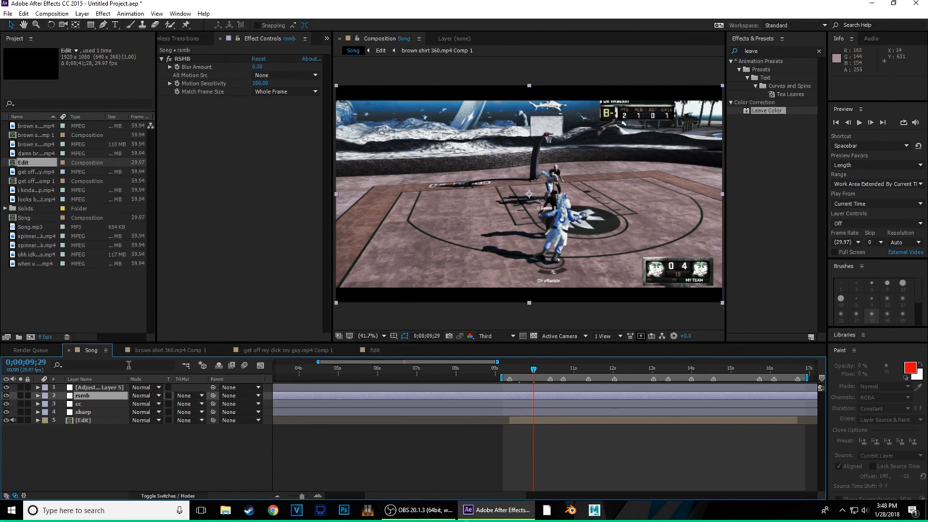
pyautogui.rightClick(89, 390)
pyautogui.click(145, 391)
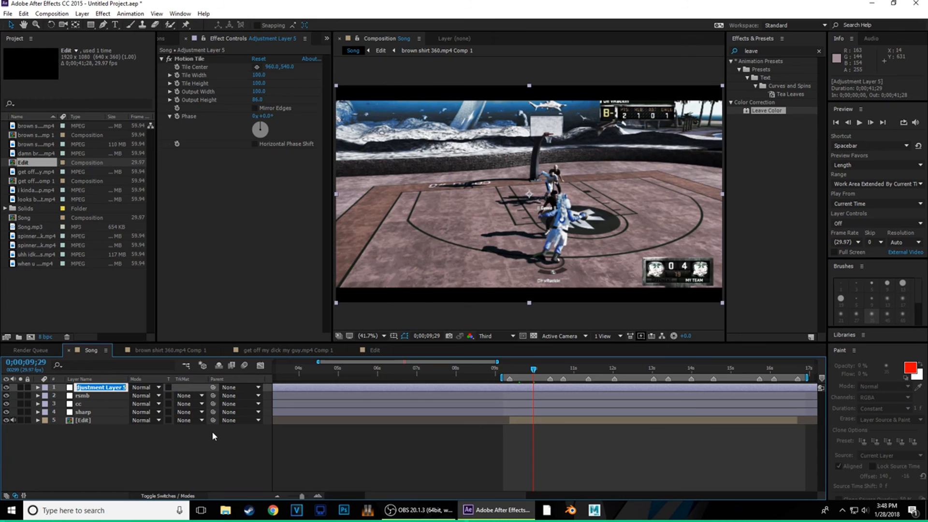
pyautogui.write('bb')
pyautogui.press('Return')
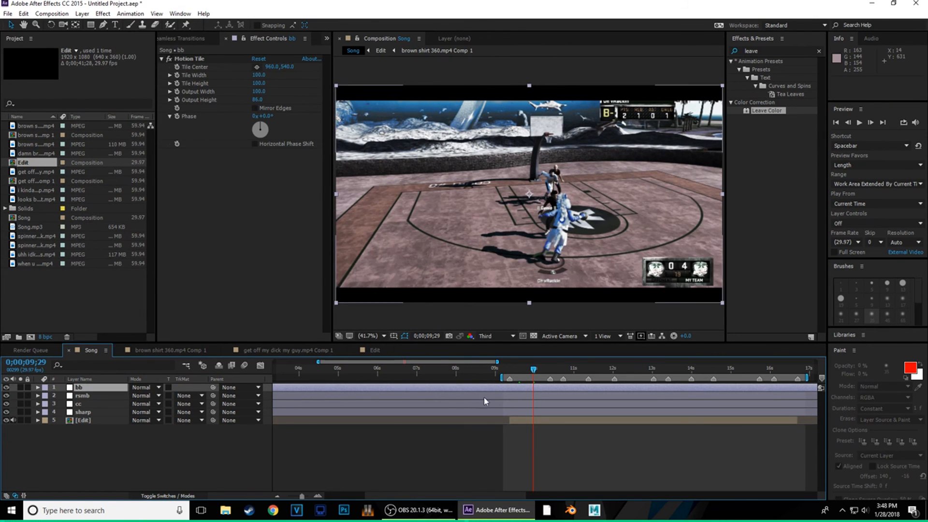
pyautogui.moveTo(533, 373); pyautogui.dragTo(693, 413)
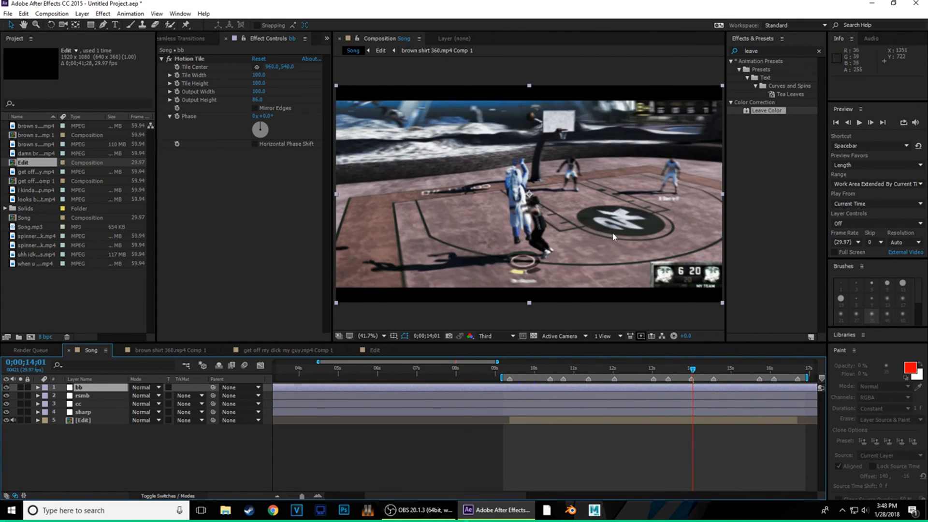
pyautogui.moveTo(694, 369); pyautogui.dragTo(705, 372)
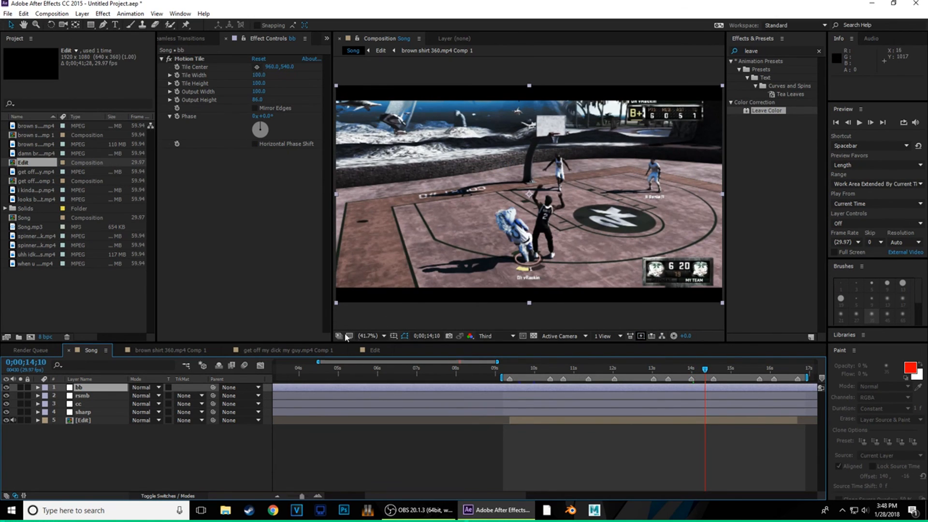
# - Queue the Song comp with Ctrl+M as AVI using the Lagarith Lossless Codec
pyautogui.hotkey('ctrl', 'm')
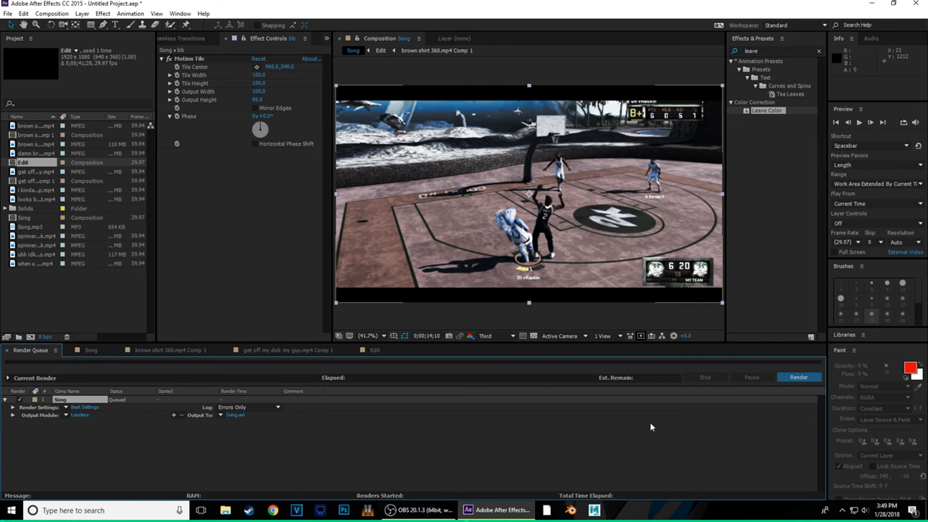
pyautogui.click(79, 415)
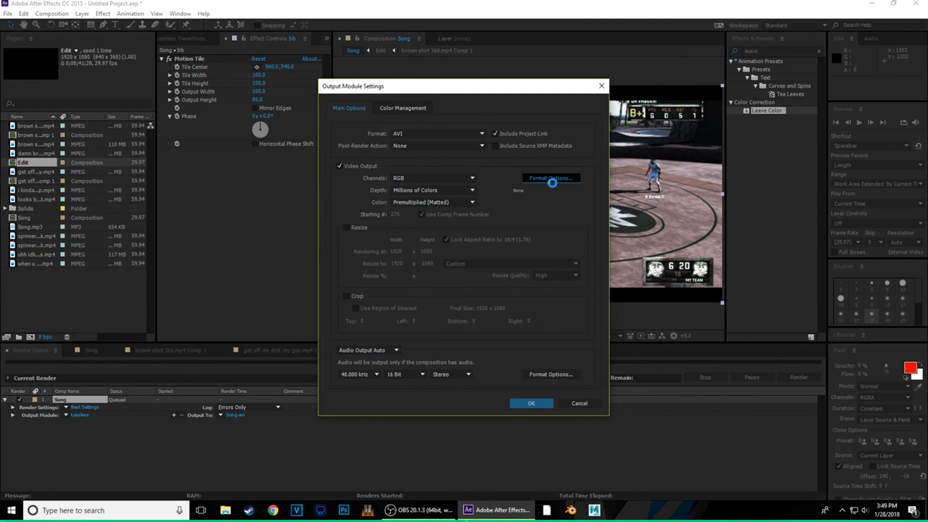
pyautogui.click(551, 178)
pyautogui.click(441, 101)
pyautogui.click(457, 176)
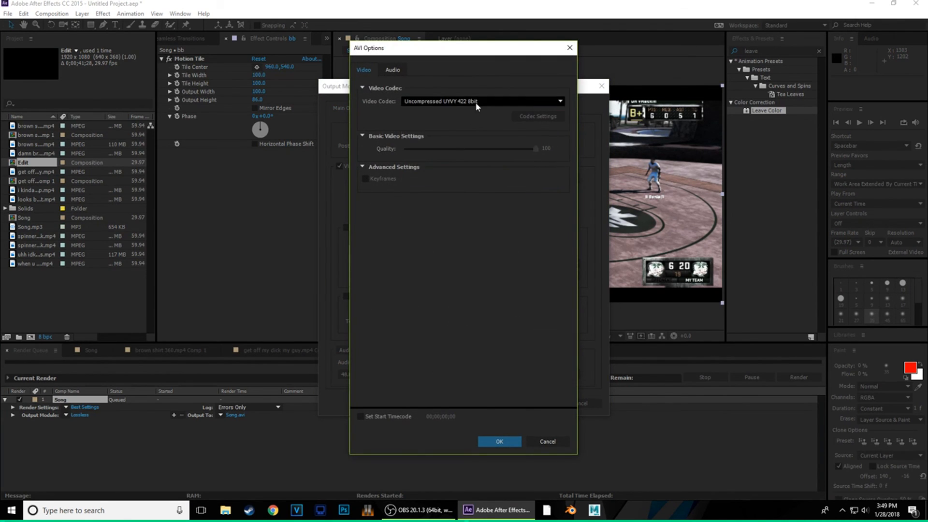
pyautogui.click(476, 103)
pyautogui.click(429, 166)
pyautogui.click(493, 441)
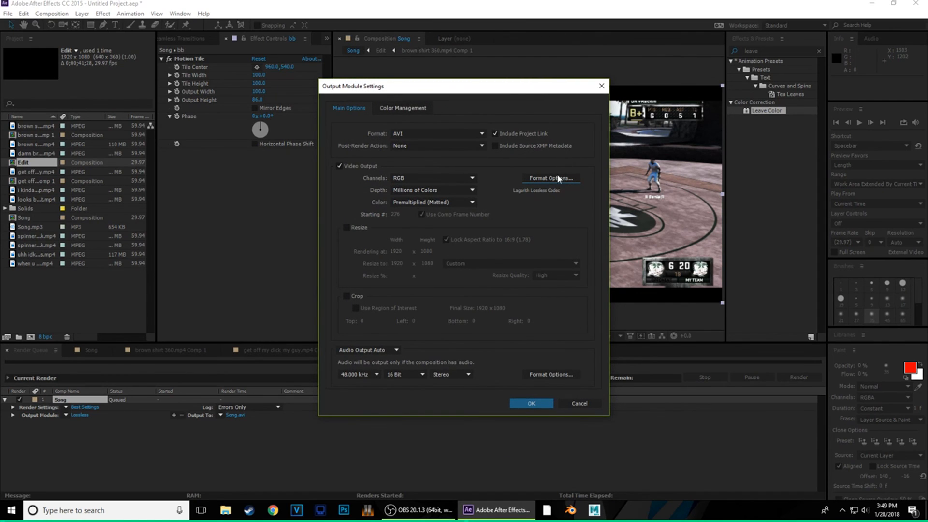
# - Enable Resize in the output module with width 2560 for 2560 × 1440 output
pyautogui.click(346, 228)
pyautogui.doubleClick(399, 263)
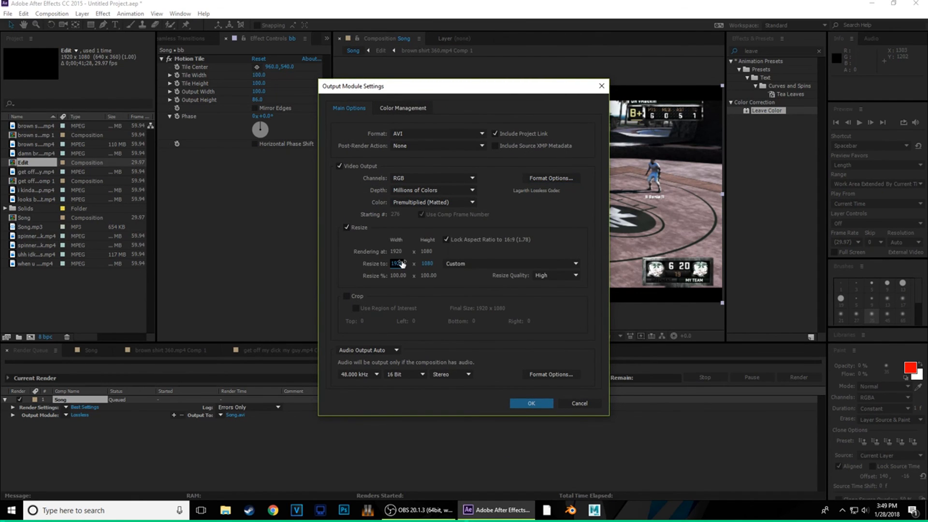
pyautogui.write('2560')
pyautogui.press('Return')
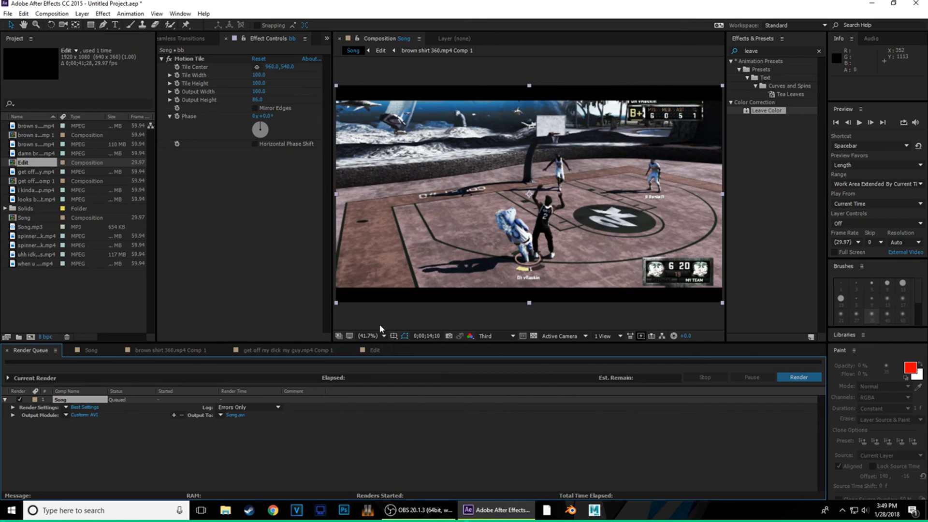
pyautogui.click(93, 416)
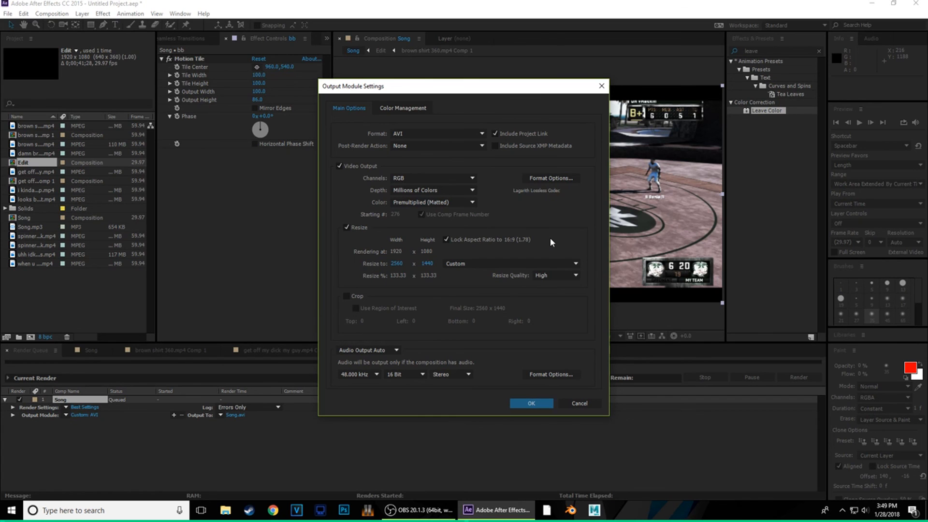
# - Set the queued Song render to use a custom frame rate of 15 fps
pyautogui.click(535, 404)
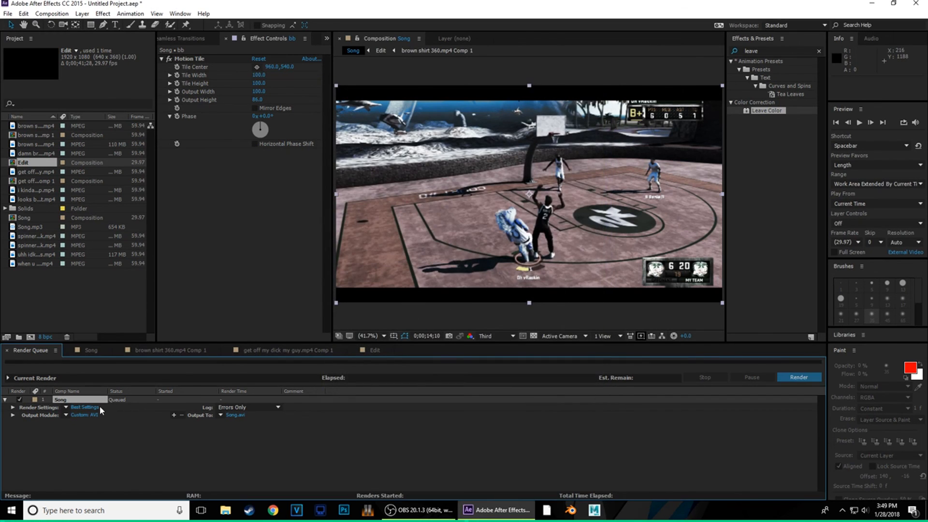
pyautogui.click(88, 407)
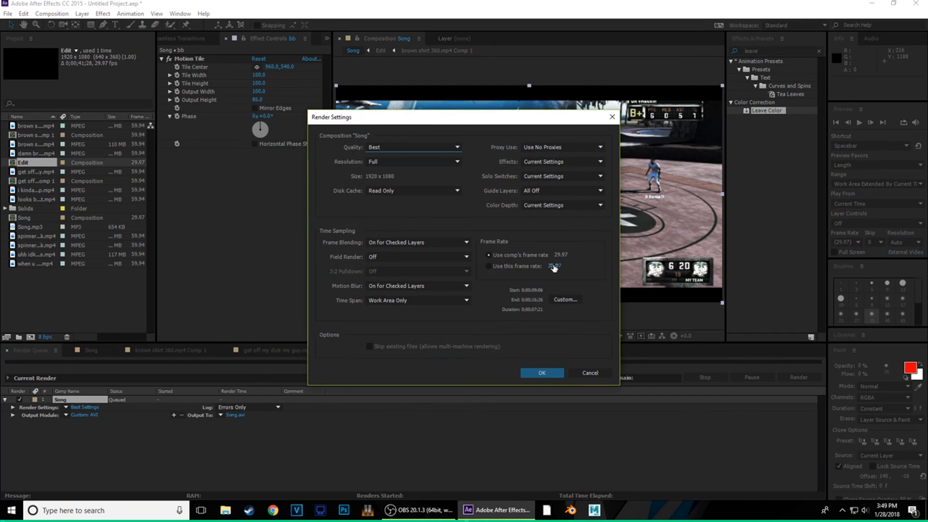
pyautogui.click(532, 267)
pyautogui.click(559, 267)
pyautogui.write('15')
pyautogui.click(539, 372)
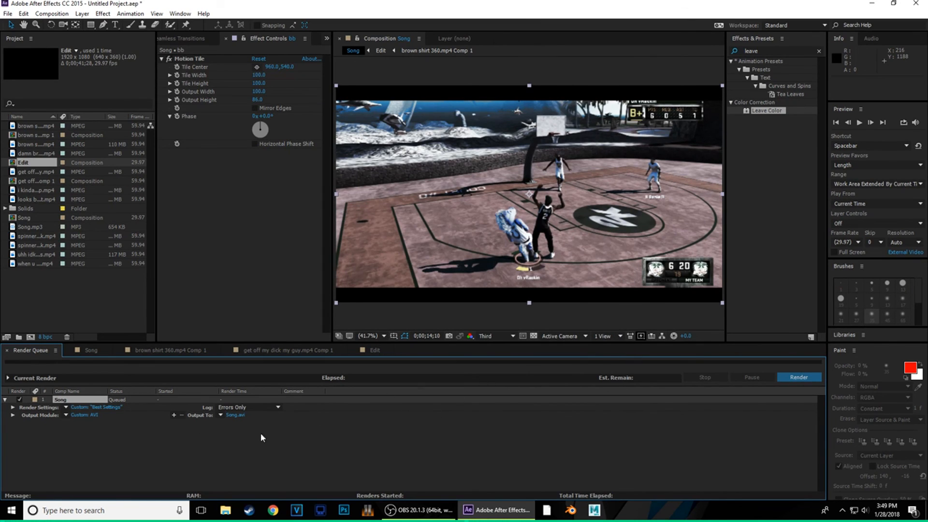
# - Save the render output as TutEdit.avi on the Desktop instead of Song.avi
pyautogui.click(233, 416)
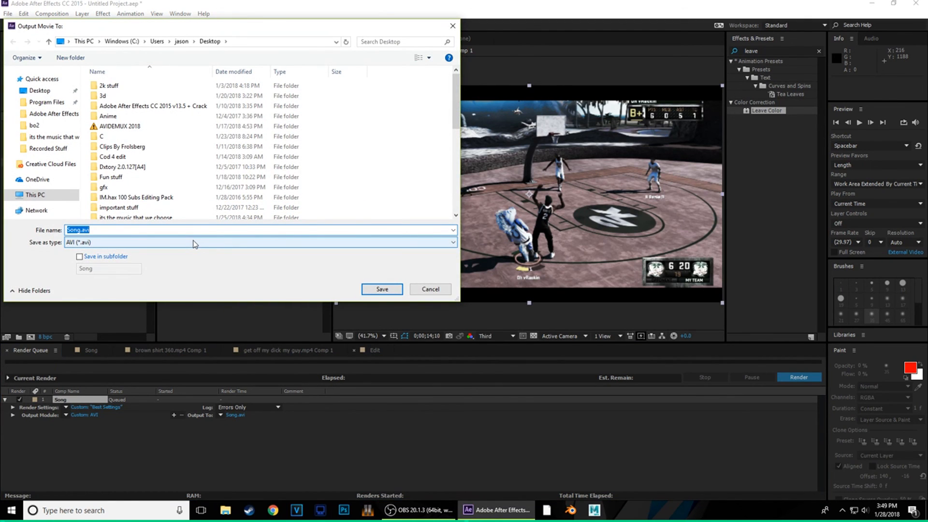
pyautogui.write('TutEditr')
pyautogui.press('BackSpace')
pyautogui.write('e')
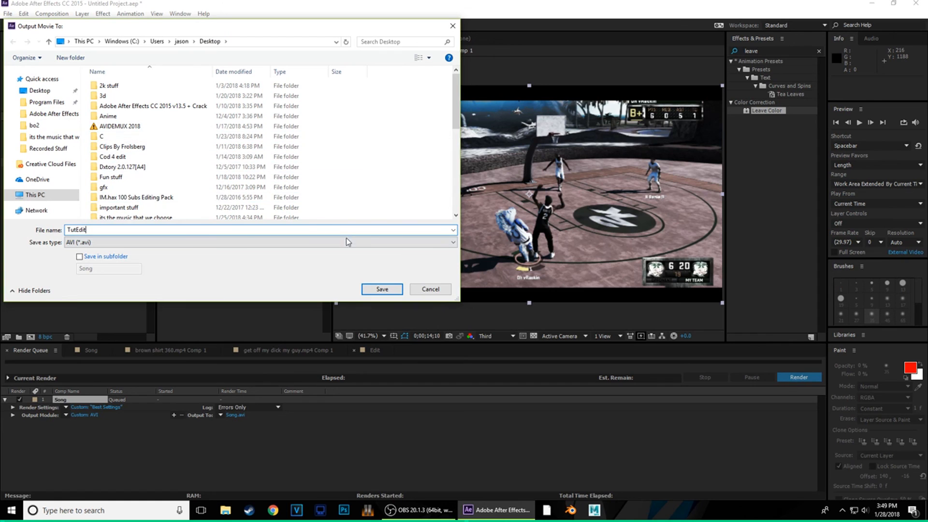
pyautogui.press('BackSpace')
pyautogui.click(382, 290)
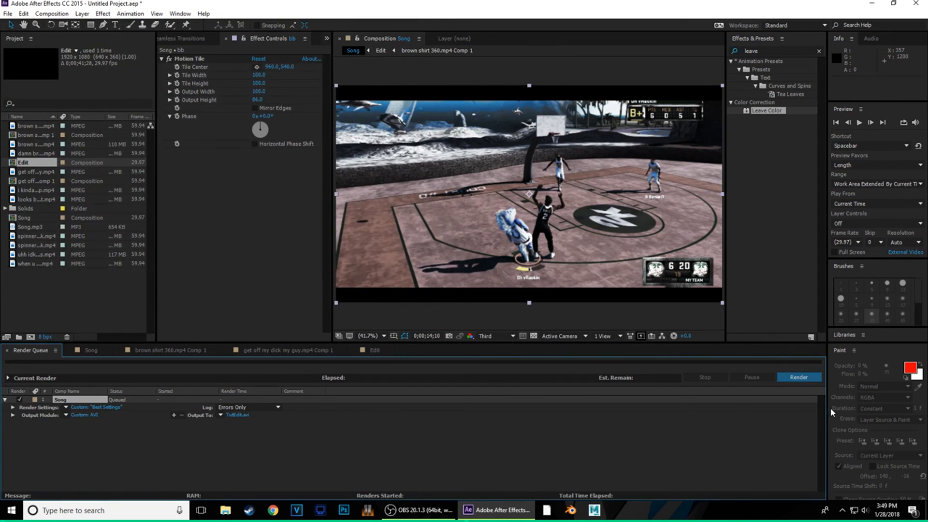